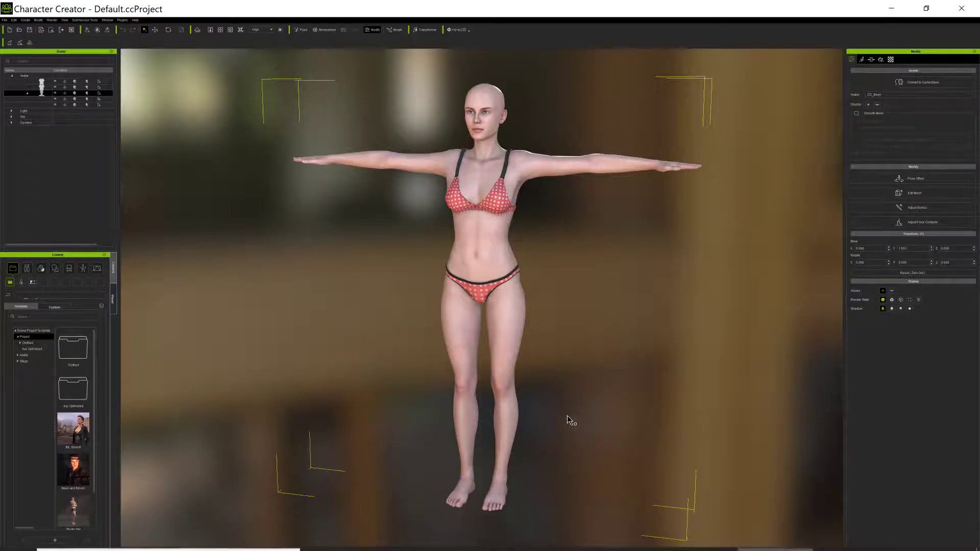
Bring up the dialog for opening a project and browse to the Game Project Models folder on the Desktop.
scroll(513, 427, "up", 2)
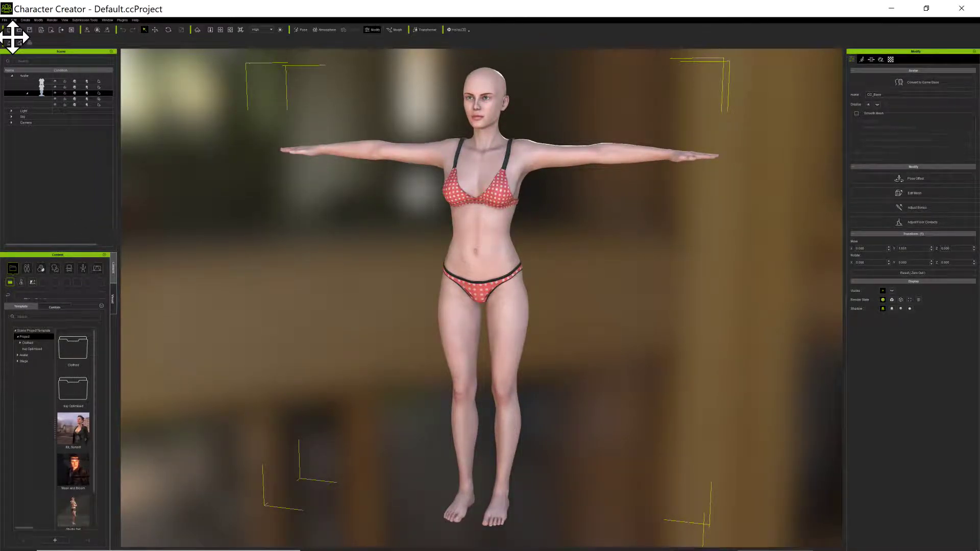
left_click(4, 20)
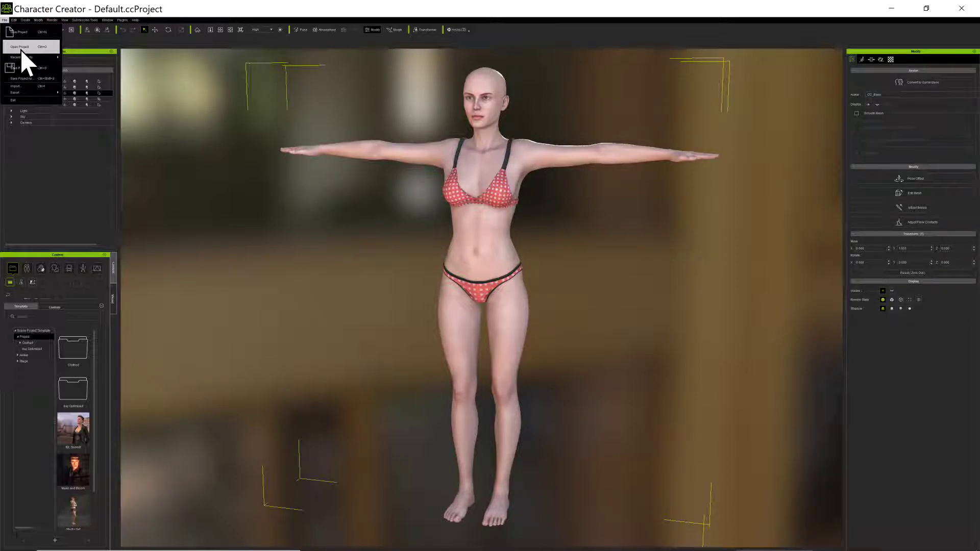
left_click(20, 48)
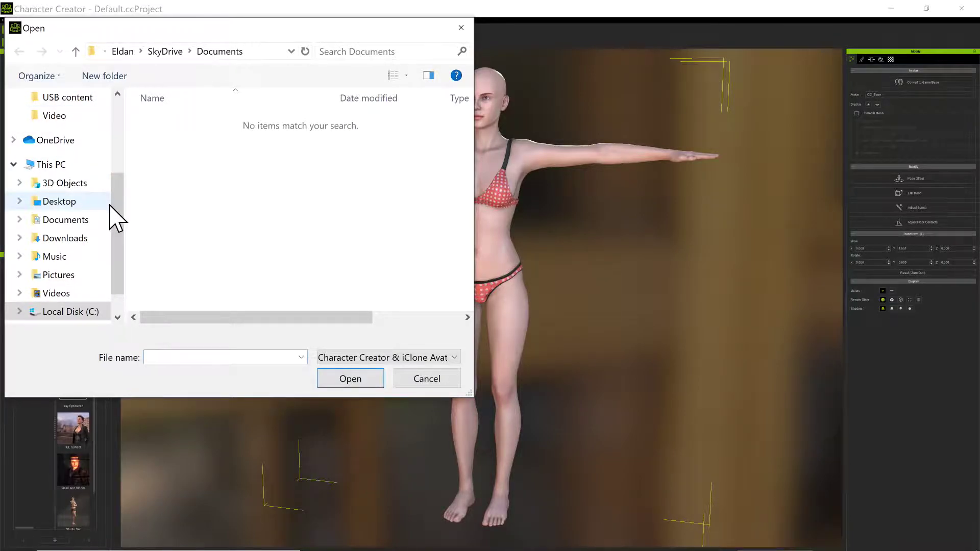
left_click_drag(114, 215, 120, 134)
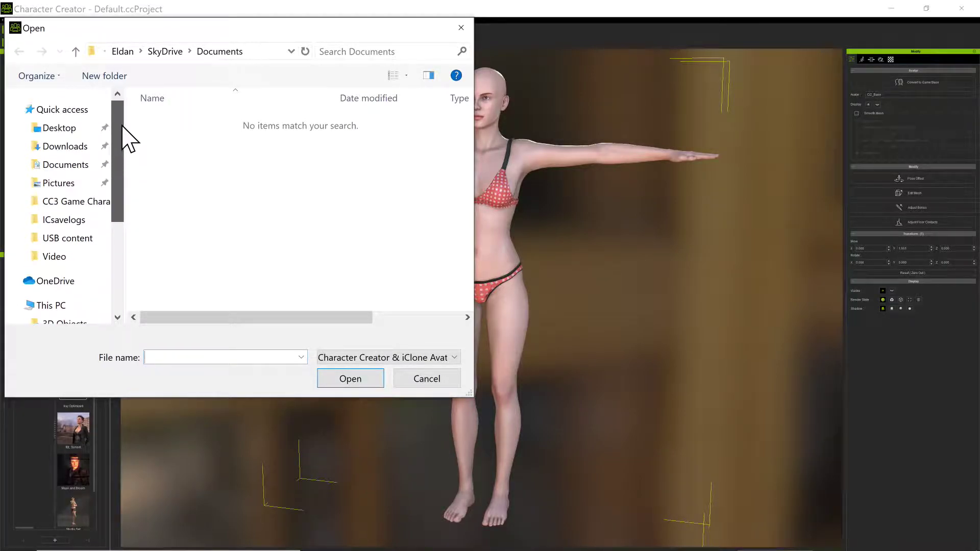
left_click(59, 129)
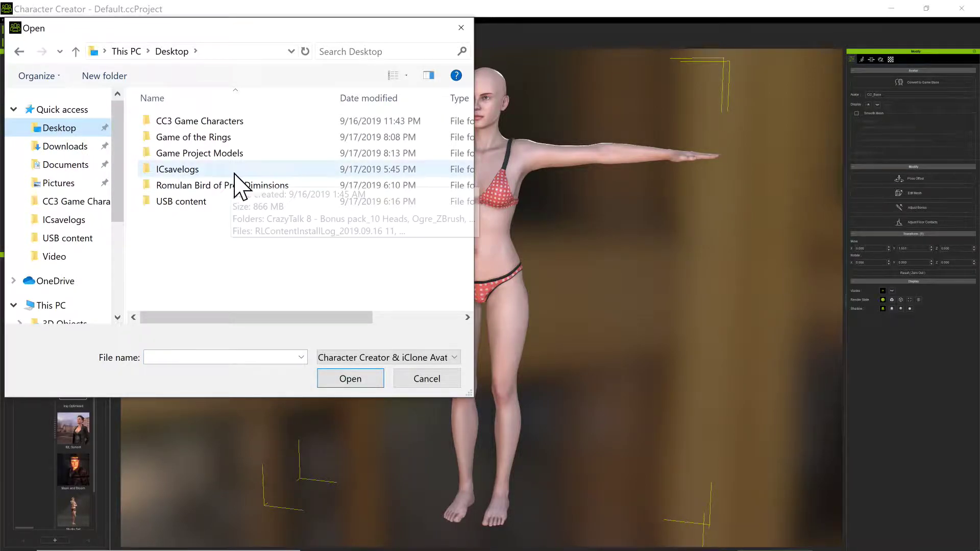
double_click(230, 124)
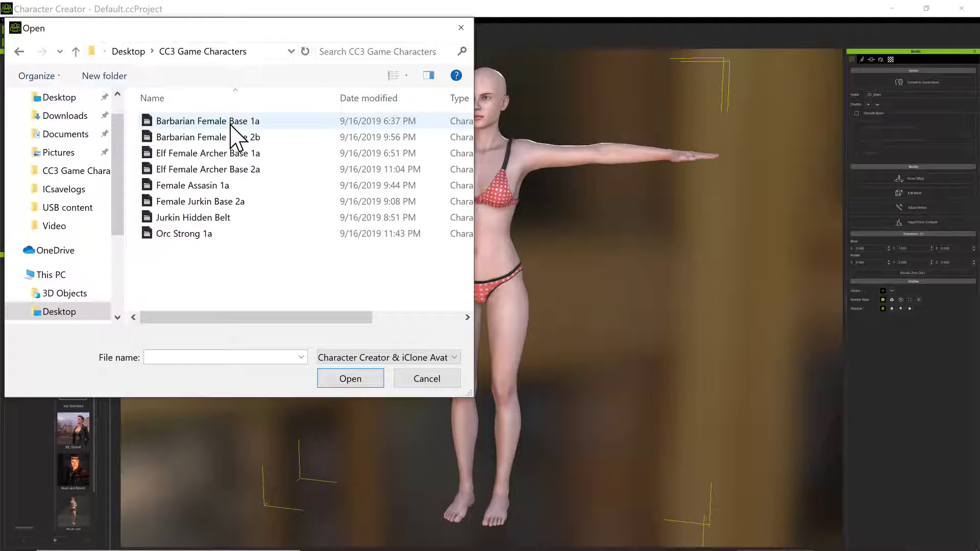
left_click(20, 51)
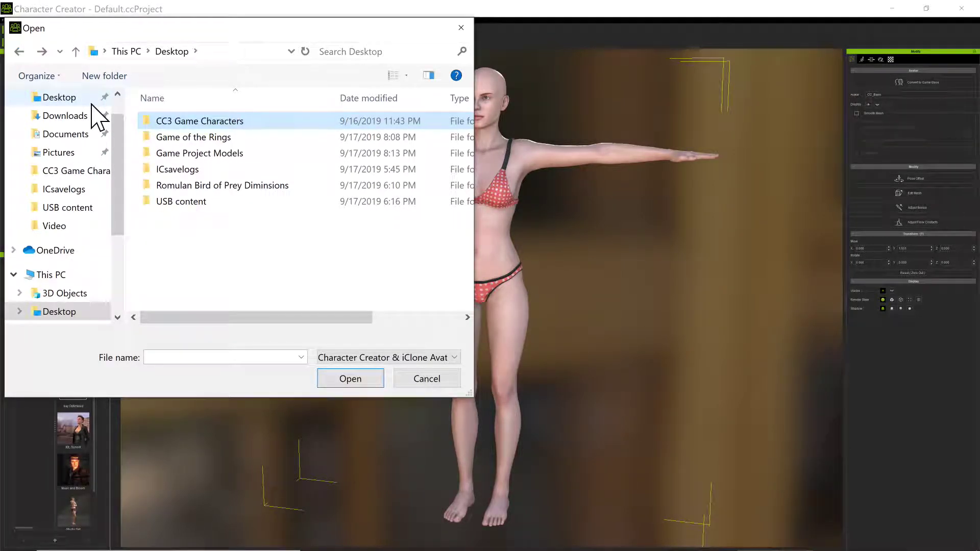
double_click(183, 155)
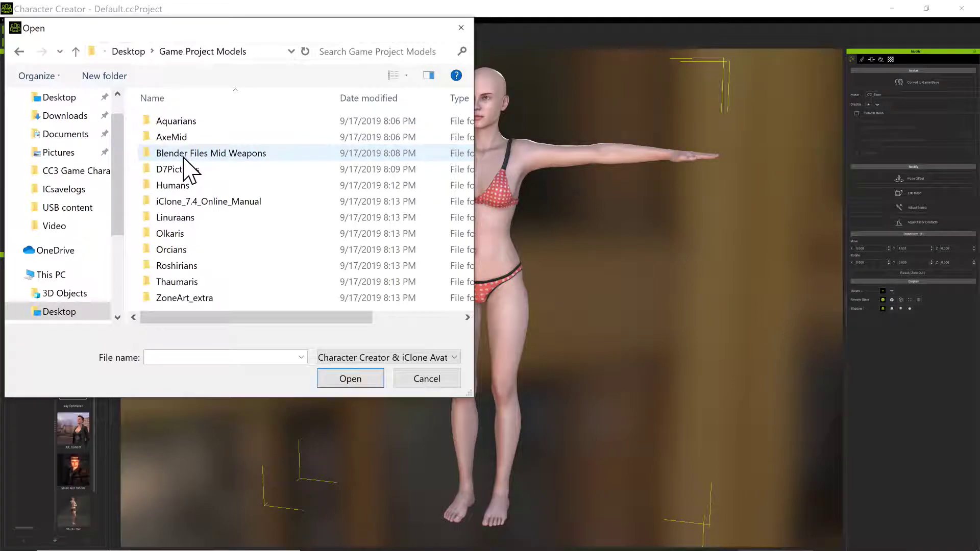
Look through the Aquarians, AxeMid and D7Pictures folders for character projects, including AxeMid's Axe Play subfolders, and return to Game Project Models.
double_click(189, 121)
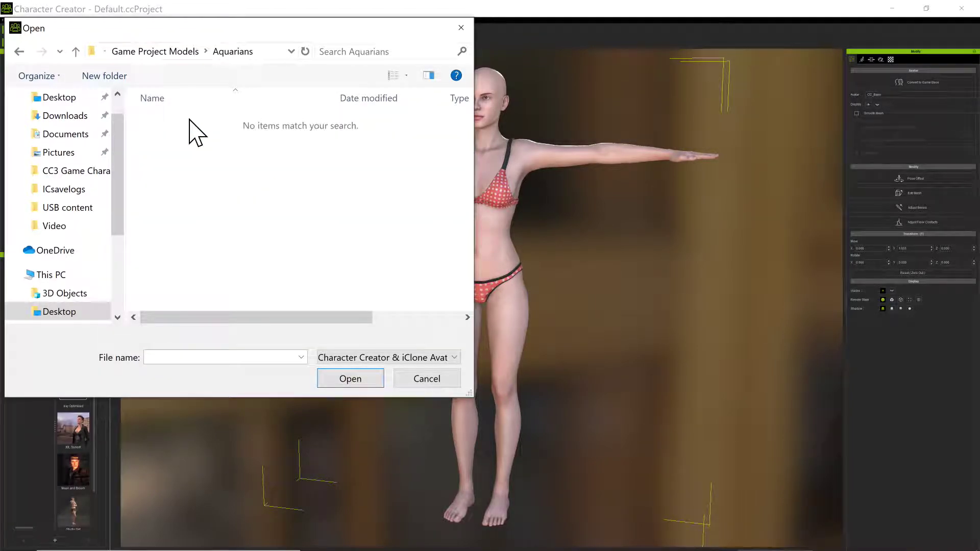
left_click(20, 52)
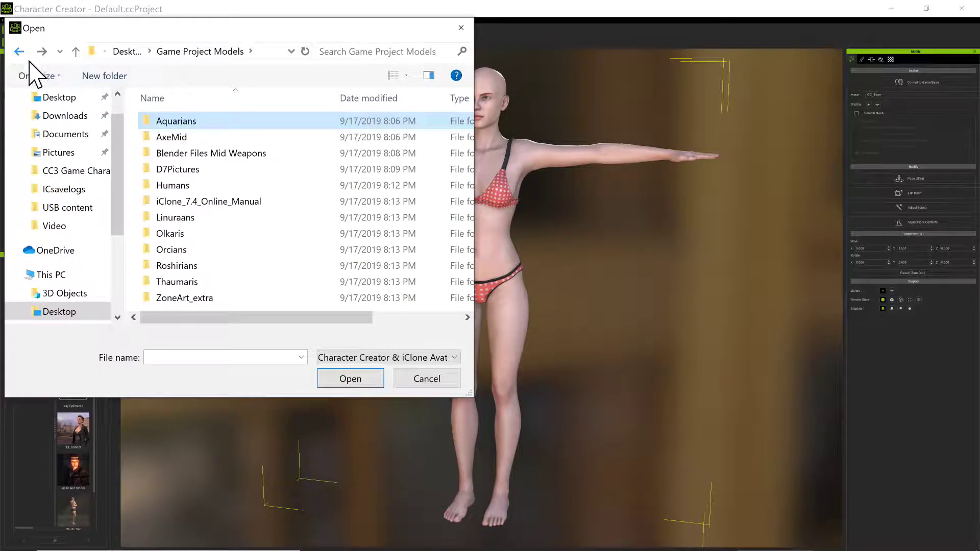
double_click(189, 138)
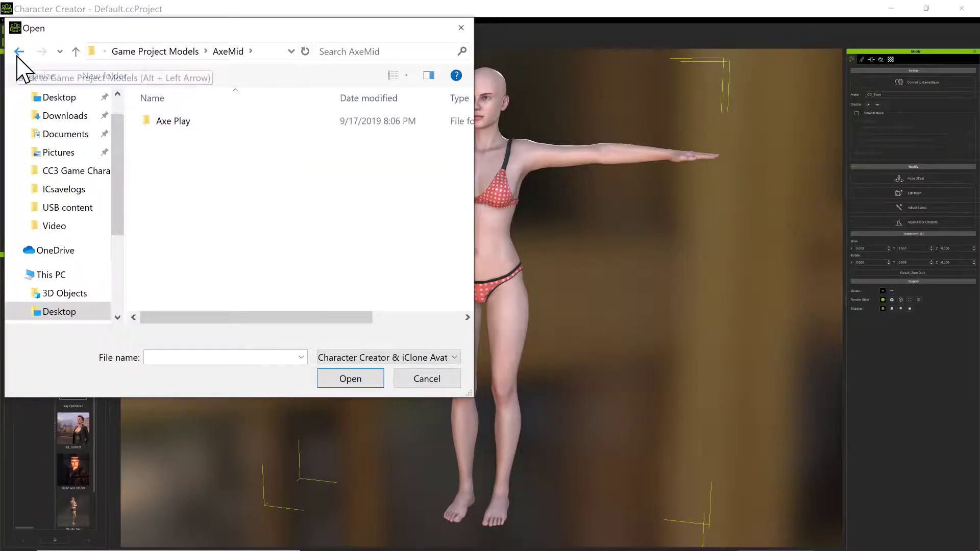
double_click(191, 124)
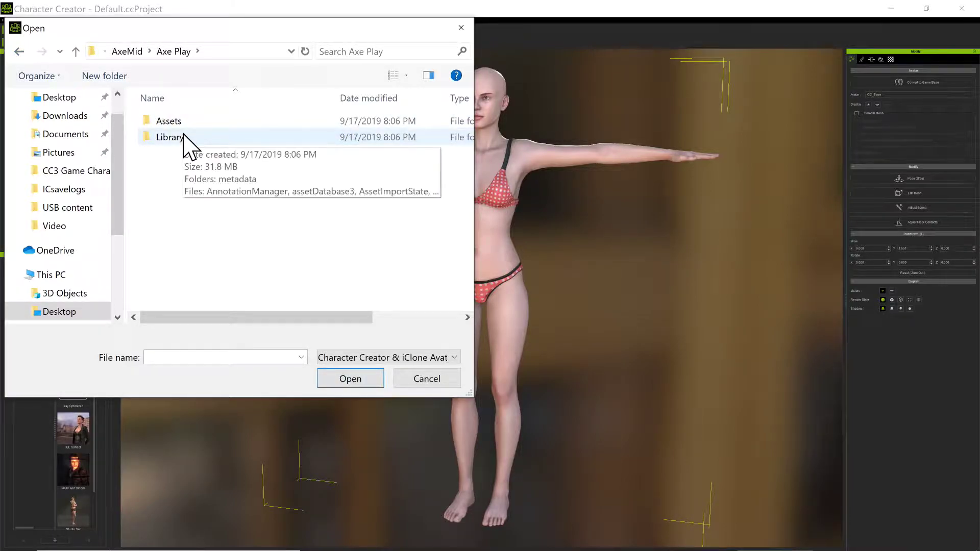
double_click(185, 137)
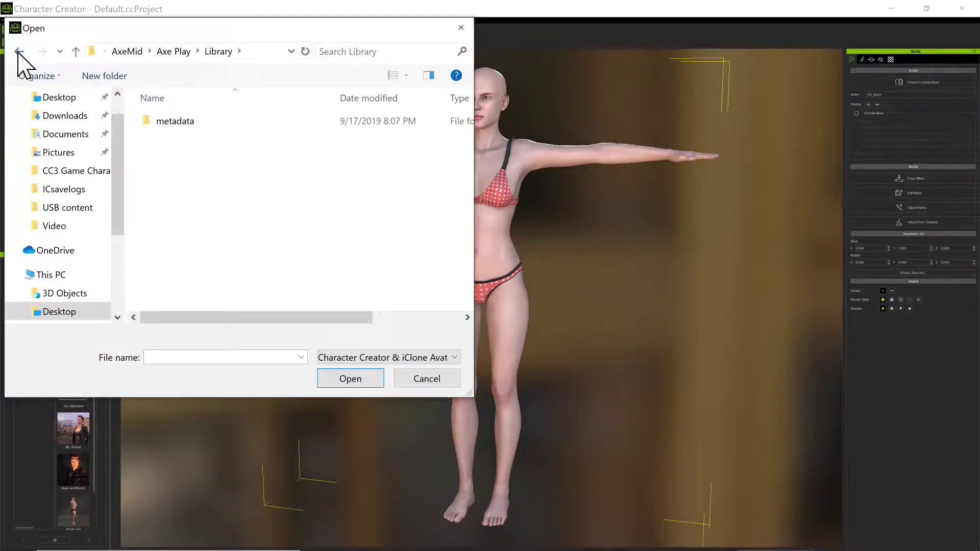
left_click(19, 53)
double_click(192, 121)
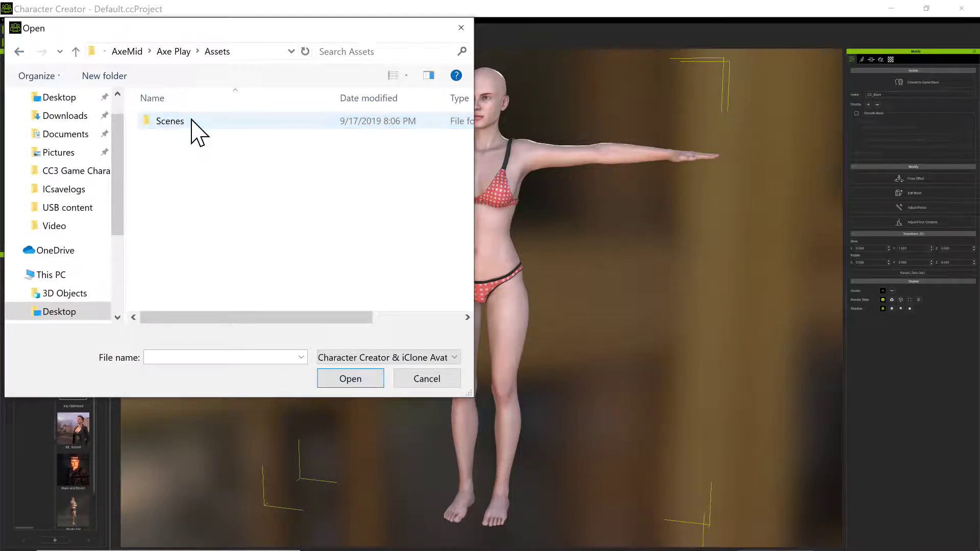
left_click(21, 52)
left_click(22, 53)
left_click(23, 53)
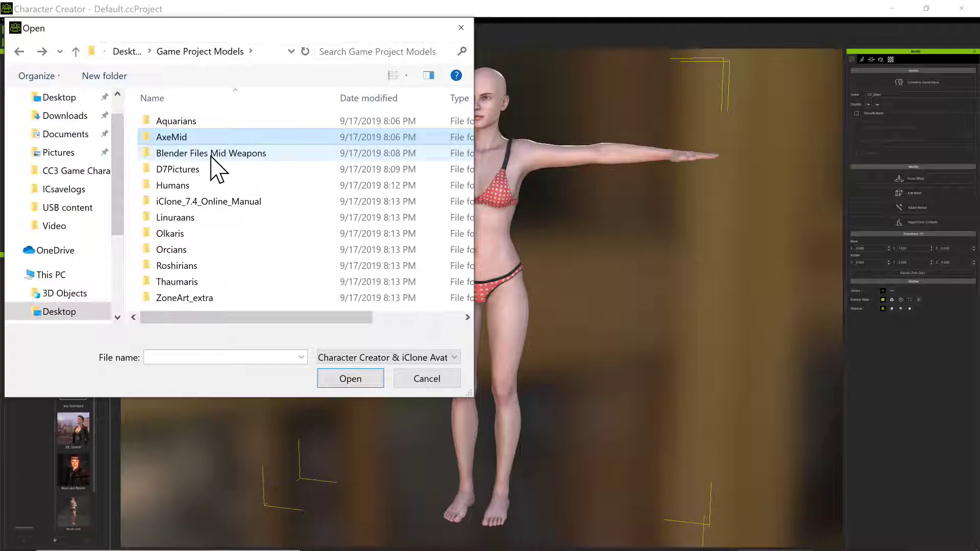
mouse_move(211, 175)
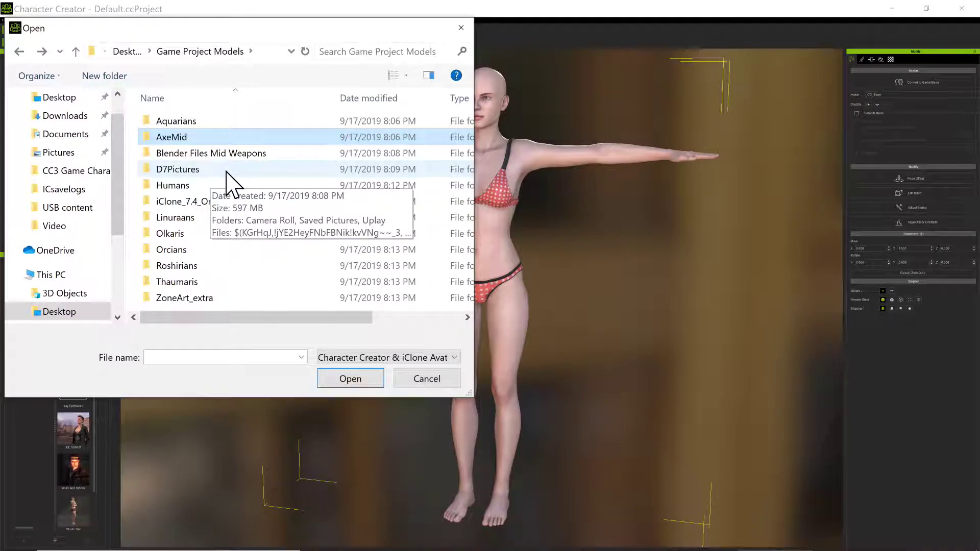
double_click(227, 172)
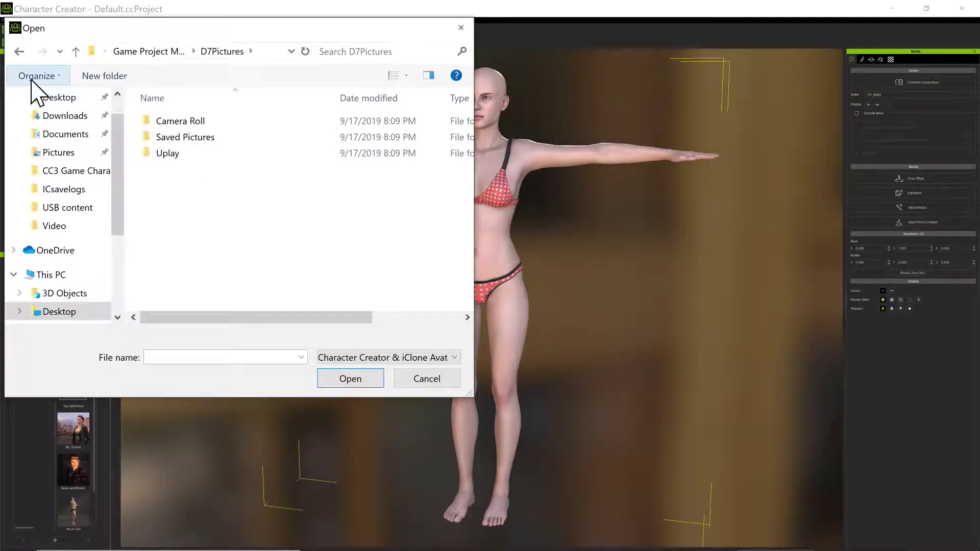
left_click(19, 54)
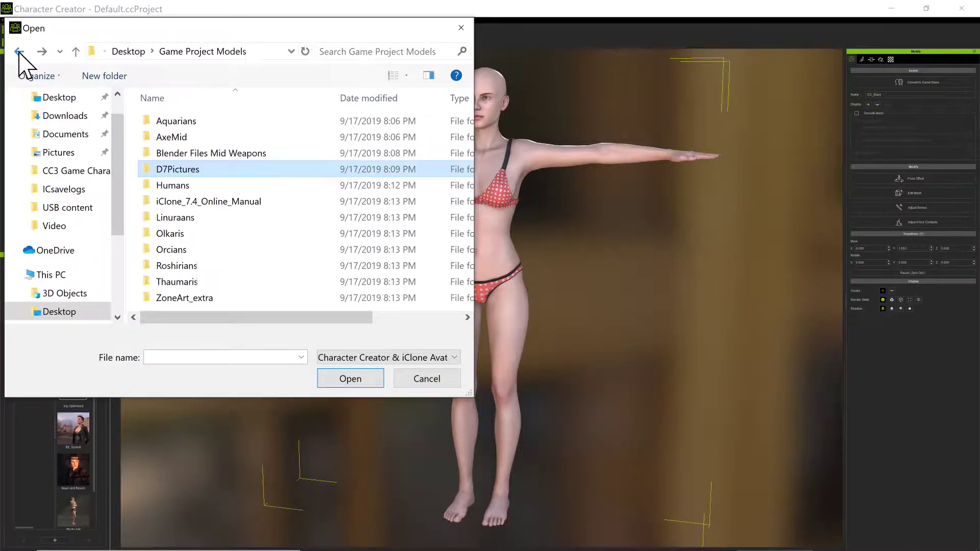
Open the ArmyArcher project from the Humans folder, loading the whole project rather than replacing only the costume.
left_click(199, 187)
double_click(199, 187)
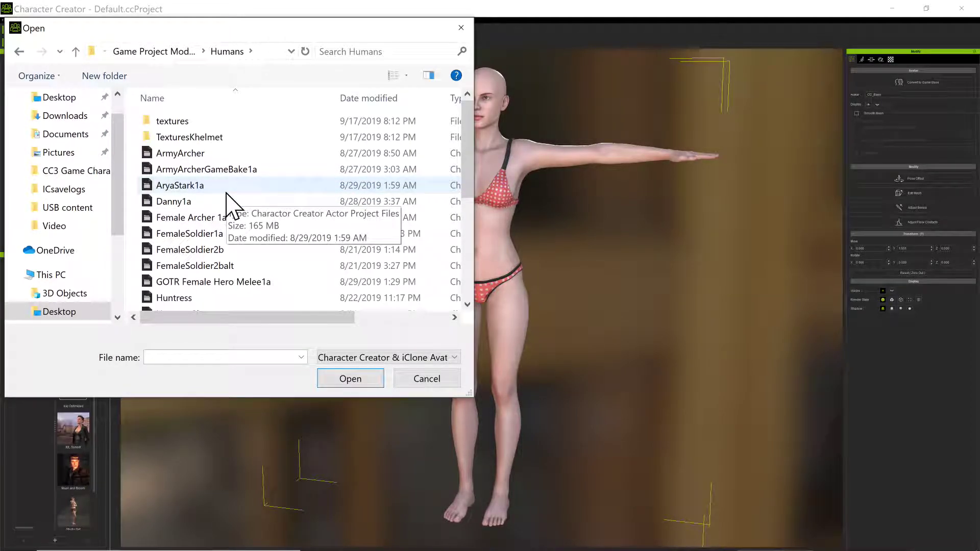
scroll(228, 201, "down", 4)
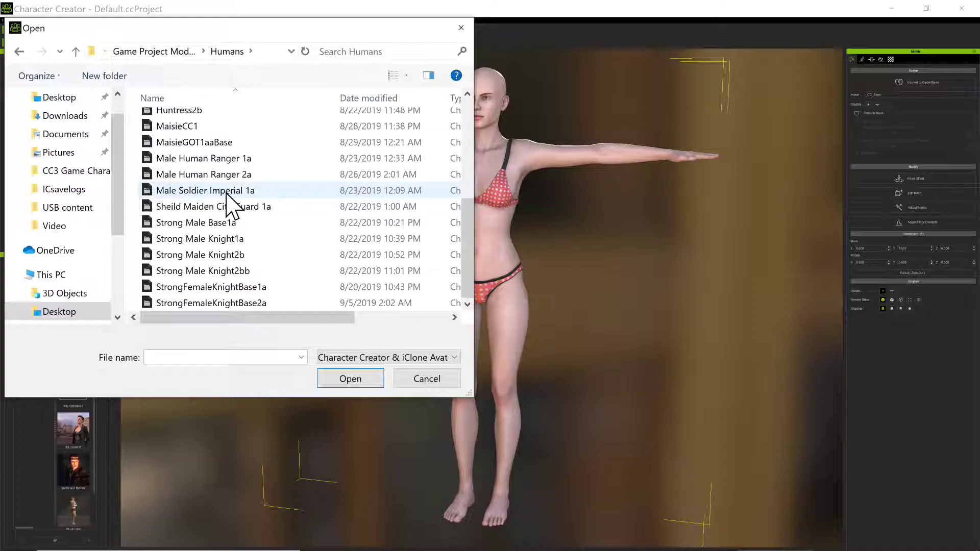
scroll(228, 201, "up", 4)
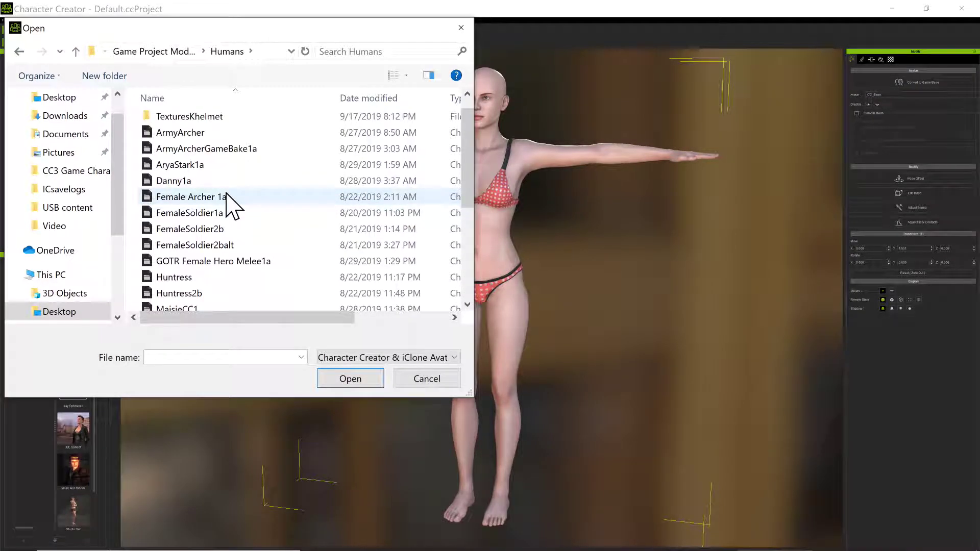
double_click(202, 134)
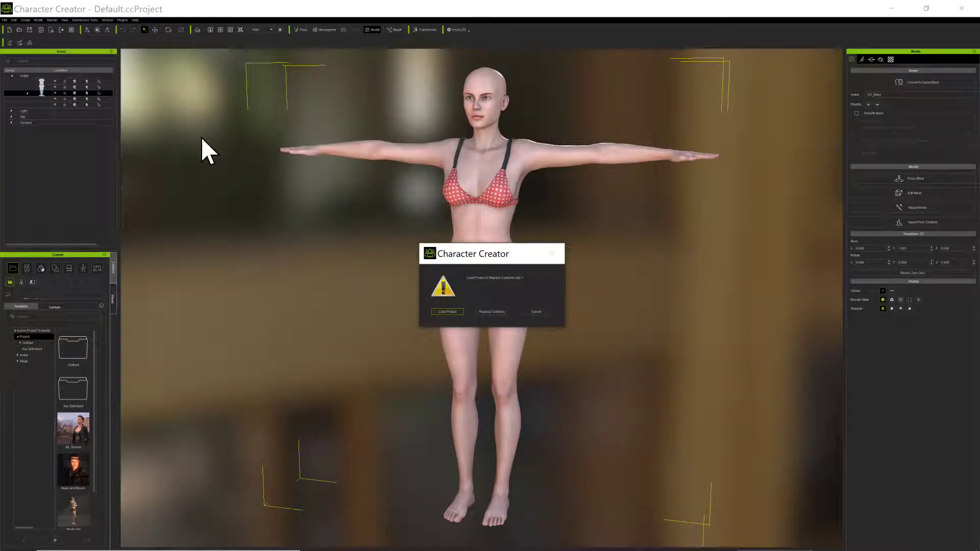
left_click(448, 311)
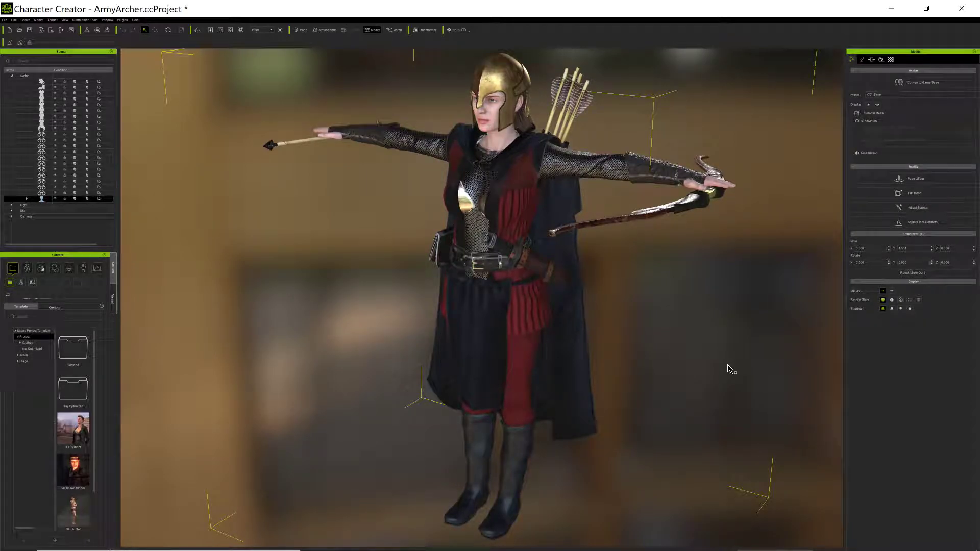
Examine the archer character from the front and from behind, including the quiver, cape, bow and arrow.
right_click_drag(729, 388, 551, 445)
scroll(585, 413, "down", 1)
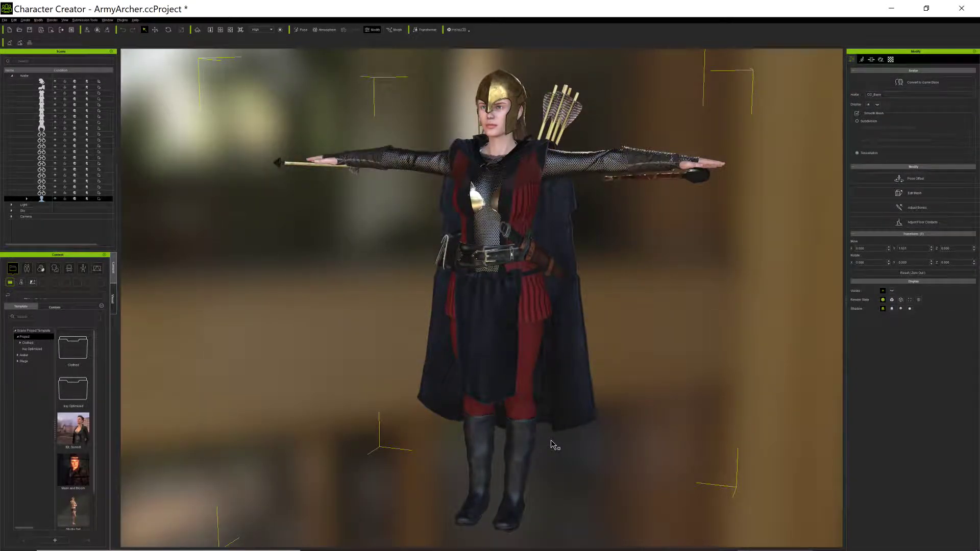
right_click_drag(739, 304, 687, 478)
right_click_drag(613, 330, 438, 329)
right_click_drag(536, 375, 478, 370)
scroll(479, 370, "up", 3)
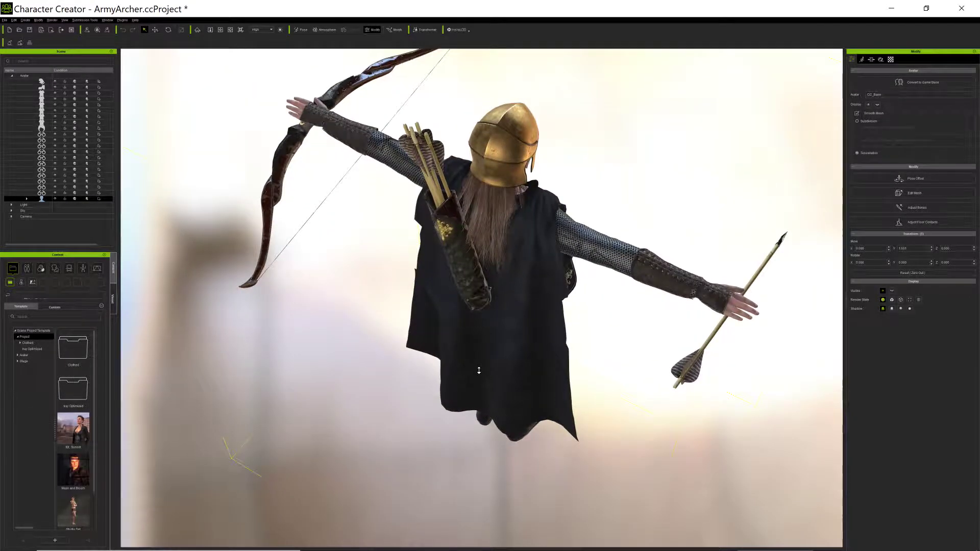
scroll(478, 370, "down", 2)
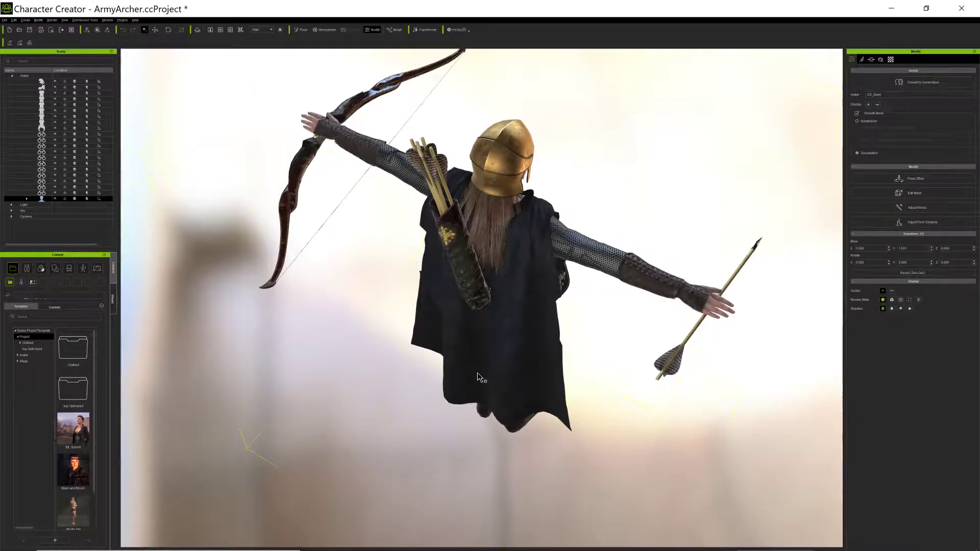
mouse_move(485, 366)
right_mouse_down()
mouse_move(482, 376)
mouse_move(493, 353)
right_mouse_up()
middle_click_drag(493, 353, 481, 376)
scroll(481, 375, "up", 1)
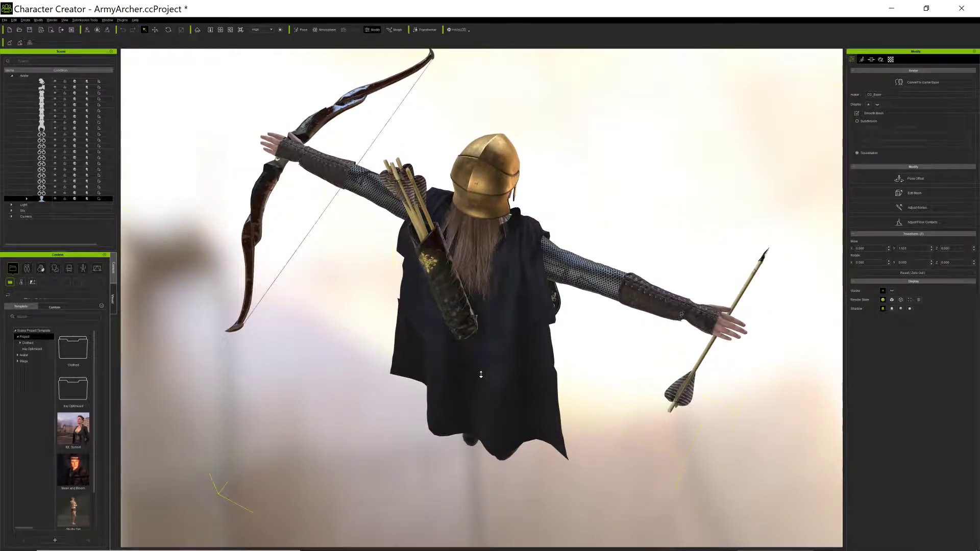
scroll(481, 375, "down", 1)
right_click_drag(472, 406, 651, 306)
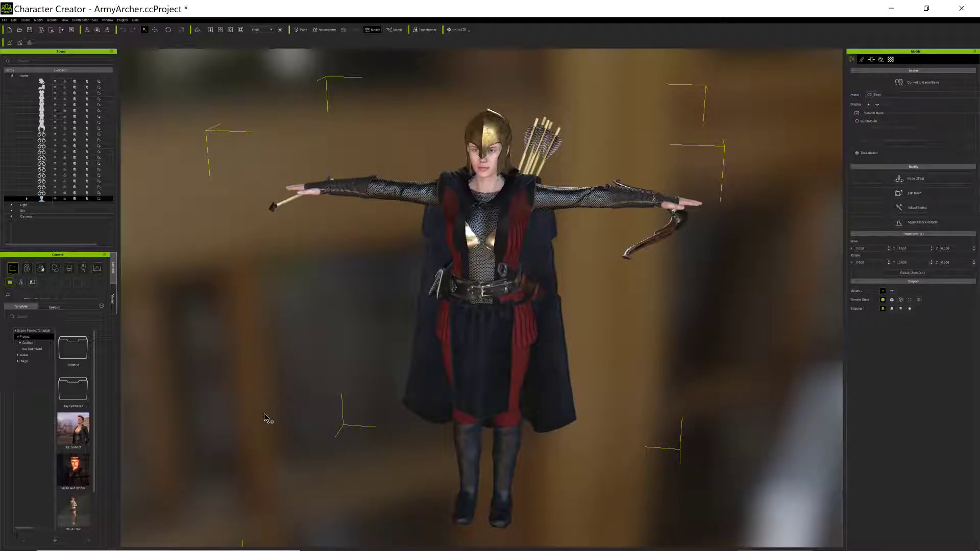
Deselect the avatar and inspect the archer's outfit and weapons from all sides, ending on a full-body front view.
left_click(178, 395)
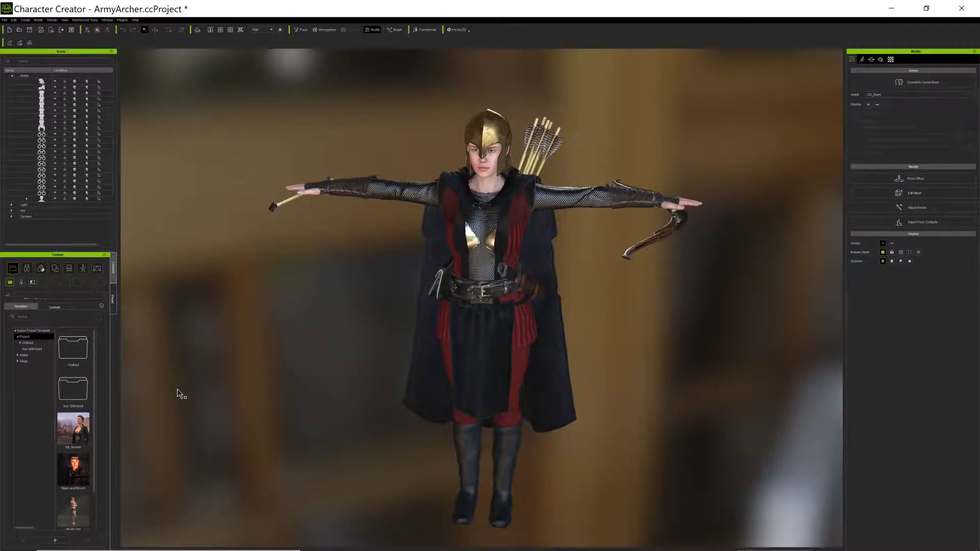
right_click_drag(690, 414, 724, 483)
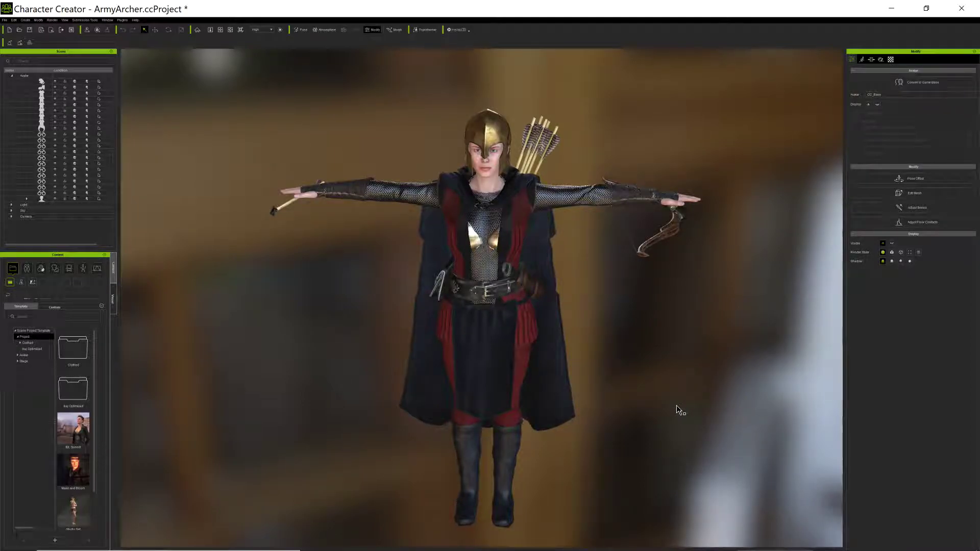
right_click_drag(662, 405, 630, 466)
right_click_drag(635, 423, 504, 427)
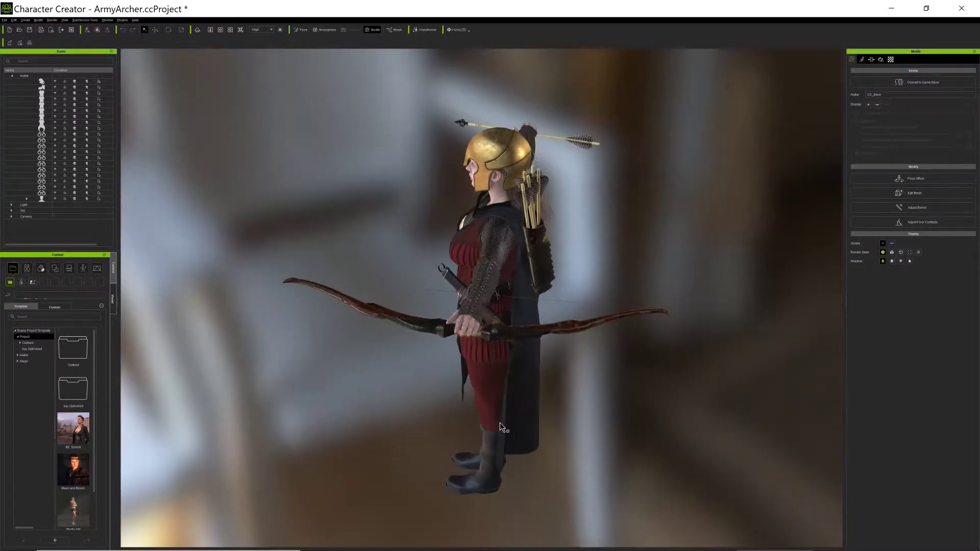
right_click_drag(602, 423, 500, 413)
right_click_drag(636, 415, 452, 400)
right_click_drag(538, 414, 510, 412)
right_click_drag(642, 392, 493, 353)
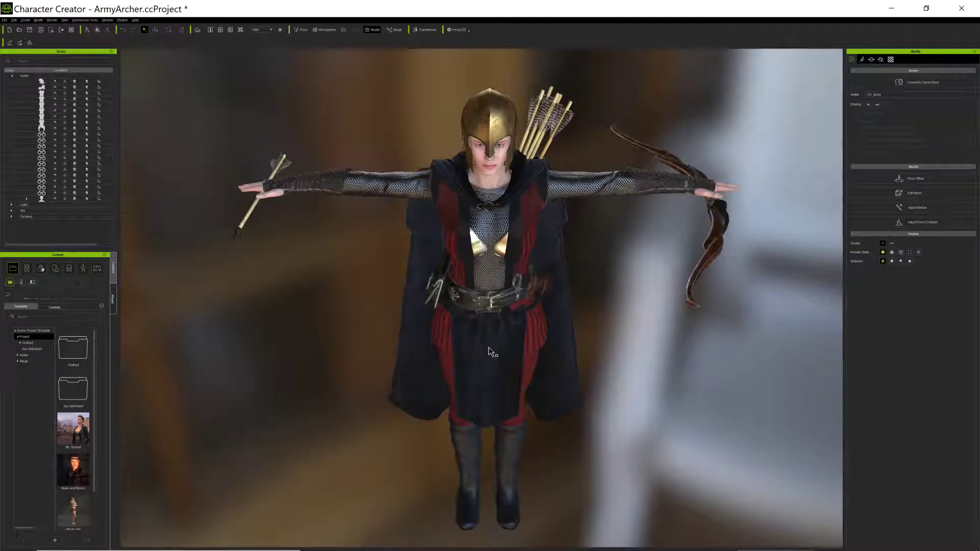
right_click_drag(500, 324, 512, 308)
scroll(513, 308, "down", 1)
middle_click_drag(459, 389, 455, 359)
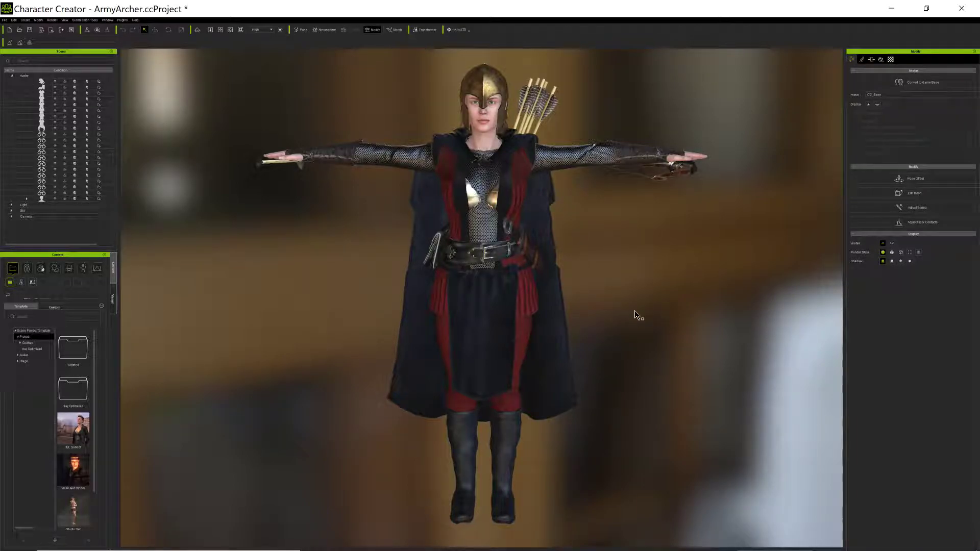
left_click(5, 21)
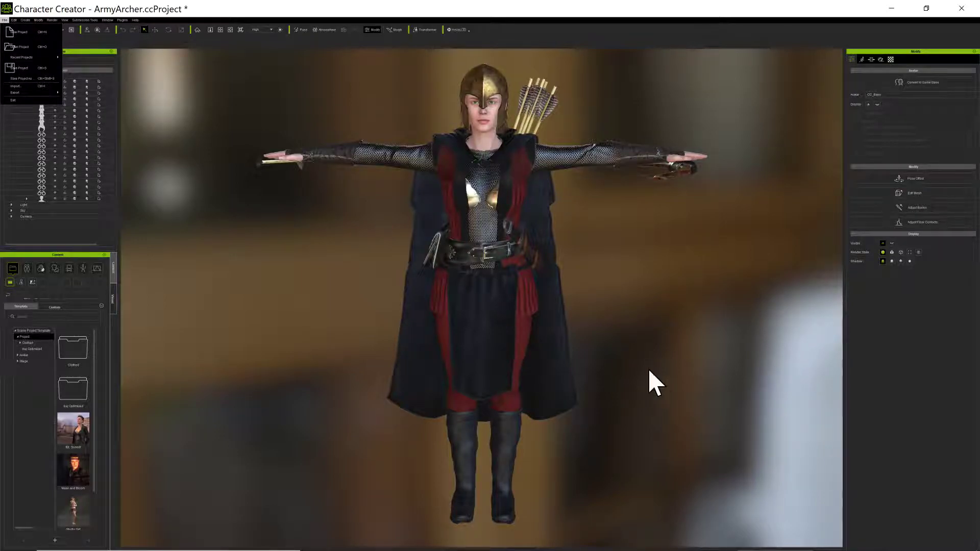
left_click(642, 406)
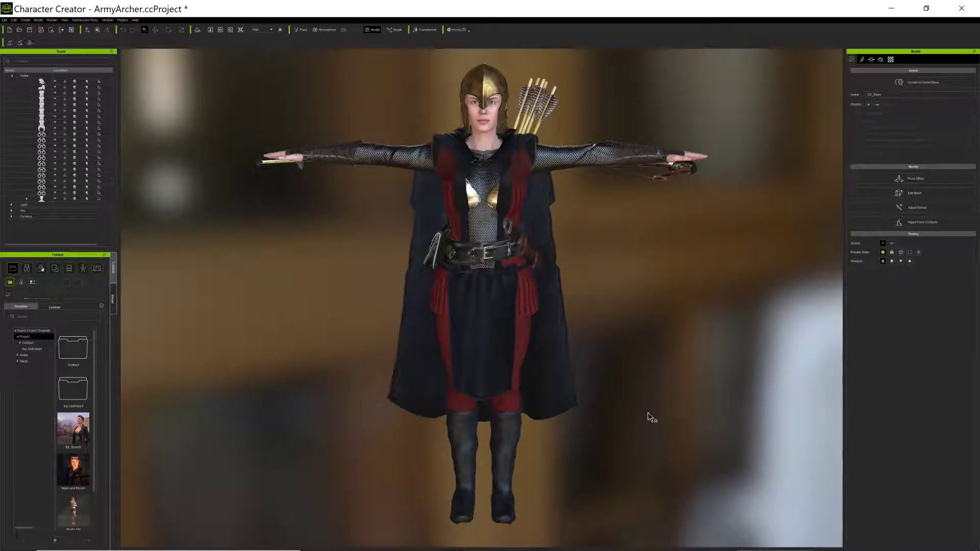
Examine the archer from behind, from the front and from the side, with a closer look at the belt pouch.
right_click_drag(645, 416, 446, 422)
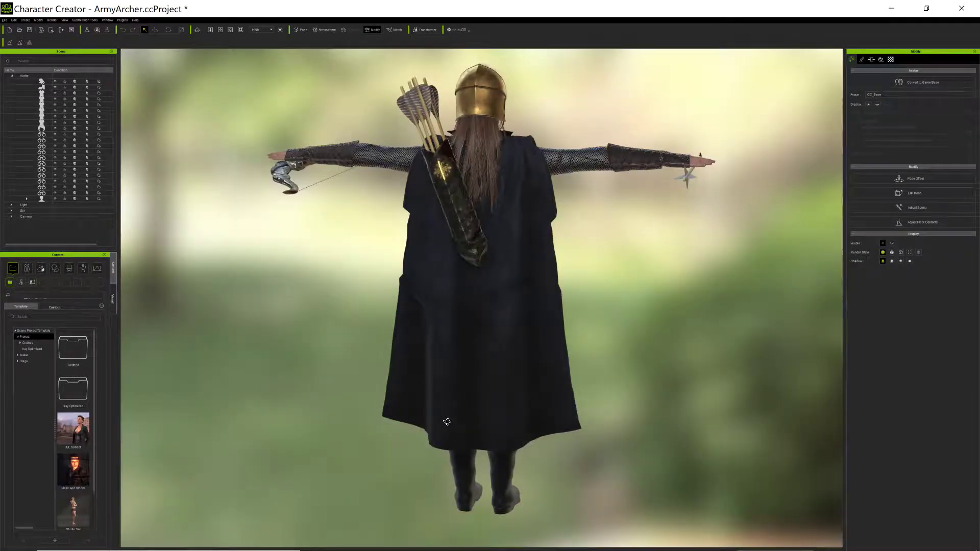
right_click_drag(657, 354, 425, 323)
scroll(426, 323, "up", 2)
scroll(426, 323, "down", 3)
right_click_drag(518, 397, 471, 396)
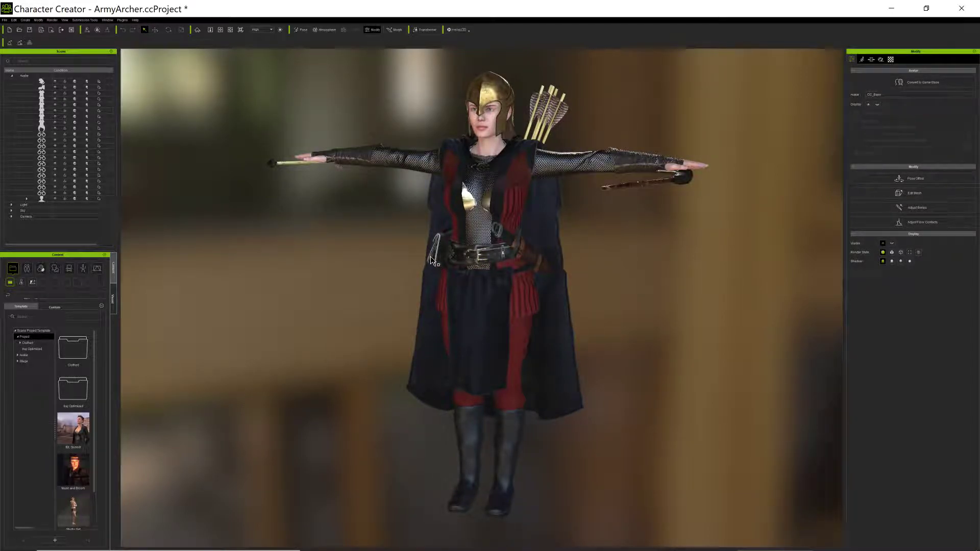
right_click_drag(442, 304, 648, 368)
scroll(577, 339, "up", 4)
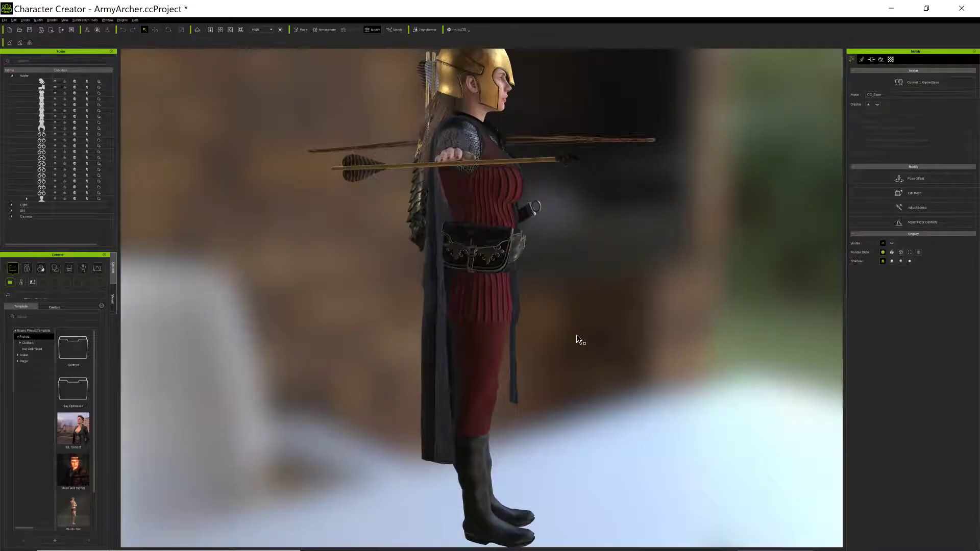
right_click_drag(577, 337, 523, 355)
scroll(457, 256, "up", 2)
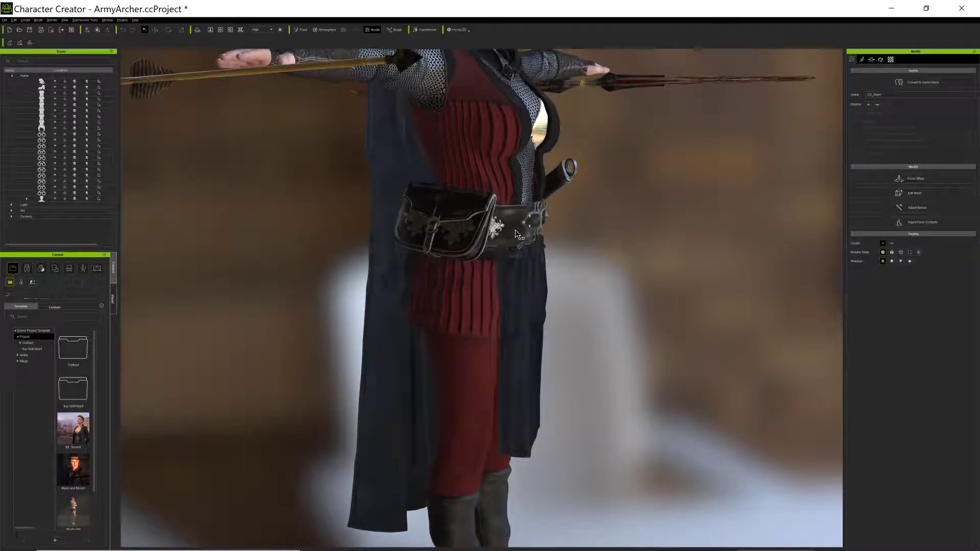
Inspect the bow-hand side of the archer, including the bow, the belt buckle and the sheathed dagger.
scroll(444, 260, "down", 3)
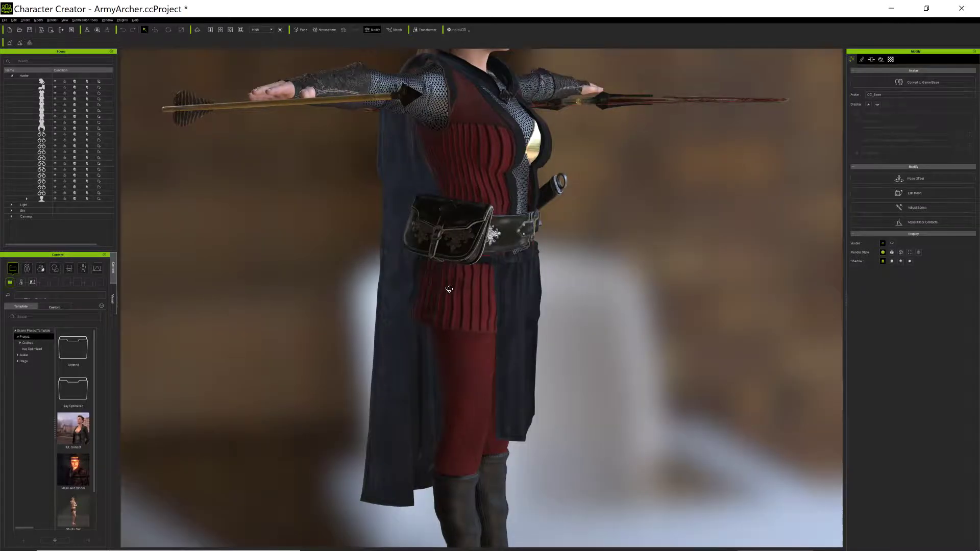
right_click_drag(449, 289, 316, 291)
right_click_drag(490, 270, 499, 335)
scroll(480, 266, "down", 1)
scroll(501, 337, "up", 1)
scroll(501, 337, "down", 1)
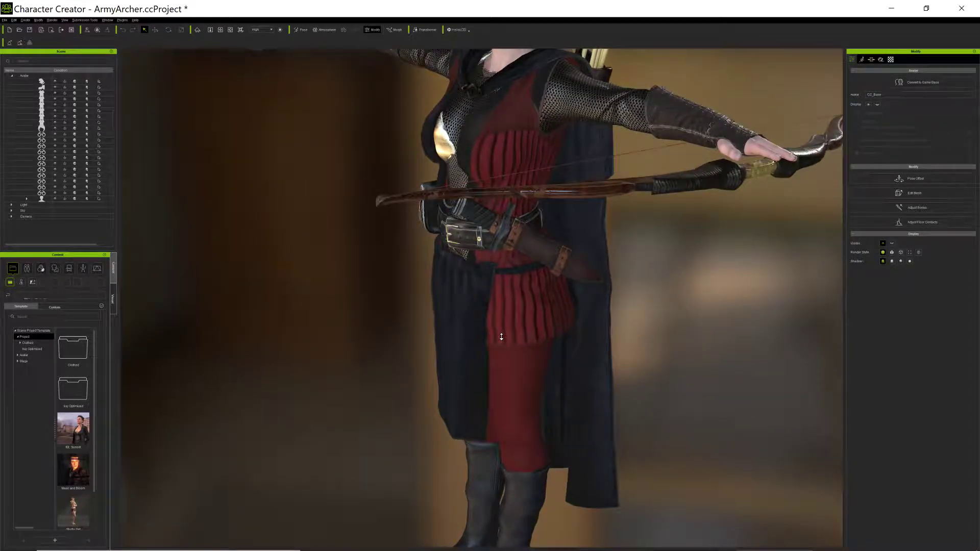
scroll(352, 227, "down", 2)
scroll(360, 267, "down", 1)
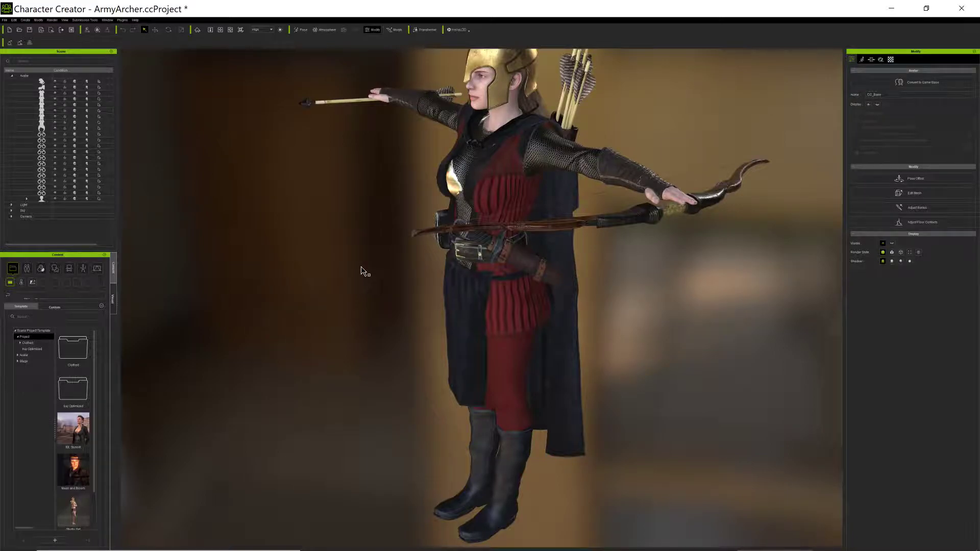
scroll(484, 309, "up", 1)
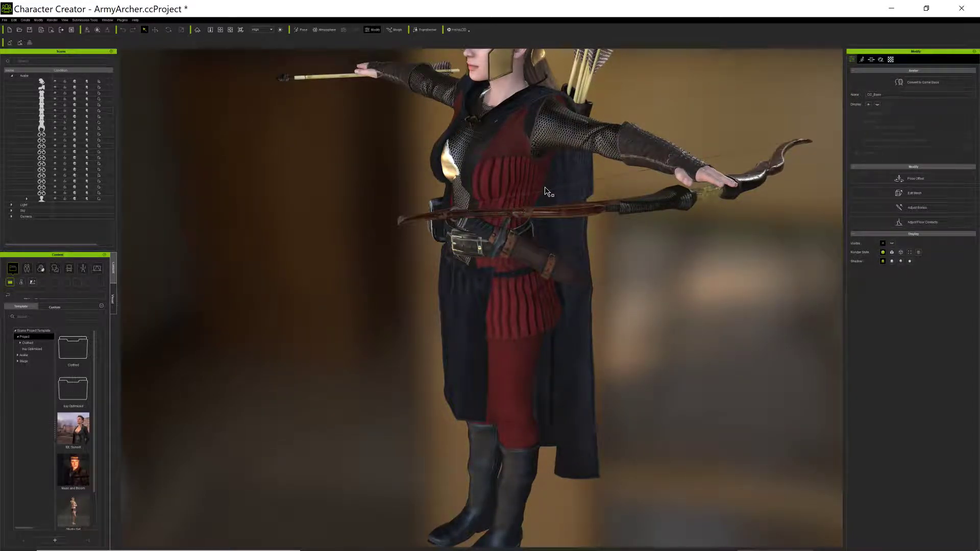
Review the quiver and cape from behind, and study the belt and dagger scabbard up close from the front.
right_click_drag(641, 298, 537, 190)
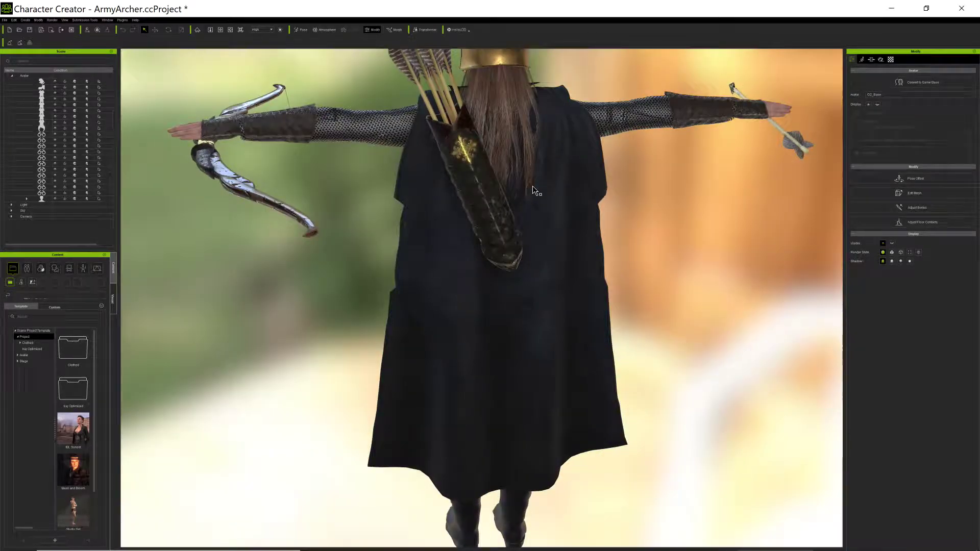
right_click_drag(453, 339, 579, 292)
scroll(579, 292, "up", 3)
right_click_drag(471, 320, 523, 299)
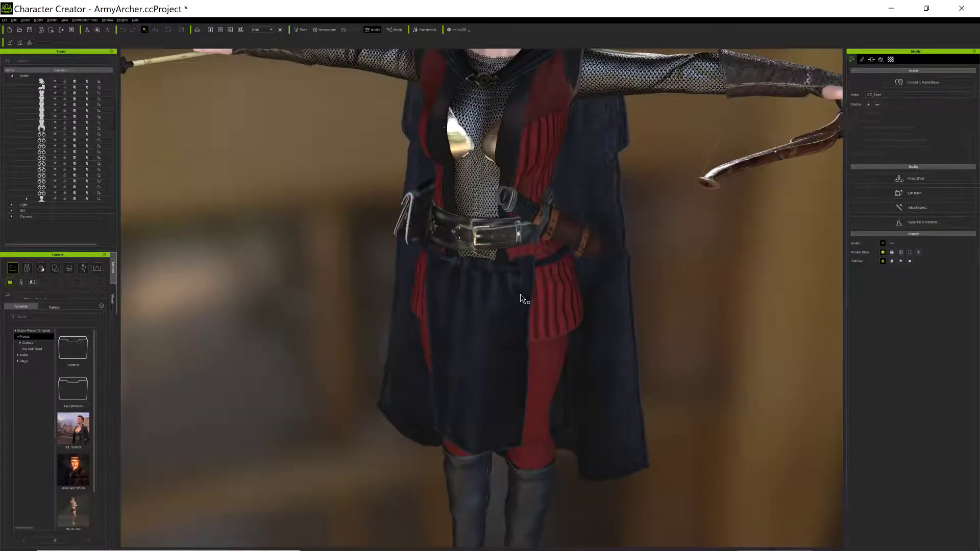
scroll(561, 265, "up", 1)
right_click_drag(561, 265, 565, 195)
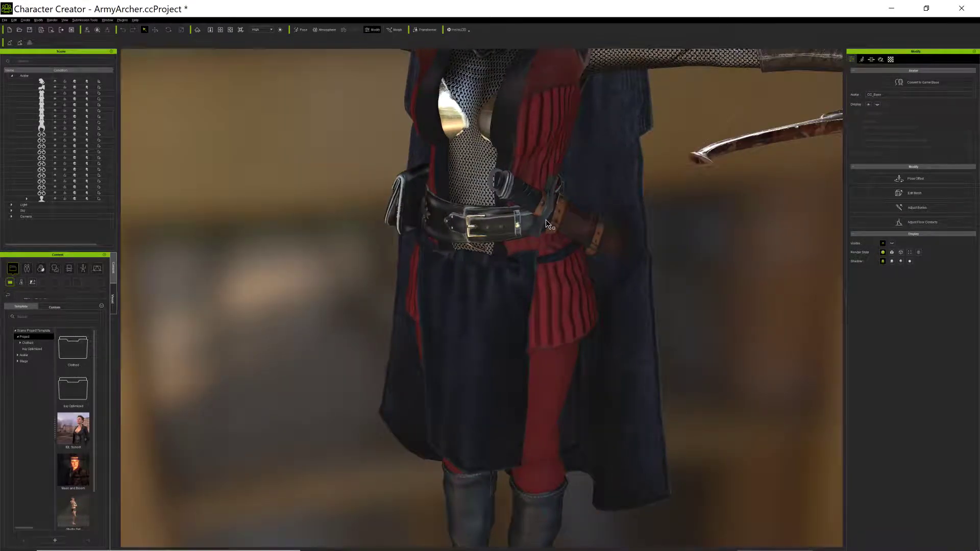
right_click_drag(522, 293, 579, 309)
scroll(579, 310, "down", 1)
scroll(579, 309, "down", 1)
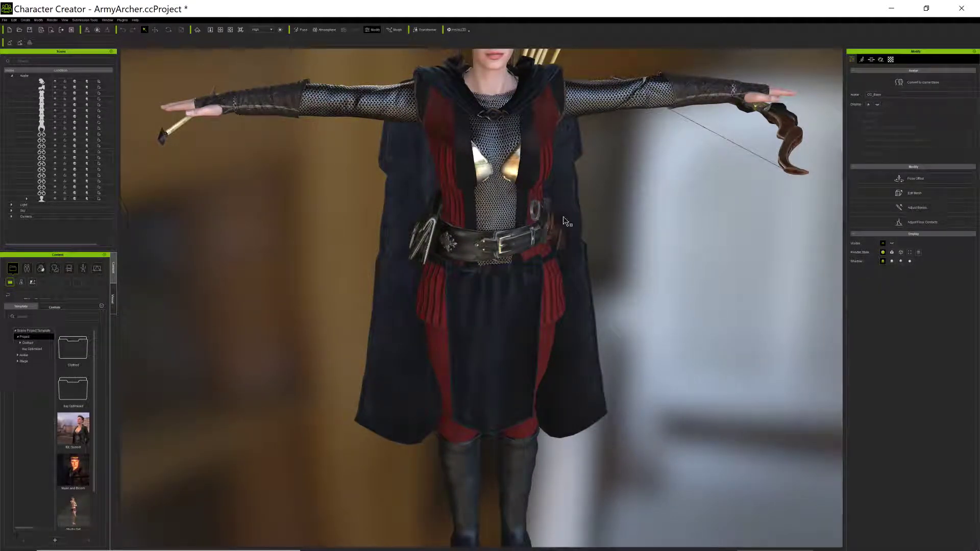
right_click_drag(602, 286, 540, 244)
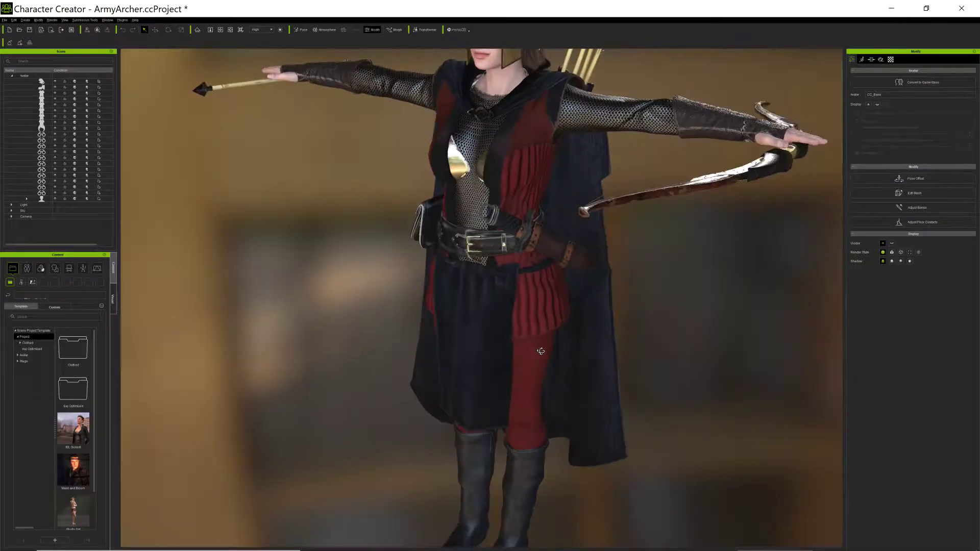
right_click_drag(541, 351, 540, 350)
scroll(541, 347, "up", 2)
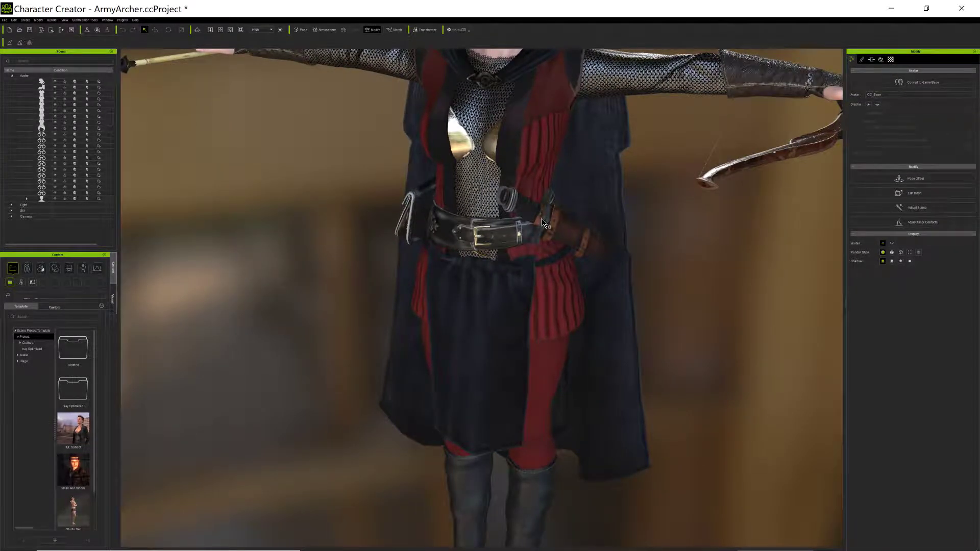
scroll(543, 222, "up", 1)
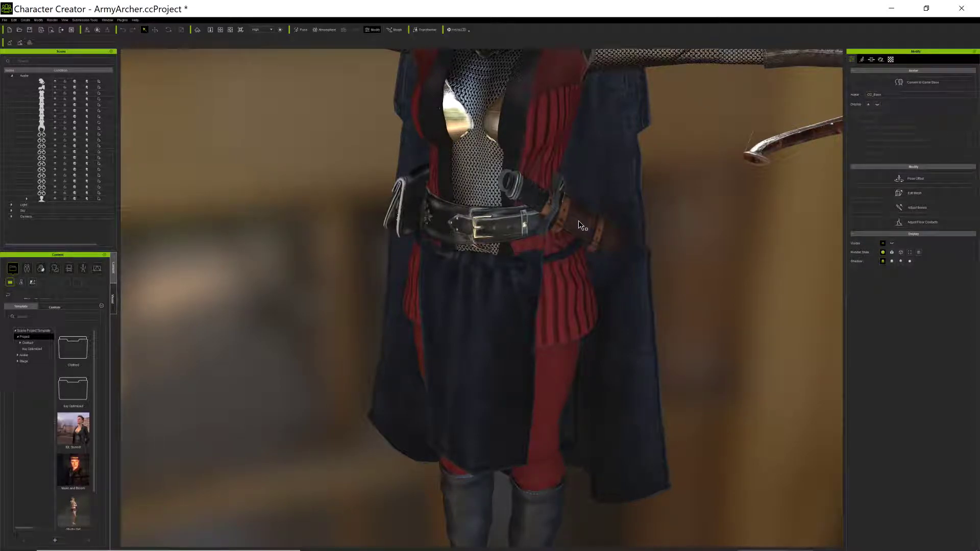
Select the dagger separately from its scabbard and move it with Local Move out in front of the archer's skirt.
left_click(572, 220)
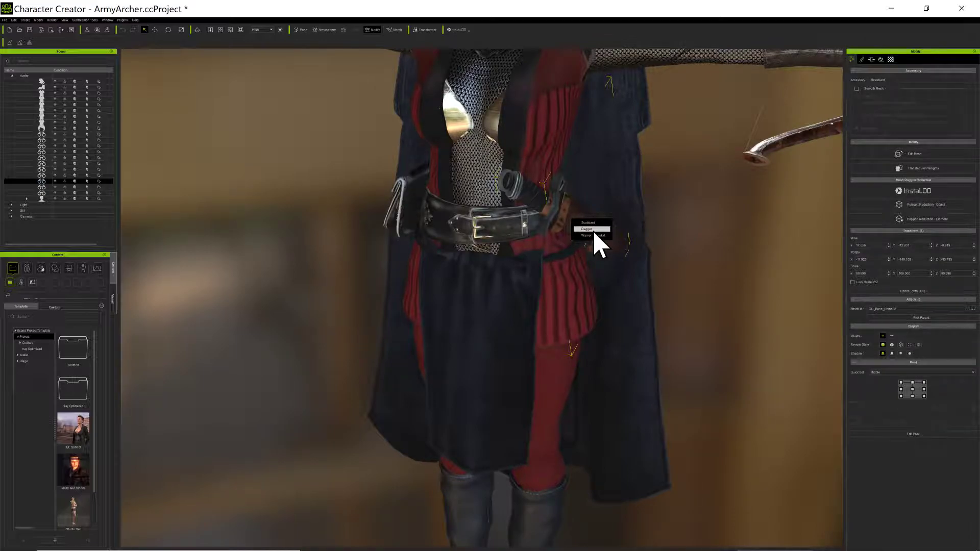
left_click(587, 229)
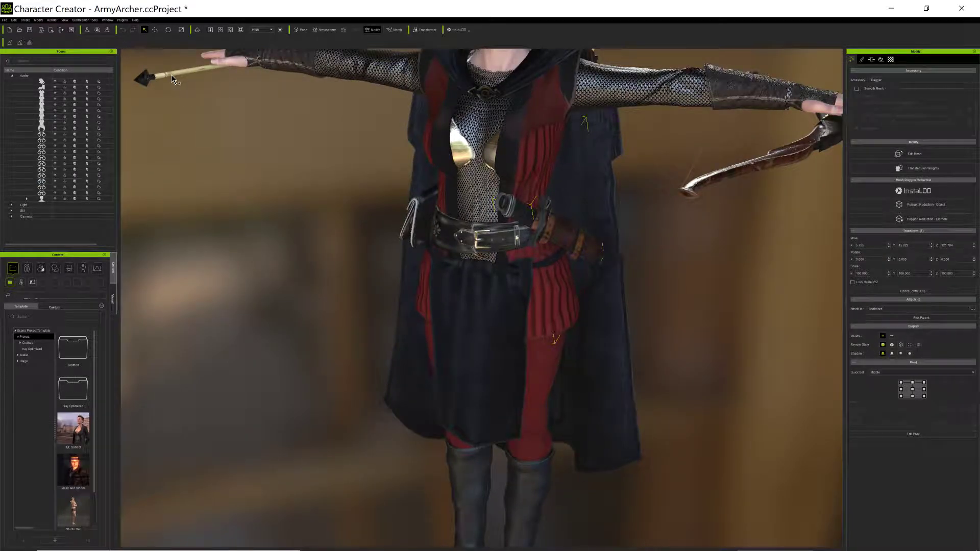
left_click(155, 29)
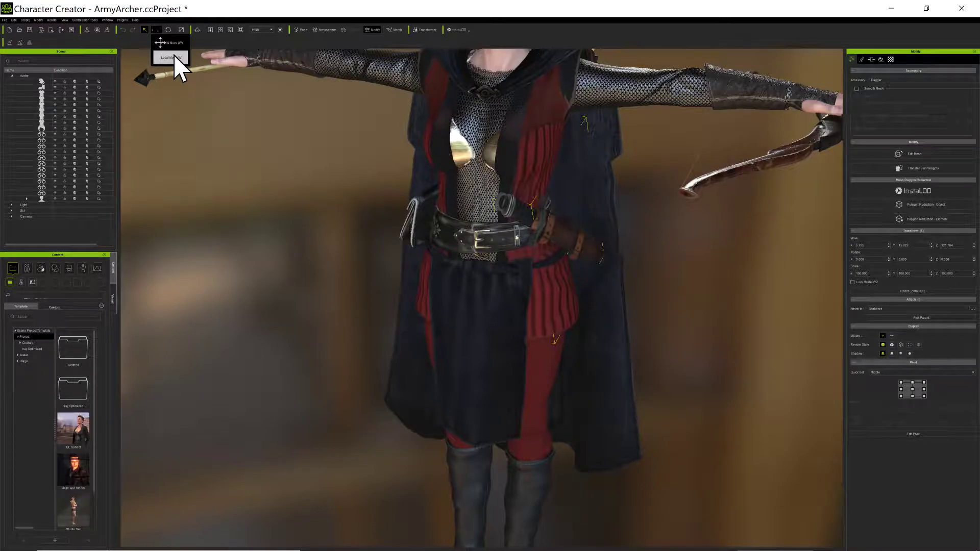
left_click(172, 57)
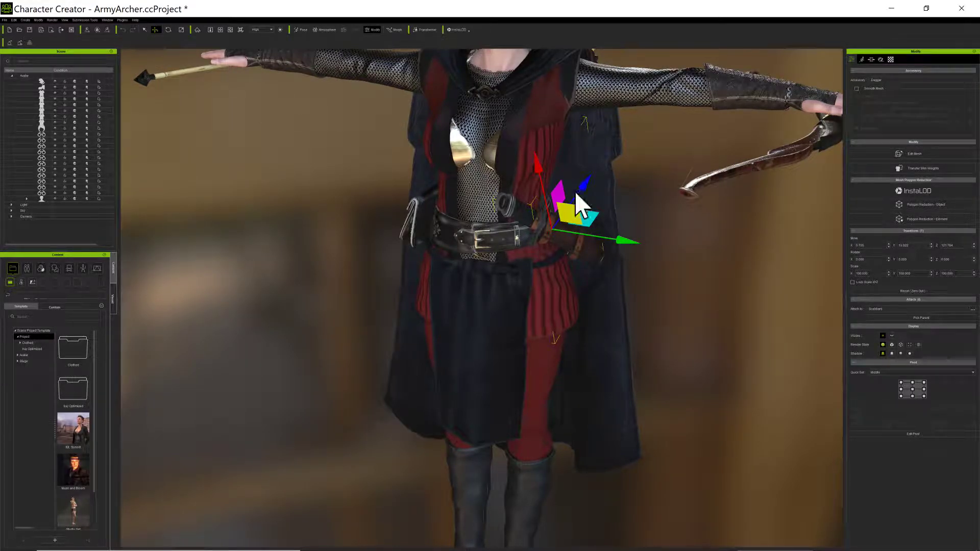
left_click_drag(580, 195, 418, 289)
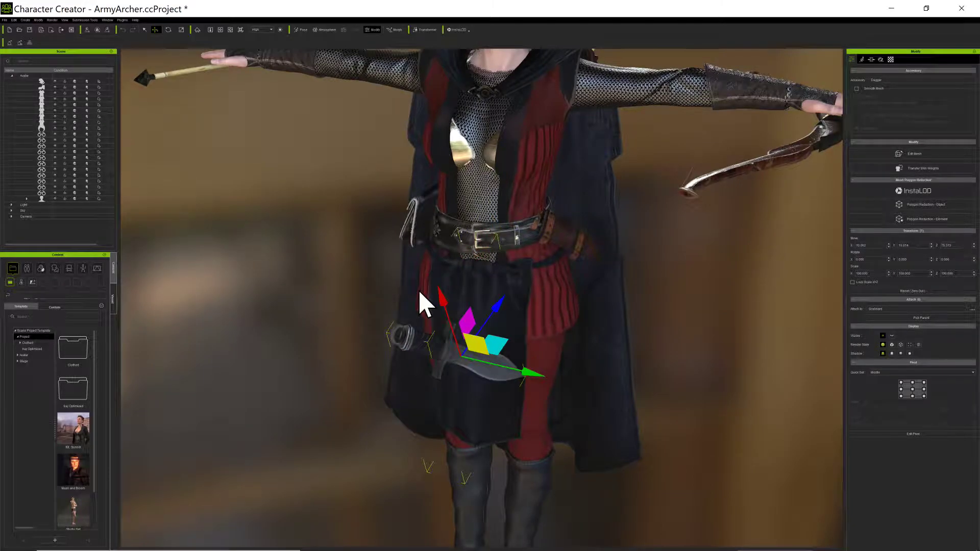
scroll(424, 299, "down", 2)
right_click_drag(413, 329, 319, 191)
right_click_drag(475, 188, 627, 365)
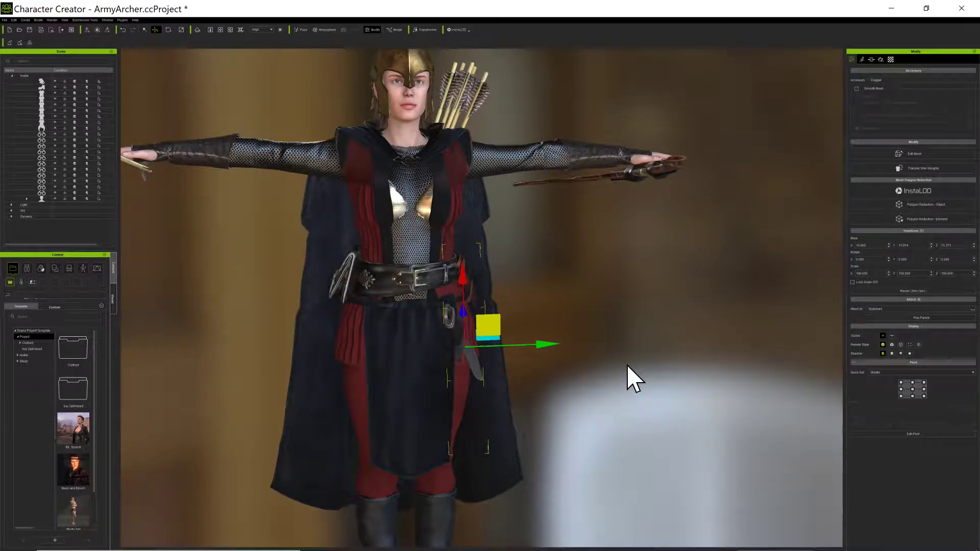
Save the project and undo the dagger's move, returning to the Select tool with the dagger deselected.
key("ctrl+s")
key("ctrl+z")
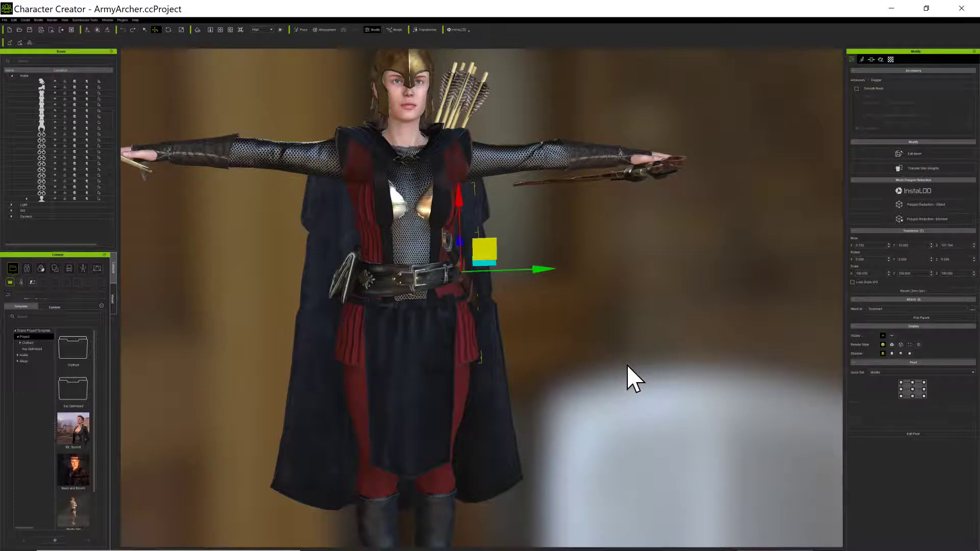
left_click(145, 30)
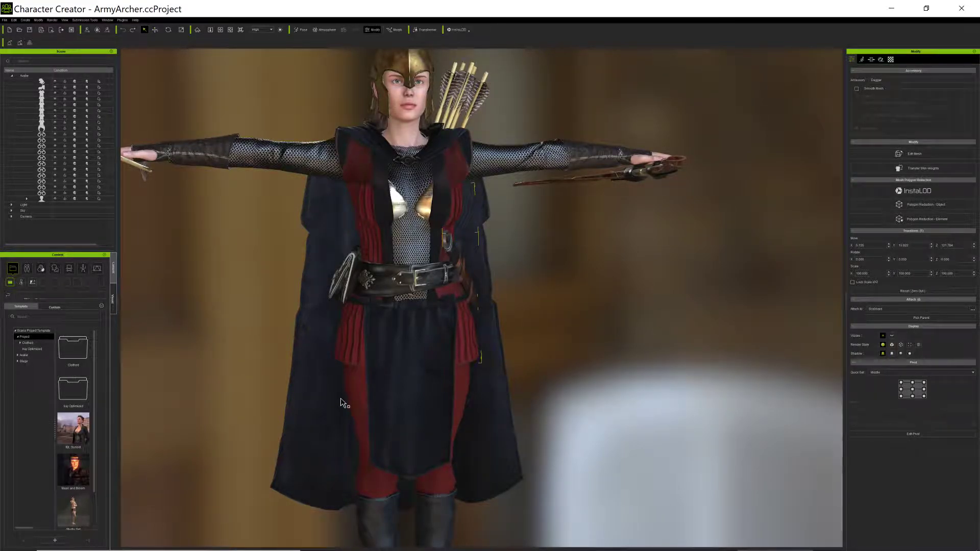
left_click(210, 403)
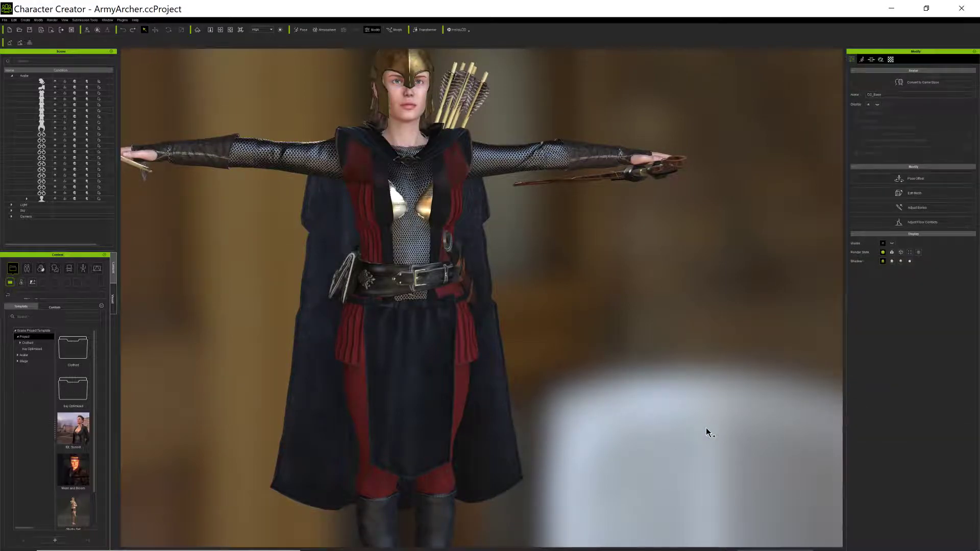
Check the sheathed dagger at the archer's hip from the side and front, including the opposite pouch side.
right_click_drag(644, 469, 556, 497)
scroll(515, 431, "up", 3)
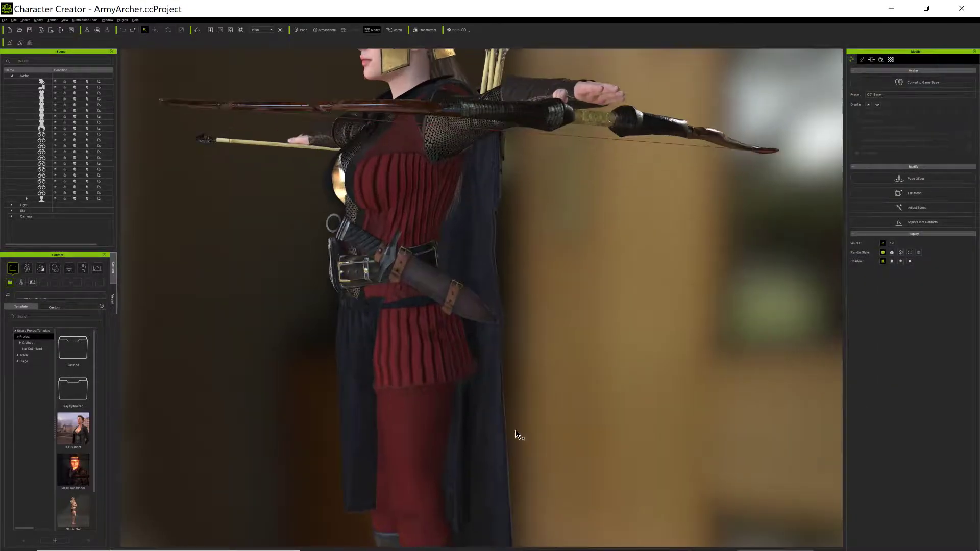
scroll(425, 315, "up", 1)
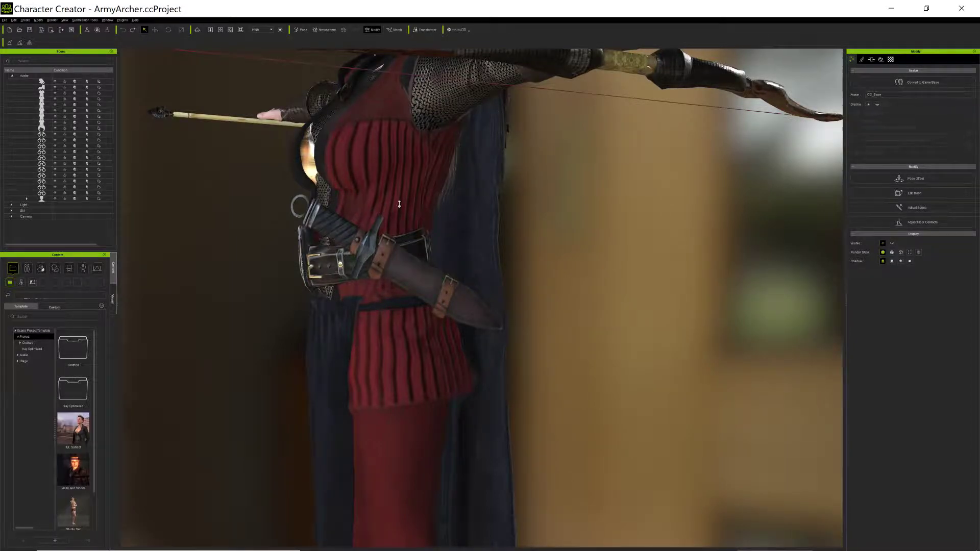
scroll(449, 215, "down", 2)
right_click_drag(555, 375, 624, 407)
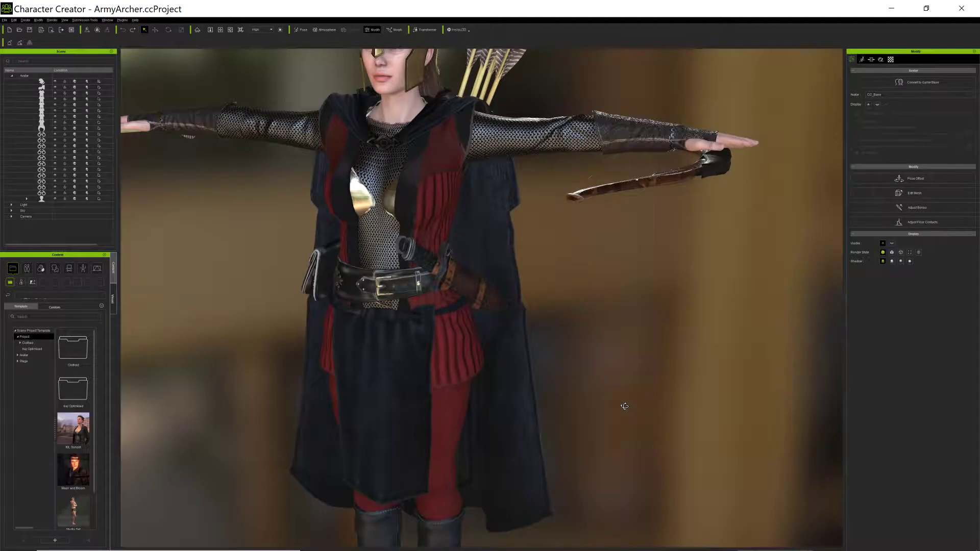
scroll(624, 406, "up", 2)
scroll(624, 406, "down", 3)
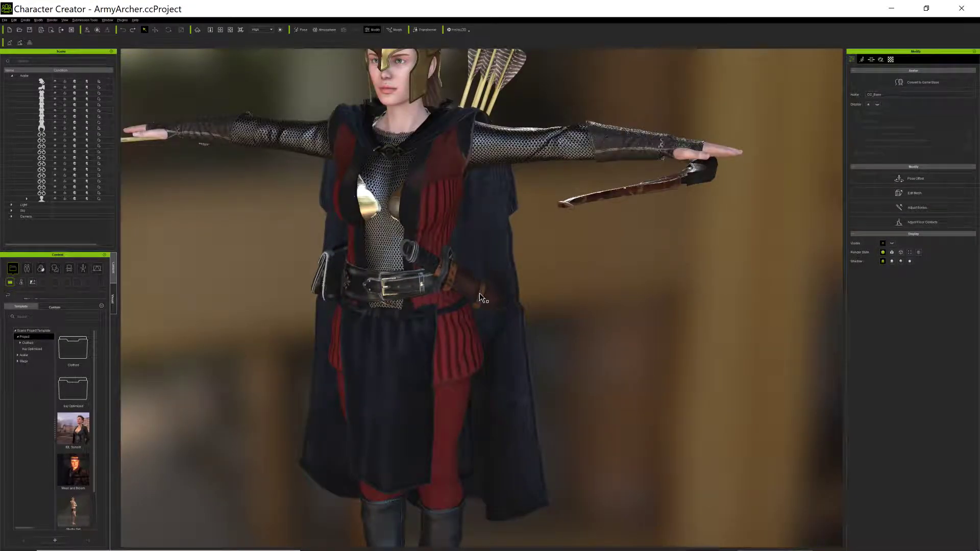
right_click_drag(620, 357, 686, 347)
scroll(248, 264, "down", 2)
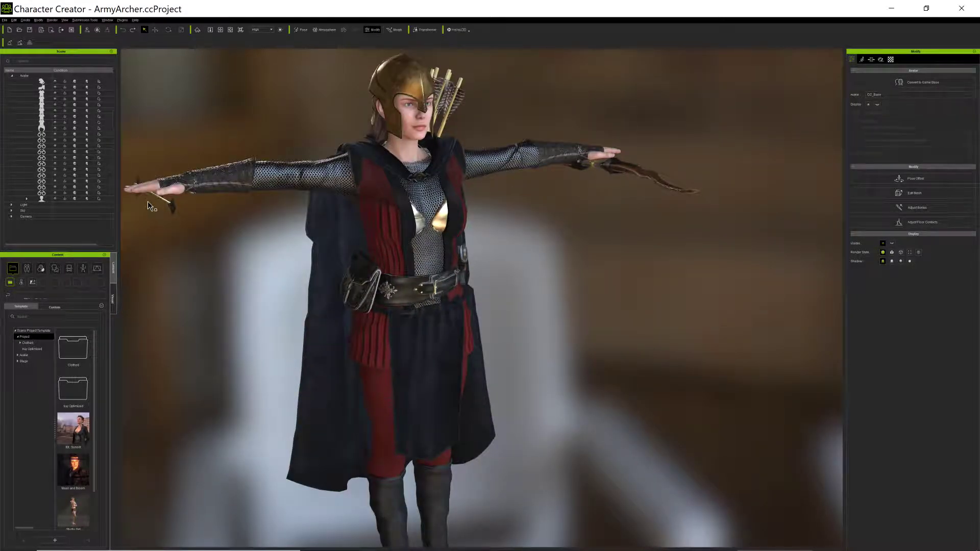
Examine the scabbard from the rear side and the front, and view the whole archer with bow and arrow from above.
right_click_drag(152, 202, 381, 331)
scroll(385, 327, "up", 5)
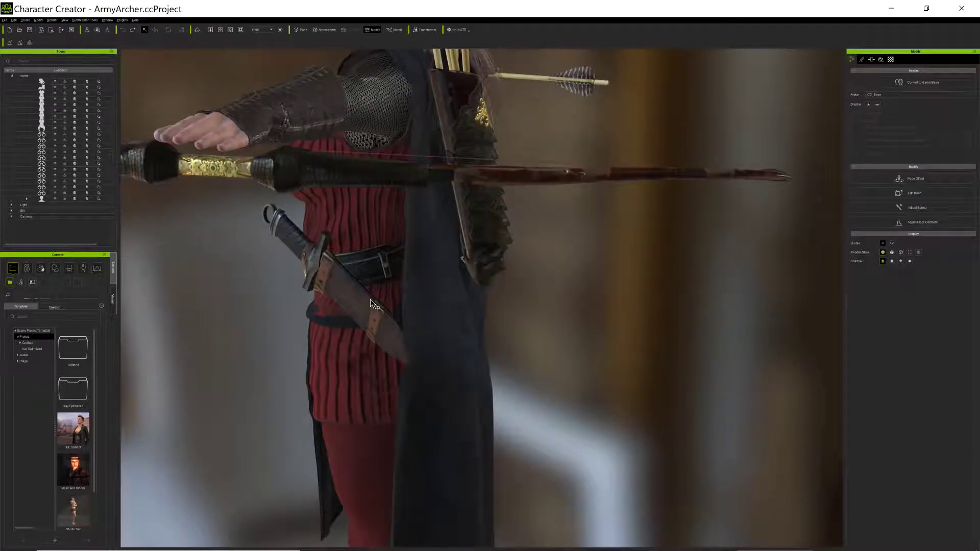
right_click_drag(342, 329, 494, 350)
scroll(494, 349, "down", 4)
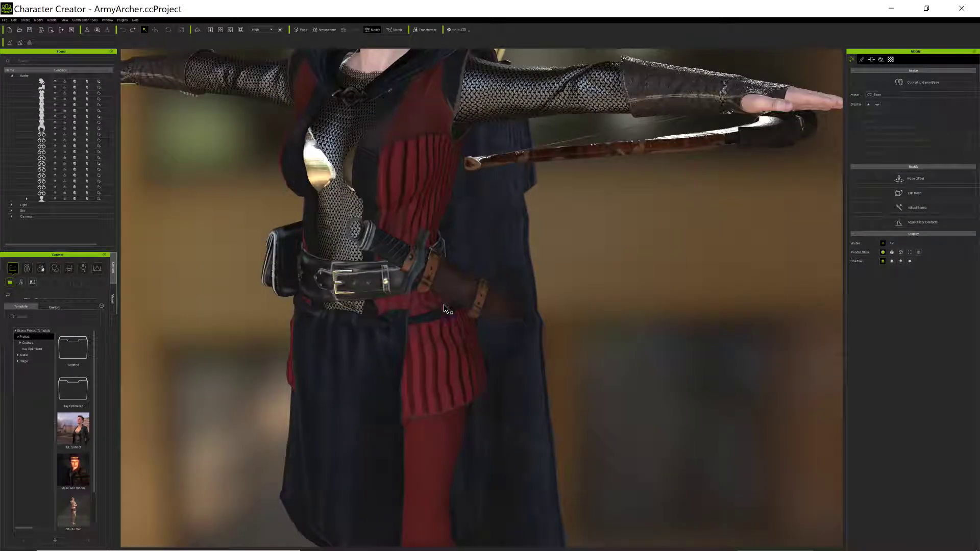
scroll(454, 301, "down", 2)
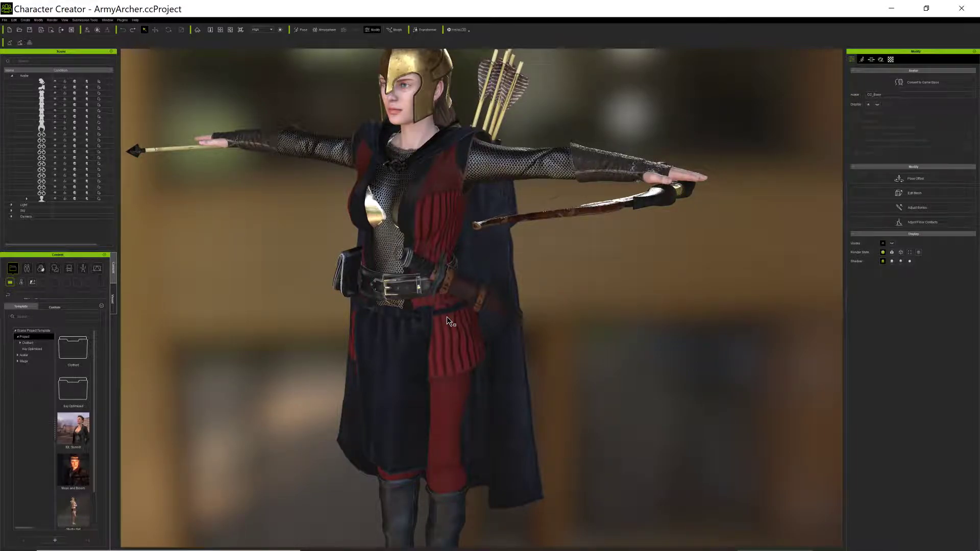
scroll(444, 319, "up", 5)
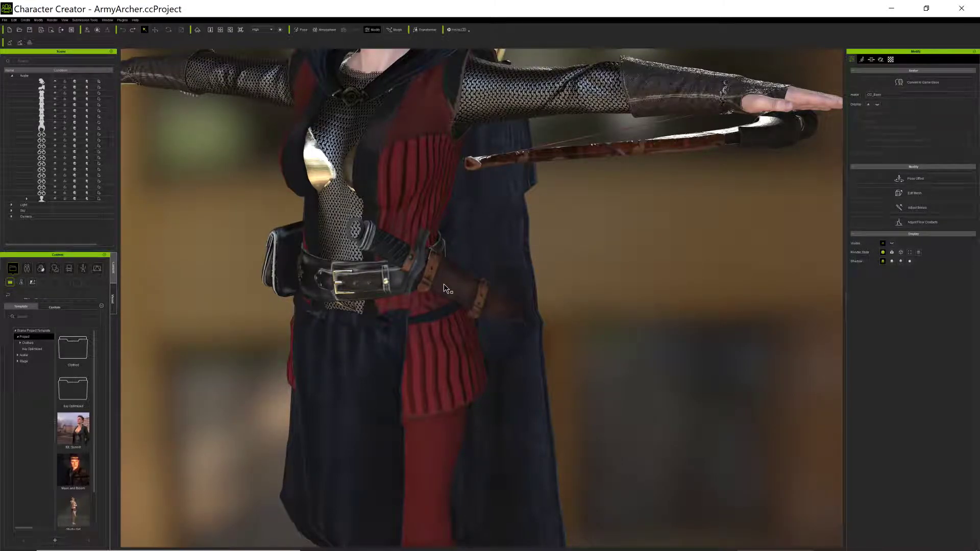
scroll(445, 286, "down", 3)
scroll(445, 286, "down", 2)
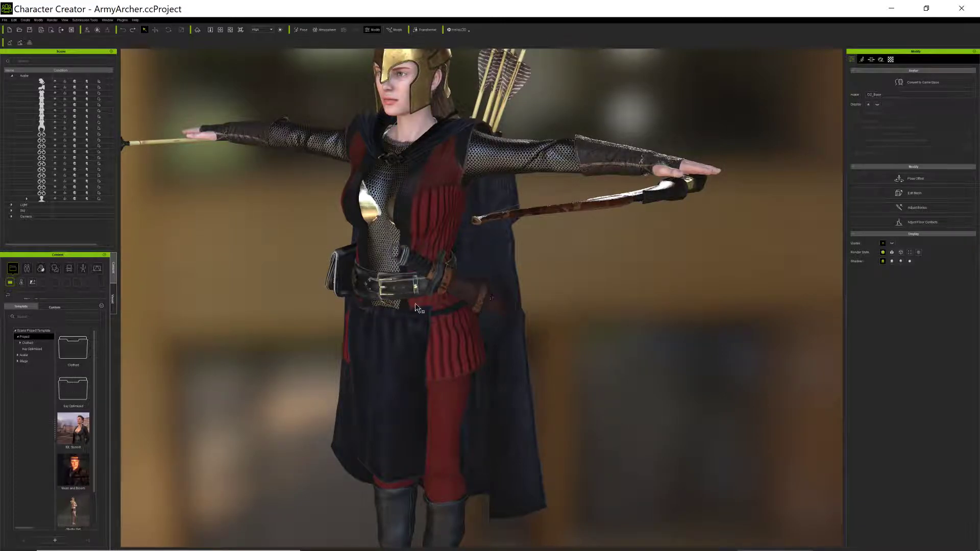
scroll(431, 304, "down", 2)
right_click_drag(475, 319, 545, 196)
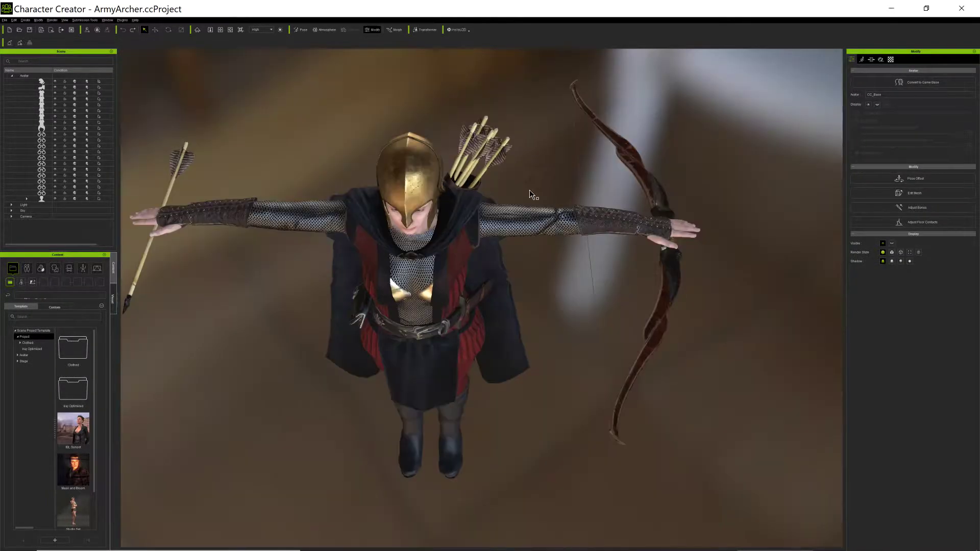
Open the AryaStark1a project from the Humans folder, loading it as a full project instead of only replacing contents.
left_click(5, 20)
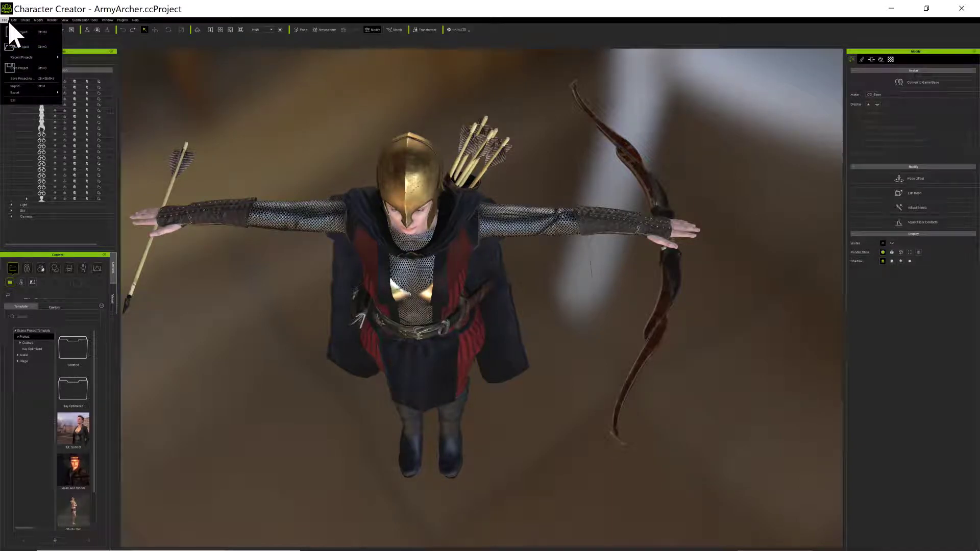
left_click(25, 49)
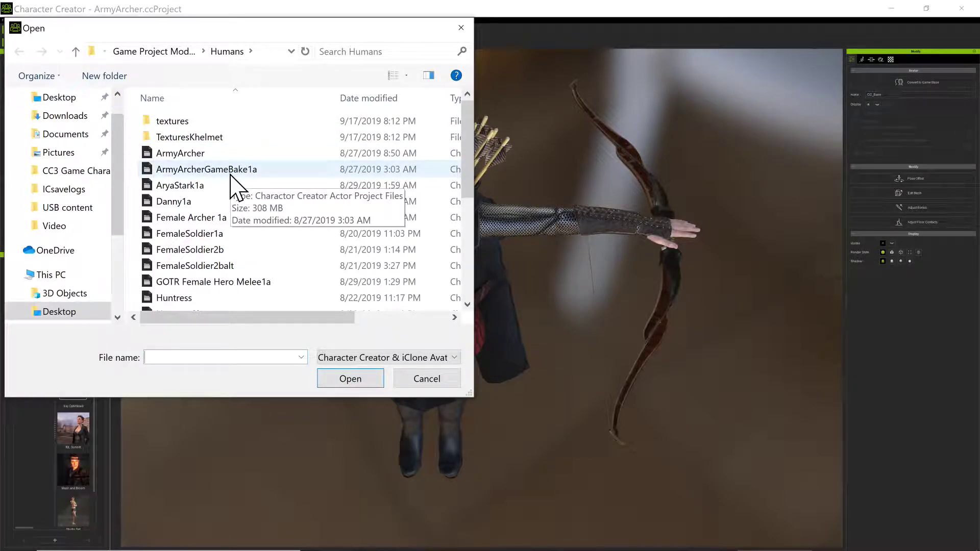
double_click(196, 188)
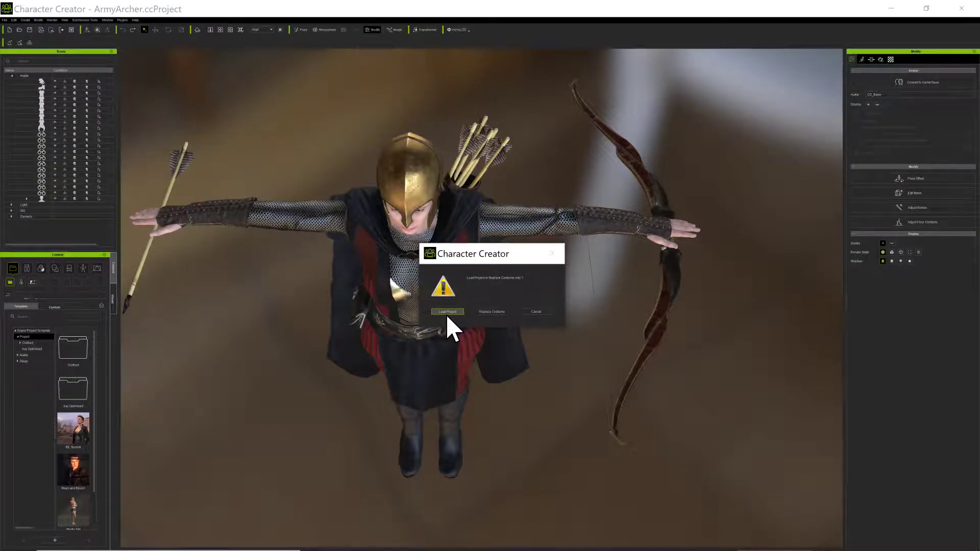
left_click(448, 312)
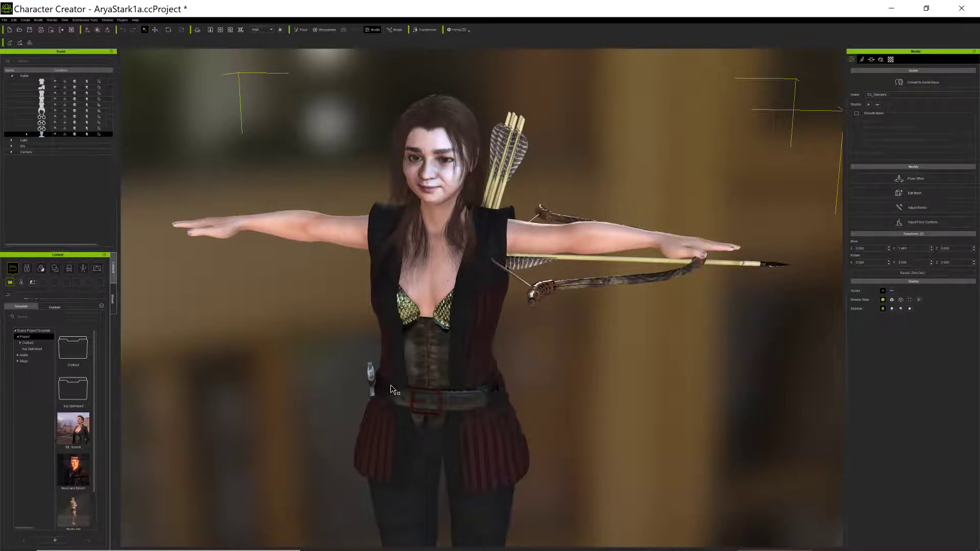
Examine the character's long hair, open vest and scaled top from the front, both close up and at upper-body distance.
right_click_drag(439, 429, 470, 368)
scroll(470, 367, "up", 2)
scroll(446, 183, "up", 3)
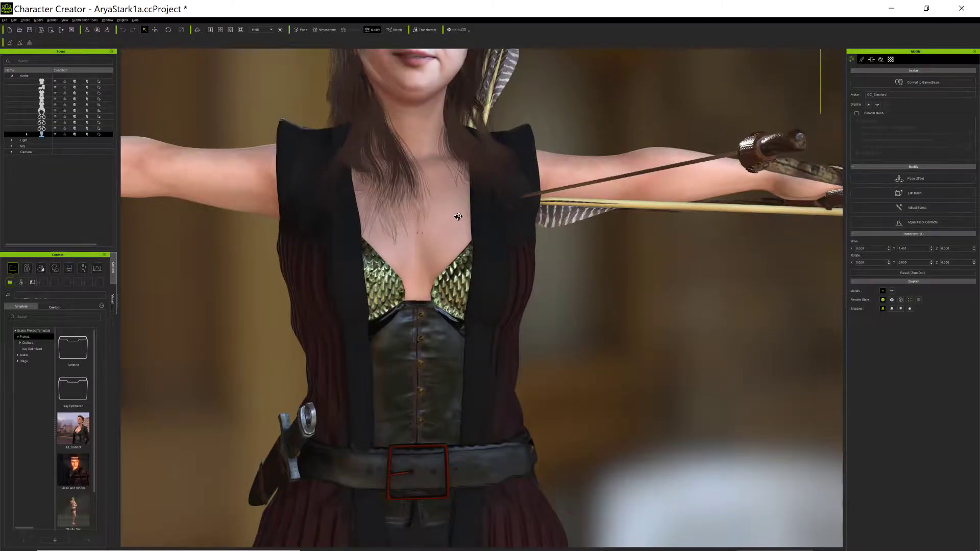
scroll(423, 209, "up", 4)
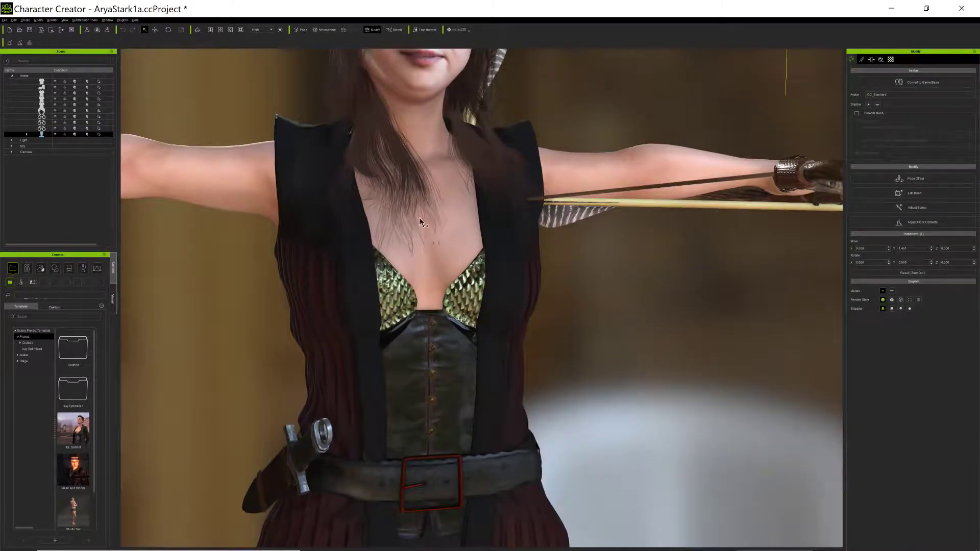
middle_click_drag(419, 218, 449, 358)
scroll(422, 291, "up", 5)
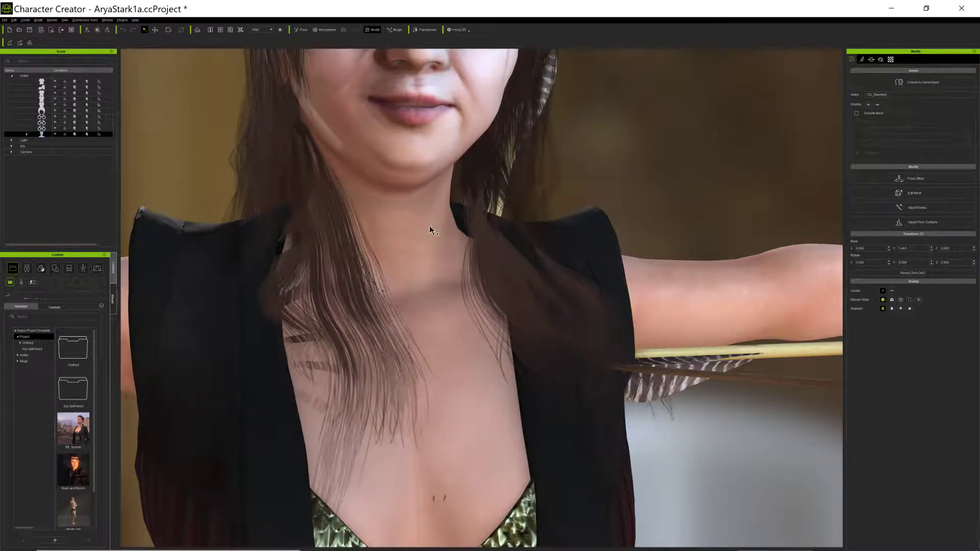
scroll(430, 227, "down", 4)
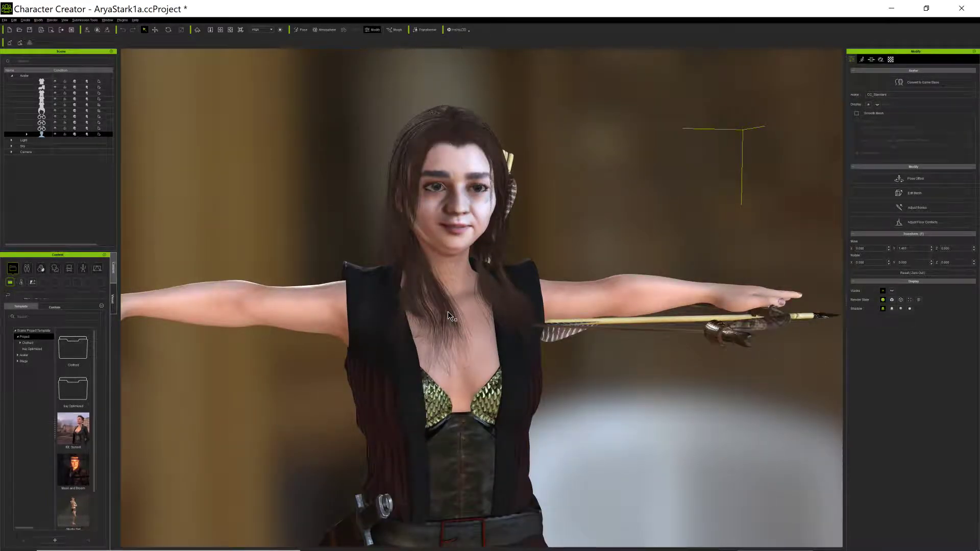
right_click_drag(448, 316, 411, 345)
scroll(411, 345, "up", 3)
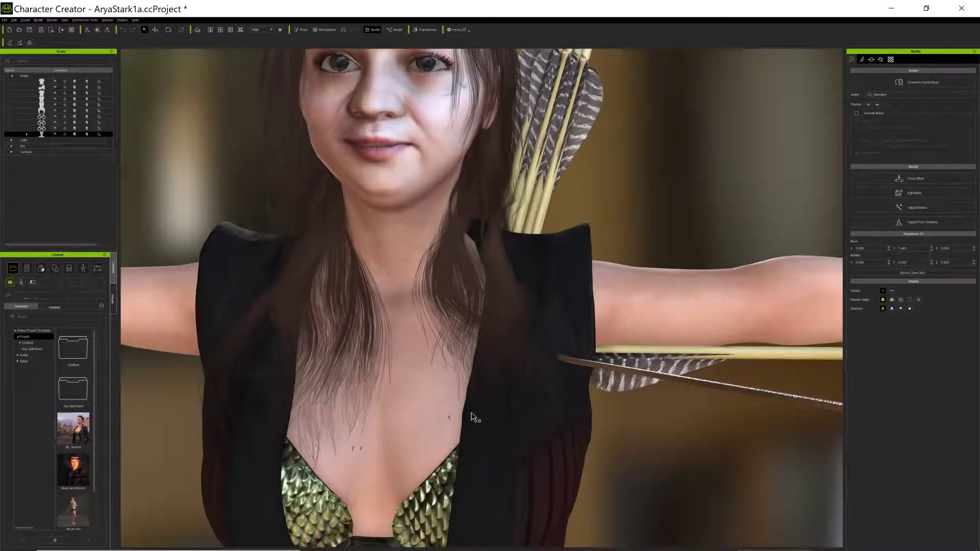
scroll(473, 416, "down", 4)
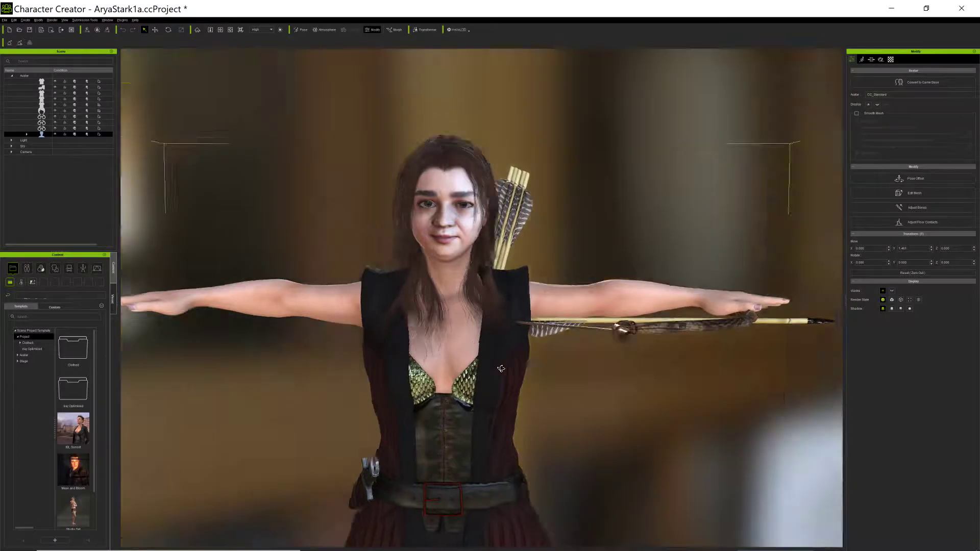
Examine the character's face up close from the front and slightly to the side, including how the hair frames it.
mouse_move(459, 366)
right_mouse_down()
mouse_move(493, 371)
mouse_move(479, 365)
right_mouse_up()
scroll(479, 365, "up", 3)
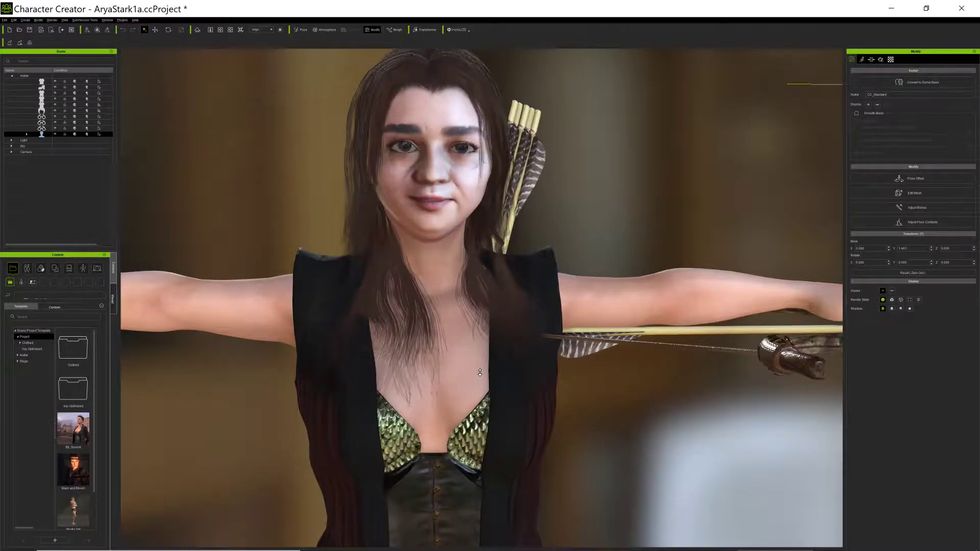
mouse_move(457, 227)
right_mouse_down()
mouse_move(470, 271)
mouse_move(456, 225)
right_mouse_up()
middle_click_drag(457, 225, 465, 367)
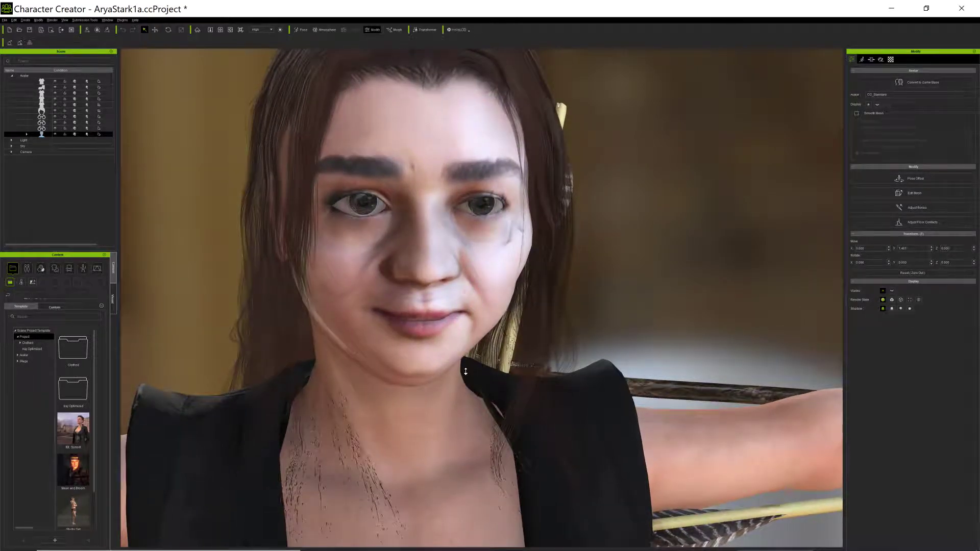
scroll(466, 371, "down", 3)
right_click_drag(442, 302, 444, 366)
scroll(445, 366, "up", 3)
scroll(444, 367, "up", 3)
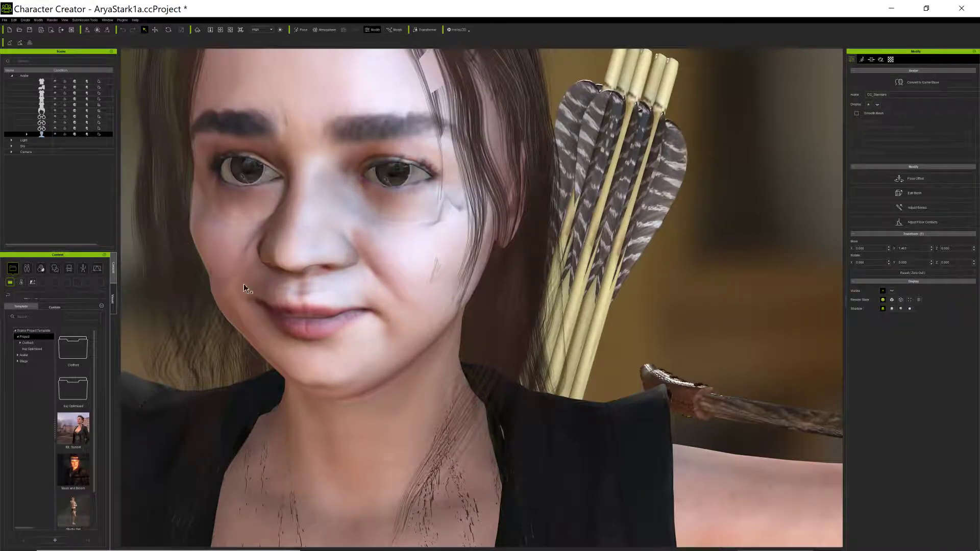
scroll(435, 240, "down", 3)
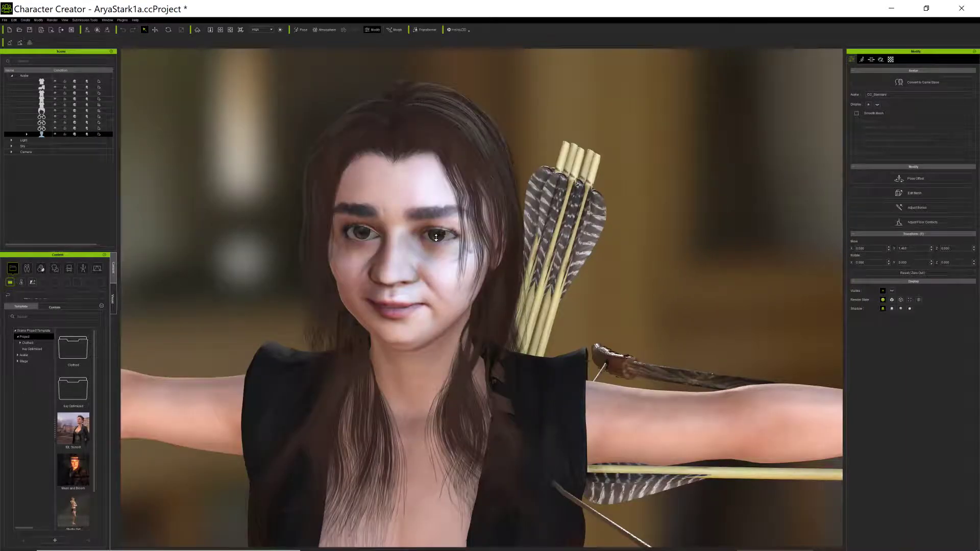
right_click_drag(382, 374, 431, 329)
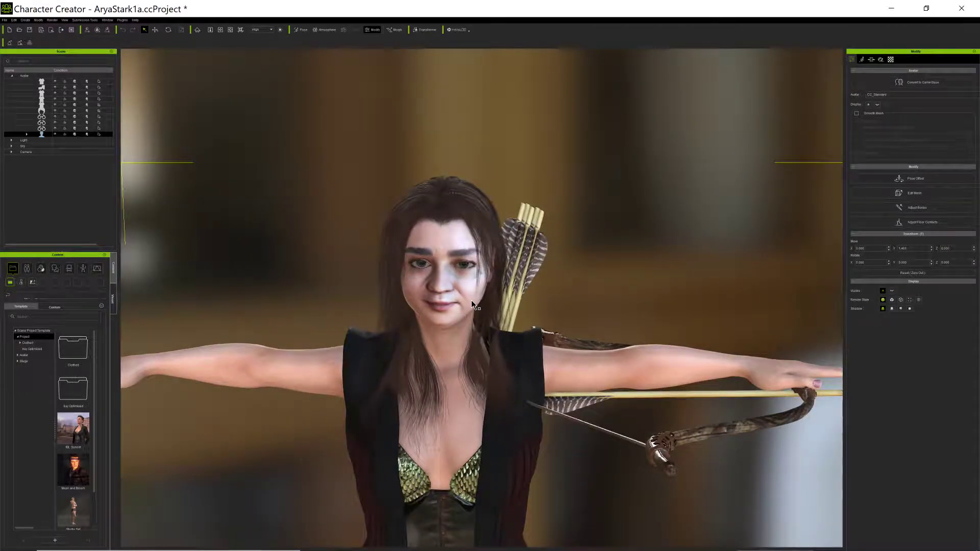
scroll(473, 304, "up", 2)
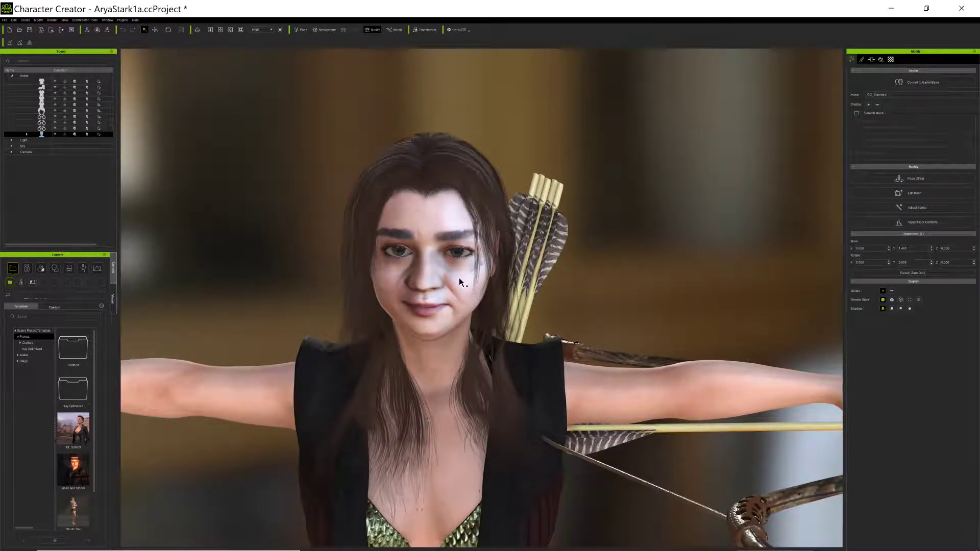
scroll(459, 280, "down", 6)
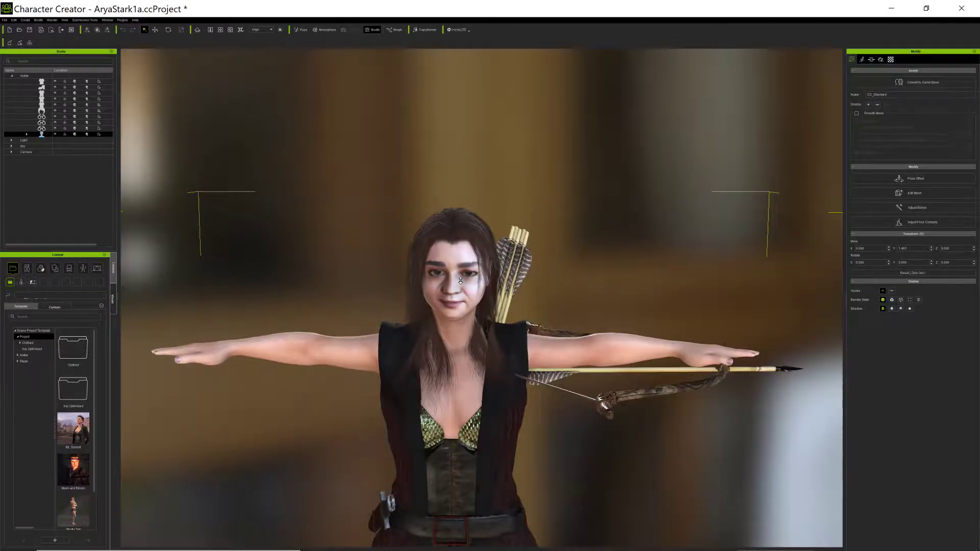
Check the sheathed dagger and belt at the character's hip, the full outfit with boots, and the opposite side of the waist.
right_click_drag(448, 390, 547, 469)
middle_click_drag(538, 418, 524, 208)
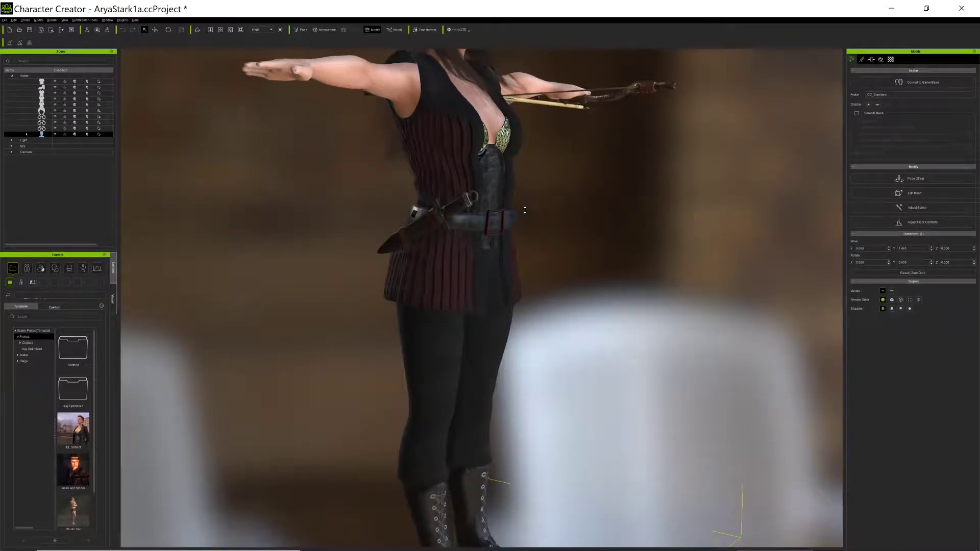
scroll(527, 212, "up", 5)
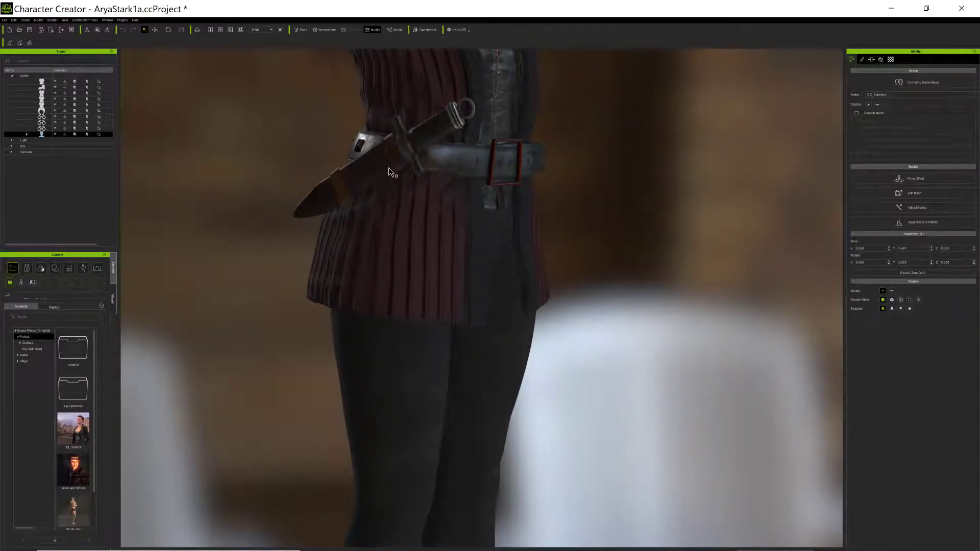
mouse_move(380, 319)
right_mouse_down()
mouse_move(499, 313)
mouse_move(443, 341)
mouse_move(345, 358)
mouse_move(320, 337)
mouse_move(200, 360)
mouse_move(386, 325)
right_mouse_up()
scroll(320, 338, "down", 6)
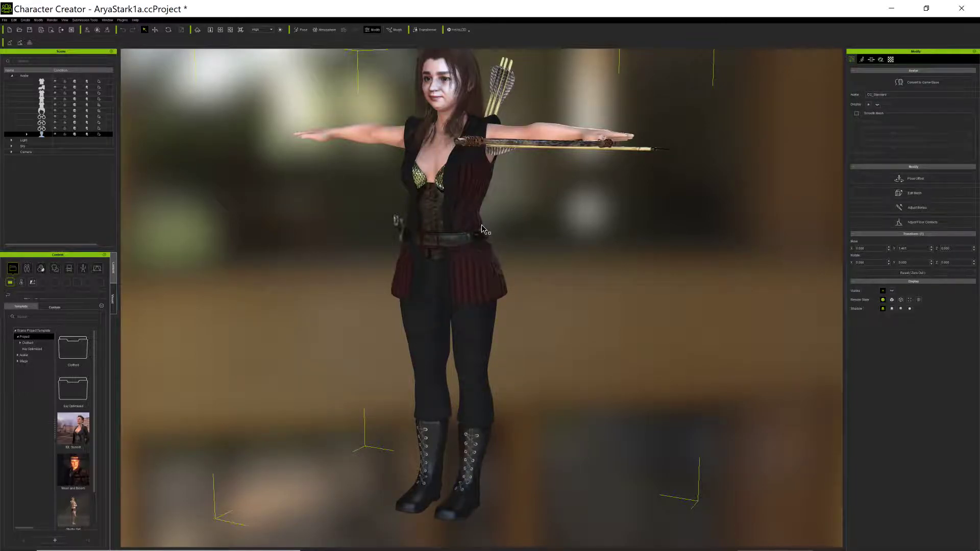
scroll(483, 226, "up", 8)
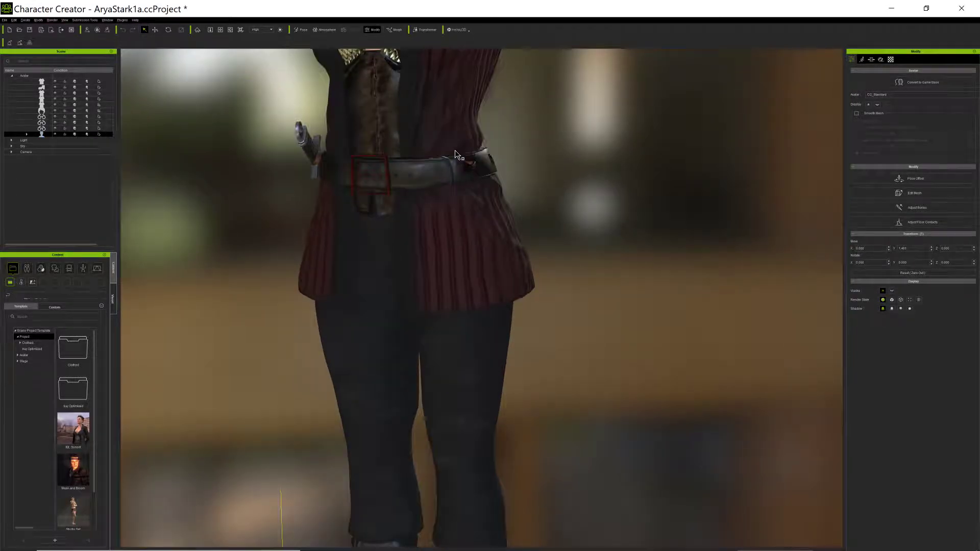
right_click_drag(473, 191, 485, 225)
right_click_drag(430, 198, 377, 133)
middle_click_drag(376, 133, 464, 351)
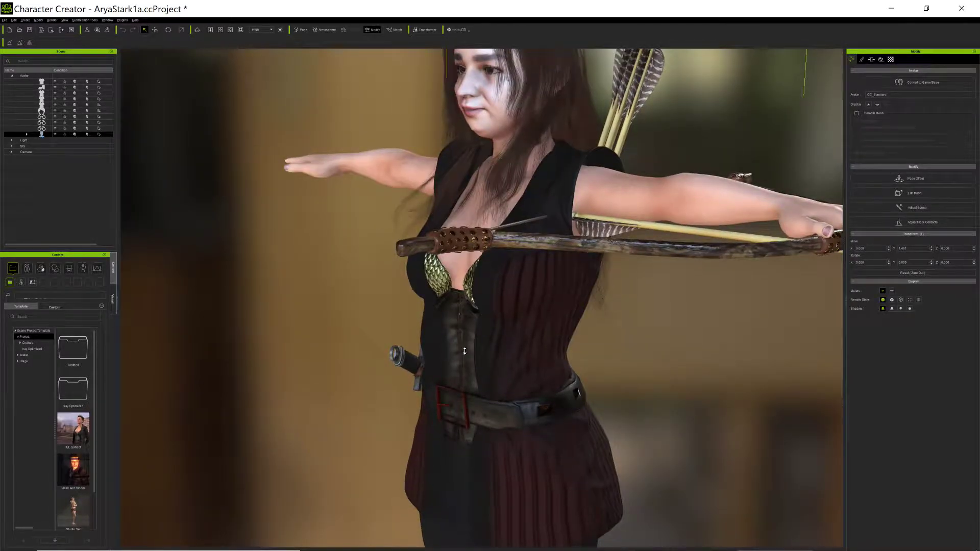
Inspect the scale texture of the top and the leather corset below it in close-up from the front.
scroll(460, 339, "up", 2)
scroll(454, 327, "up", 2)
right_click_drag(436, 357, 538, 351)
scroll(537, 350, "up", 1)
scroll(537, 350, "up", 2)
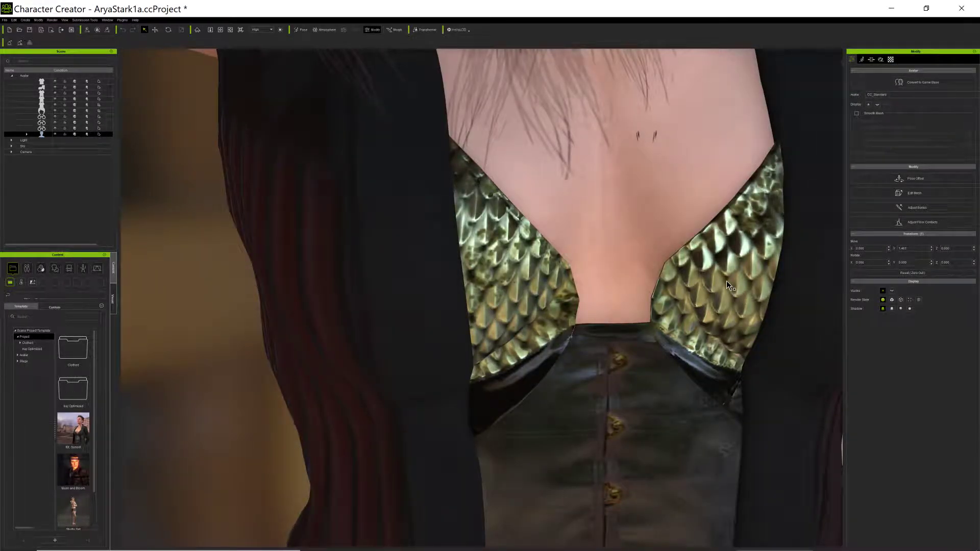
scroll(682, 294, "down", 2)
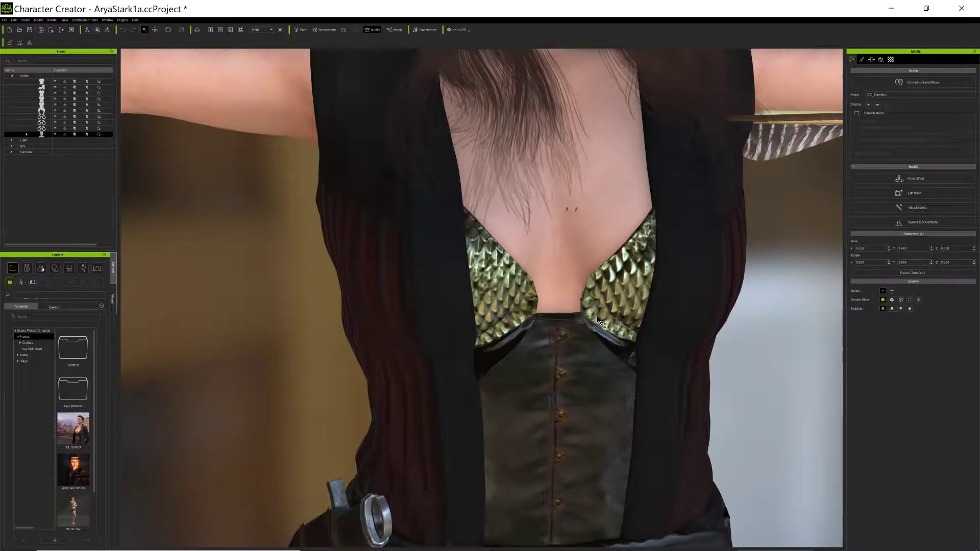
scroll(599, 321, "down", 4)
right_click_drag(599, 357, 491, 386)
scroll(491, 386, "up", 2)
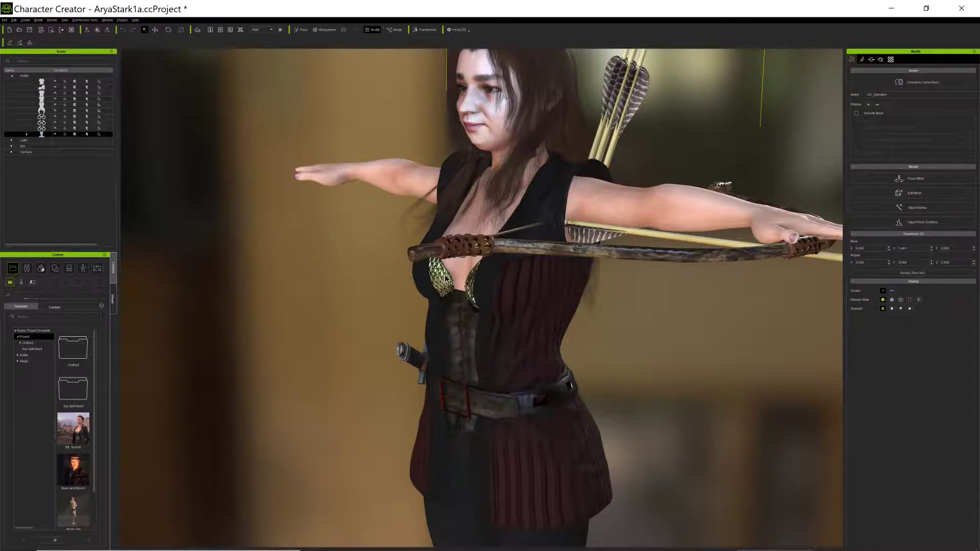
View the bow and arrow at the outstretched left hand and the quiver on the back from the side and behind.
scroll(630, 417, "down", 2)
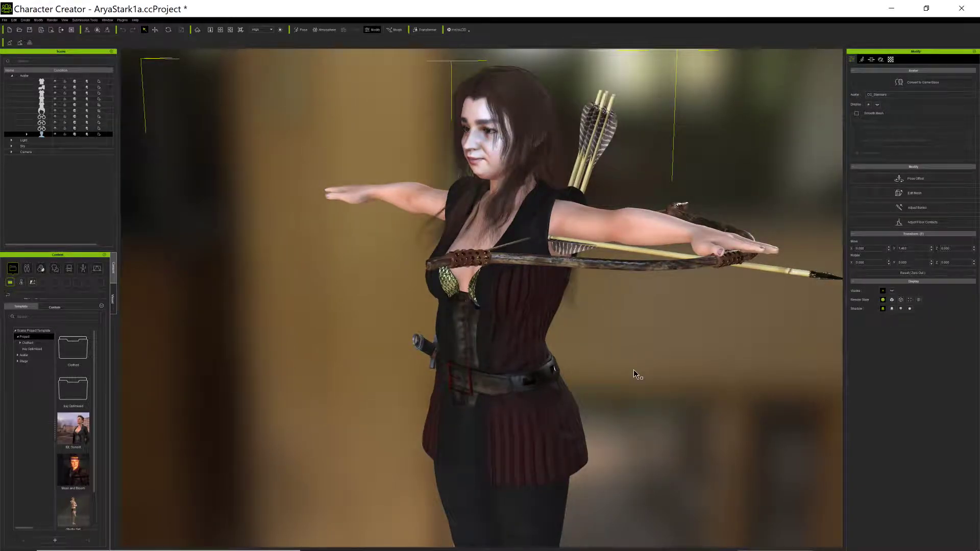
right_click_drag(630, 381, 587, 477)
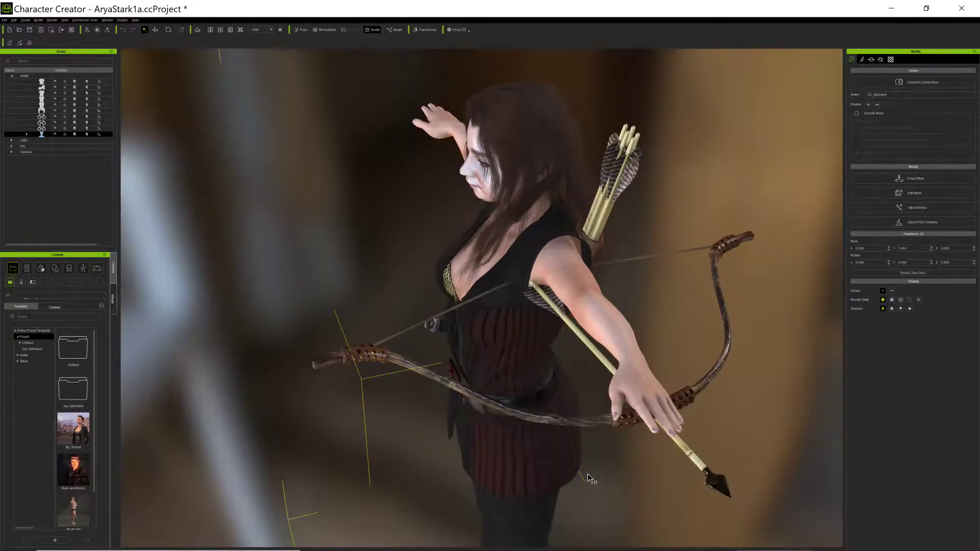
scroll(587, 478, "up", 2)
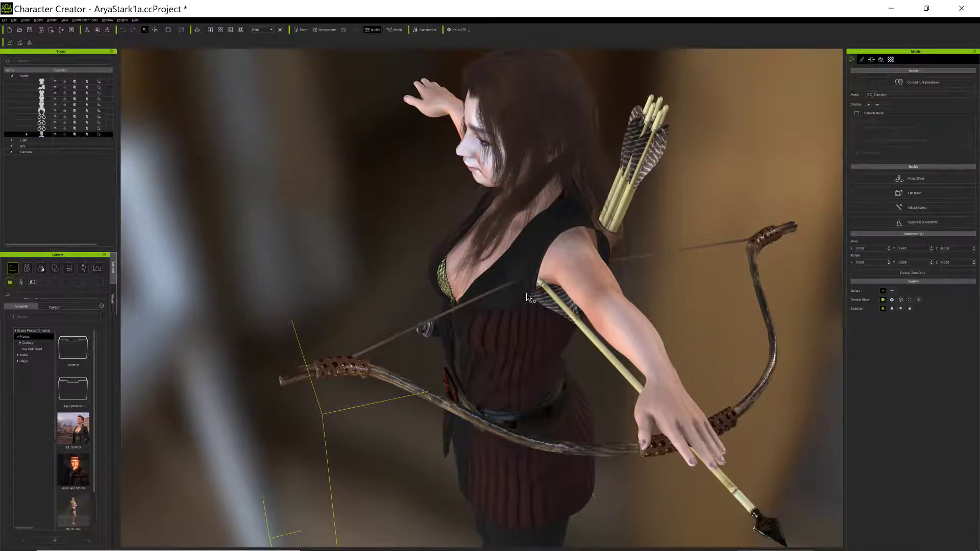
right_click_drag(517, 328, 371, 398)
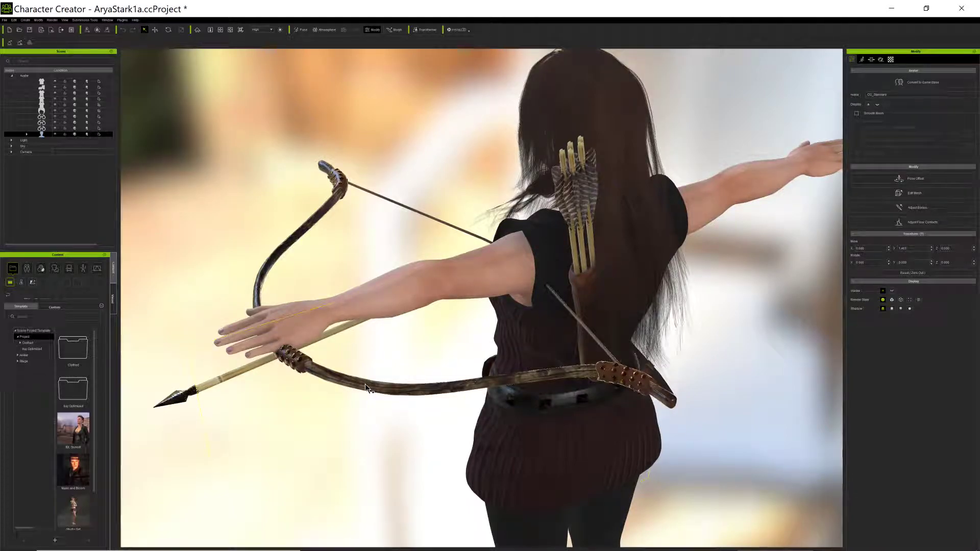
scroll(367, 389, "down", 2)
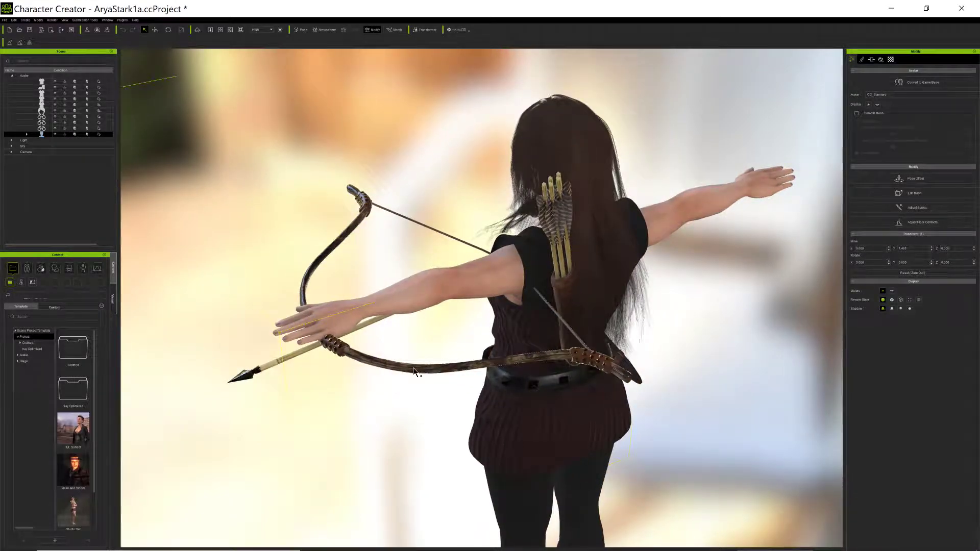
scroll(415, 371, "down", 4)
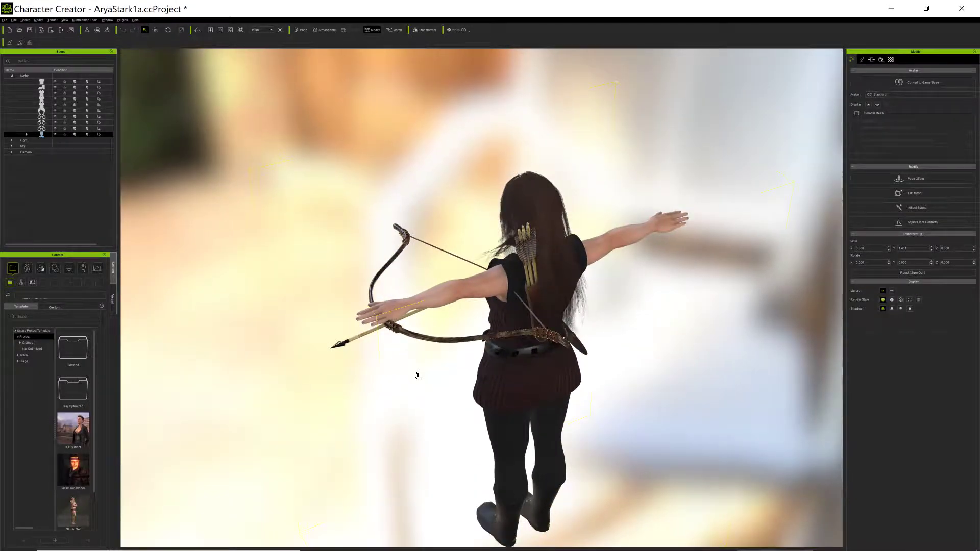
right_click_drag(418, 376, 372, 360)
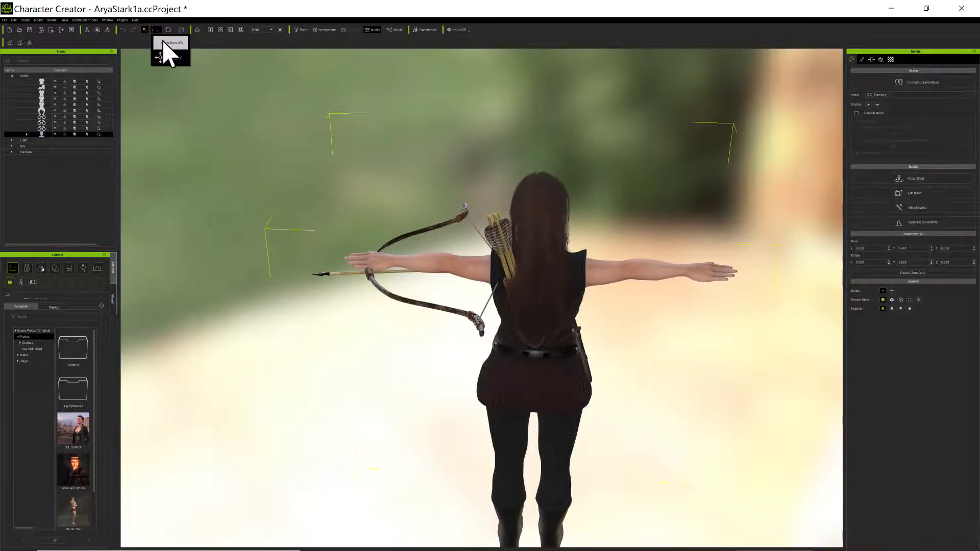
Deselect the avatar, select the bow-and-arrow accessory, and shift it slightly outward along the left arm with the Move tool.
left_click(176, 58)
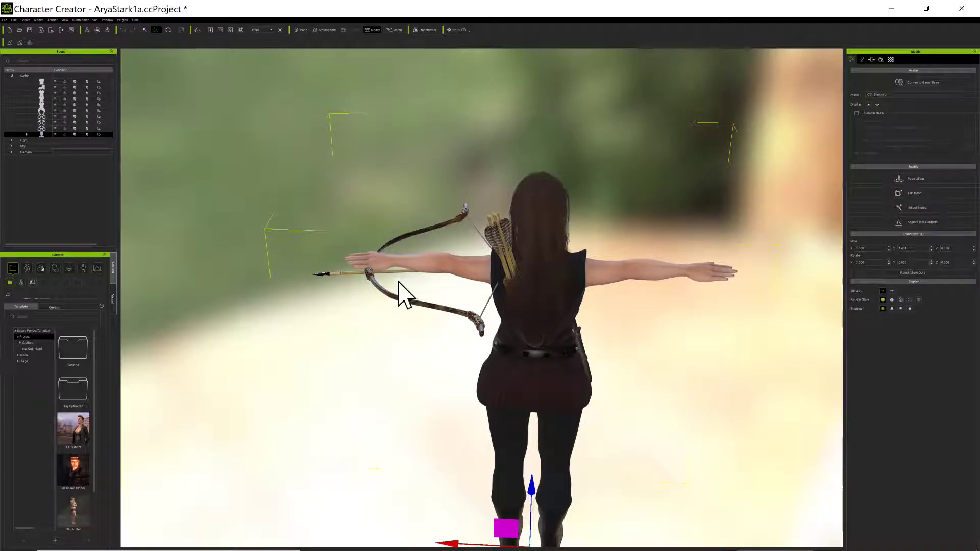
left_click(230, 367)
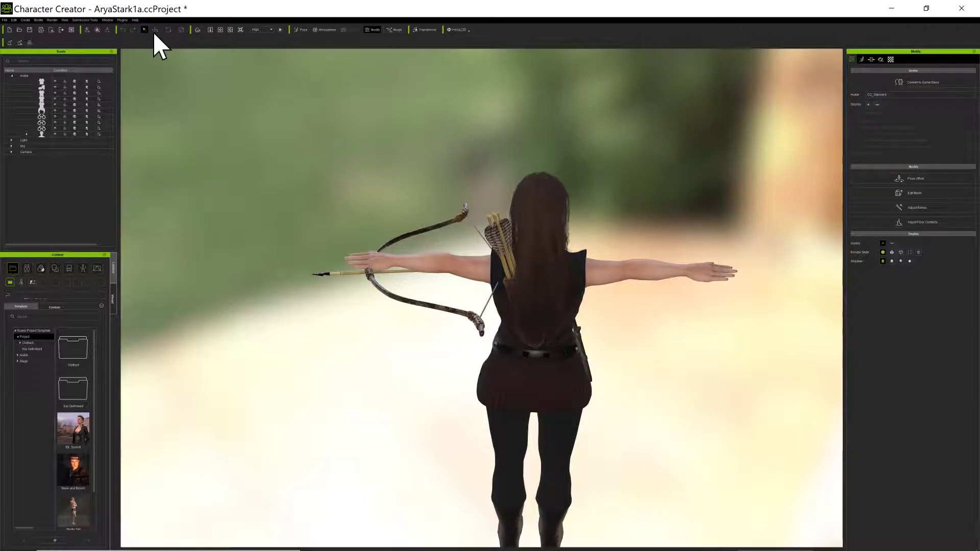
left_click(374, 284)
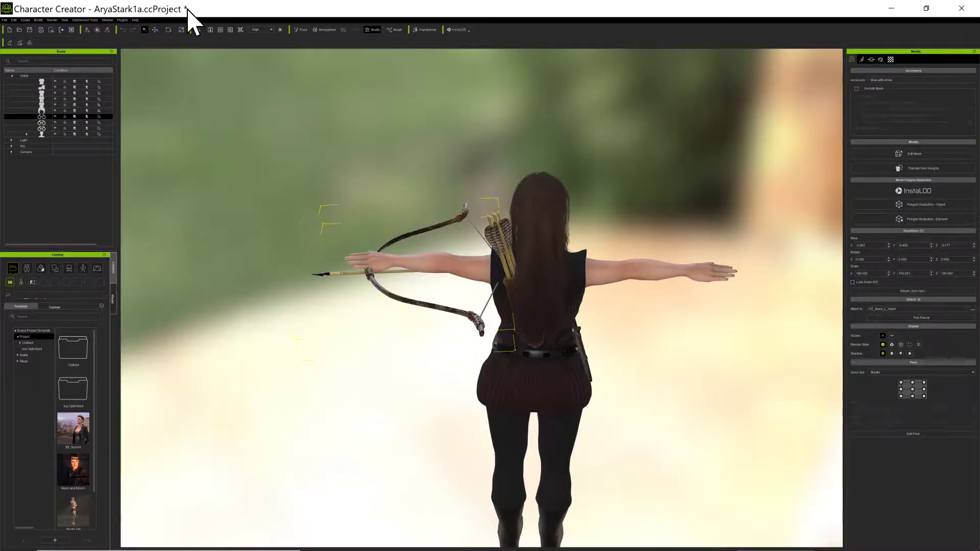
left_click(154, 30)
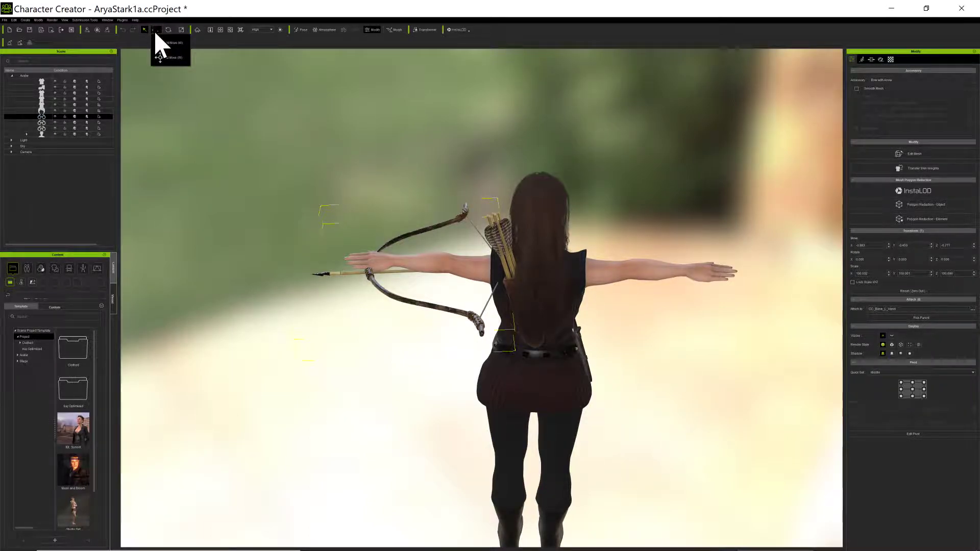
left_click(169, 43)
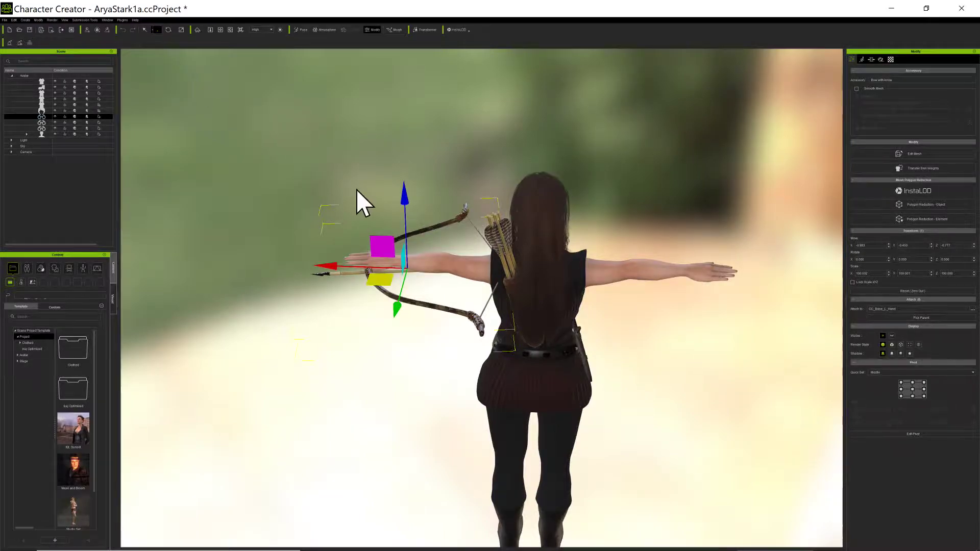
left_click_drag(333, 270, 323, 272)
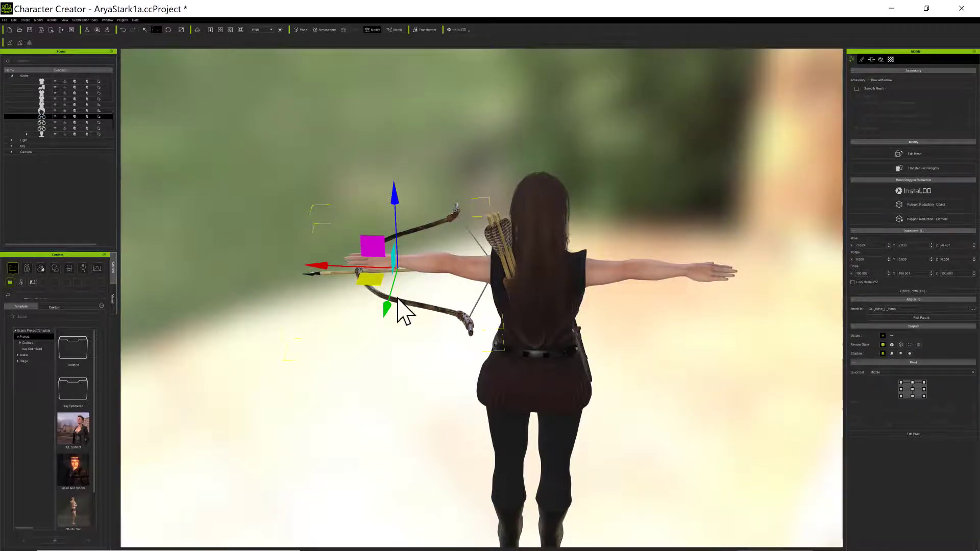
Try rotating the bow-and-arrow accessory about its blue axis ring with the Rotate tool.
right_click_drag(373, 374, 379, 269)
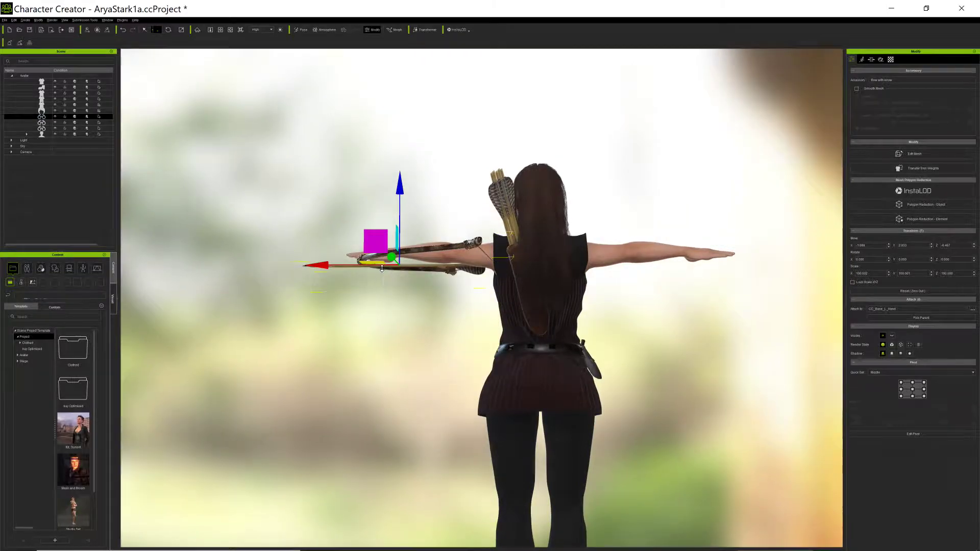
scroll(379, 269, "up", 2)
scroll(387, 282, "up", 3)
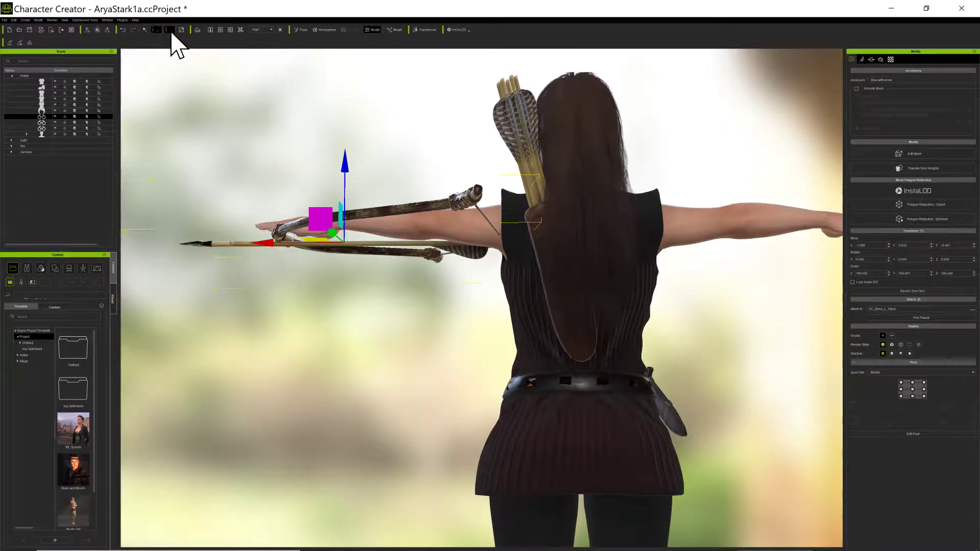
left_click(169, 31)
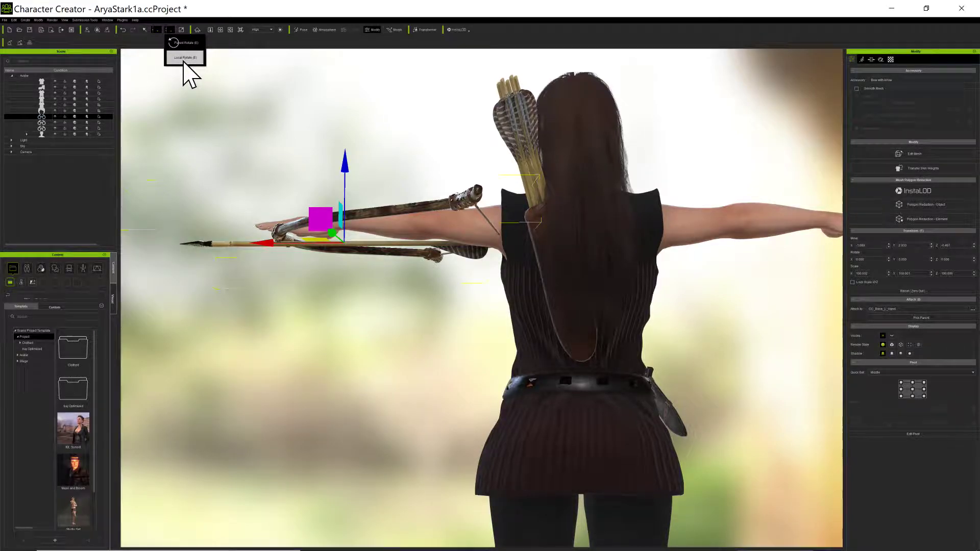
left_click(185, 50)
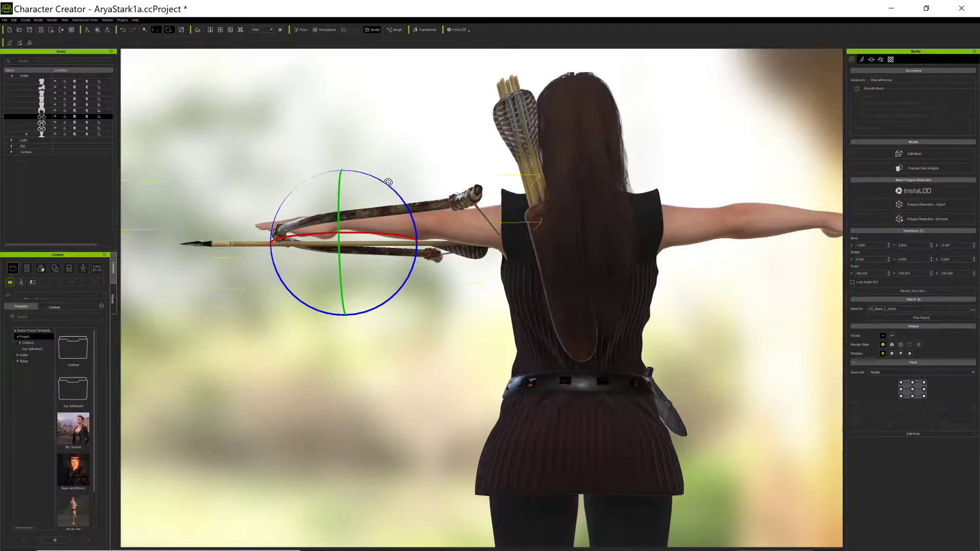
left_click_drag(388, 184, 389, 186)
right_click_drag(460, 271, 414, 334)
scroll(511, 373, "down", 3)
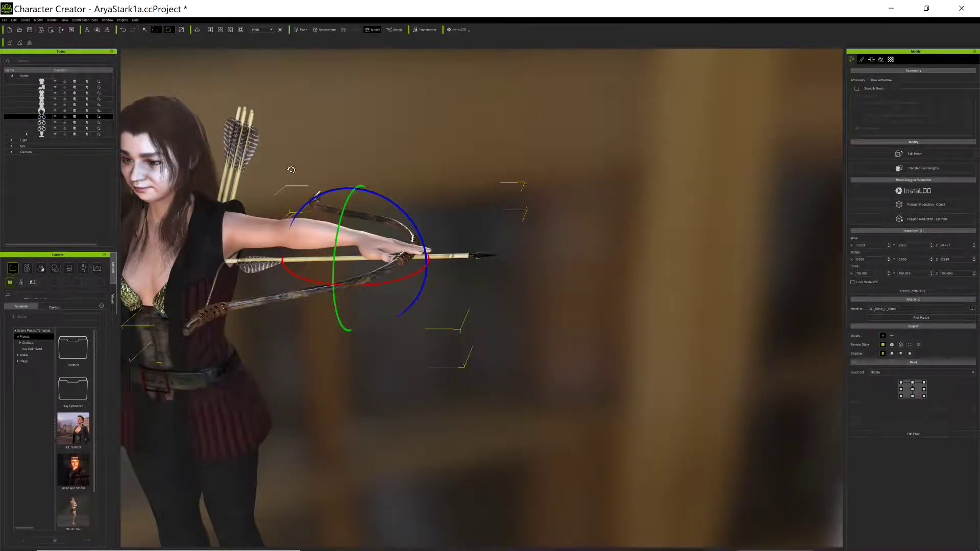
Scale the bow-and-arrow accessory down slightly along its red X axis and check it from the side.
left_click(182, 29)
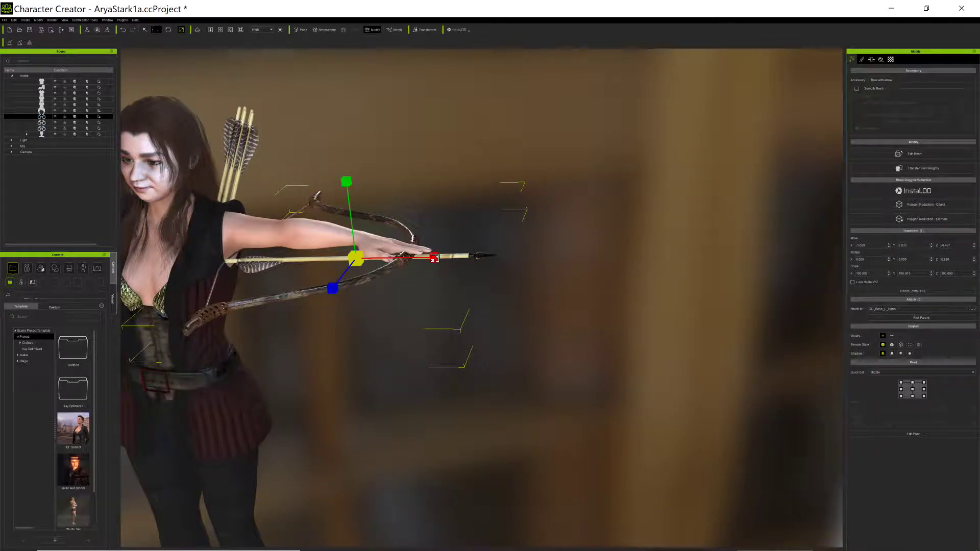
left_click_drag(434, 259, 427, 254)
right_click_drag(434, 327, 519, 397)
left_click_drag(554, 360, 565, 351)
right_click_drag(550, 379, 466, 328)
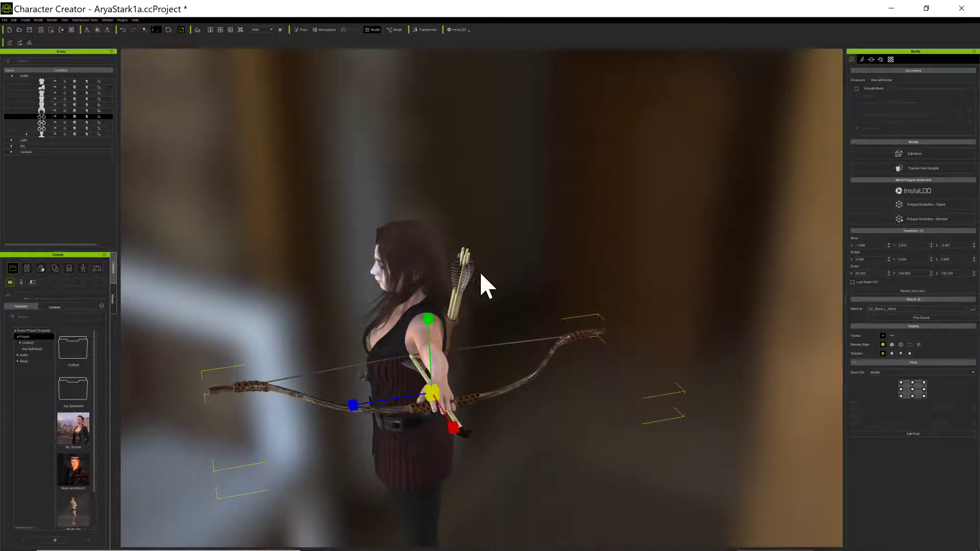
Return to the Select tool, reselect the avatar, and view the whole character from the front and the bow-arm side.
left_click(144, 30)
right_click_drag(299, 286, 542, 148)
scroll(542, 148, "up", 2)
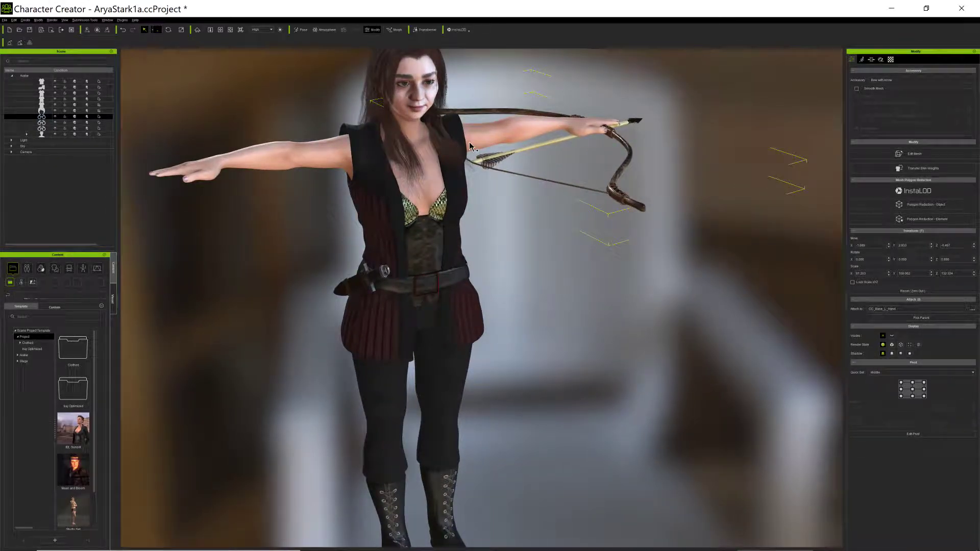
scroll(258, 172, "down", 2)
left_click(227, 319)
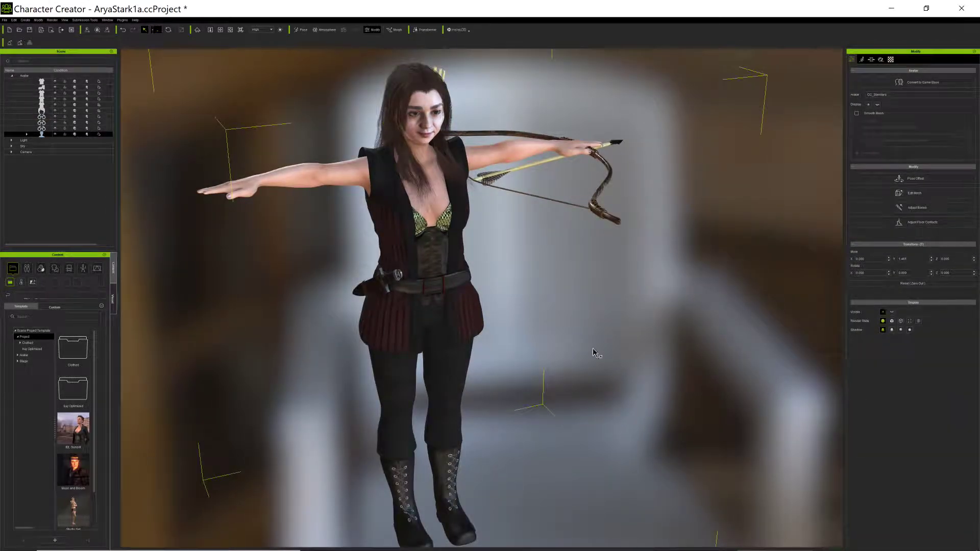
right_click_drag(602, 390, 551, 307)
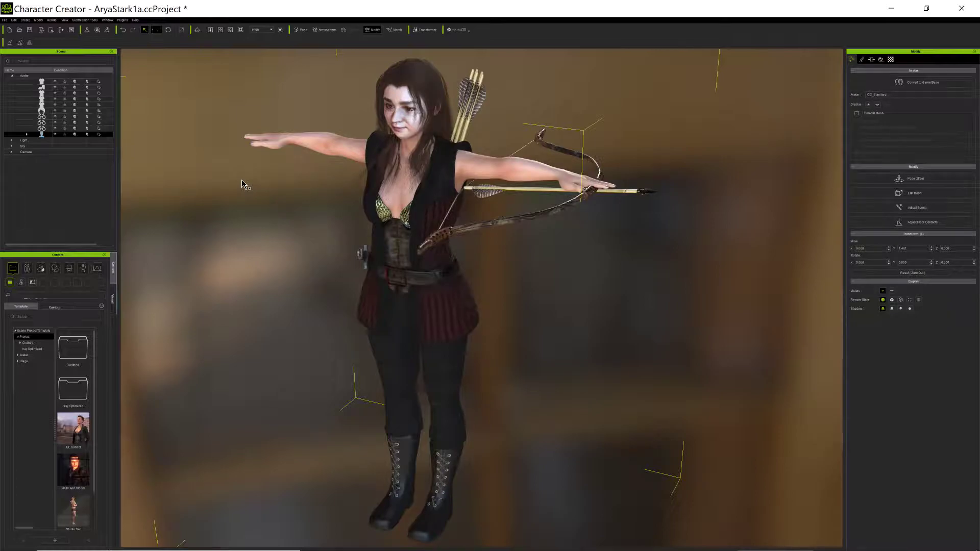
Load the Danny1a project from the Humans folder as a full project, discarding the unsaved changes to AryaStark1a.
left_click(4, 20)
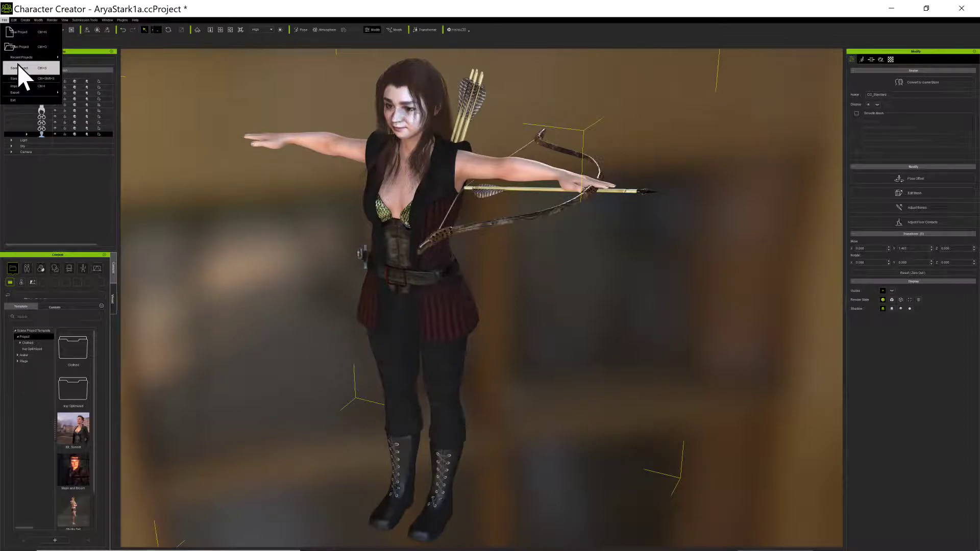
left_click(22, 47)
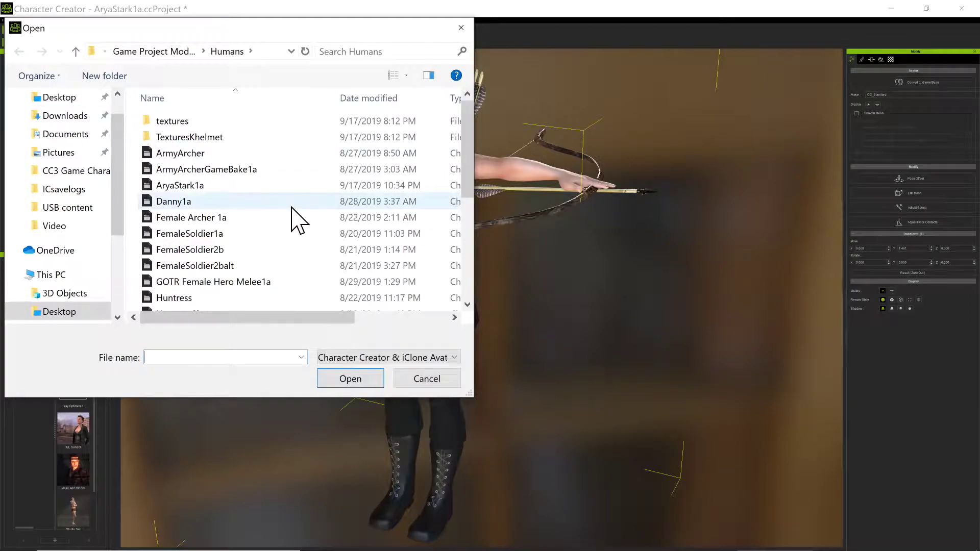
double_click(202, 201)
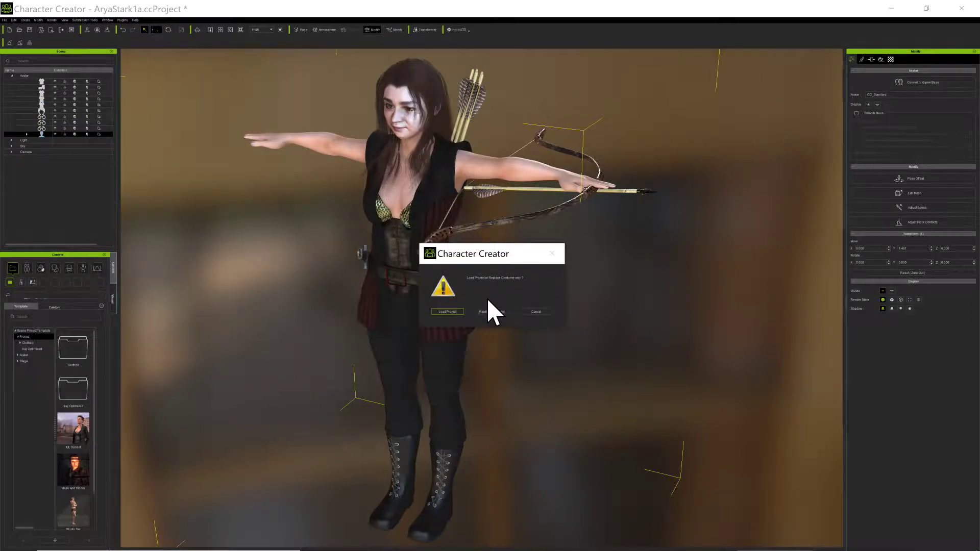
left_click(443, 311)
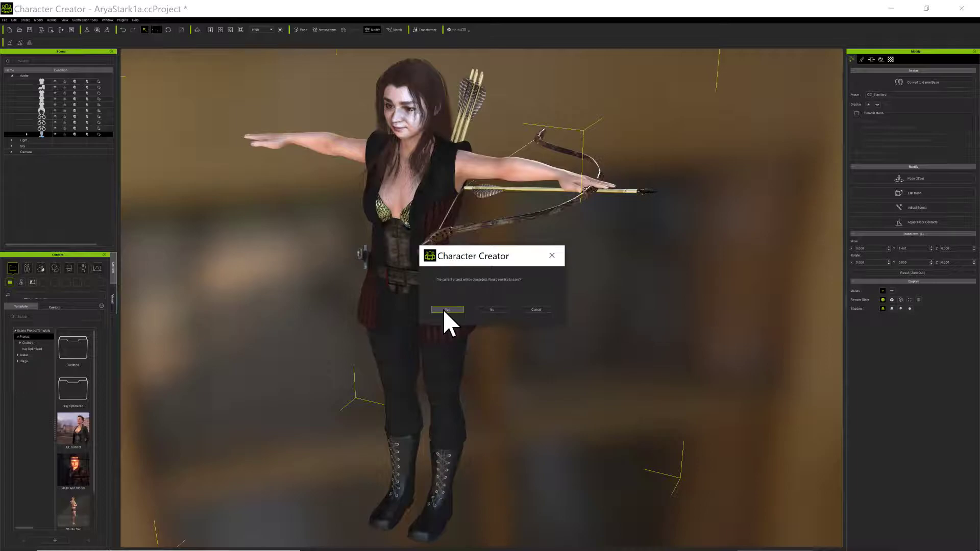
left_click(497, 308)
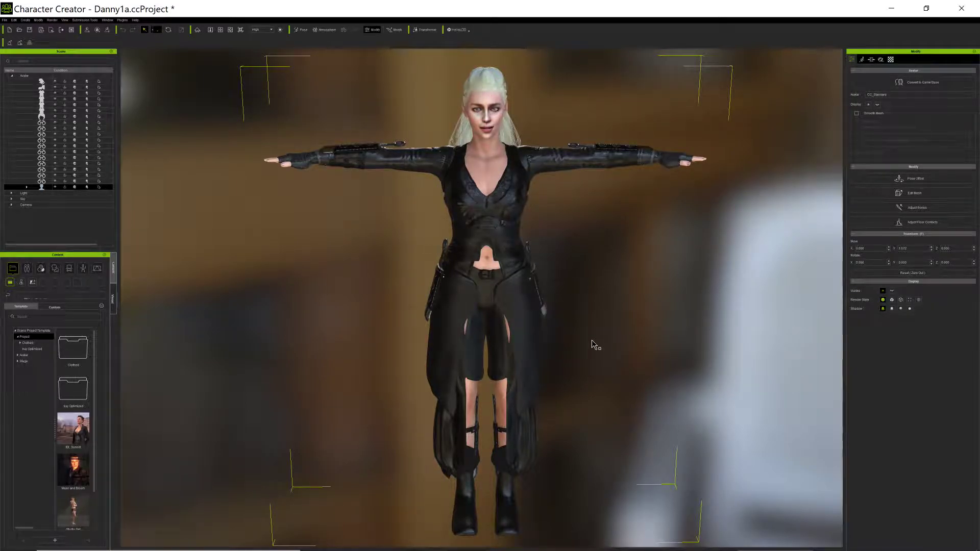
Inspect the newly loaded character's black leather outfit and head from the front, and the face and hair in side profile.
scroll(590, 343, "up", 3)
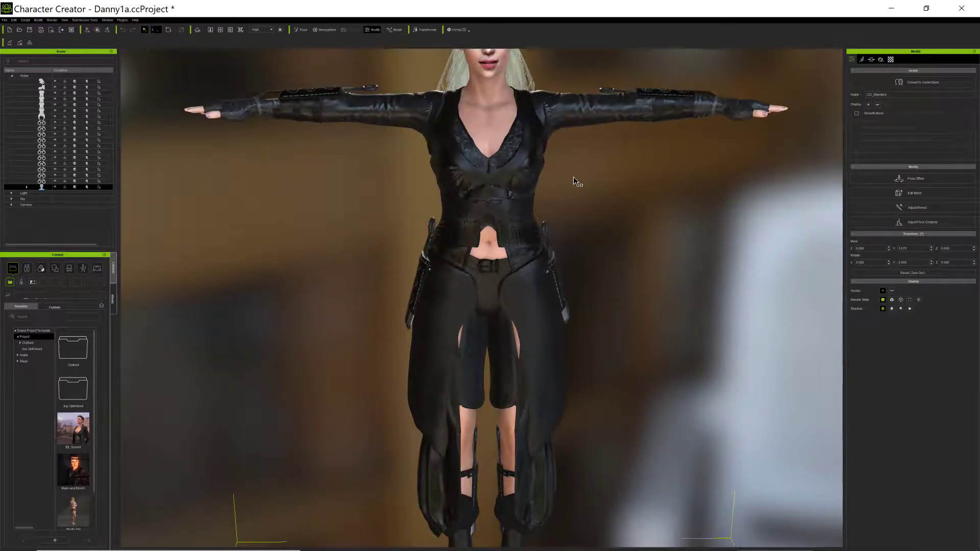
middle_click_drag(575, 206, 569, 385)
scroll(567, 384, "up", 2)
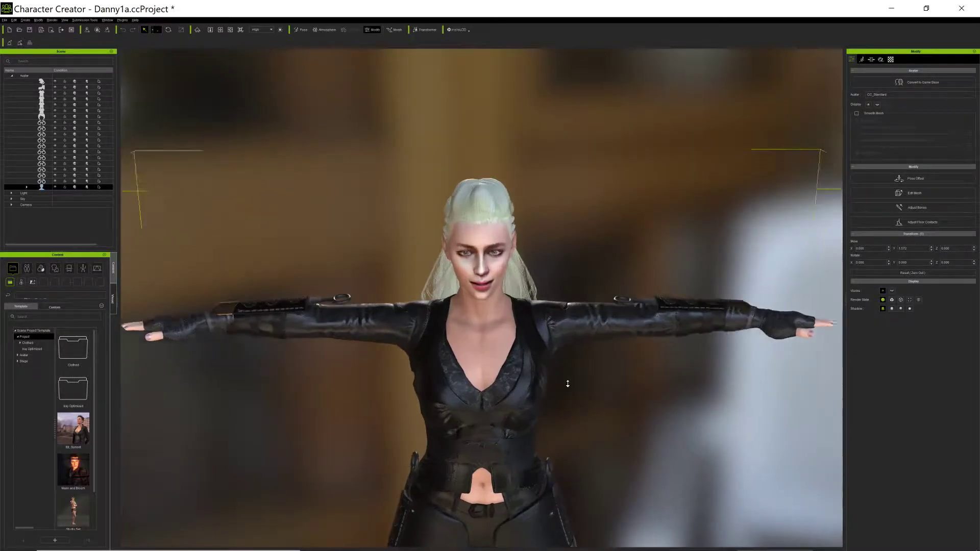
scroll(567, 384, "up", 2)
right_click_drag(560, 456, 406, 361)
scroll(406, 360, "up", 3)
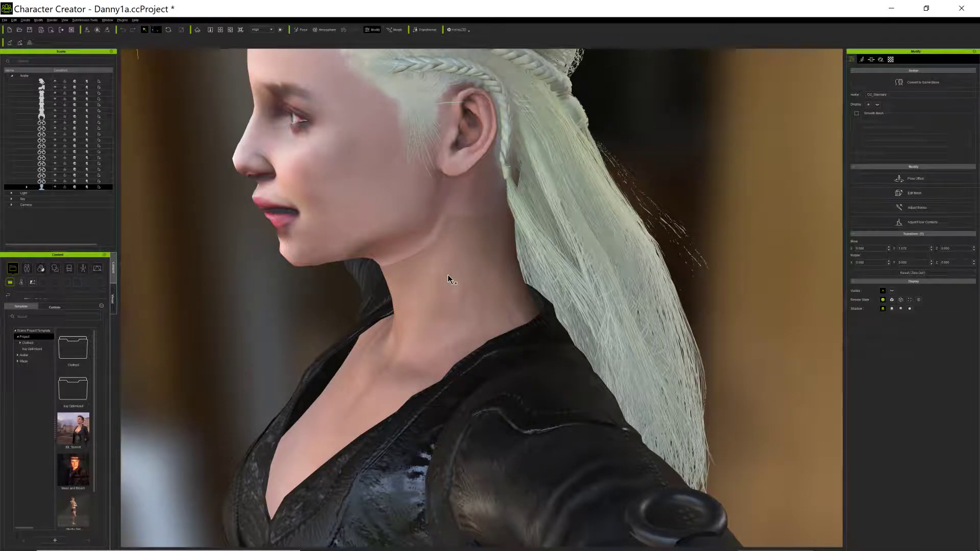
scroll(446, 288, "down", 5)
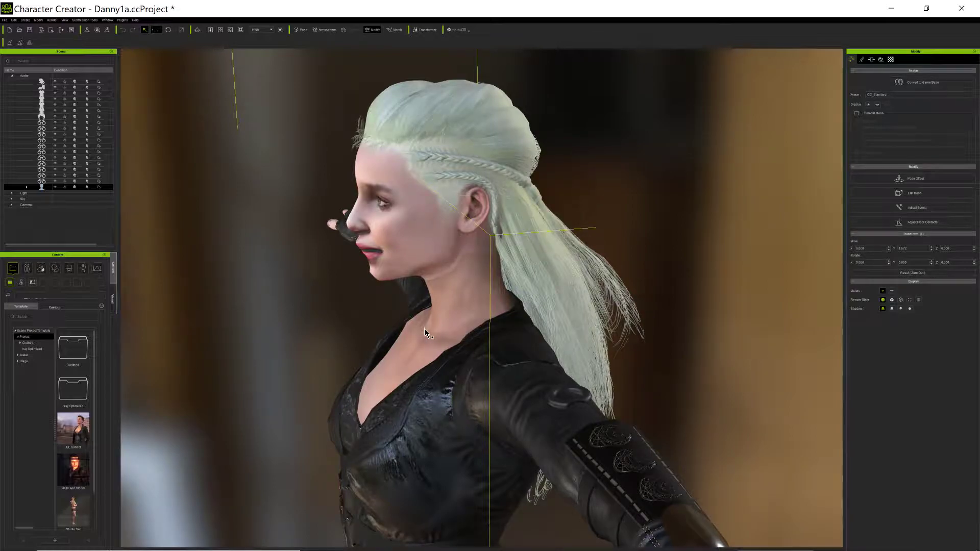
Examine the character's face, mouth and neckline in close-up from the front and at a three-quarter angle.
right_click_drag(425, 333, 574, 326)
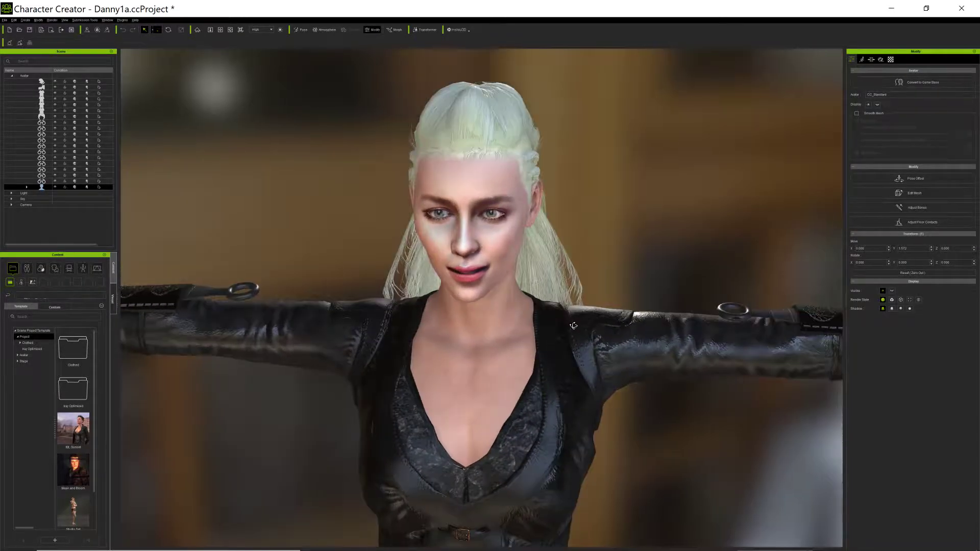
scroll(500, 220, "up", 4)
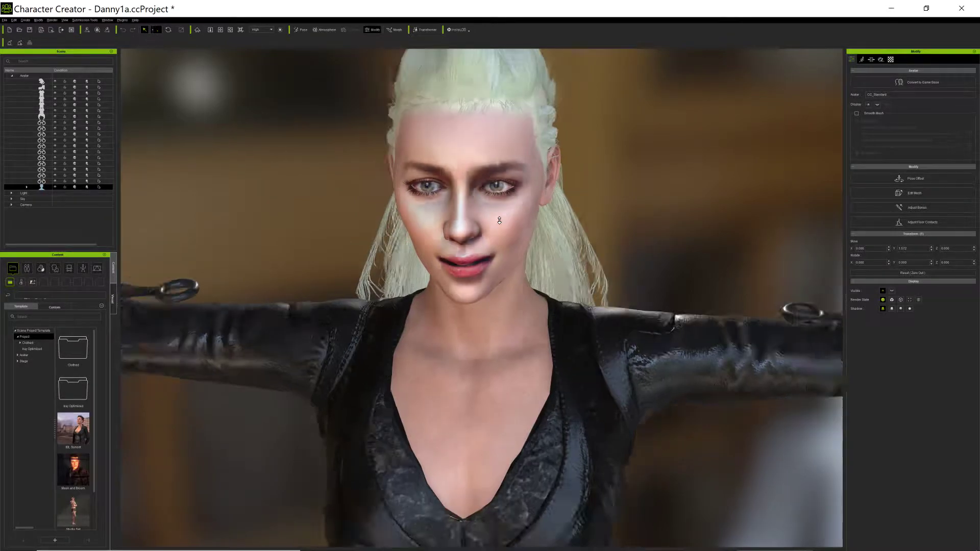
scroll(499, 220, "down", 4)
right_click_drag(436, 345, 503, 356)
right_click_drag(482, 316, 372, 325)
scroll(368, 319, "up", 3)
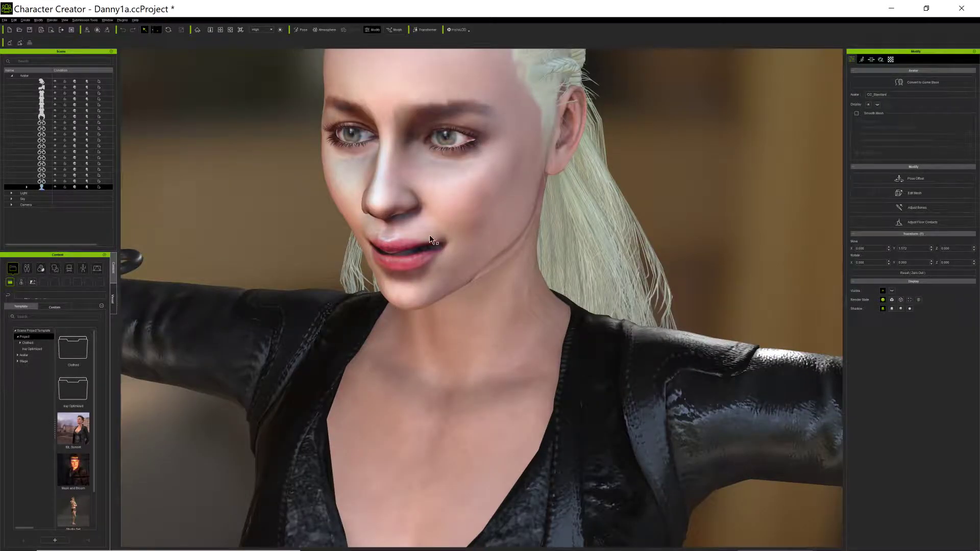
scroll(463, 185, "down", 5)
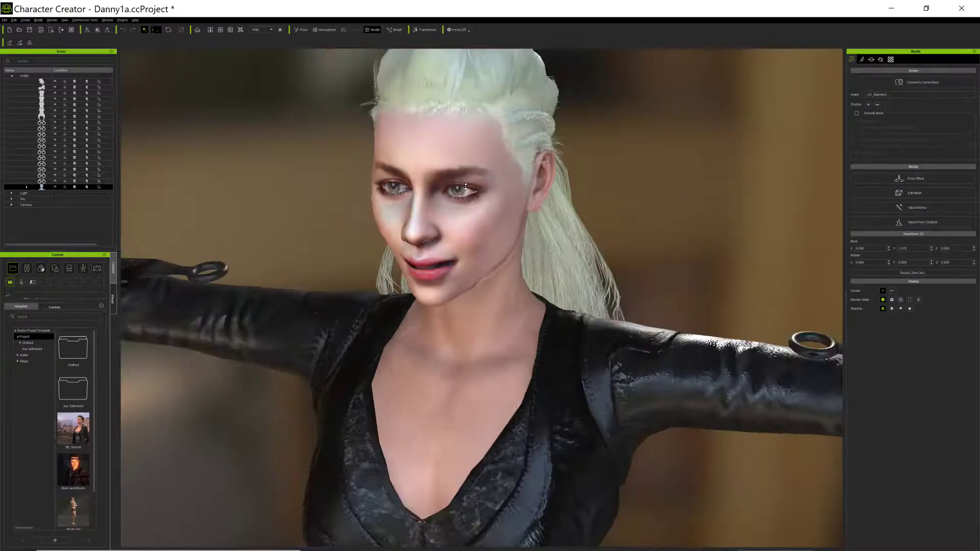
right_click_drag(453, 286, 453, 269)
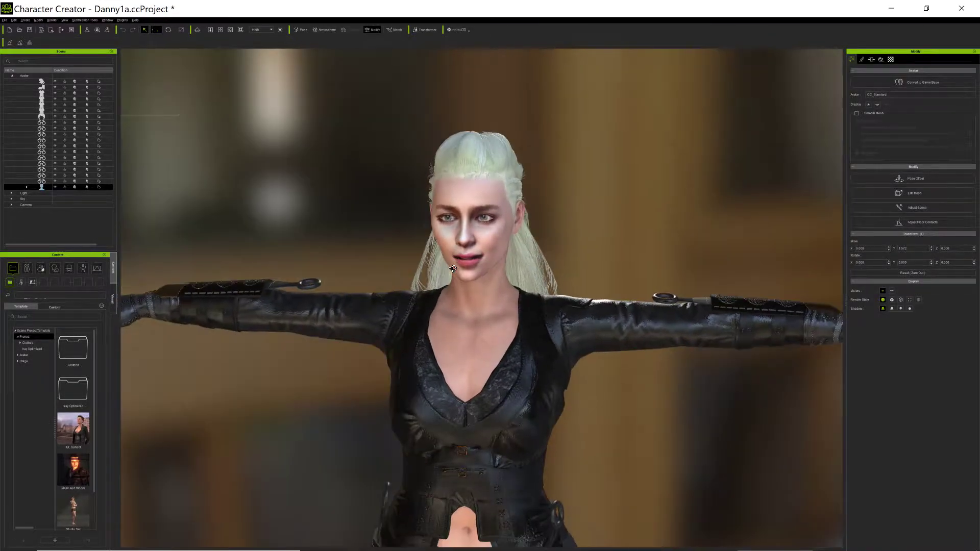
scroll(454, 256, "up", 8)
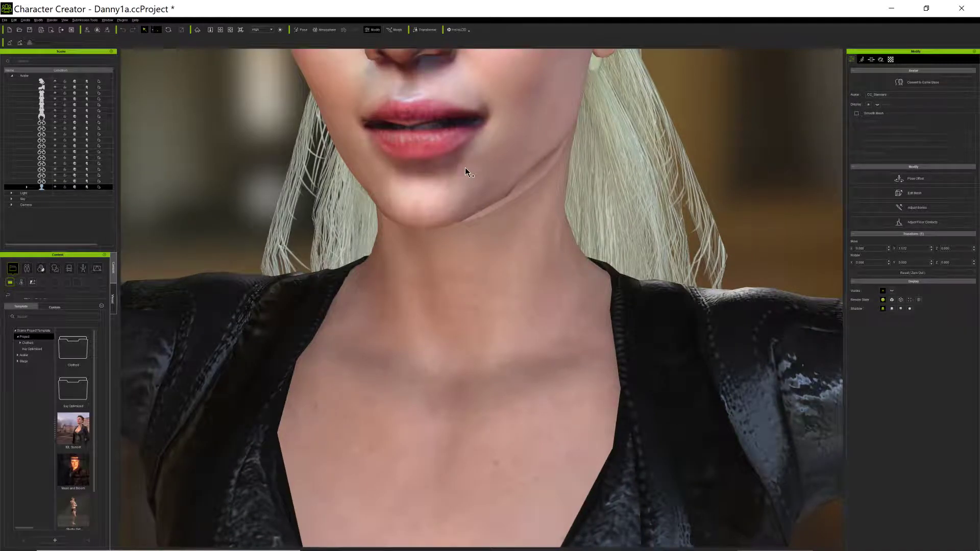
scroll(465, 167, "down", 8)
Examine the braided pale hair in side profile at different distances, then return to a front view of the upper body.
right_click_drag(400, 308, 580, 278)
right_click_drag(521, 287, 315, 309)
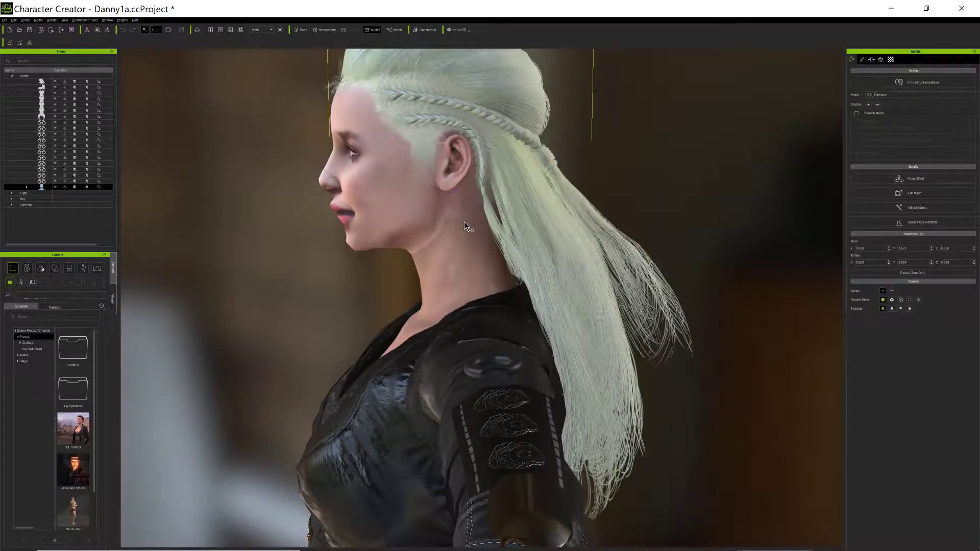
scroll(499, 222, "down", 5)
scroll(497, 222, "up", 4)
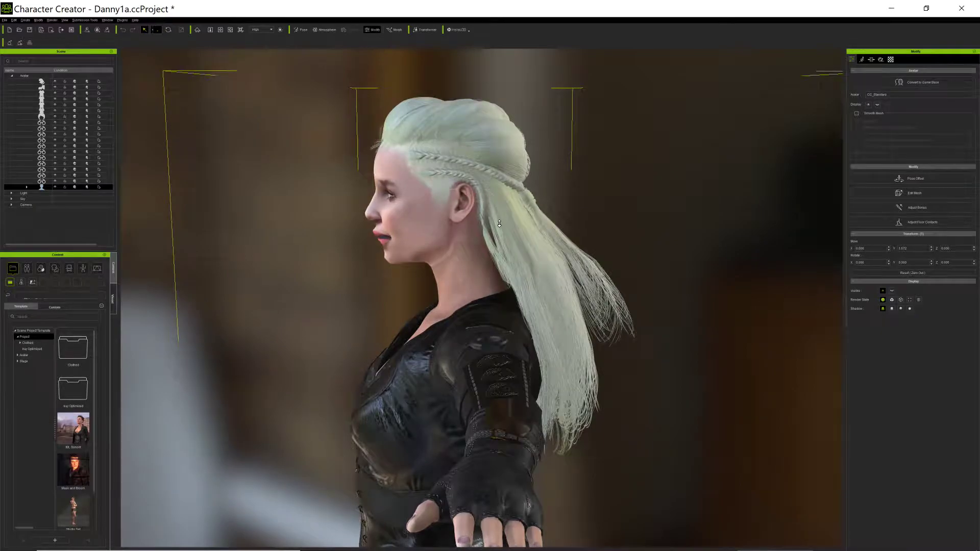
scroll(417, 158, "up", 3)
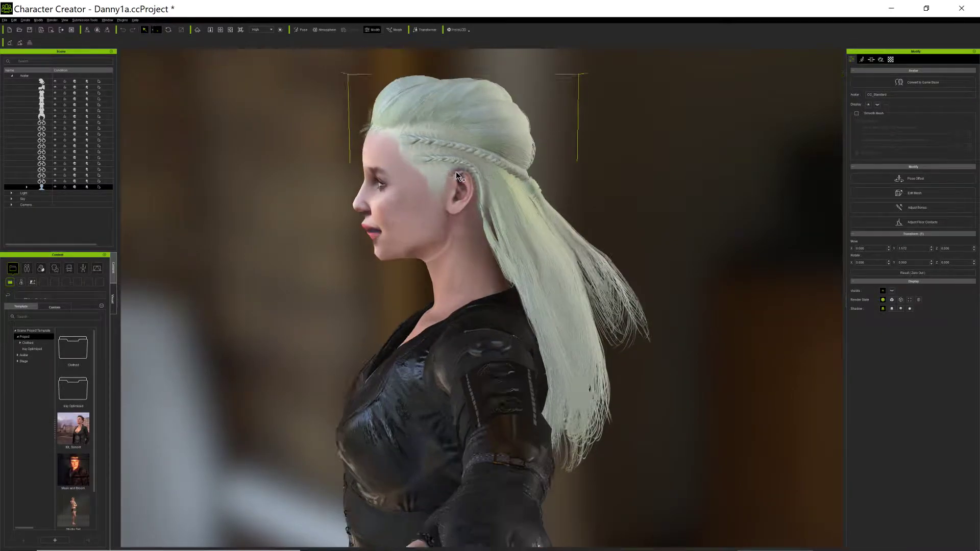
scroll(513, 149, "down", 2)
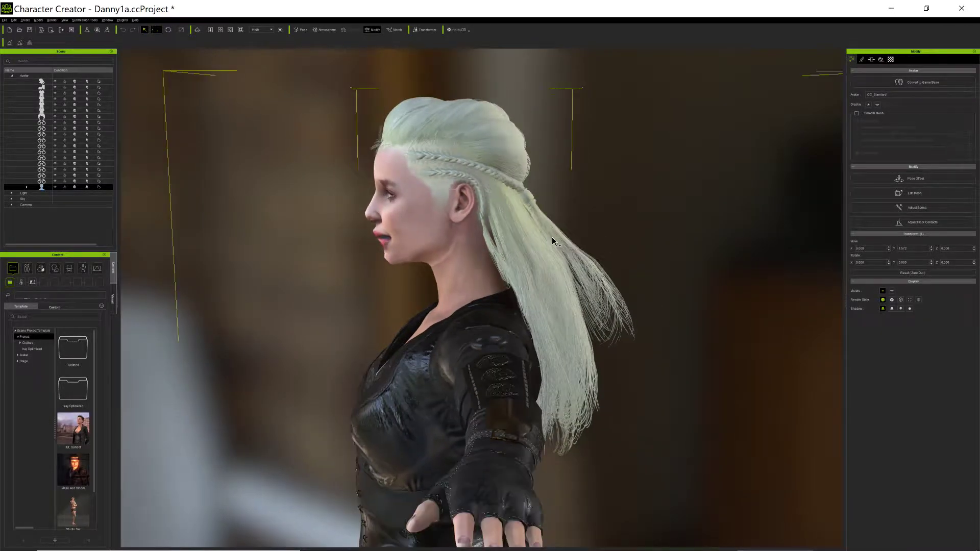
right_click_drag(519, 334, 327, 345)
right_click_drag(447, 356, 629, 320)
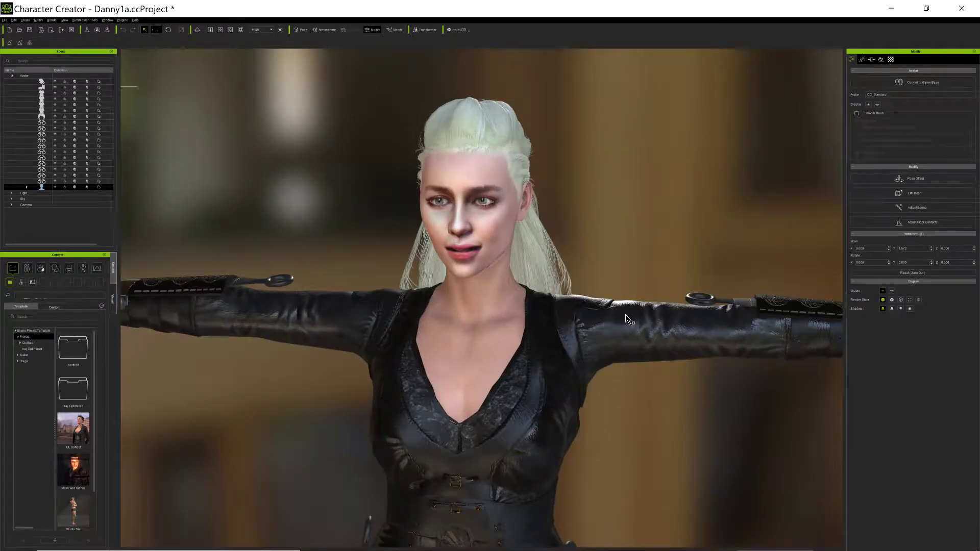
Review the full leather outfit with its arm bracers, hip sheaths and leg straps from the front and both front angles.
scroll(620, 310, "down", 5)
right_click_drag(536, 387, 468, 407)
right_click_drag(377, 446, 324, 411)
middle_click_drag(325, 410, 358, 297)
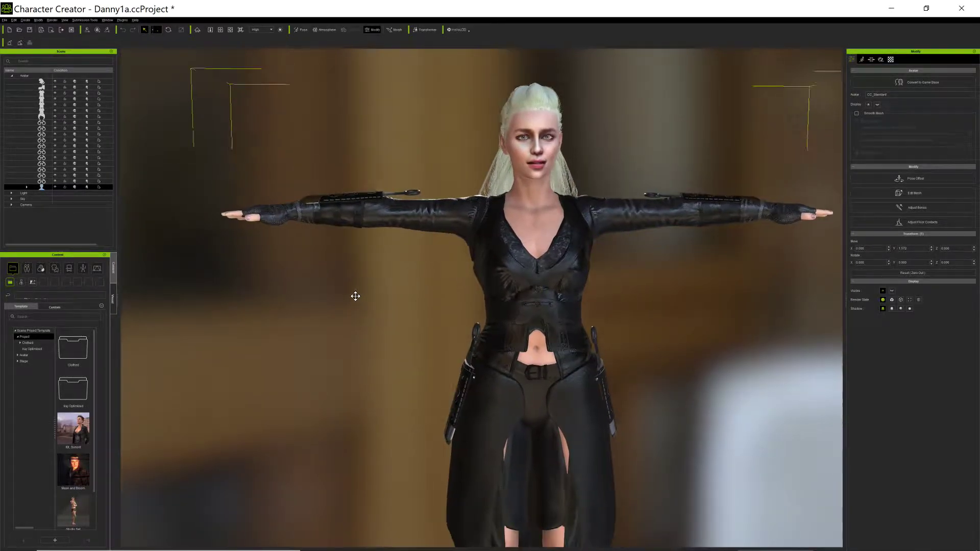
scroll(306, 275, "down", 5)
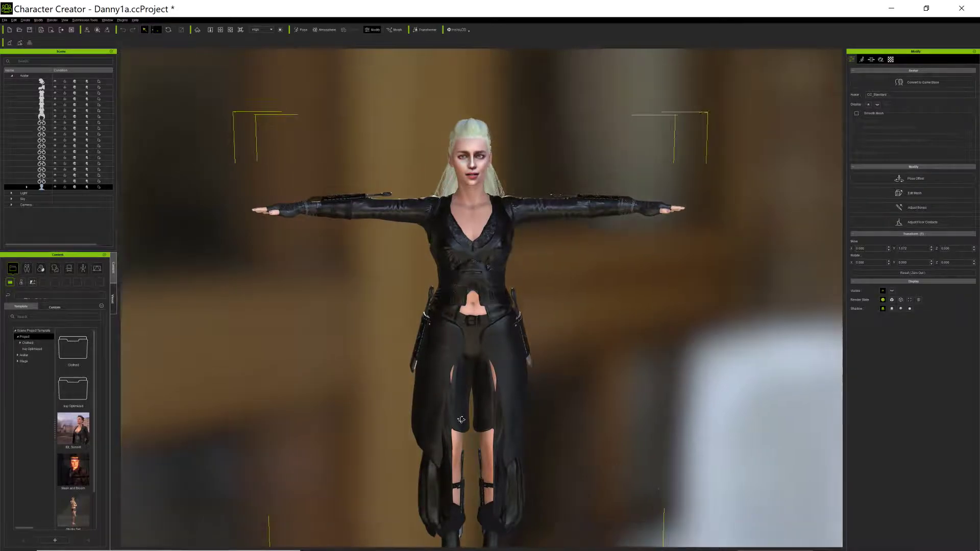
right_click_drag(461, 420, 492, 463)
right_click_drag(591, 448, 669, 433)
scroll(664, 429, "up", 2)
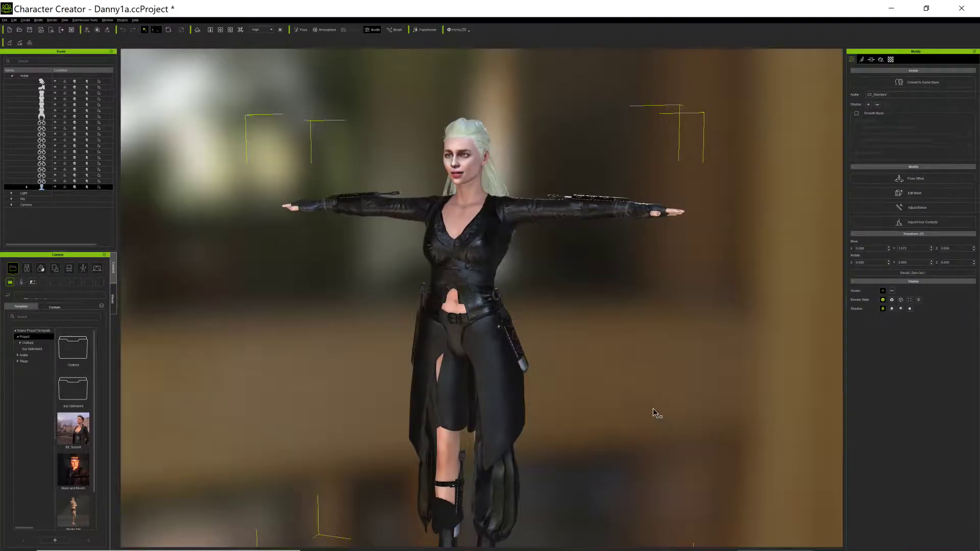
scroll(628, 409, "up", 2)
right_click_drag(493, 428, 491, 422)
scroll(429, 505, "down", 5)
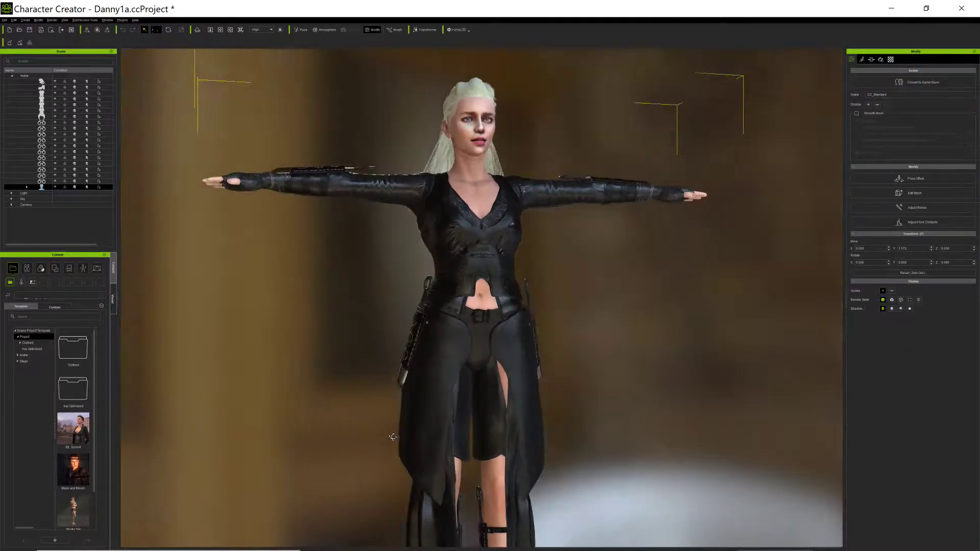
right_click_drag(400, 457, 450, 531)
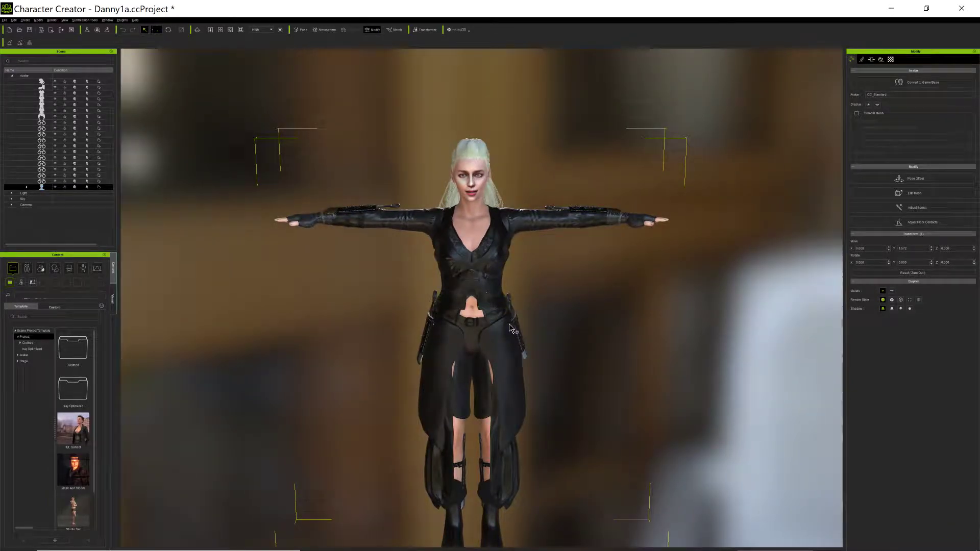
Review the full leather outfit in side profile, from the front and from a low front angle.
right_click_drag(551, 372, 430, 330)
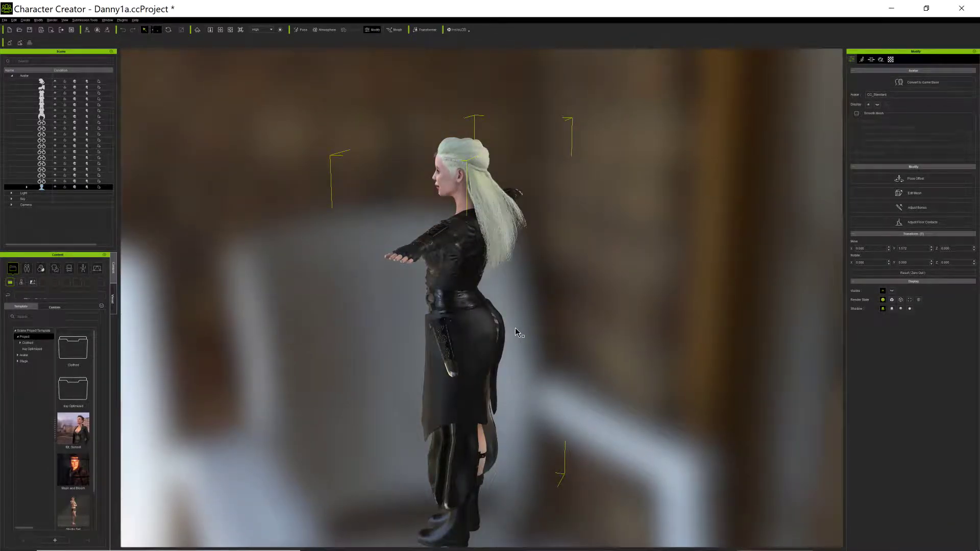
right_click_drag(409, 377, 508, 399)
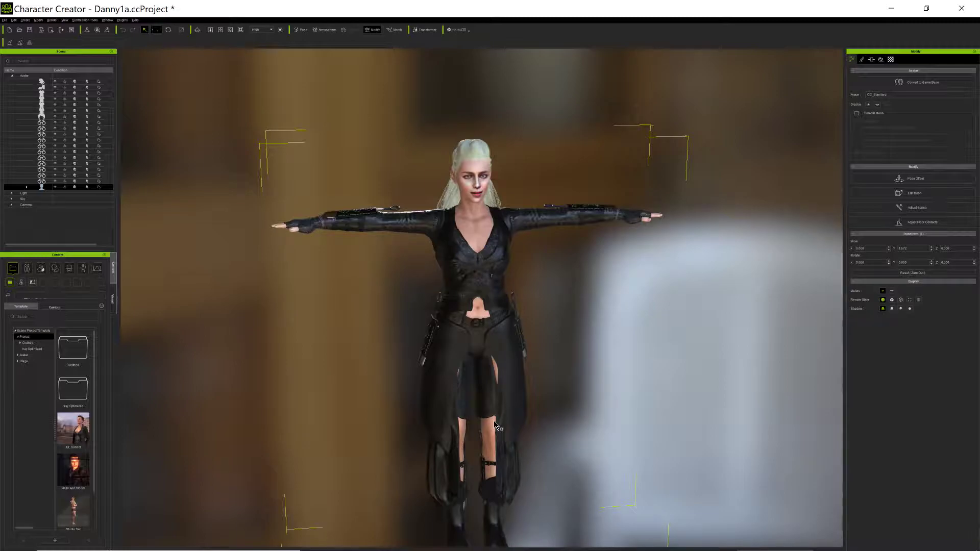
scroll(470, 474, "up", 5)
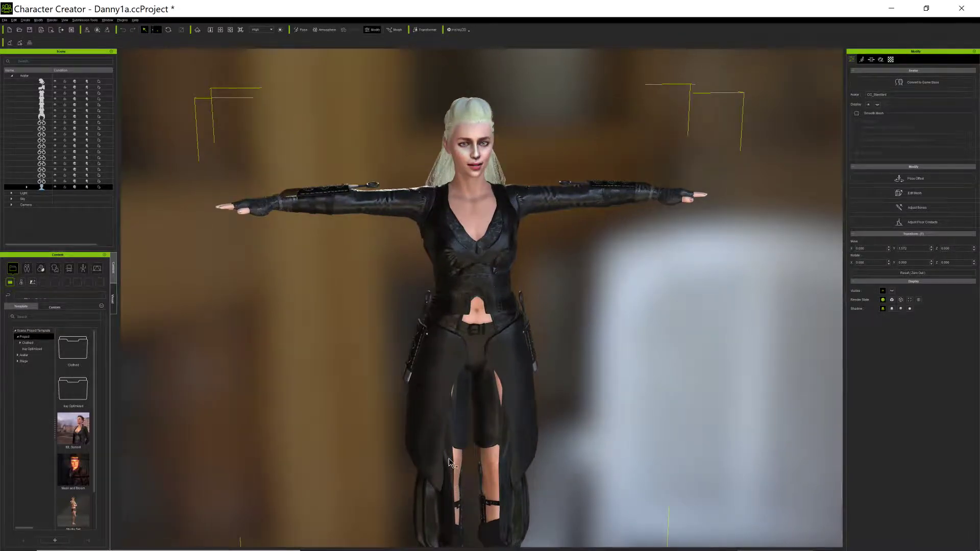
right_click_drag(449, 459, 434, 372)
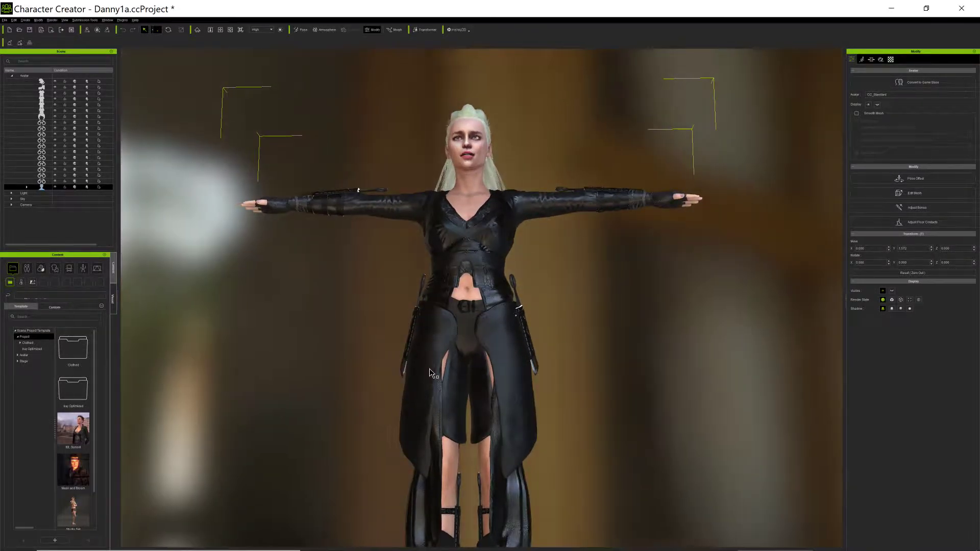
middle_click_drag(453, 481, 444, 303)
Examine the trousers, boots and strapped leg sheaths with their ring-handled knives in close-up from both front angles.
scroll(442, 301, "up", 6)
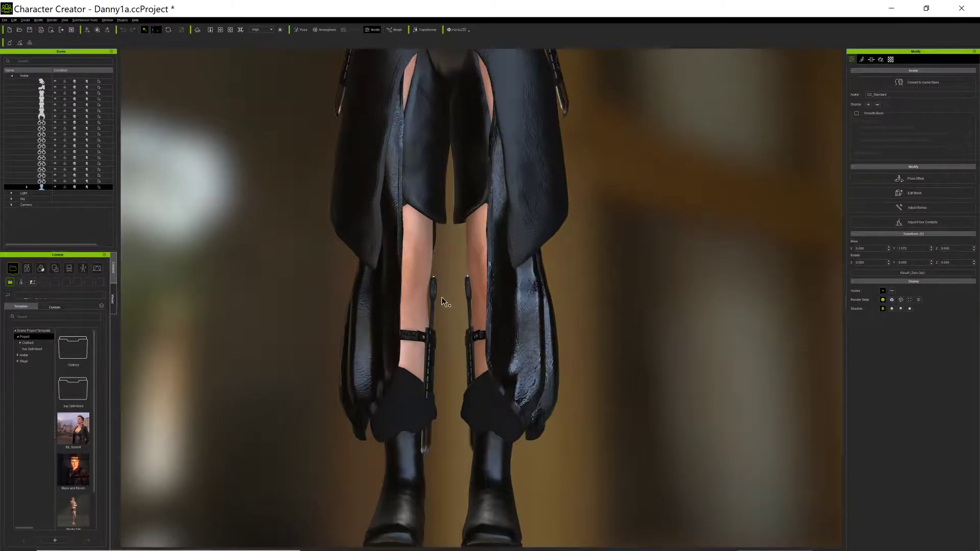
scroll(442, 301, "up", 1)
right_click_drag(427, 328, 418, 362)
right_click_drag(444, 425, 370, 441)
scroll(370, 441, "up", 2)
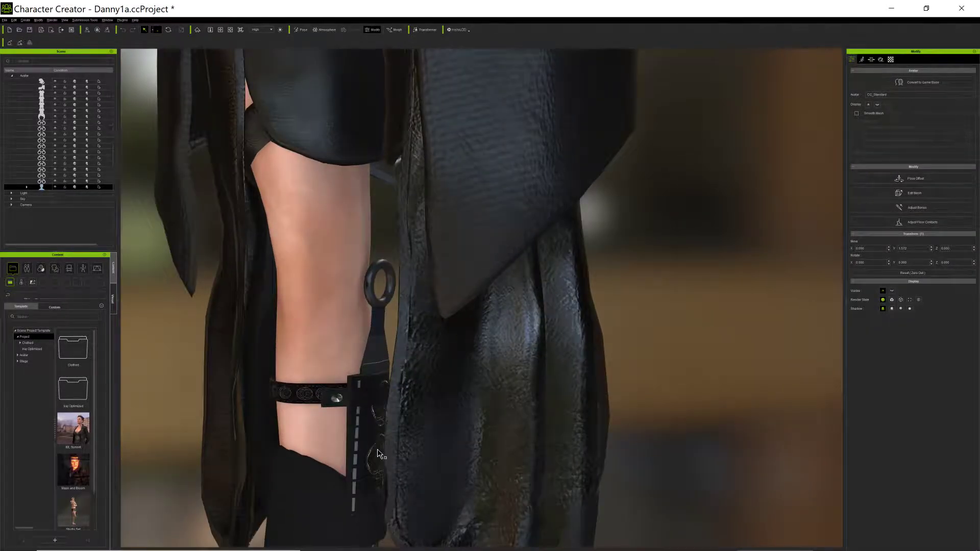
scroll(356, 503, "down", 1)
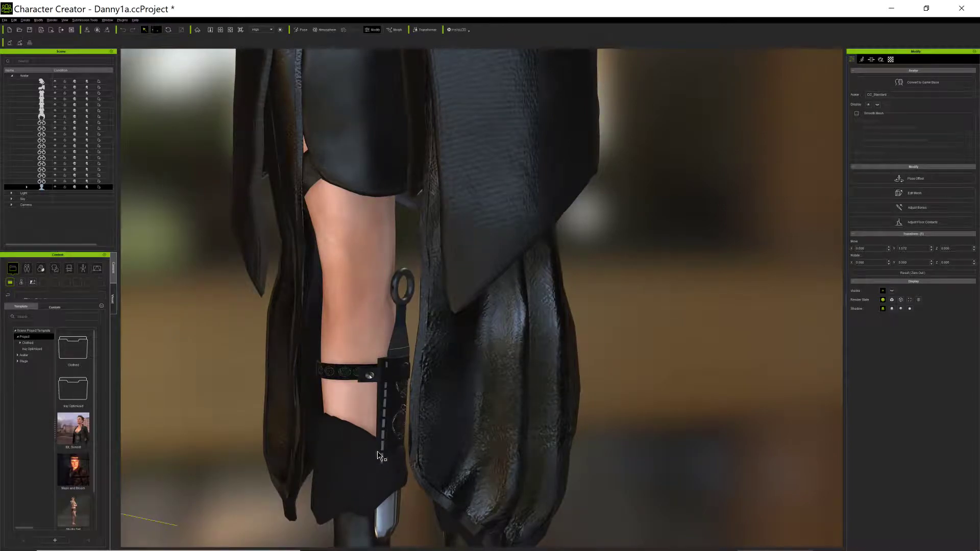
right_click_drag(371, 487, 482, 472)
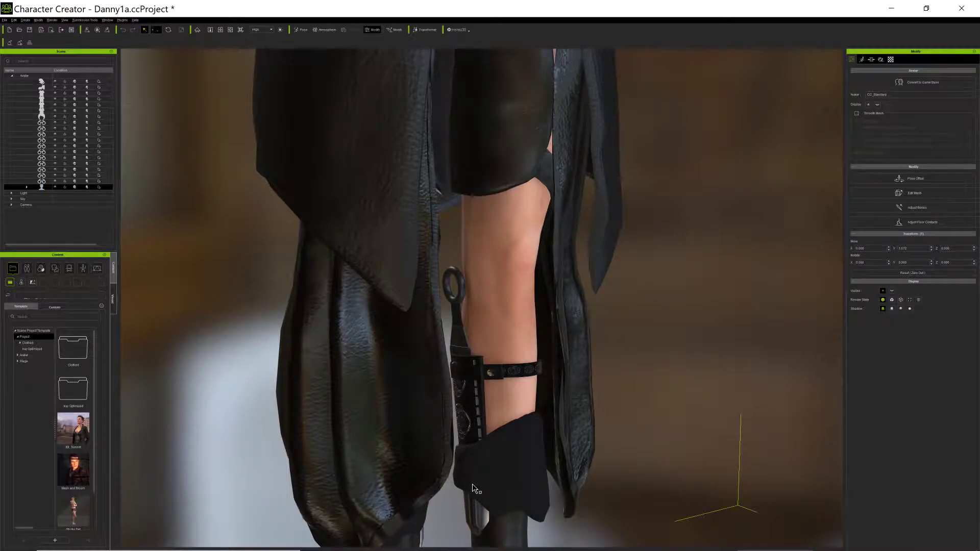
Return from the leg sheaths to a front view of the face, vest and arm bracers.
right_click_drag(449, 490, 449, 319)
right_click_drag(409, 214, 427, 191)
middle_click_drag(429, 227, 407, 300)
middle_click_drag(404, 186, 457, 449)
middle_click_drag(433, 283, 434, 340)
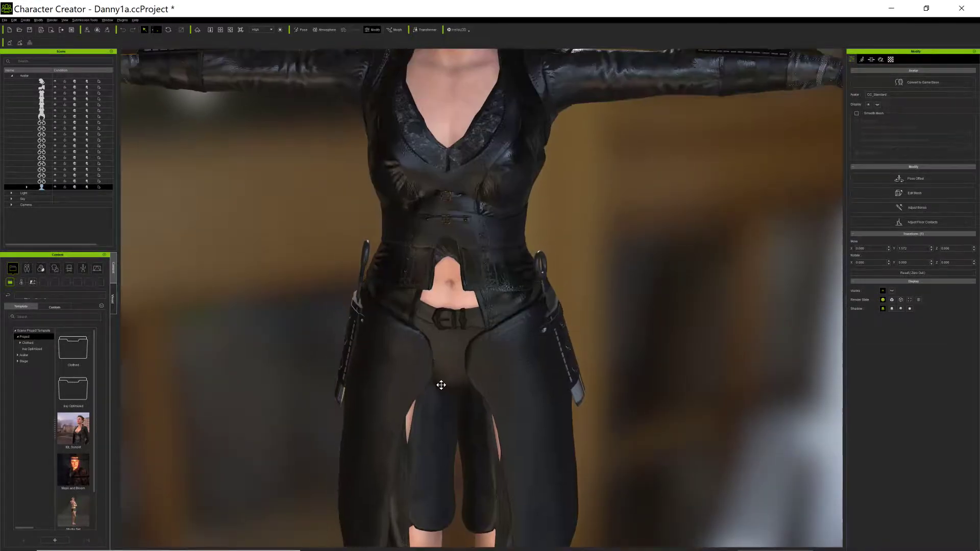
scroll(434, 340, "down", 4)
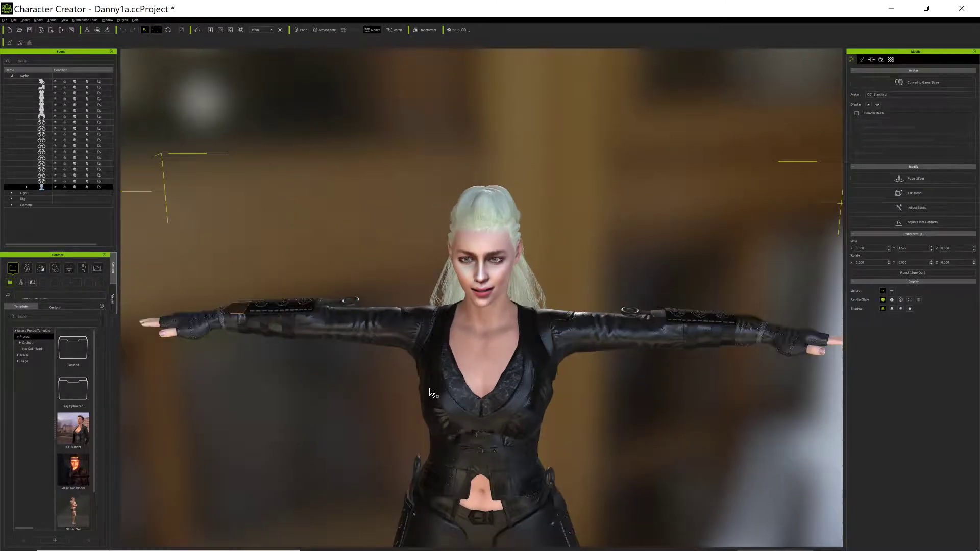
scroll(670, 399, "up", 2)
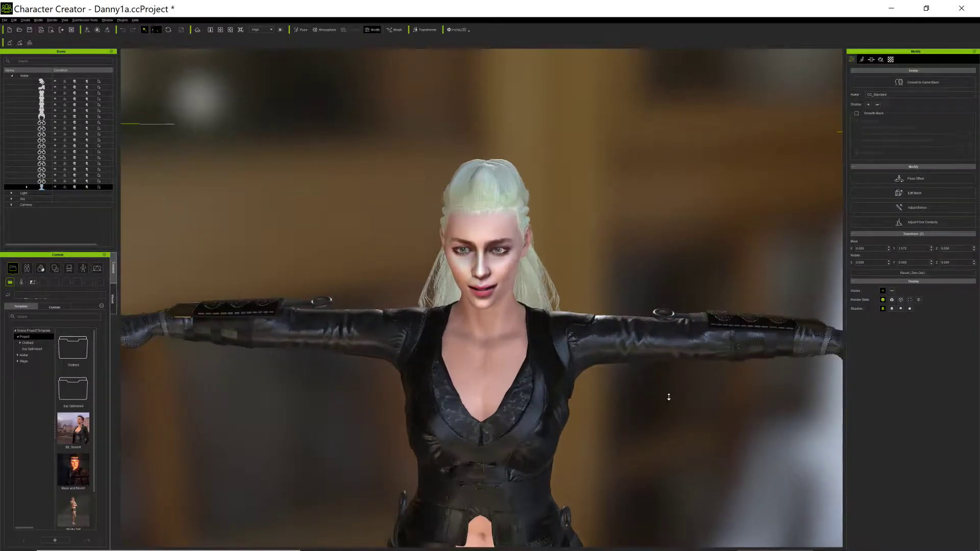
Select the buckle strap accessory on the character's right forearm from a three-quarter view.
right_click_drag(667, 399, 390, 411)
scroll(389, 411, "up", 2)
right_click_drag(218, 463, 290, 412)
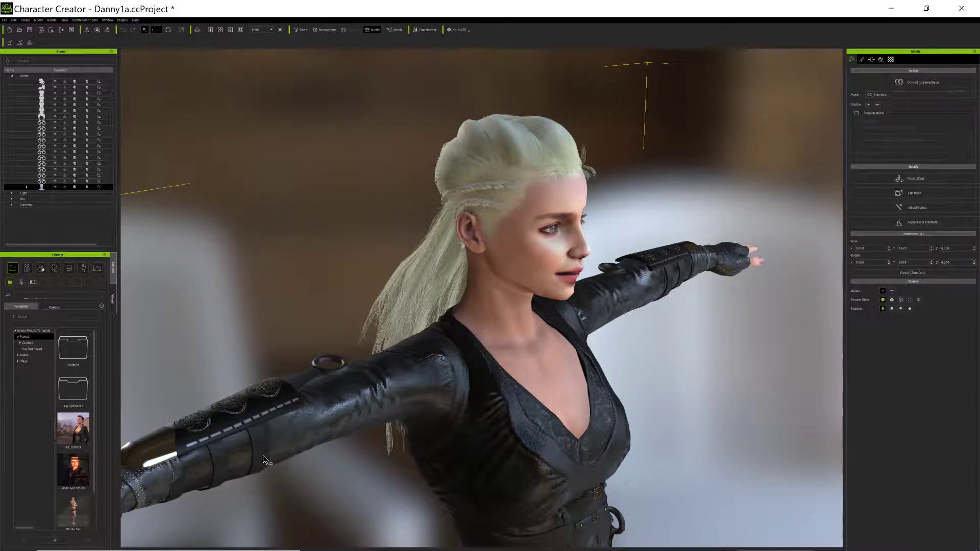
scroll(265, 459, "down", 3)
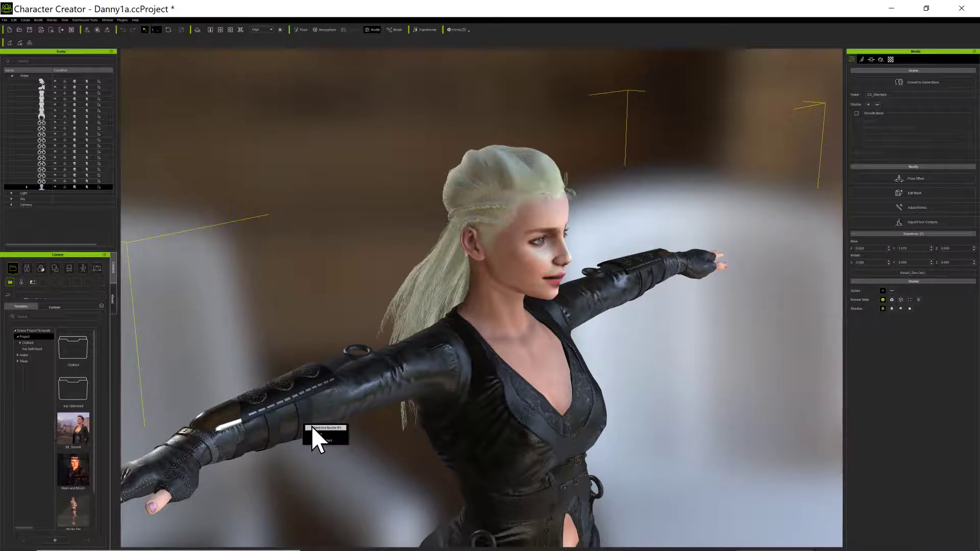
left_click(319, 428)
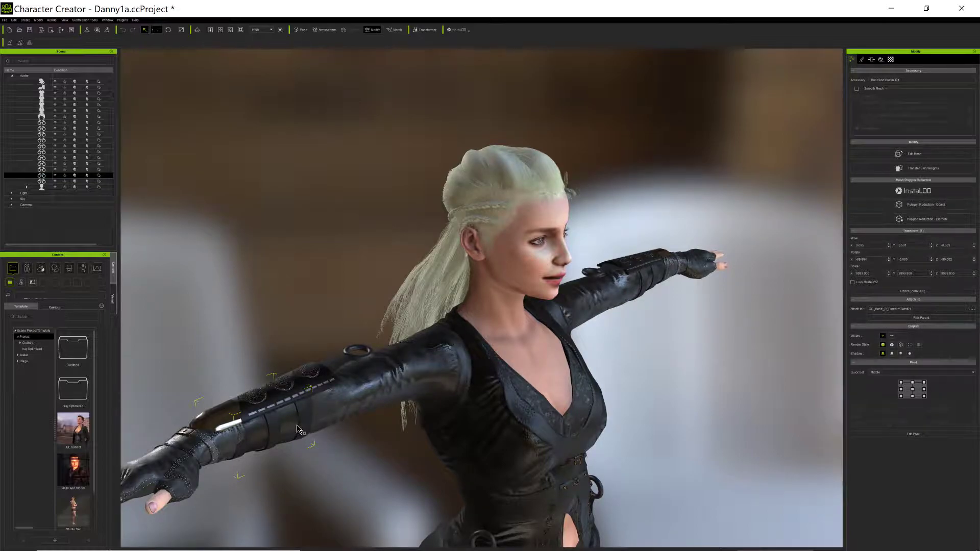
Bring the right forearm sheath into close-up and select the accessory attached to the buckle straps.
scroll(302, 419, "up", 2)
scroll(301, 419, "up", 2)
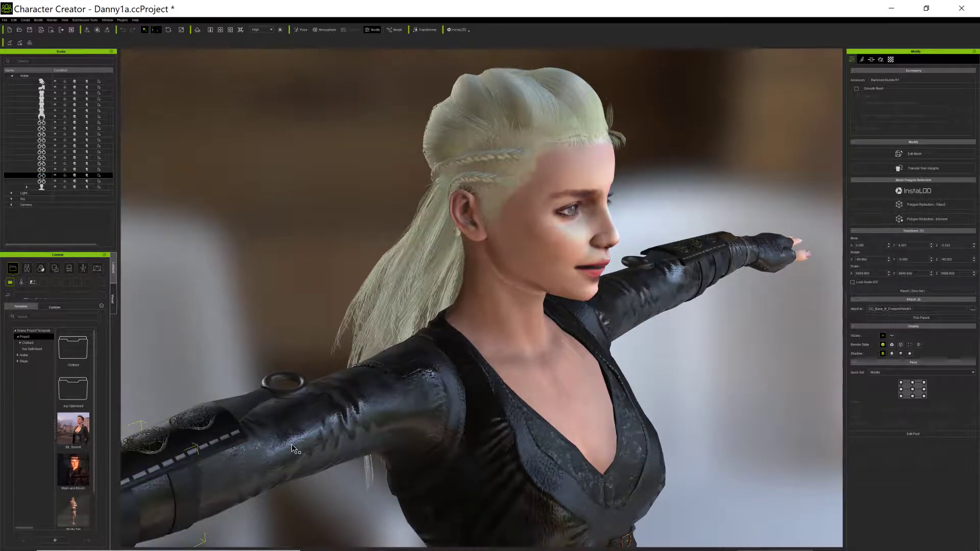
right_click_drag(287, 464, 278, 401)
middle_click_drag(321, 398, 544, 250)
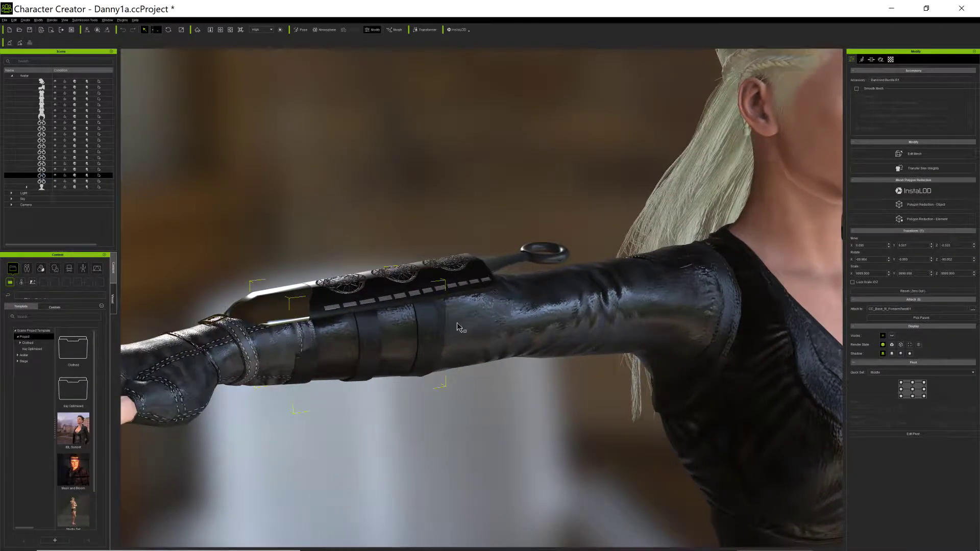
left_click(372, 340)
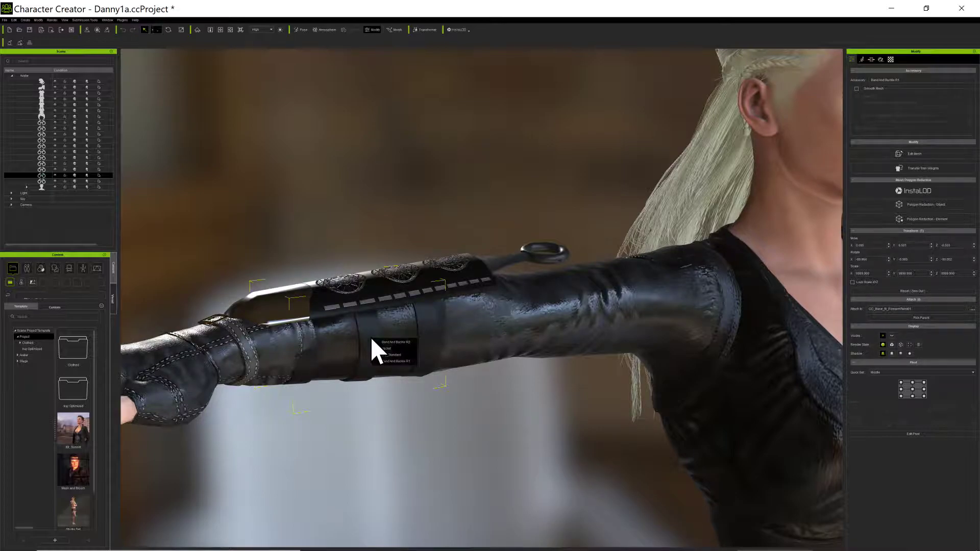
left_click(389, 342)
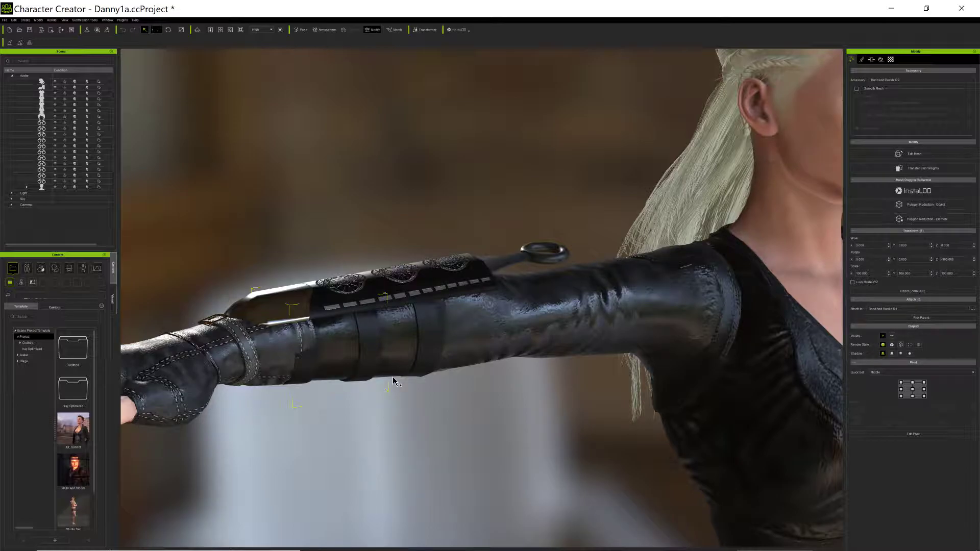
Reselect the main buckle strap accessory from the hand side and examine the blade tip and glove buckles up close.
right_click_drag(341, 424, 280, 421)
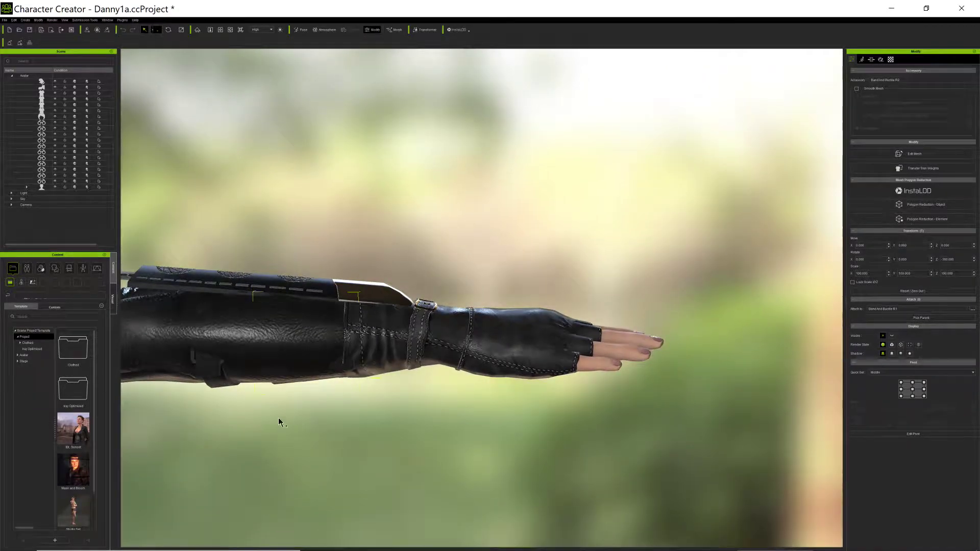
left_click(225, 384)
left_click(231, 387)
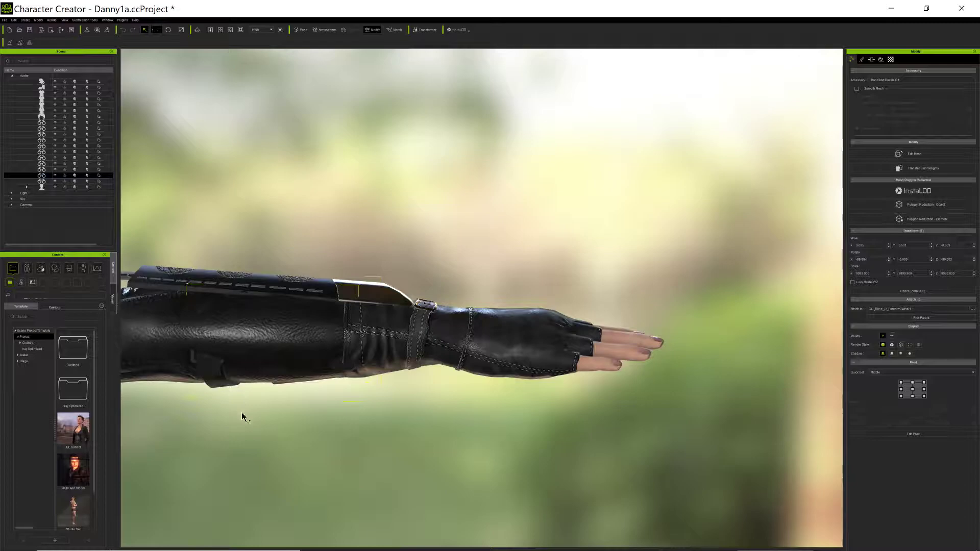
right_click_drag(237, 421, 262, 405)
middle_click_drag(263, 405, 264, 406)
scroll(263, 406, "up", 5)
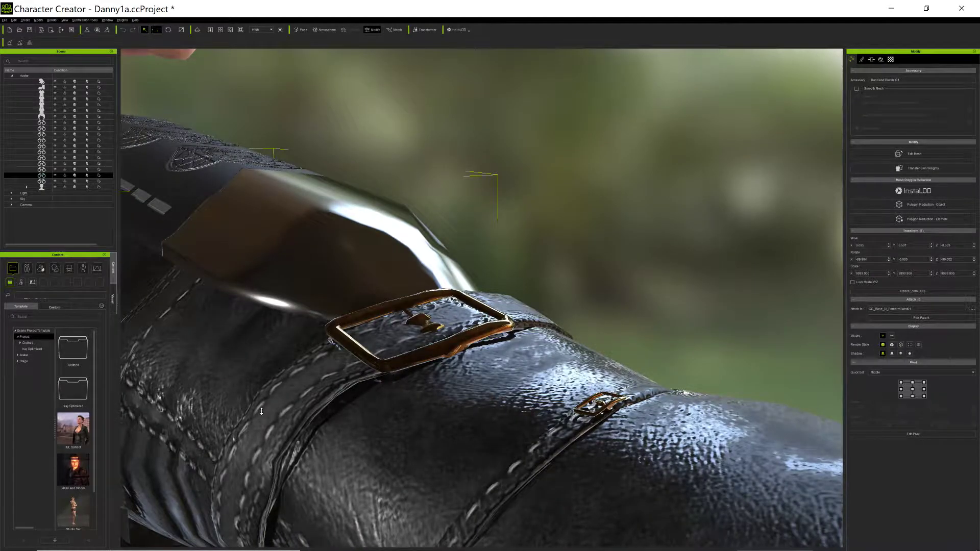
scroll(261, 411, "down", 5)
right_click_drag(263, 412, 291, 426)
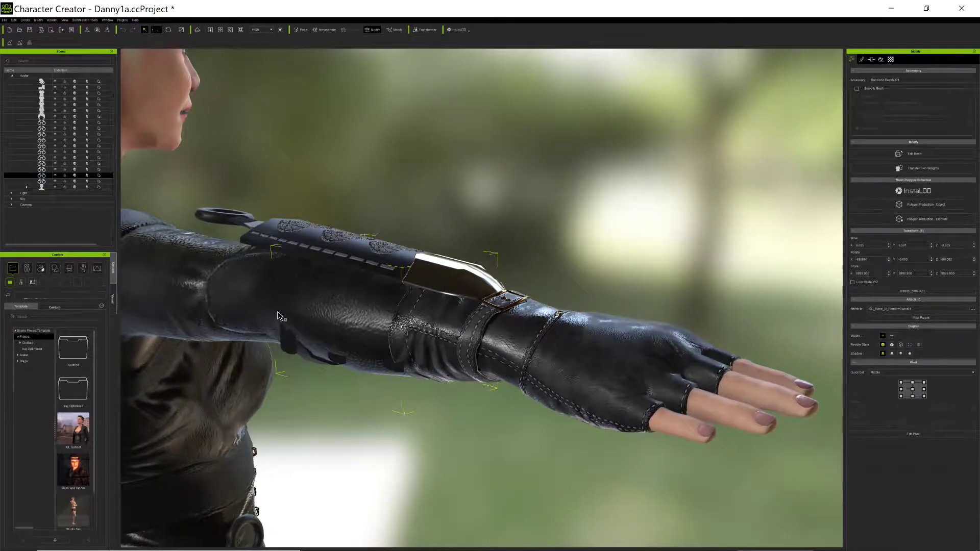
Scale the selected forearm straps up slightly along the green axis so they sit outside the sleeve.
left_click(182, 29)
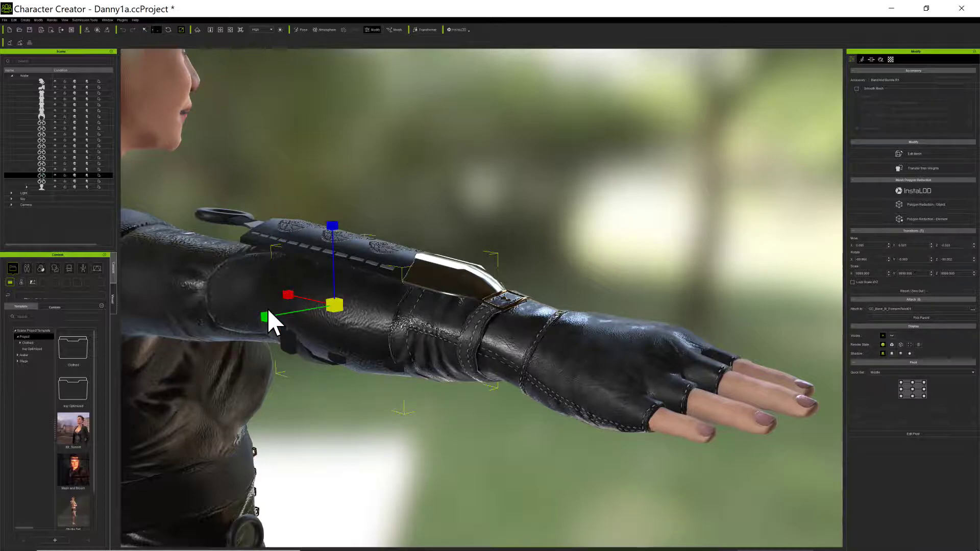
left_click_drag(269, 315, 259, 317)
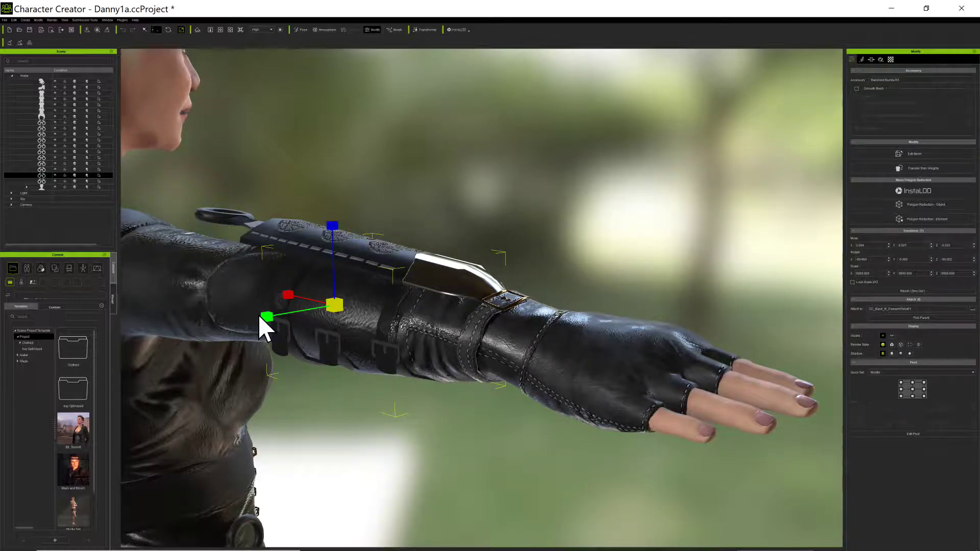
left_click_drag(259, 318, 258, 319)
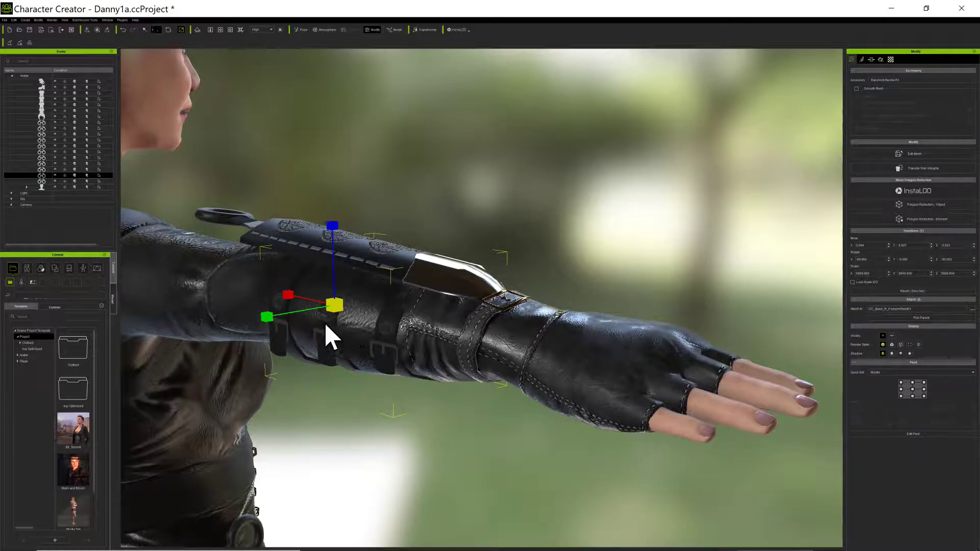
Check the straps from beneath the forearm and scale them down slightly along the green axis.
right_click_drag(365, 405, 292, 428)
right_click_drag(451, 418, 523, 328)
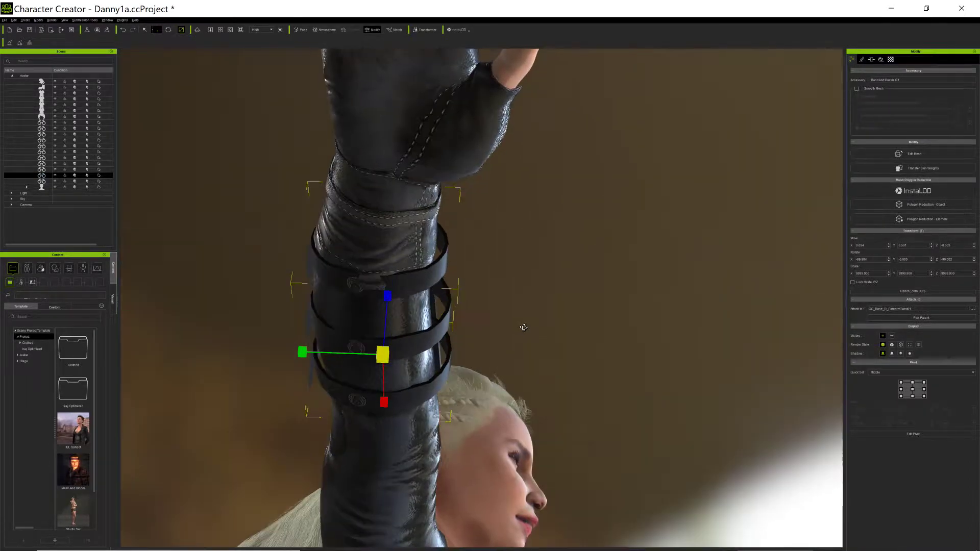
scroll(521, 328, "up", 3)
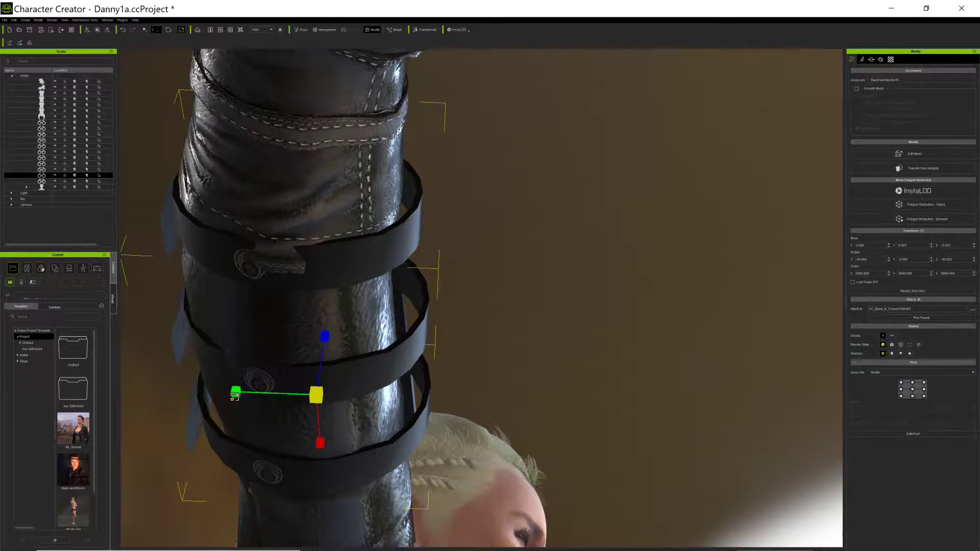
left_click_drag(237, 397, 242, 397)
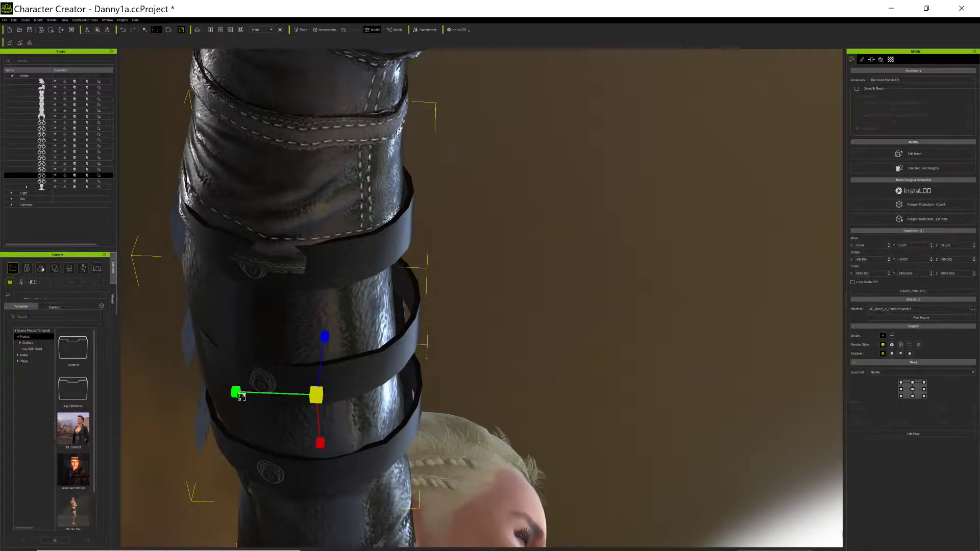
Move the forearm straps slightly along the green axis across the arm and along the red axis down its length.
right_click_drag(252, 411, 226, 462)
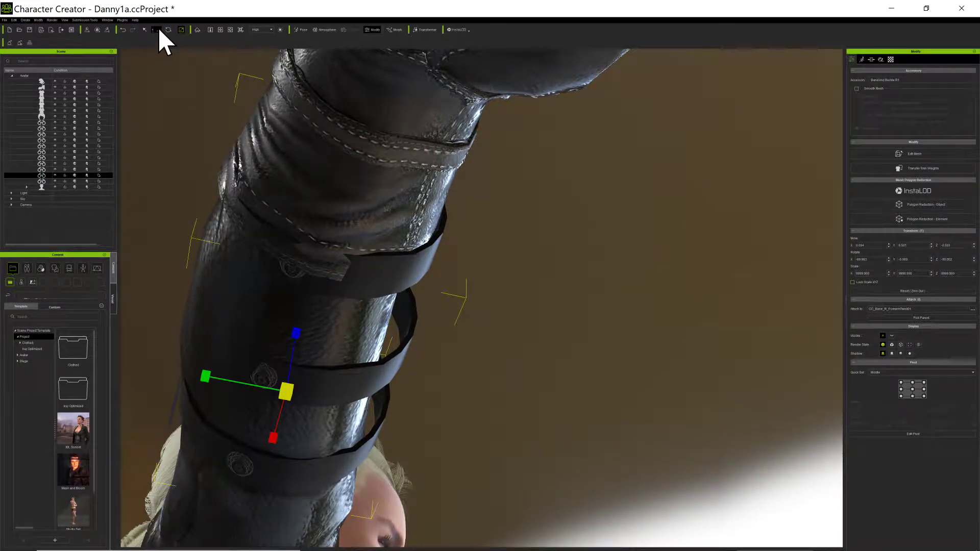
left_click(158, 30)
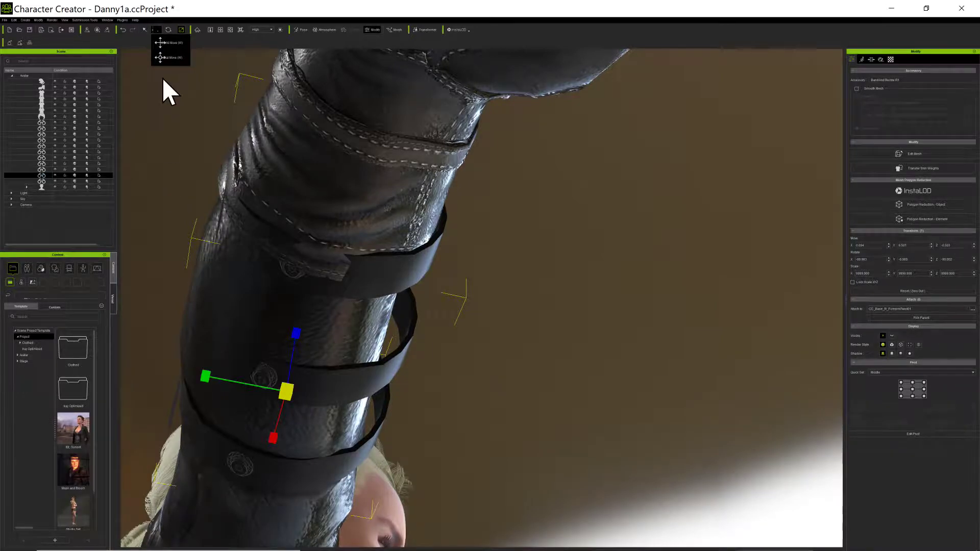
left_click(171, 43)
left_click_drag(202, 377, 193, 374)
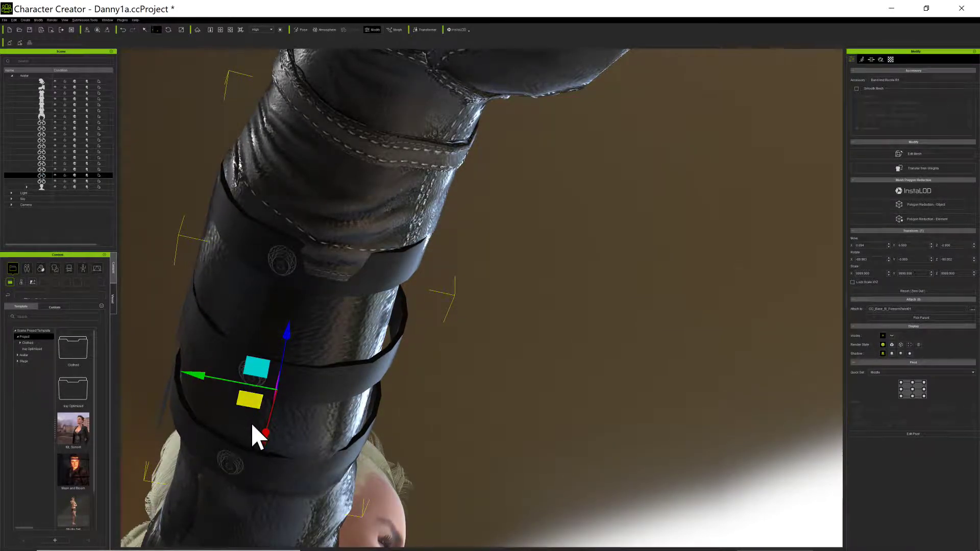
left_click_drag(265, 434, 265, 440)
Scale the forearm straps up slightly along the blue axis while viewing the arm from the side.
right_click_drag(398, 434, 408, 365)
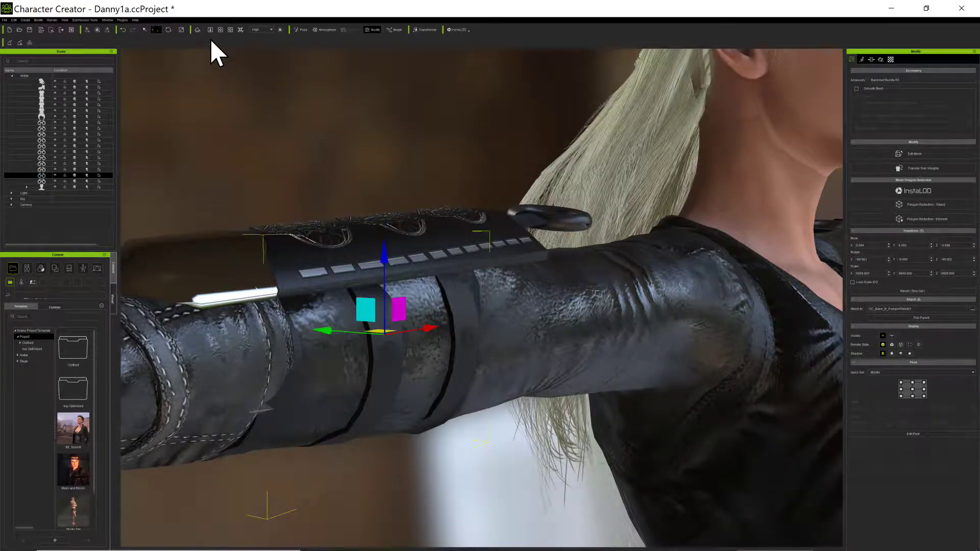
left_click(181, 29)
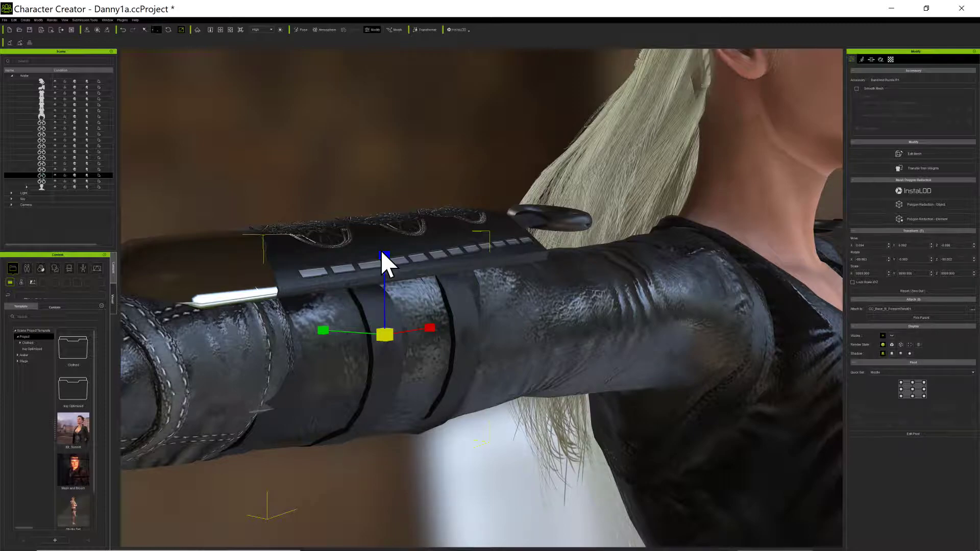
left_click_drag(385, 260, 385, 256)
Reposition the forearm straps with the Move tool from beneath the arm and check their fit around the sleeve.
right_click_drag(444, 392, 500, 260)
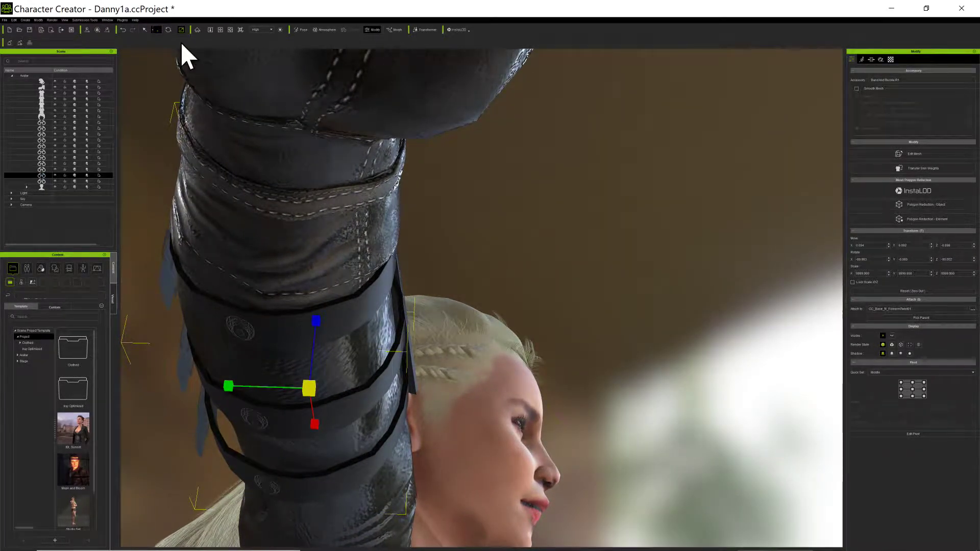
left_click(154, 30)
left_click(169, 52)
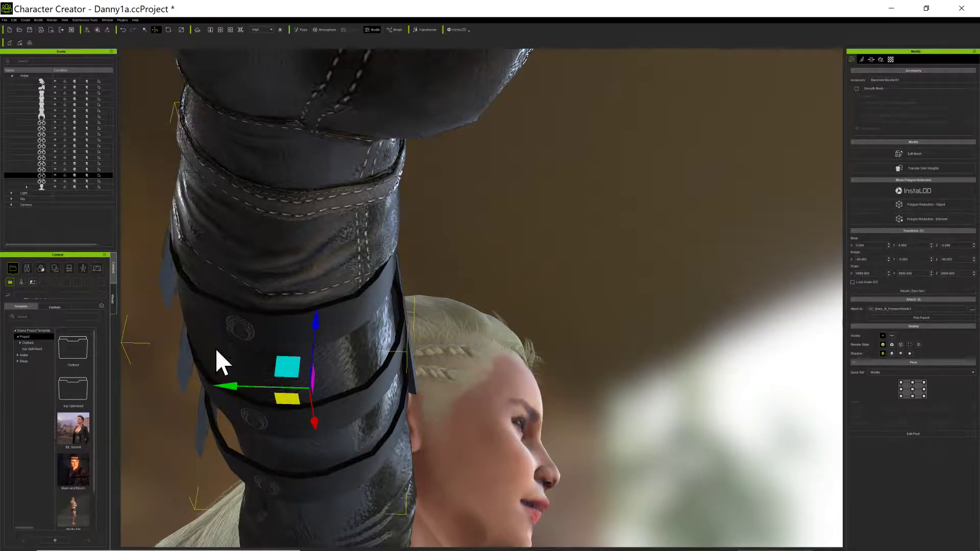
left_click_drag(224, 391, 237, 440)
right_click_drag(254, 480, 349, 356)
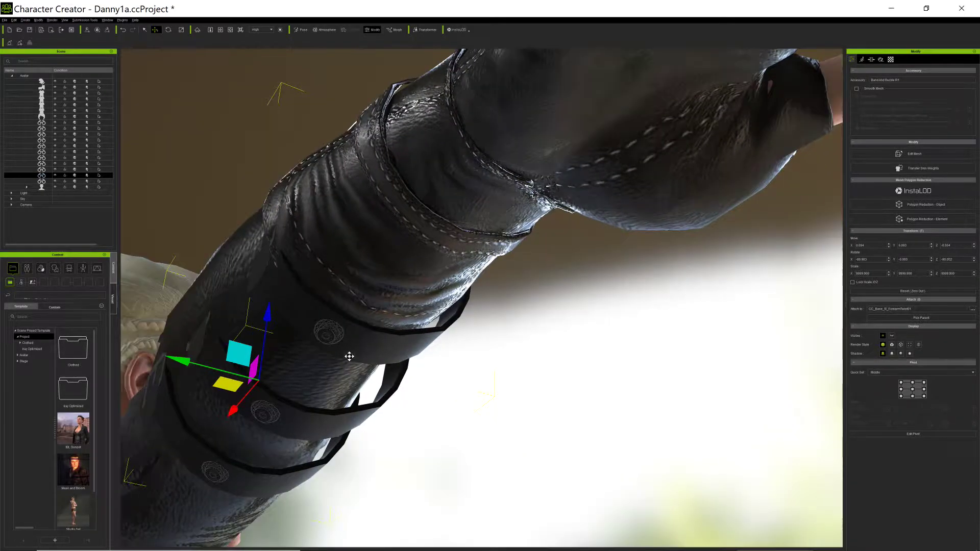
right_click_drag(382, 499, 271, 452)
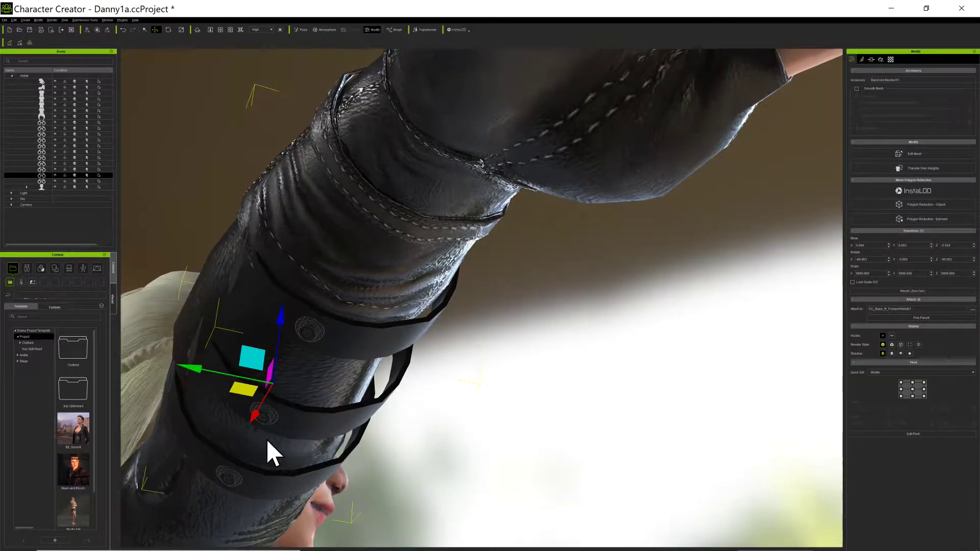
Nudge the forearm straps along the green axis, and scale them down slightly along the green and blue axes.
left_click_drag(195, 371, 192, 371)
right_click_drag(236, 501, 215, 492)
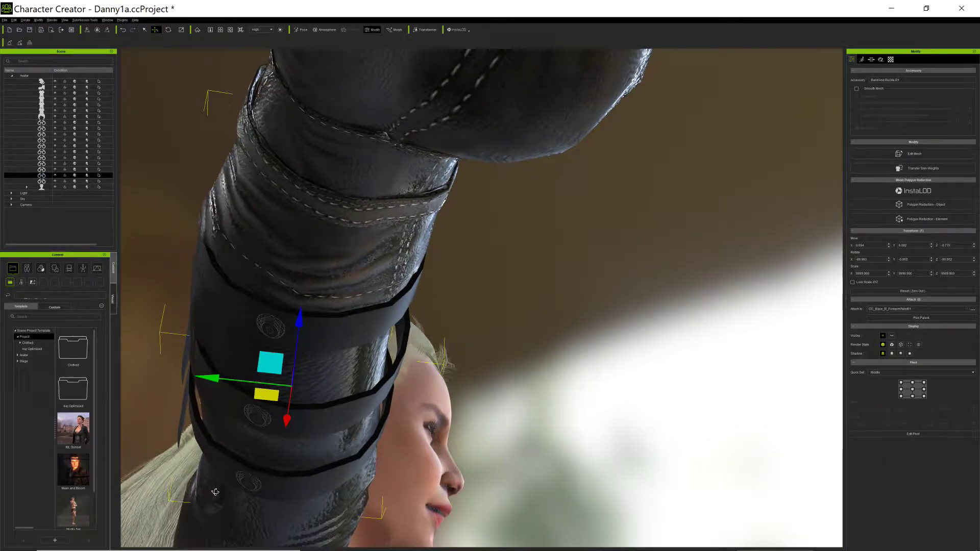
left_click(180, 30)
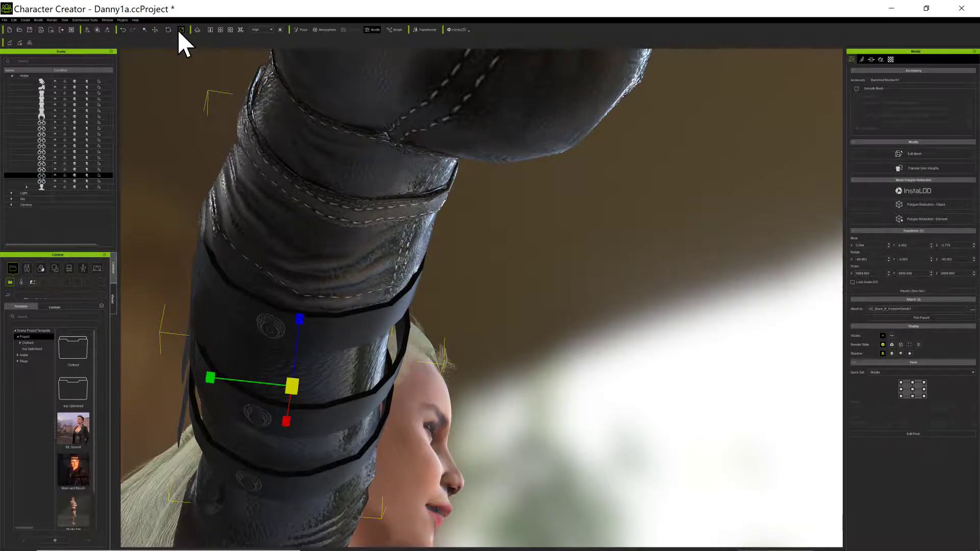
left_click_drag(215, 378, 218, 378)
right_click_drag(317, 453, 297, 499)
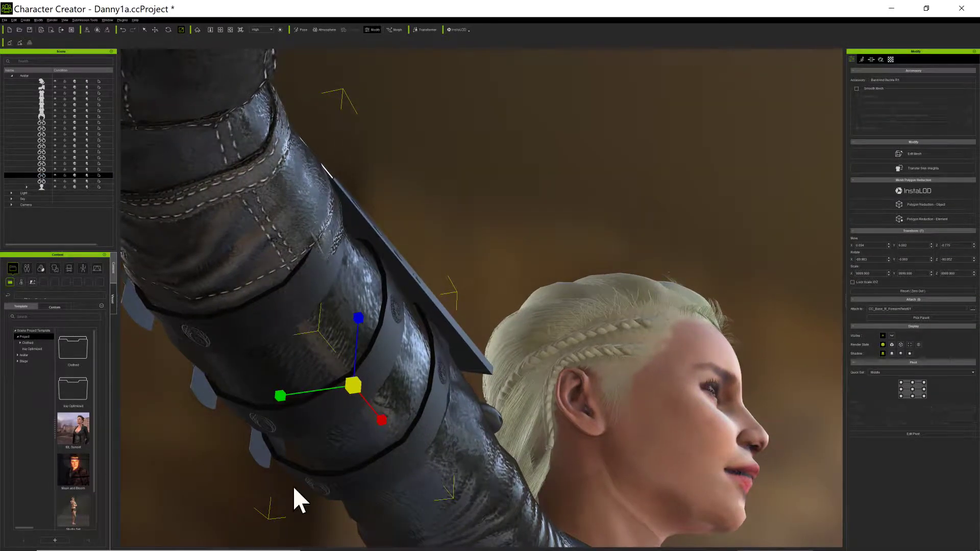
left_click_drag(359, 324, 360, 330)
right_click_drag(332, 422, 347, 430)
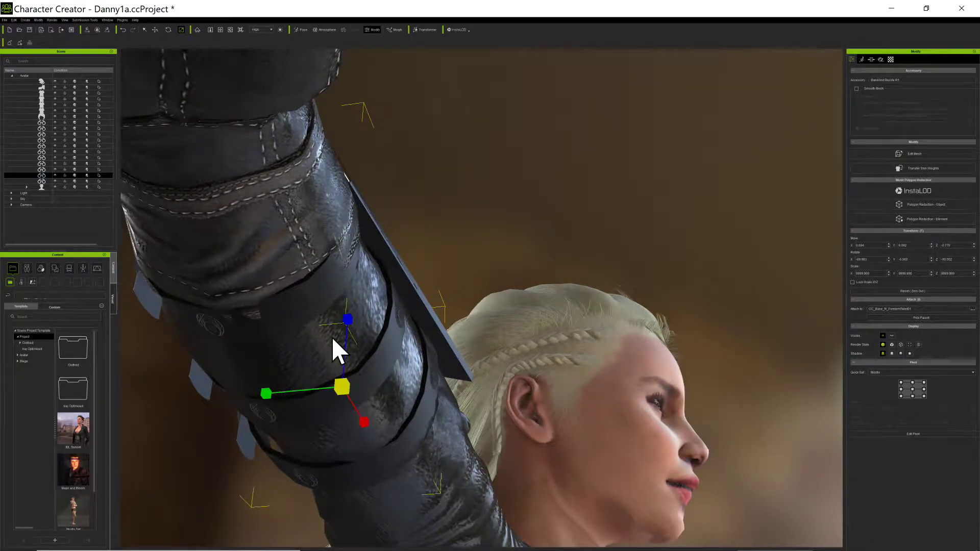
Move the forearm straps slightly along the green axis toward the blade side of the arm.
left_click(155, 29)
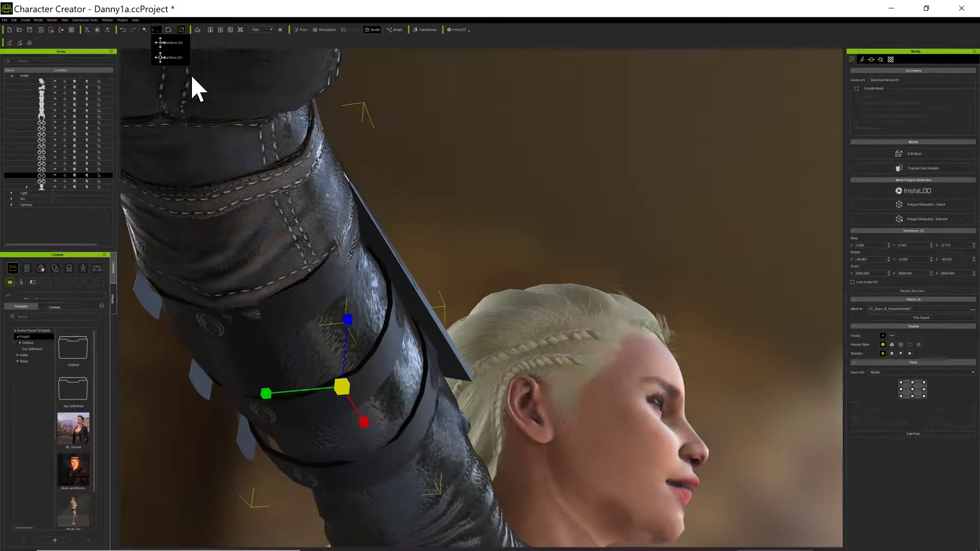
left_click(179, 47)
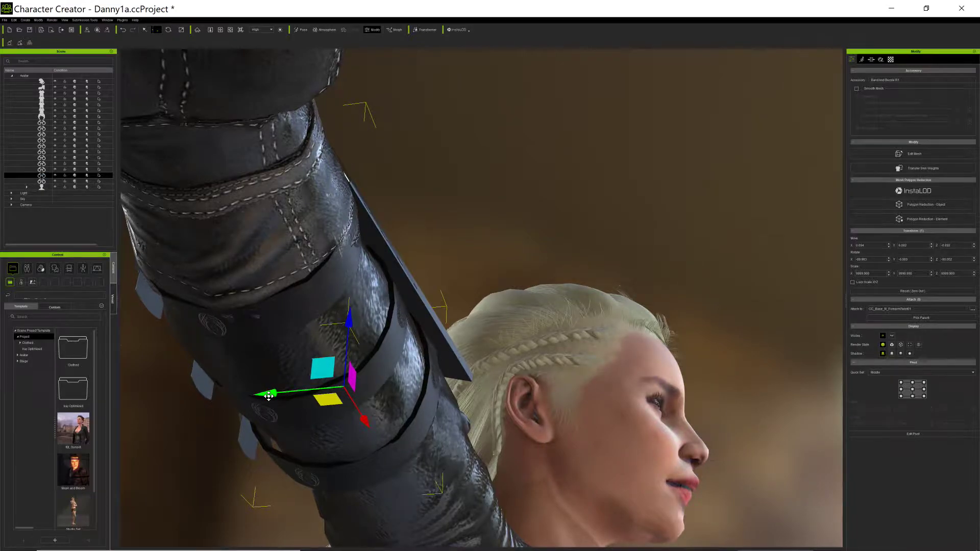
left_click_drag(266, 394, 272, 397)
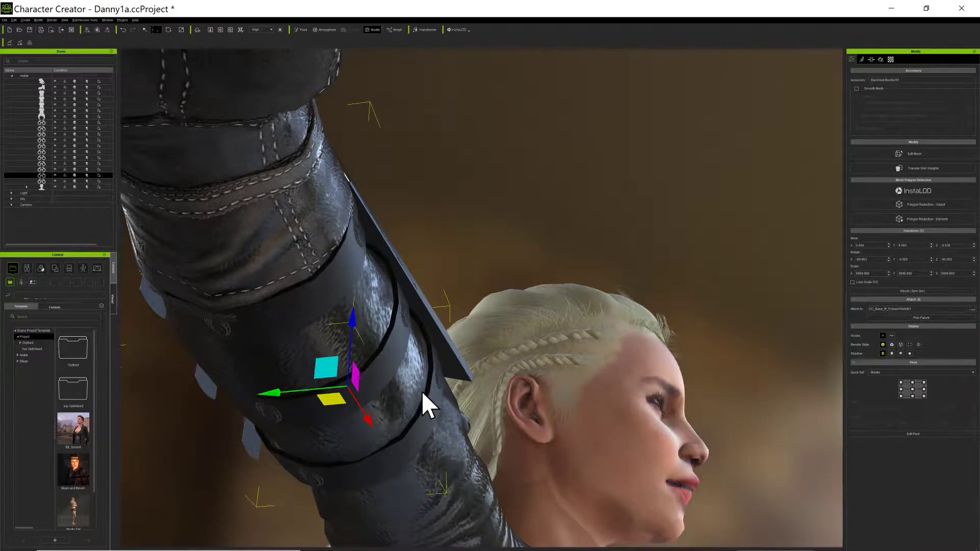
Nudge the forearm straps back outward along the green axis while viewing the arm from its outer side.
scroll(422, 393, "down", 5)
right_click_drag(414, 410, 615, 76)
right_click_drag(514, 206, 558, 146)
scroll(558, 146, "up", 5)
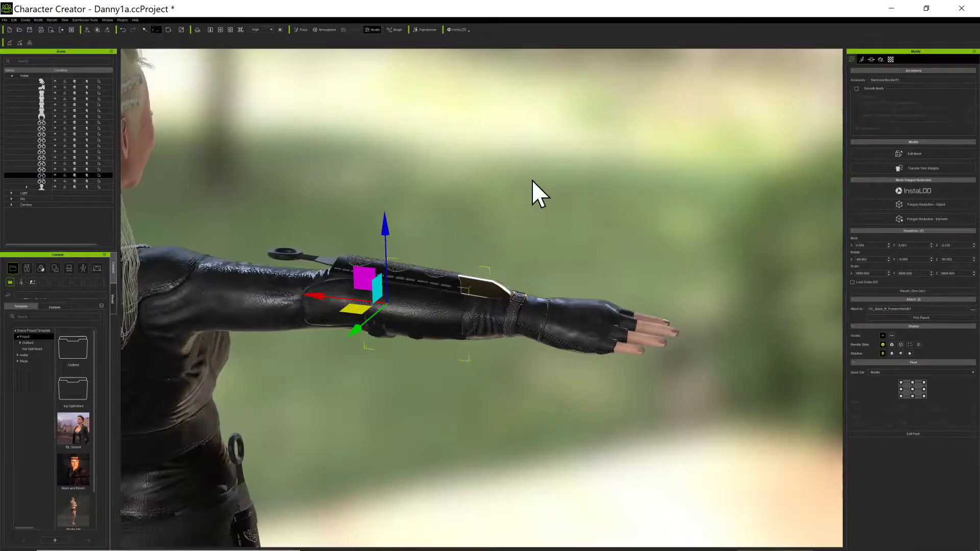
scroll(335, 326, "up", 3)
scroll(254, 352, "down", 2)
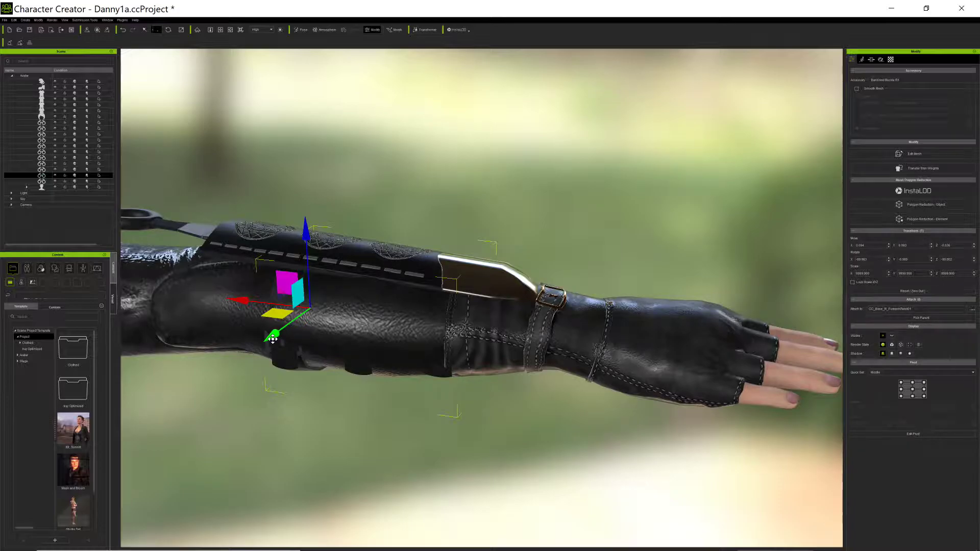
left_click_drag(272, 341, 268, 343)
Fine-tune the straps' position along the green axis in small moves, checking them around the forearm from the hand end.
right_click_drag(301, 373, 109, 372)
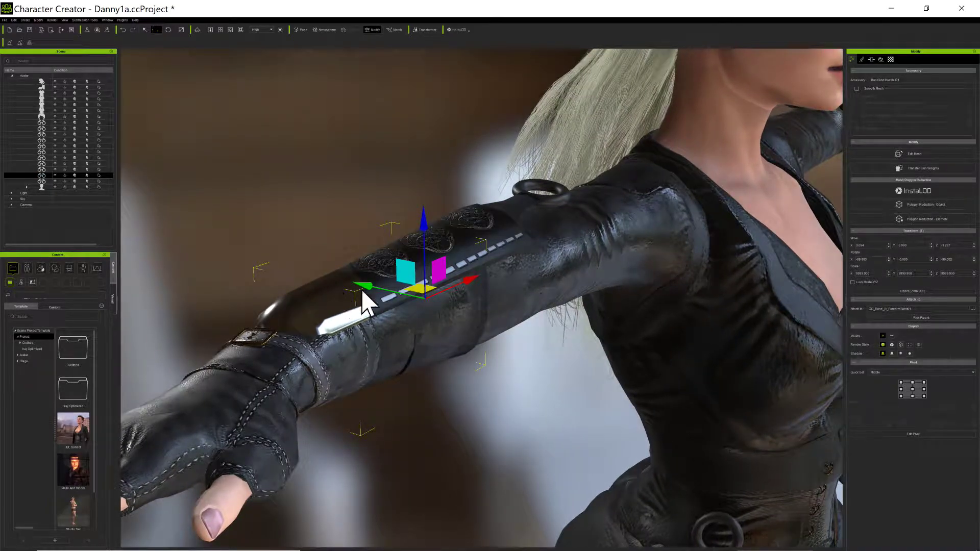
right_click_drag(383, 385, 324, 339)
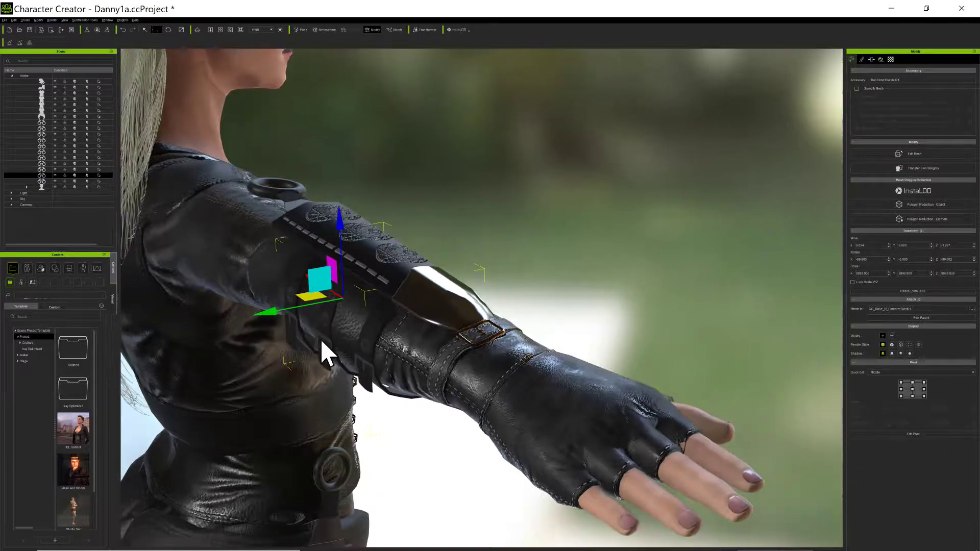
left_click_drag(266, 317, 269, 318)
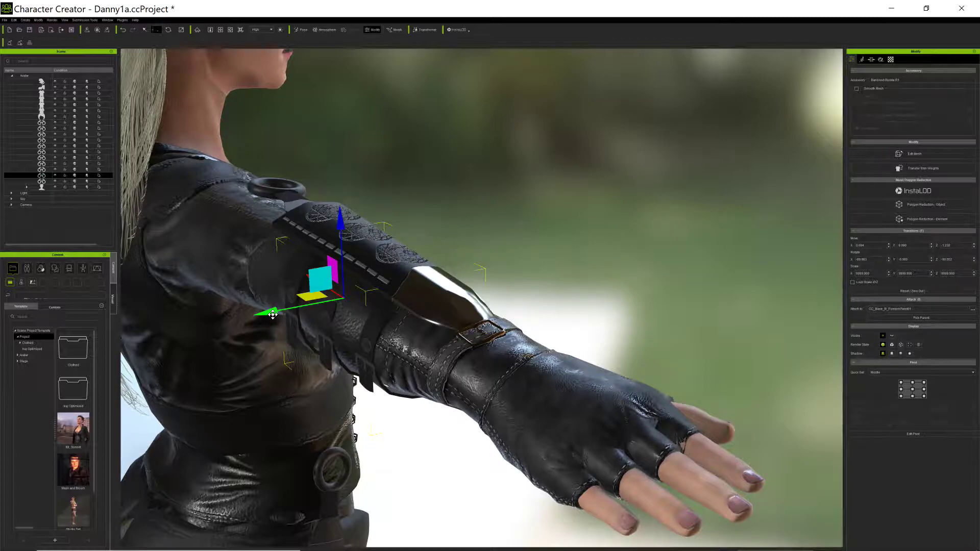
left_click_drag(268, 317, 271, 318)
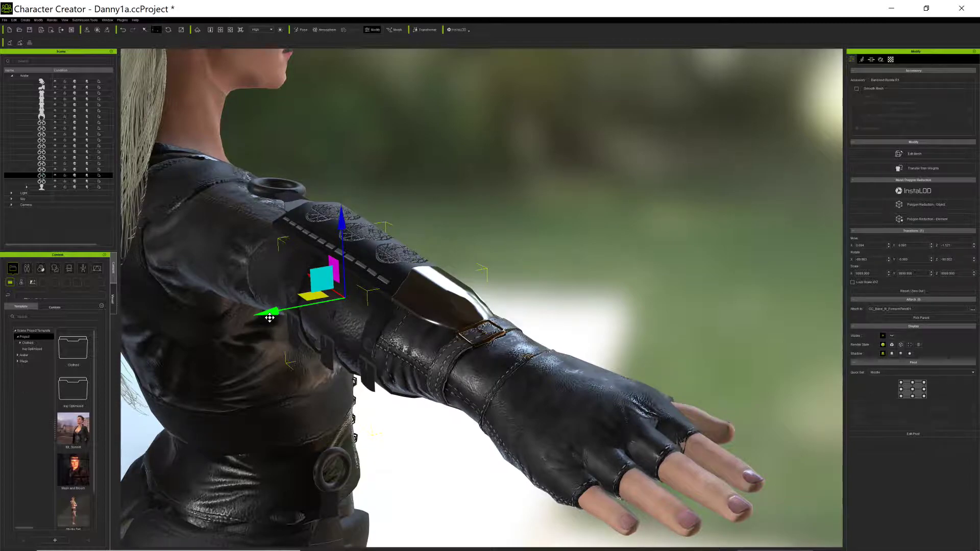
Scale the forearm straps up slightly along the green axis and shift them inward along the same axis.
right_click_drag(258, 379, 131, 315)
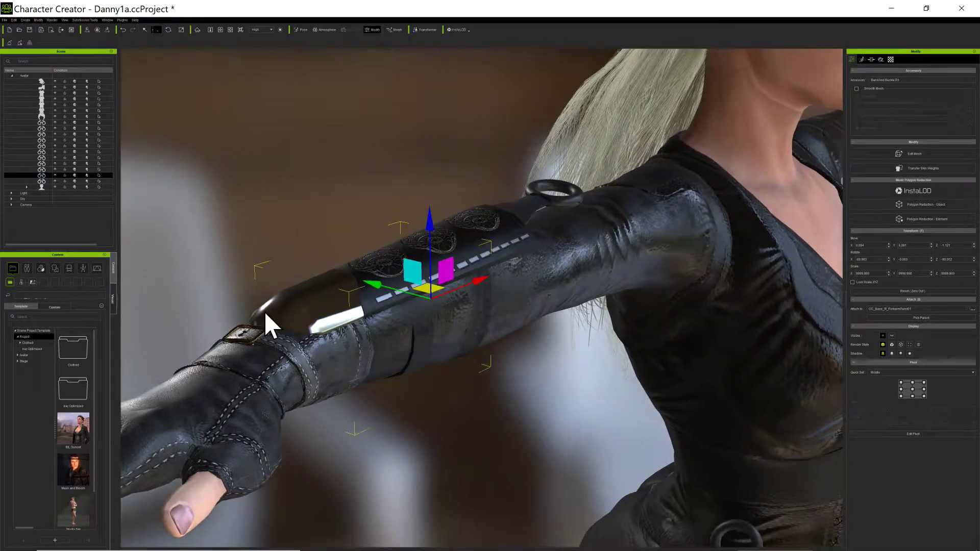
left_click(182, 30)
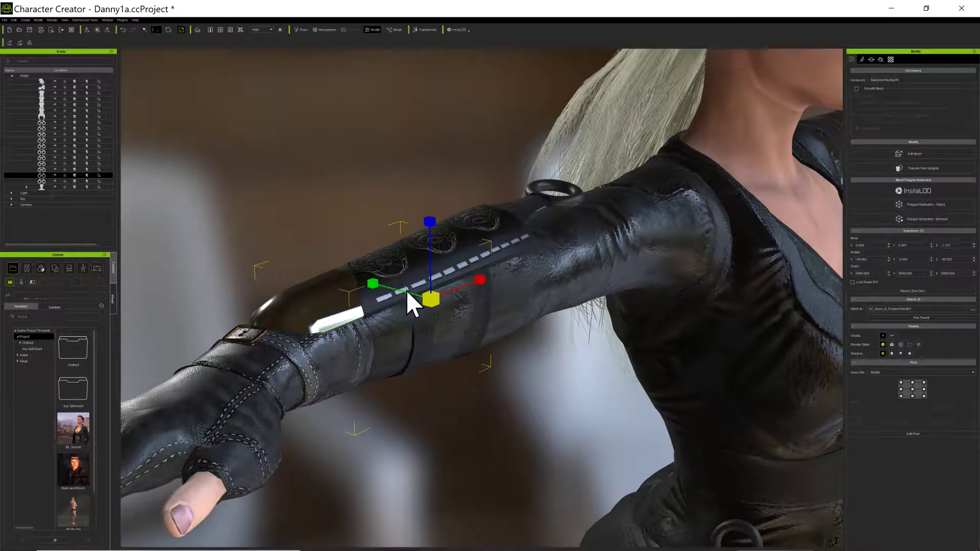
left_click_drag(377, 287, 373, 286)
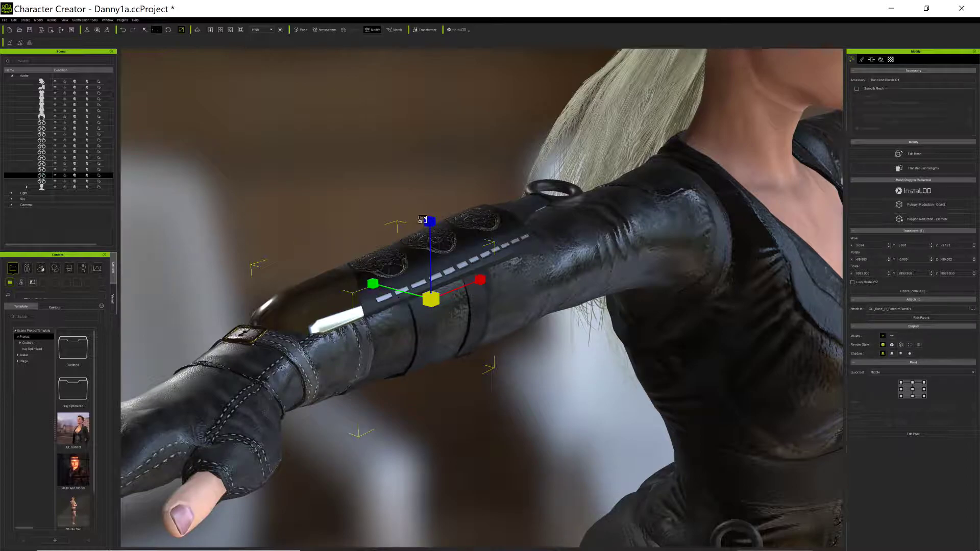
left_click(154, 31)
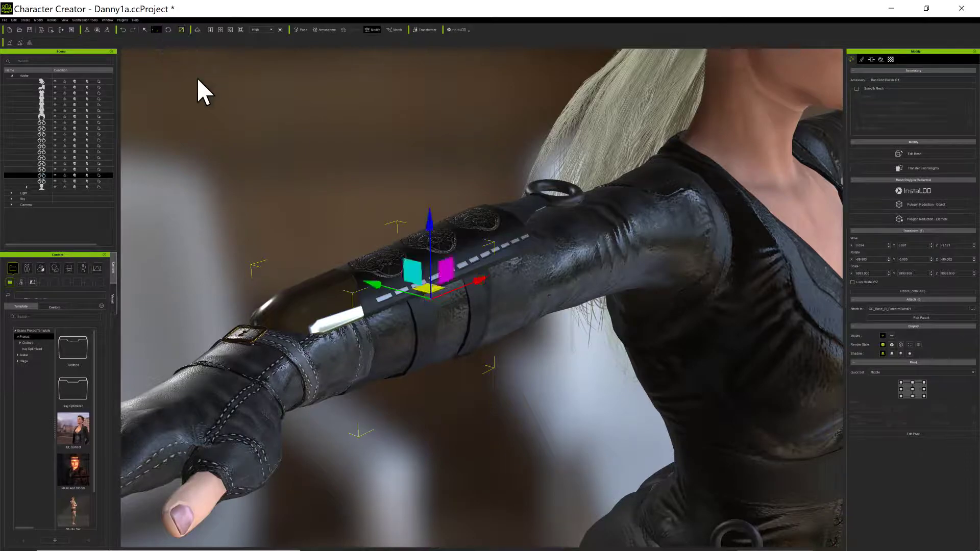
left_click_drag(380, 289, 384, 291)
Adjust the straps' green-axis position from a close view of the elbow end of the forearm.
right_click_drag(510, 428, 349, 461)
mouse_move(356, 405)
right_mouse_down()
mouse_move(366, 510)
mouse_move(390, 481)
mouse_move(389, 382)
mouse_move(364, 397)
right_mouse_up()
scroll(364, 397, "up", 3)
right_click_drag(344, 464, 446, 323)
scroll(433, 368, "up", 4)
scroll(436, 367, "up", 3)
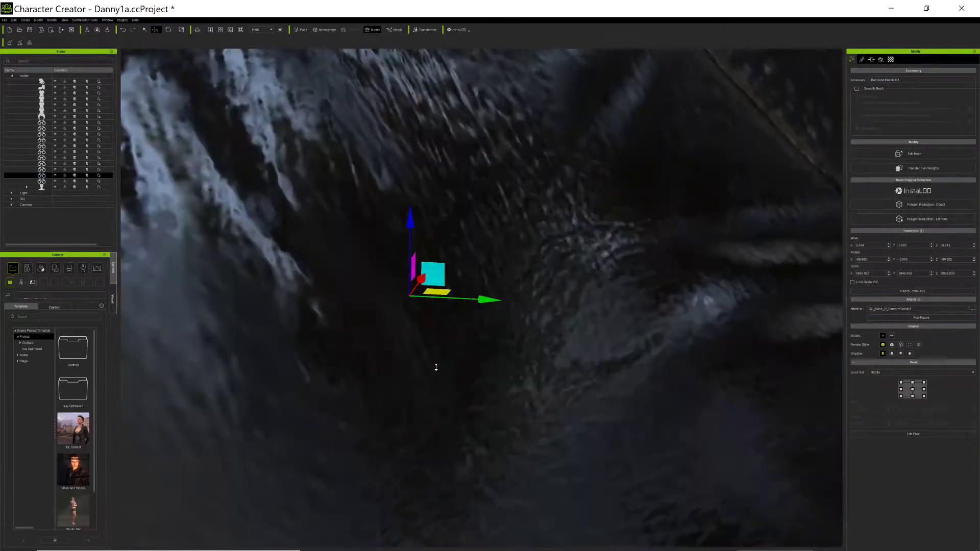
scroll(372, 429, "down", 5)
right_click_drag(377, 423, 442, 428)
scroll(441, 428, "up", 8)
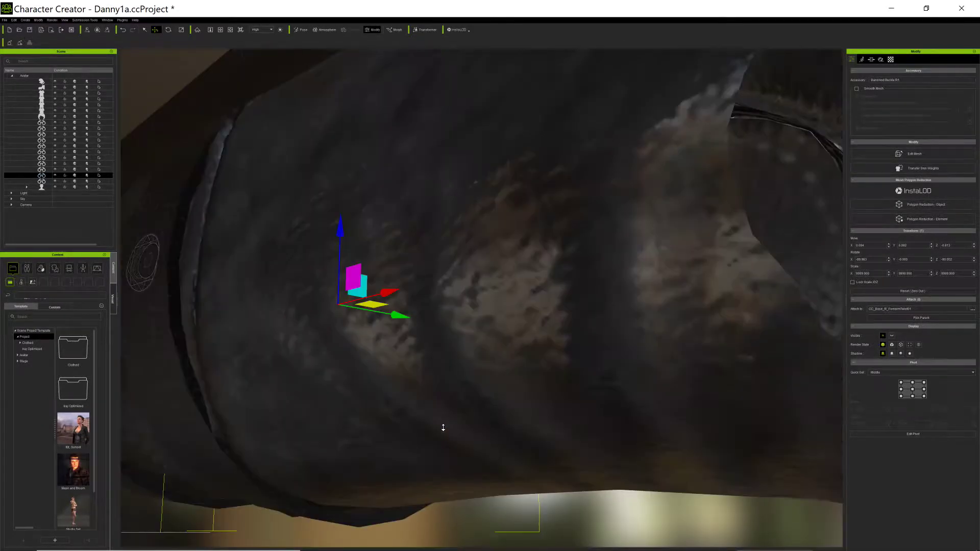
scroll(441, 427, "down", 2)
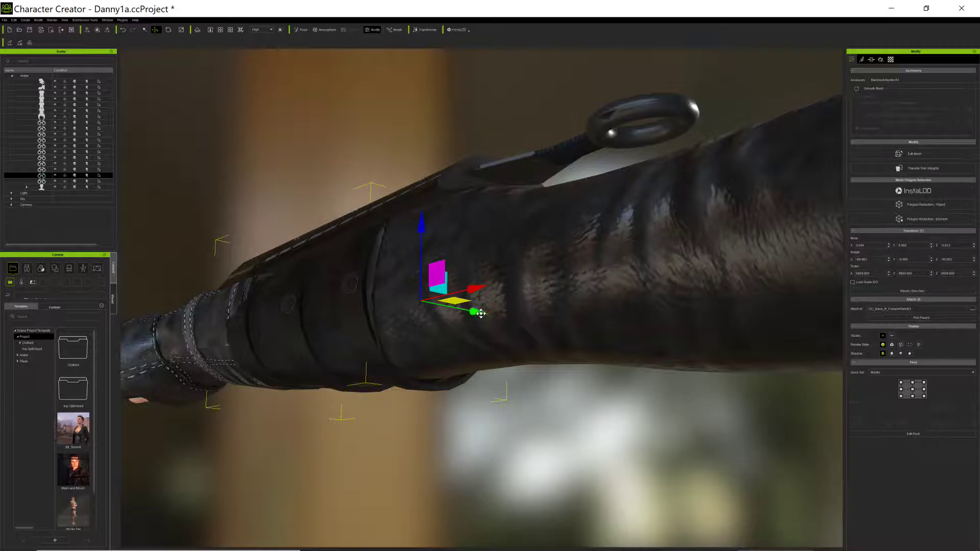
left_click_drag(481, 313, 477, 313)
Examine how the straps fit the sleeve from the inner side, underside and hand end of the forearm.
right_click_drag(455, 395, 386, 400)
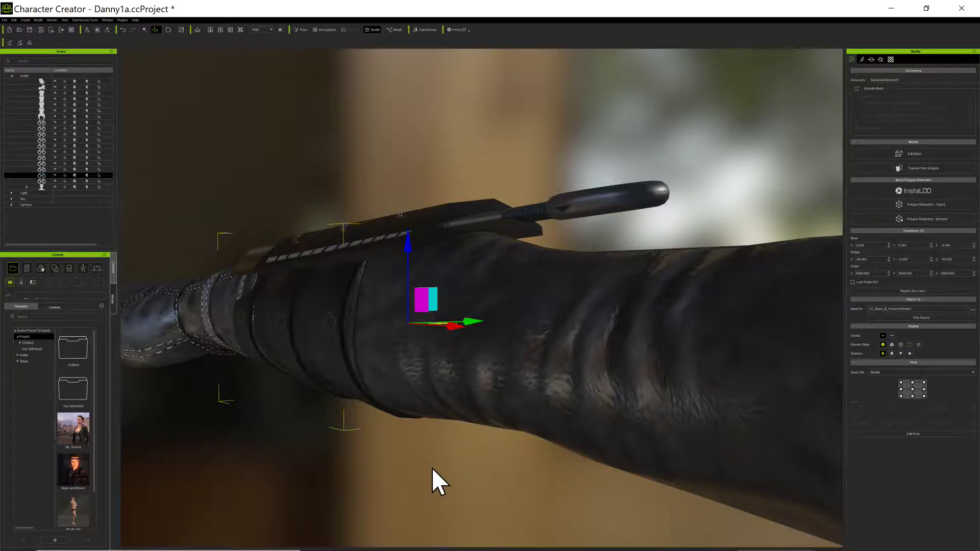
right_click_drag(411, 459, 477, 455)
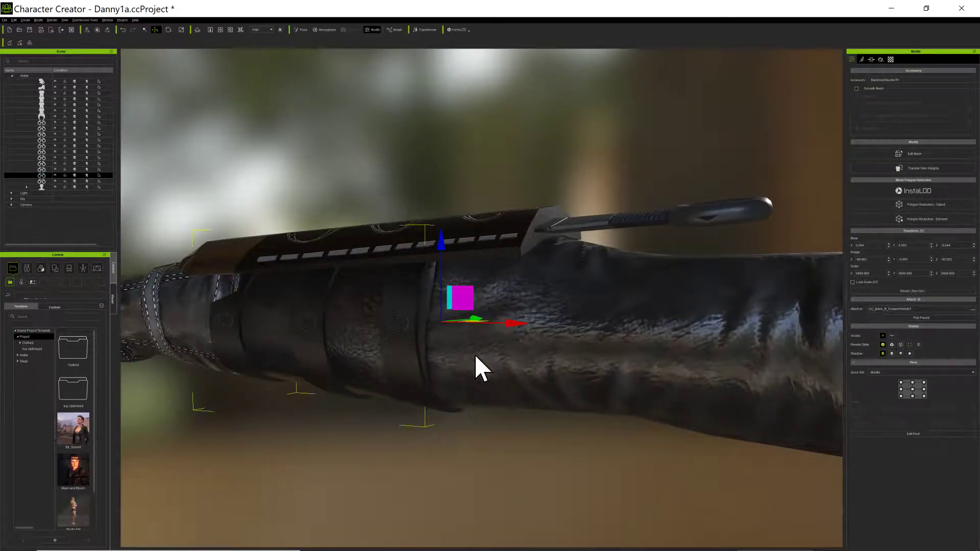
right_click_drag(374, 451, 426, 458)
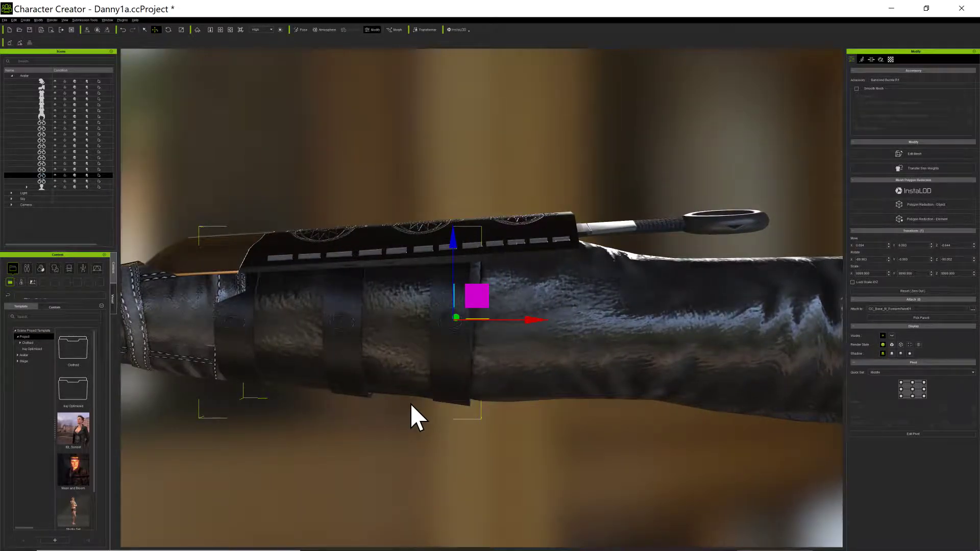
right_click_drag(399, 422, 465, 550)
scroll(445, 492, "down", 10)
right_click_drag(479, 412, 473, 380)
scroll(473, 388, "up", 10)
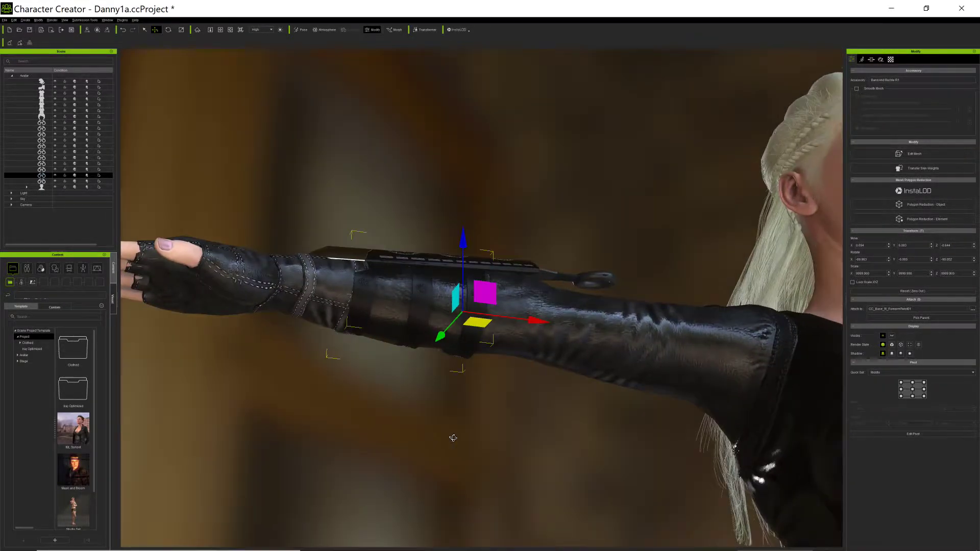
right_click_drag(453, 438, 528, 458)
scroll(527, 456, "up", 3)
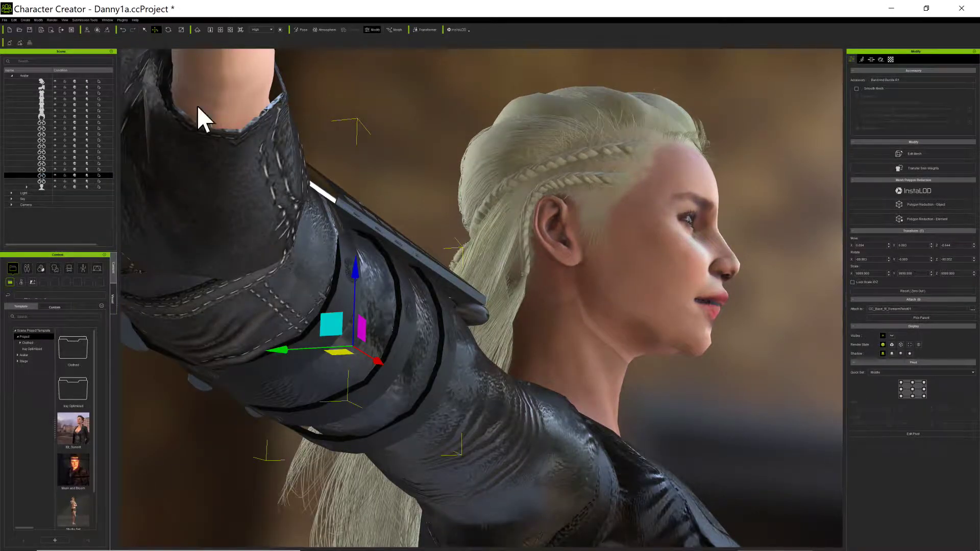
Select the next separate strap accessory on the forearm and move it outward along the green axis and slightly down the blue axis.
left_click(145, 29)
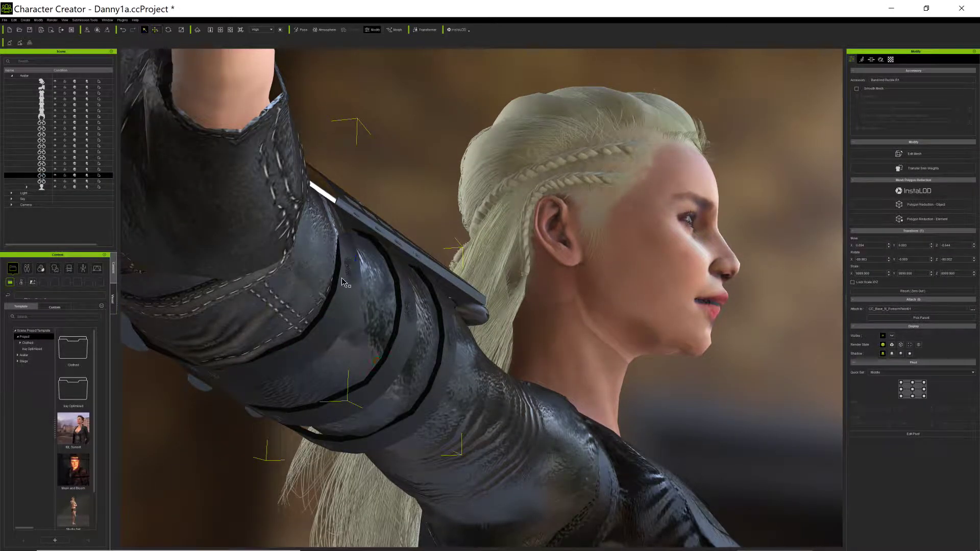
left_click(412, 338)
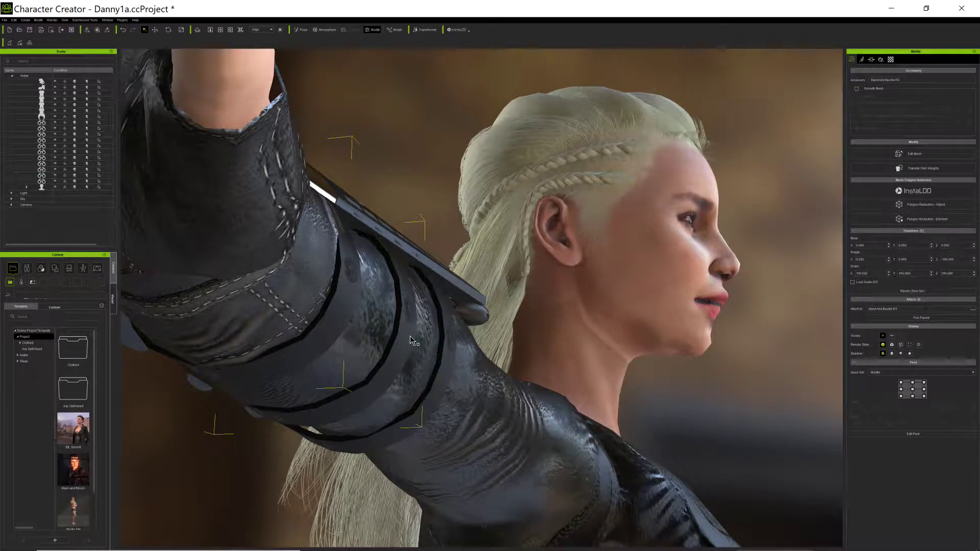
key("f")
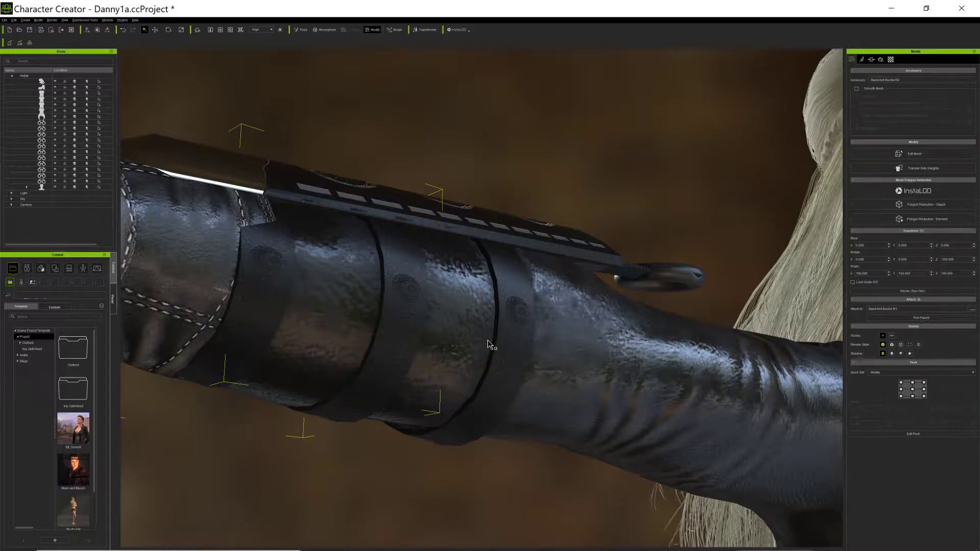
right_click_drag(476, 479, 302, 407)
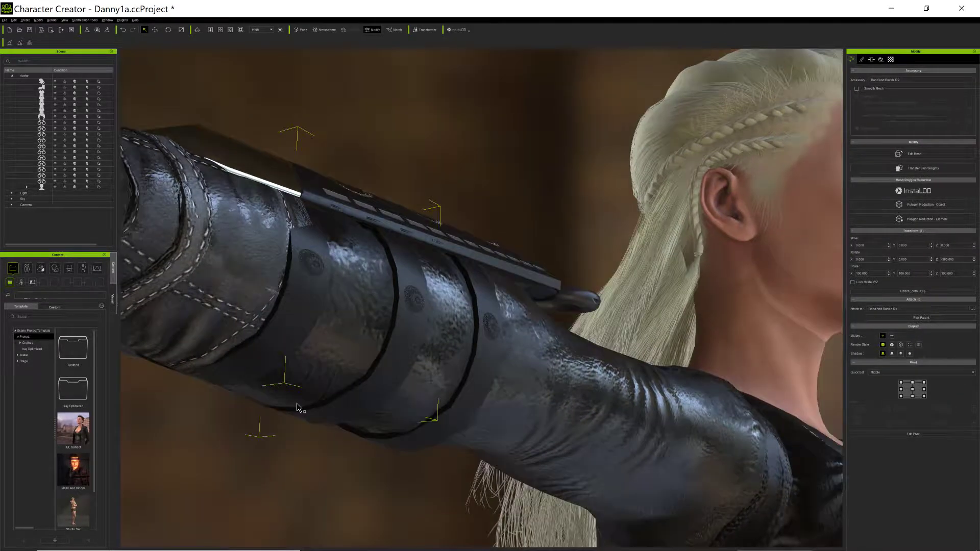
right_click_drag(299, 487, 366, 422)
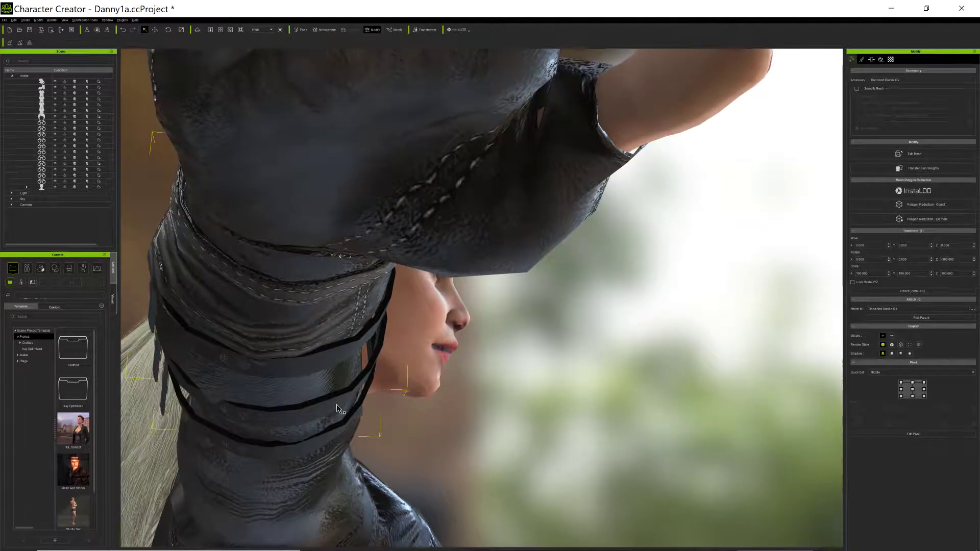
left_click(155, 30)
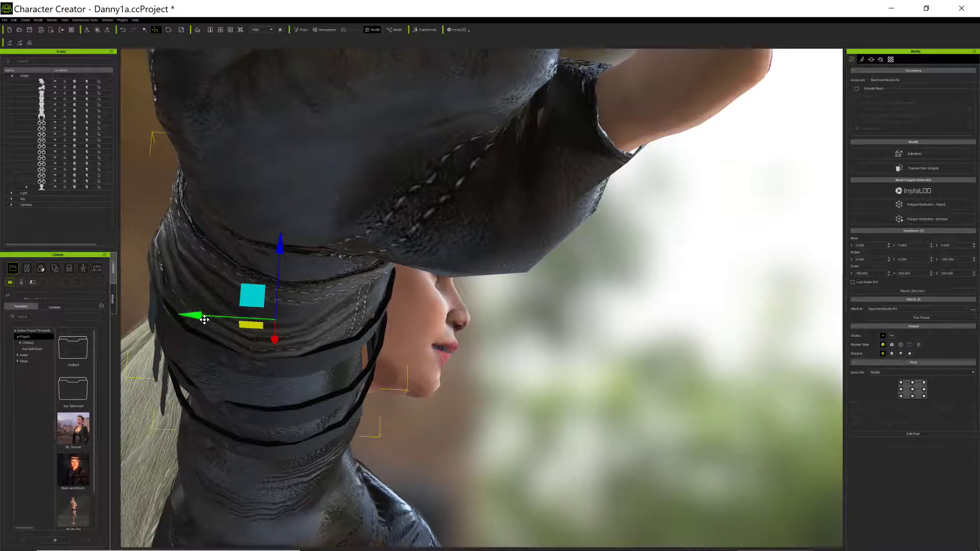
left_click_drag(201, 319, 186, 323)
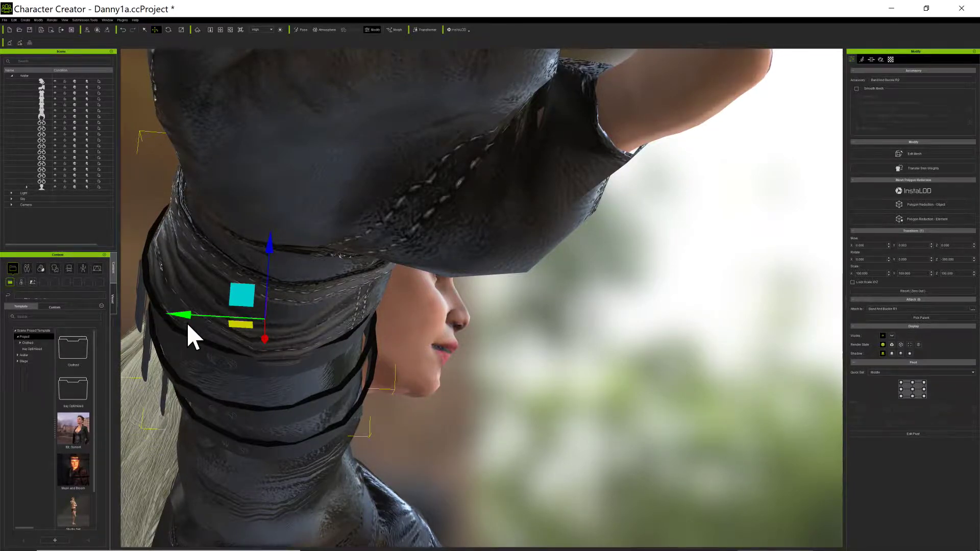
left_click_drag(269, 243, 270, 247)
Check the newly selected strap from the side of the arm and nudge it slightly up along the blue axis.
right_click_drag(457, 405, 379, 418)
scroll(378, 418, "down", 5)
scroll(381, 420, "up", 5)
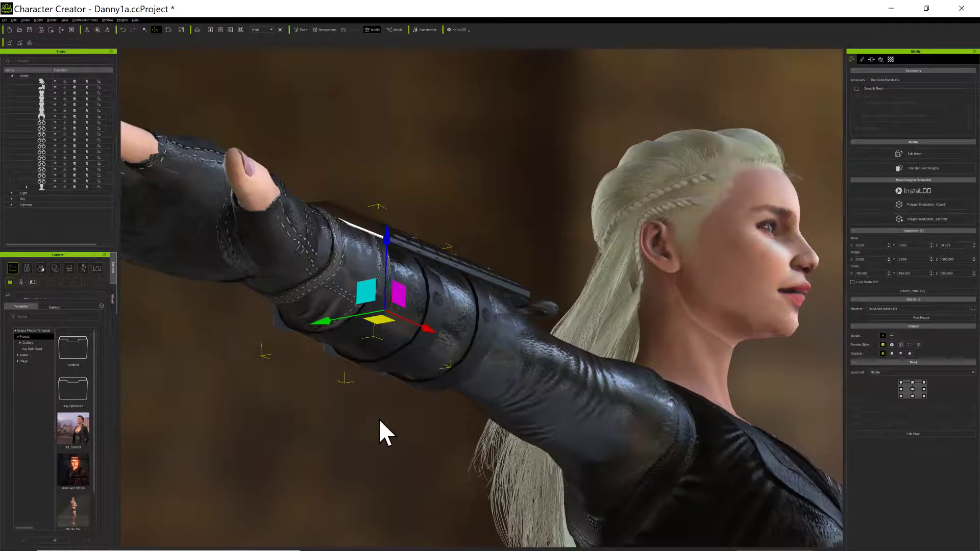
scroll(354, 250, "down", 3)
scroll(353, 250, "up", 2)
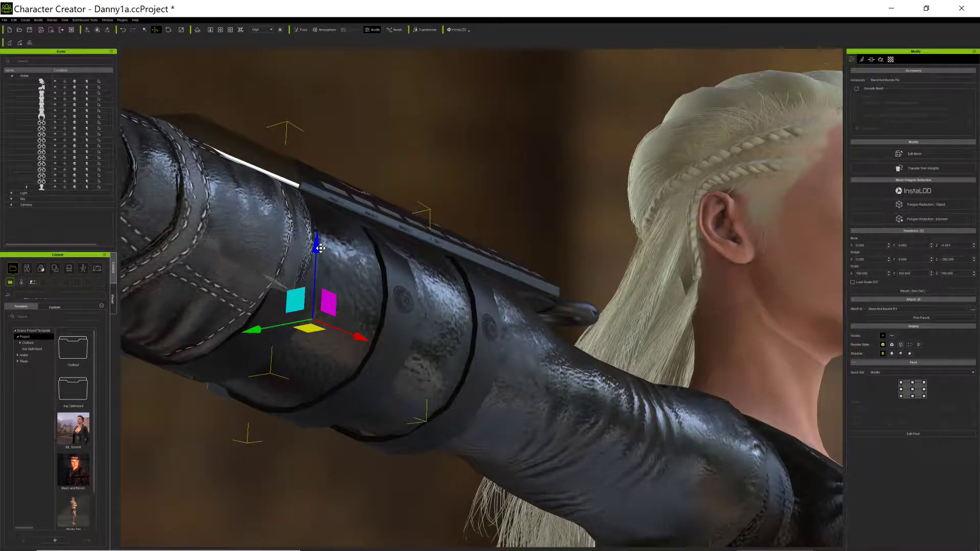
left_click_drag(321, 248, 320, 247)
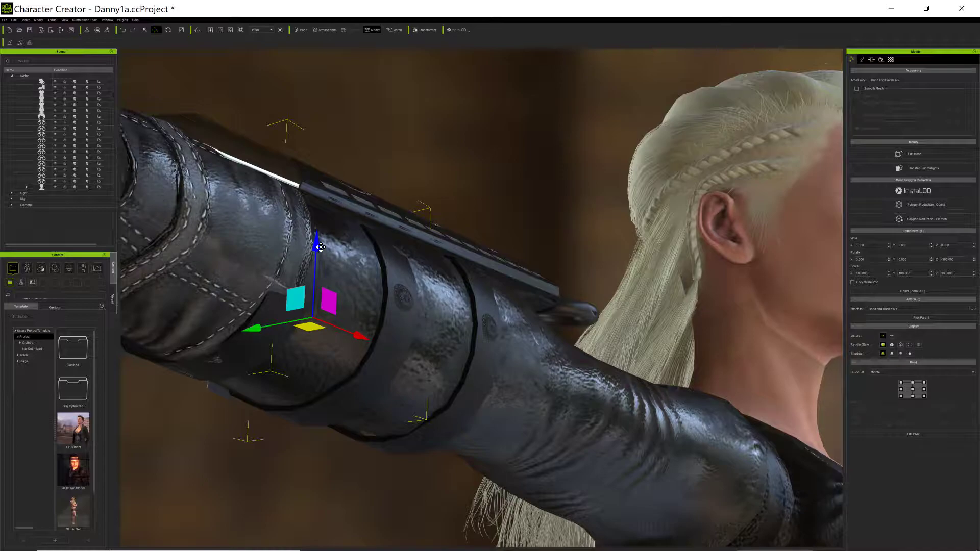
Scale the selected forearm strap slightly along the blue axis and fine-tune its height along the same axis.
left_click(180, 32)
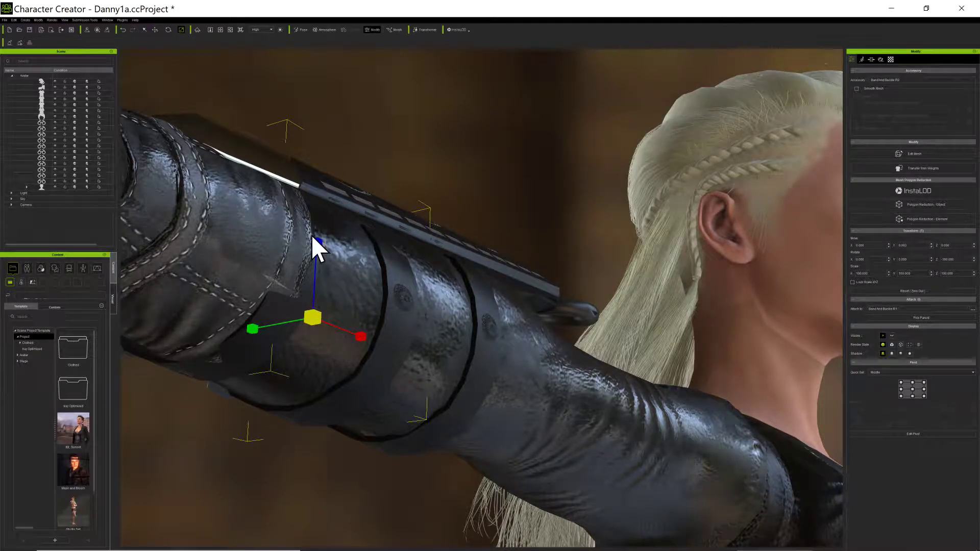
left_click_drag(317, 243, 315, 240)
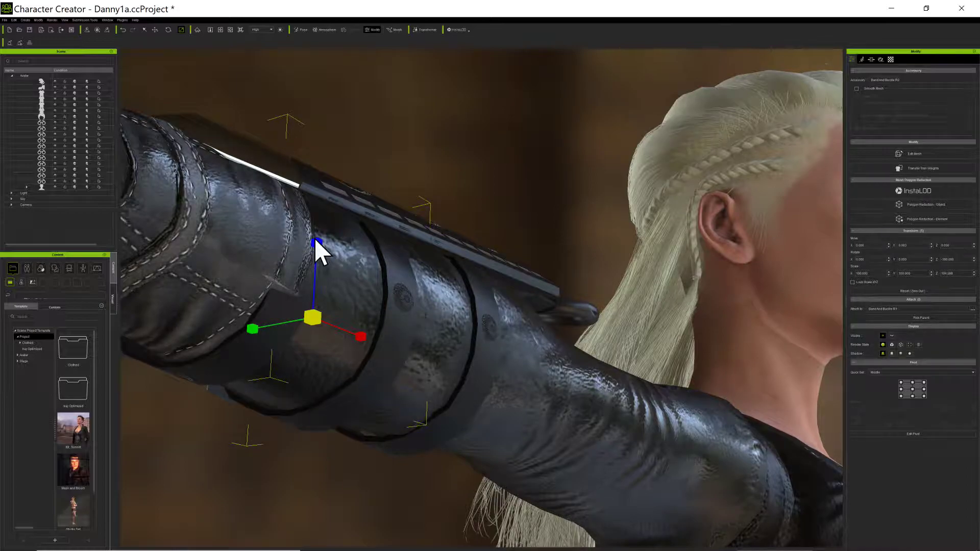
left_click(155, 30)
left_click_drag(320, 248, 321, 247)
Enlarge the strap slightly along the blue axis to fit over the sleeve, judging it from the buckle side of the forearm.
right_click_drag(334, 397, 372, 438)
right_click_drag(364, 508, 549, 455)
right_click_drag(489, 461, 360, 468)
scroll(363, 465, "up", 3)
scroll(362, 465, "down", 4)
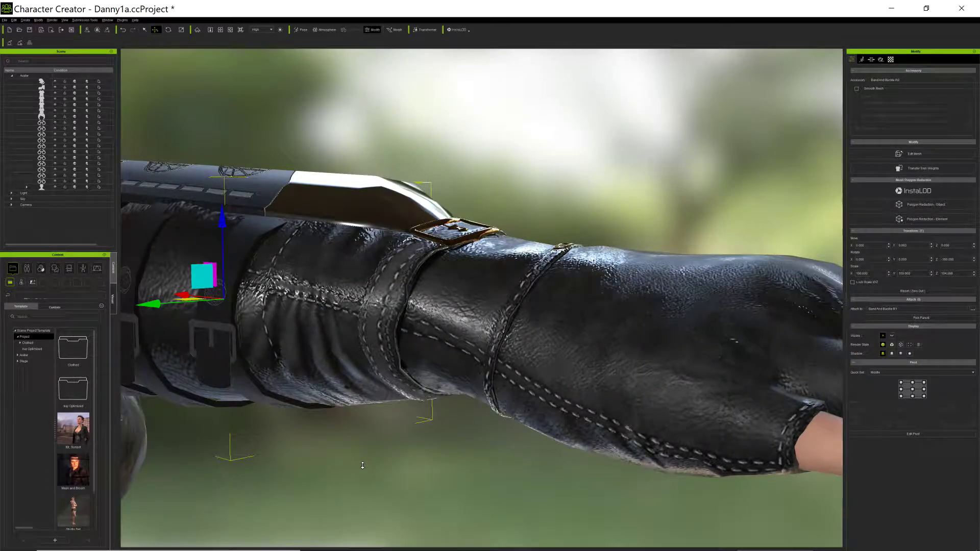
scroll(362, 465, "down", 3)
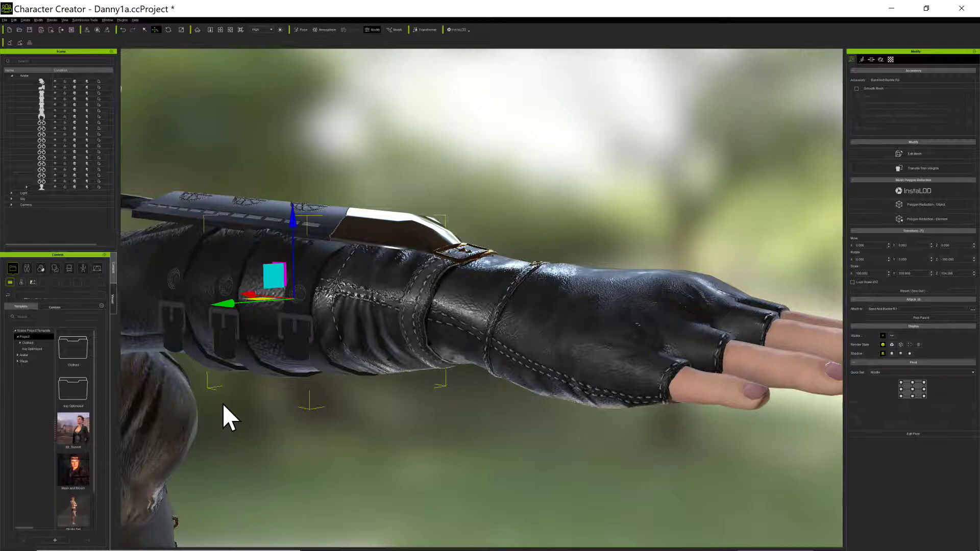
middle_click_drag(222, 403, 352, 432)
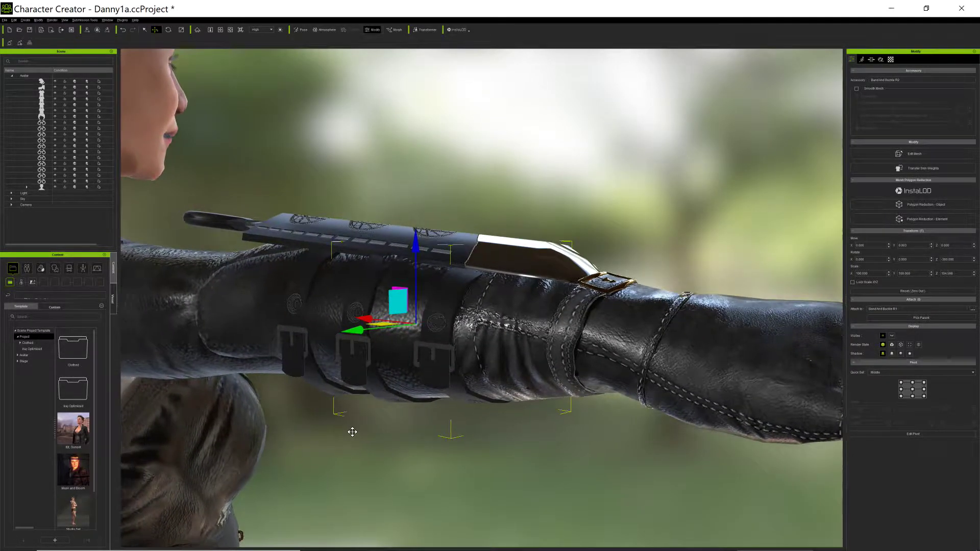
scroll(352, 432, "up", 5)
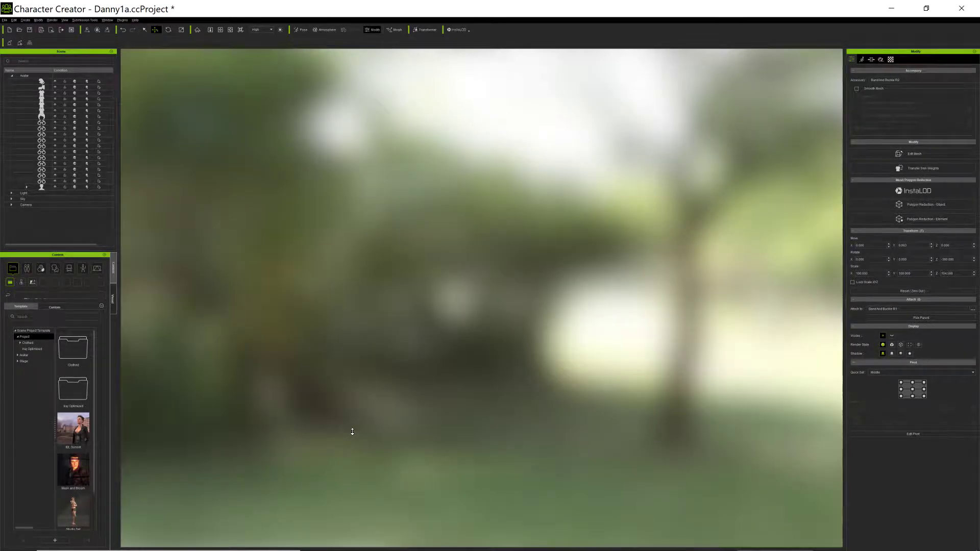
scroll(352, 432, "down", 2)
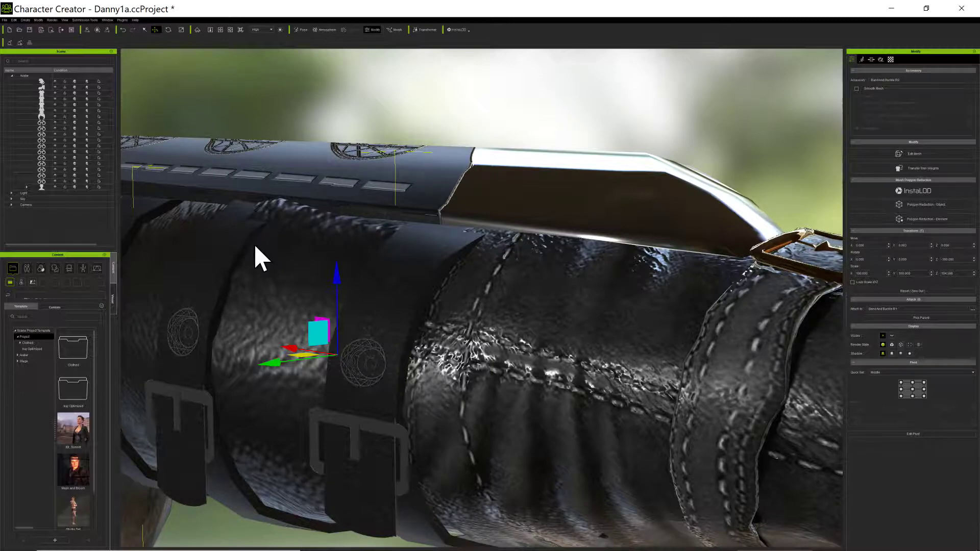
left_click(183, 31)
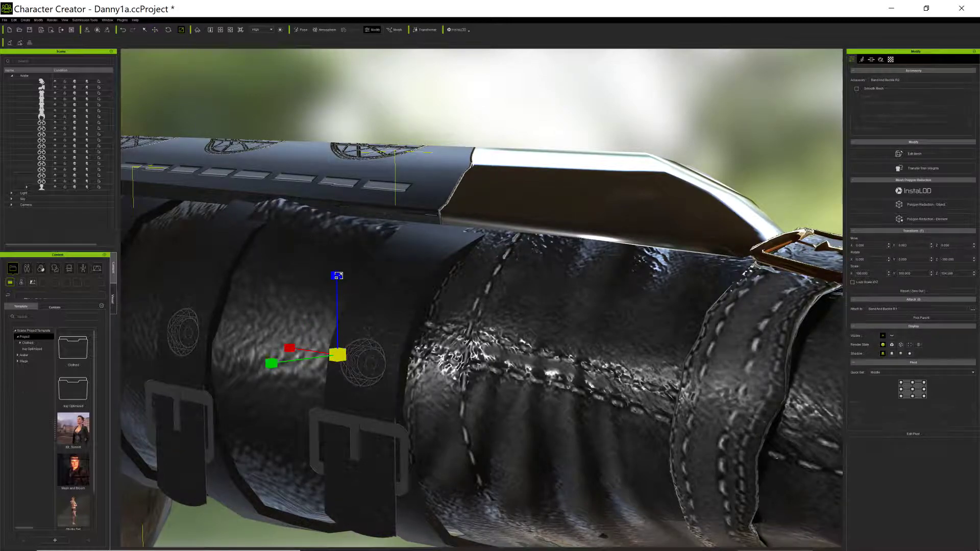
left_click_drag(337, 275, 335, 272)
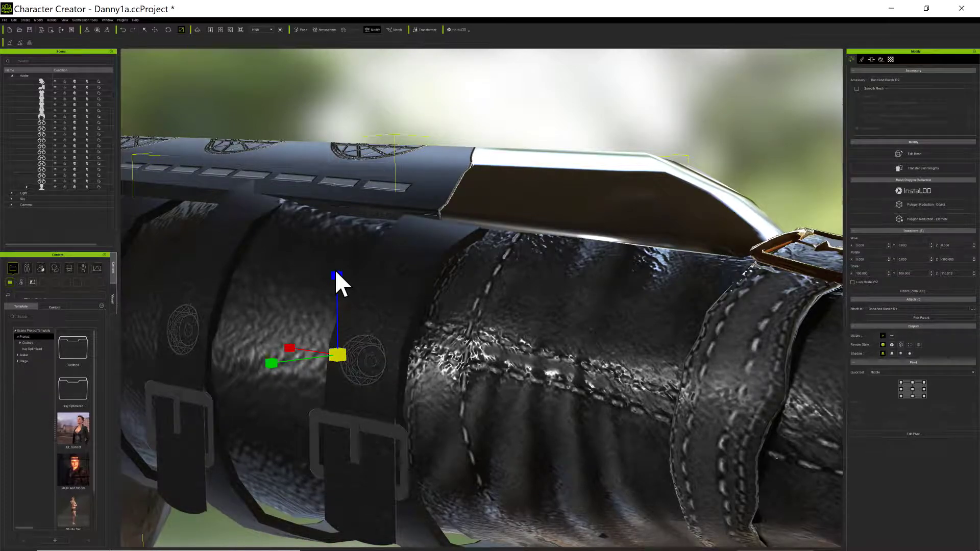
left_click_drag(336, 275, 339, 276)
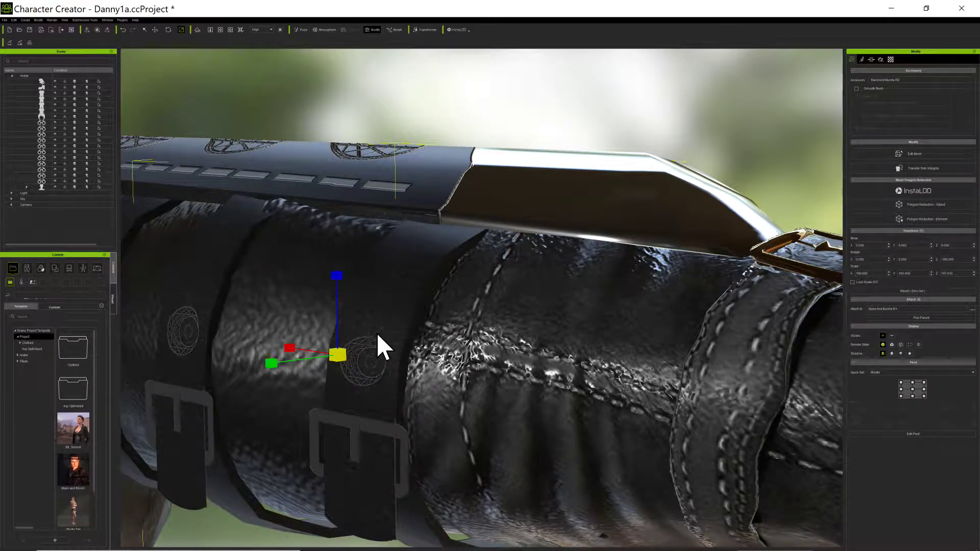
Check the scaled strap from the outer side of the forearm and select the separate strap accessory nearest the wrist.
scroll(384, 333, "down", 3)
right_click_drag(435, 374, 424, 432)
scroll(424, 431, "up", 1)
scroll(418, 427, "down", 1)
right_click_drag(418, 423, 429, 449)
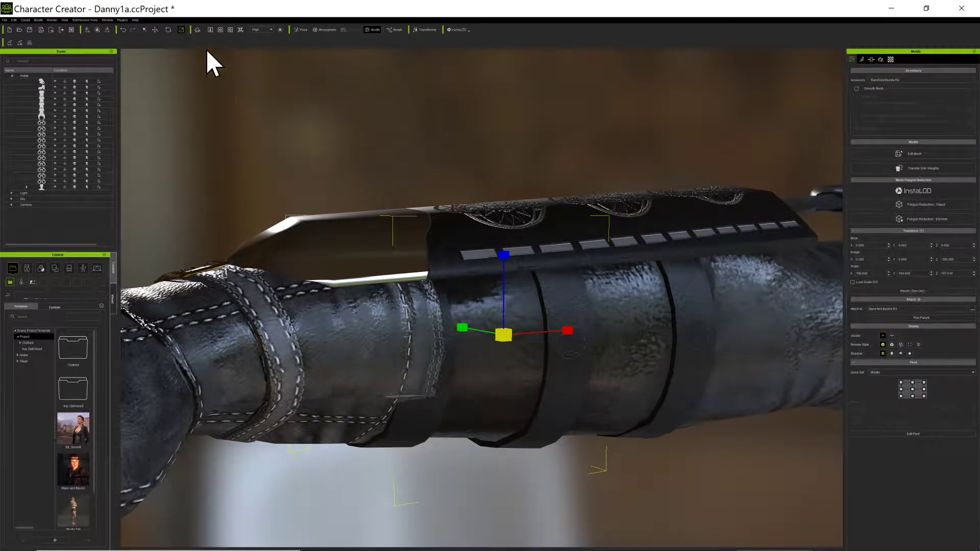
left_click(145, 29)
left_click(430, 432)
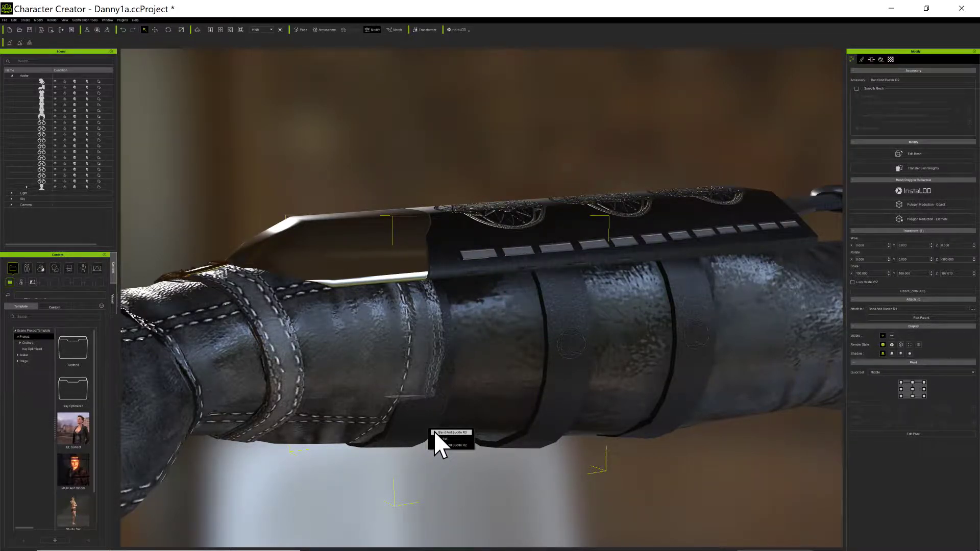
left_click(444, 433)
Scale the wrist-end strap down slightly along the red axis and up along the green axis.
right_click_drag(492, 499, 502, 284)
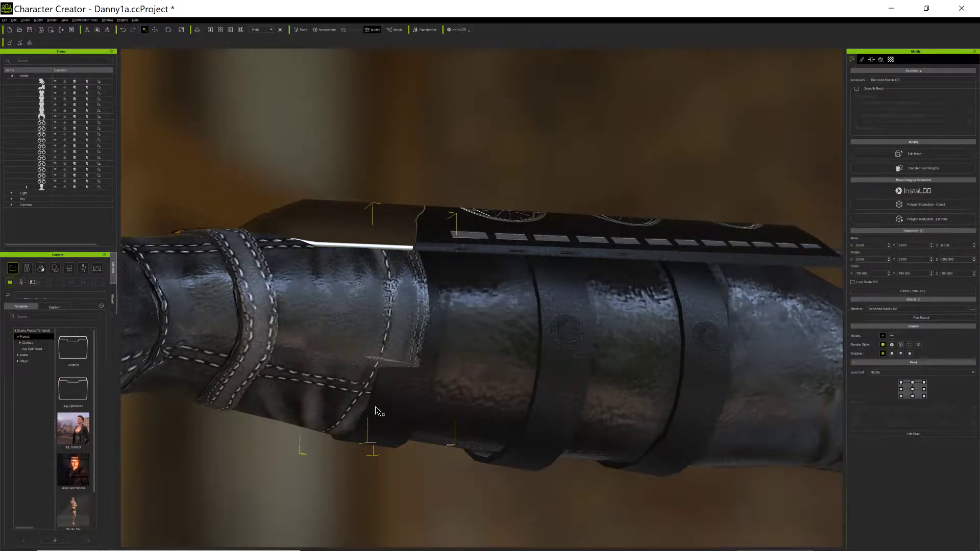
right_click_drag(496, 506, 465, 432)
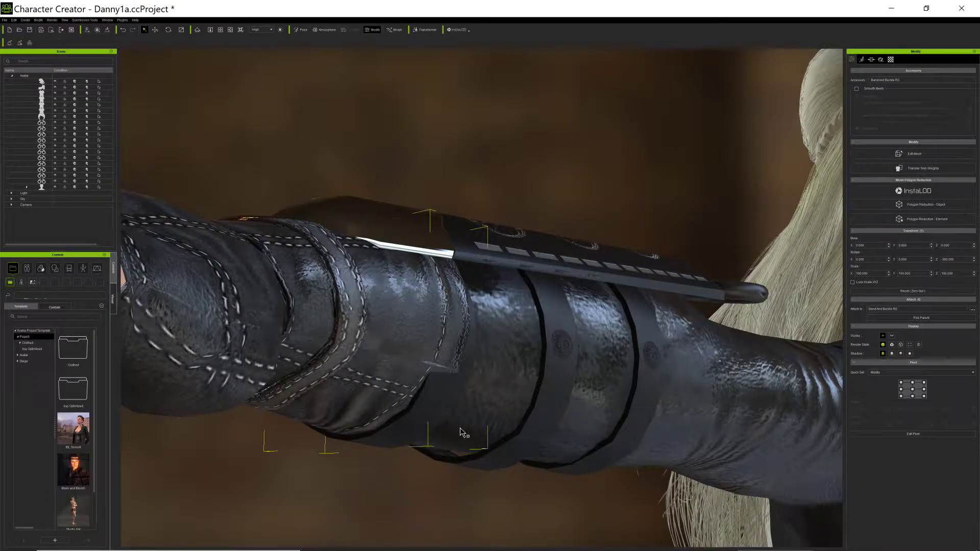
left_click(181, 31)
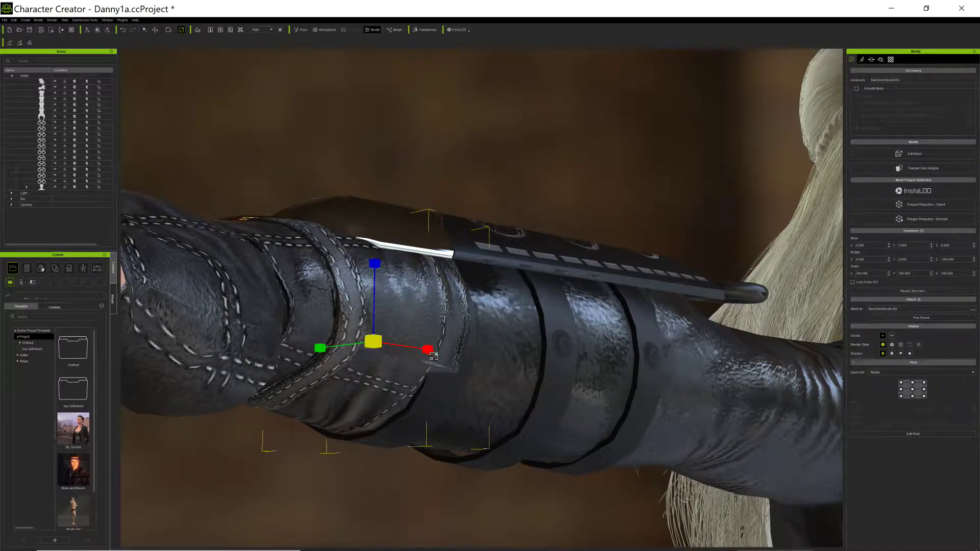
left_click_drag(430, 354, 426, 352)
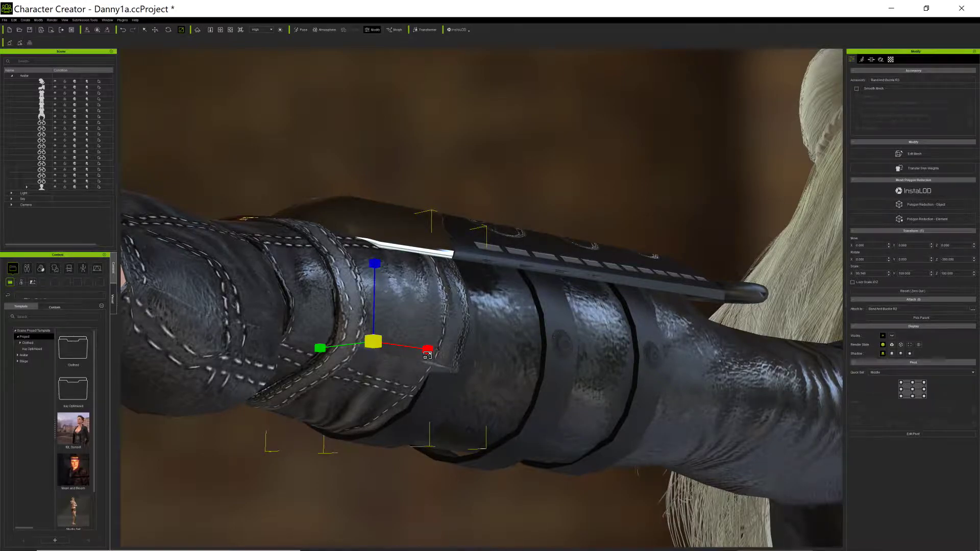
middle_click_drag(387, 411, 305, 347)
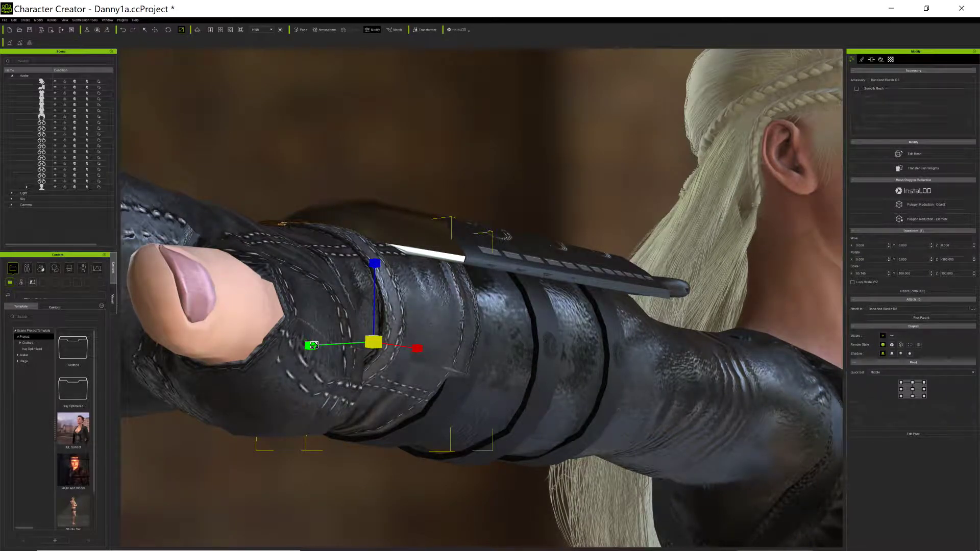
left_click_drag(315, 347, 304, 342)
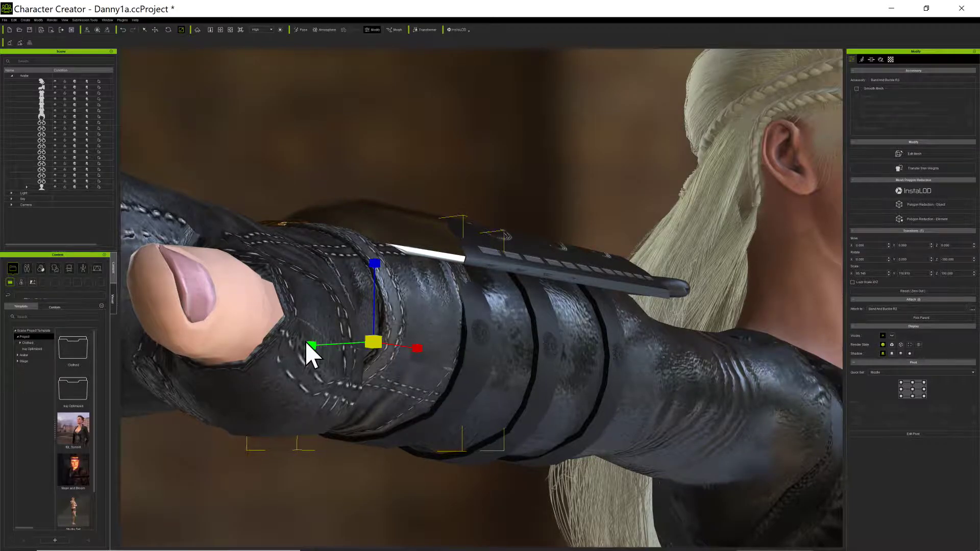
Move the wrist-end strap slightly inward against the green-axis direction, viewing the arm from the hand end.
right_click_drag(423, 429, 456, 434)
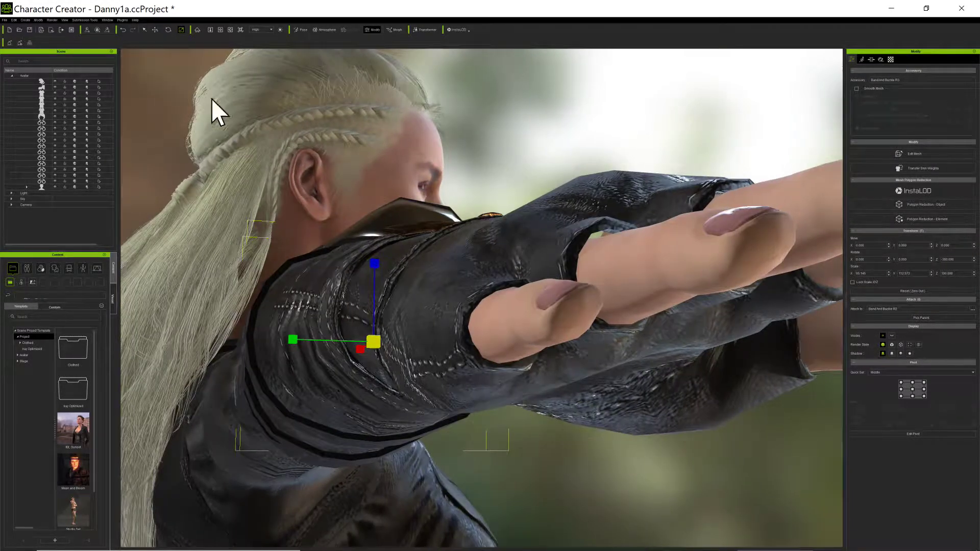
left_click(154, 31)
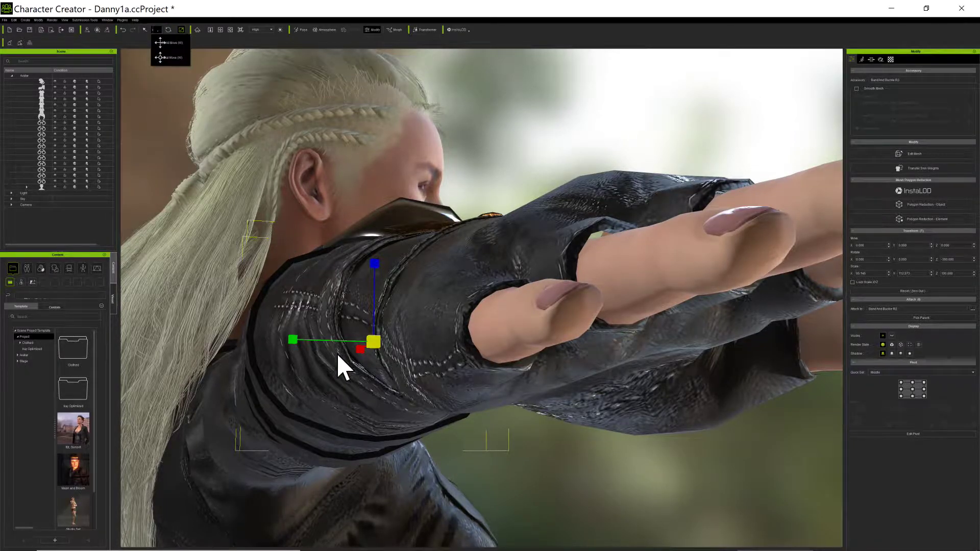
left_click(174, 56)
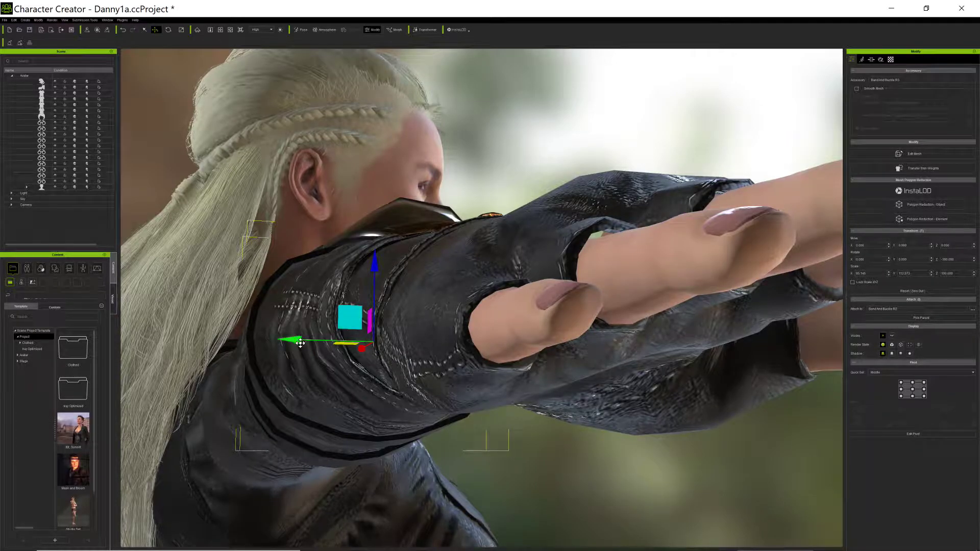
left_click_drag(303, 344, 310, 348)
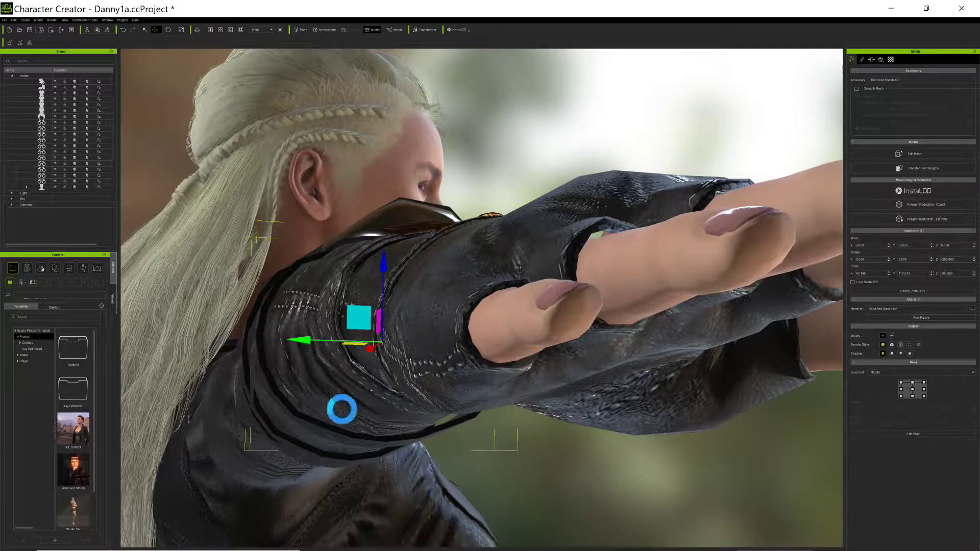
Fine-tune the wrist-end strap's scale along the green axis and check the whole arm from a distance.
right_click_drag(354, 476, 459, 540)
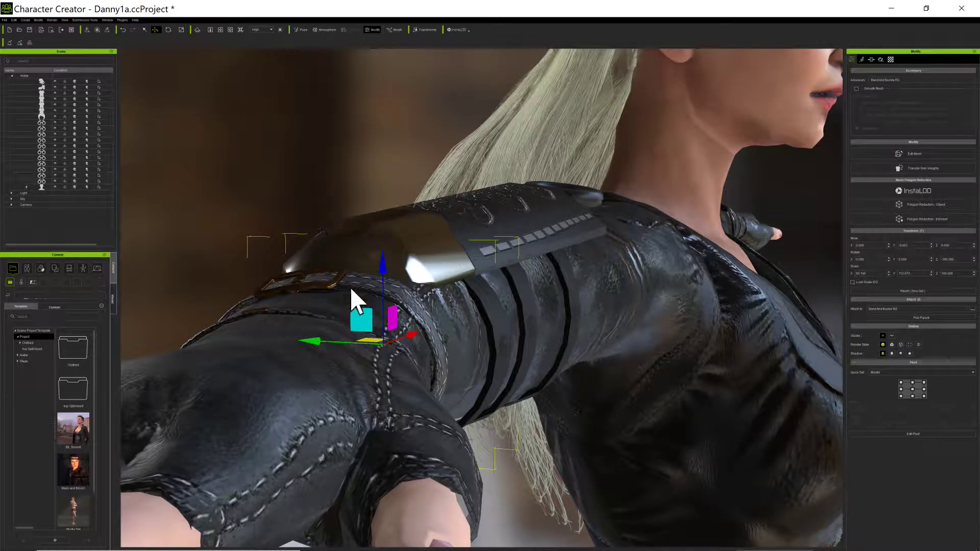
left_click(183, 31)
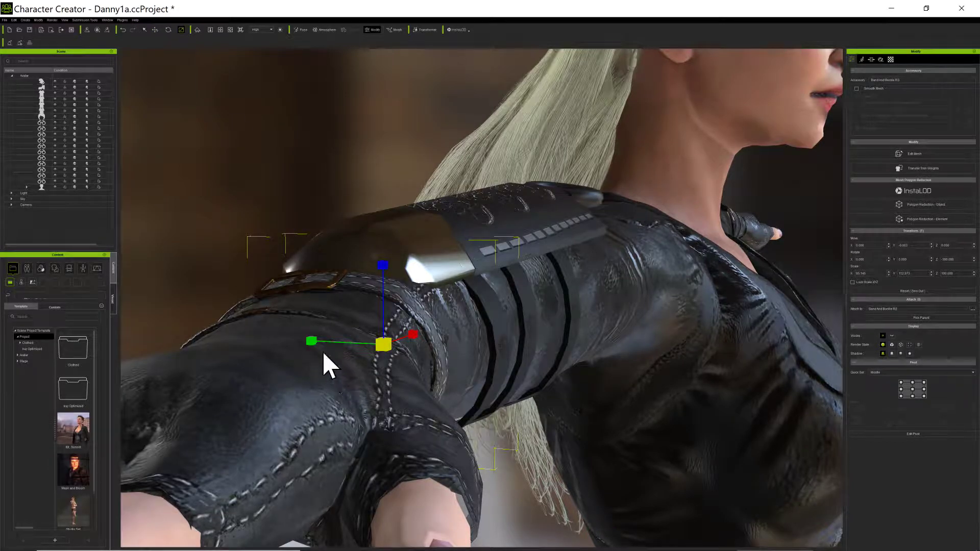
left_click_drag(317, 348, 318, 346)
right_click_drag(354, 442, 335, 550)
scroll(409, 431, "down", 5)
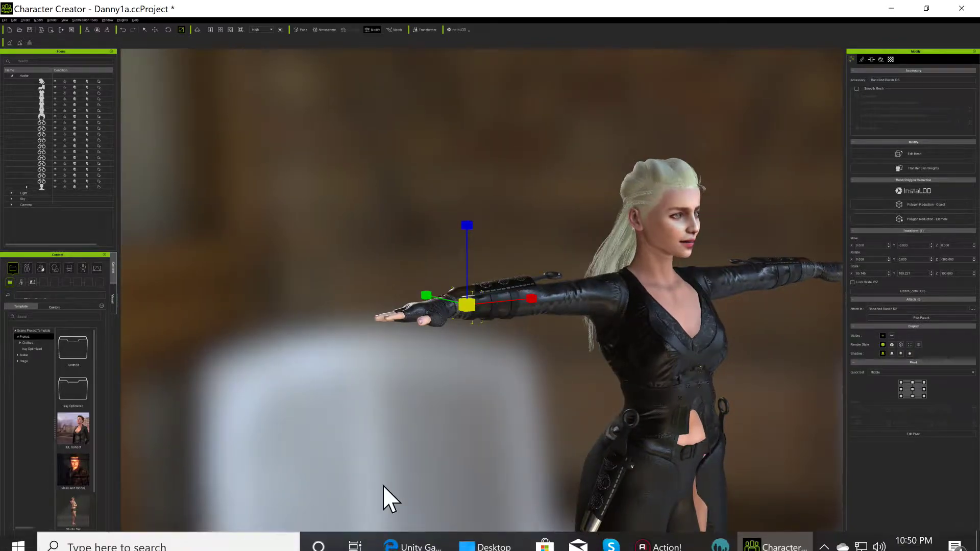
Select the jacket through its sleeve between the straps on the buckle side of the forearm.
left_click(145, 31)
right_click_drag(479, 426, 656, 437)
scroll(655, 435, "up", 3)
right_click_drag(566, 440, 534, 403)
scroll(552, 444, "up", 3)
scroll(574, 448, "up", 3)
scroll(573, 447, "up", 3)
scroll(567, 453, "down", 5)
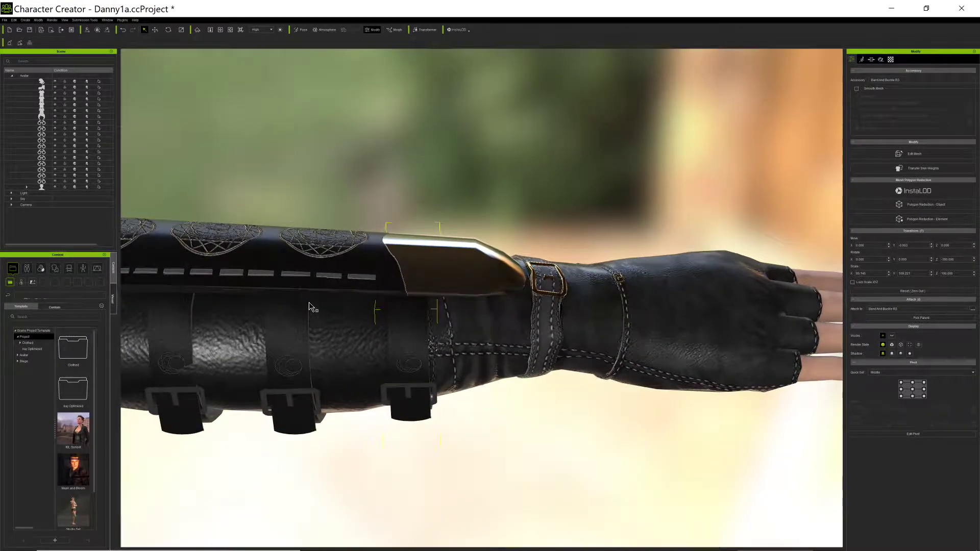
left_click(340, 347)
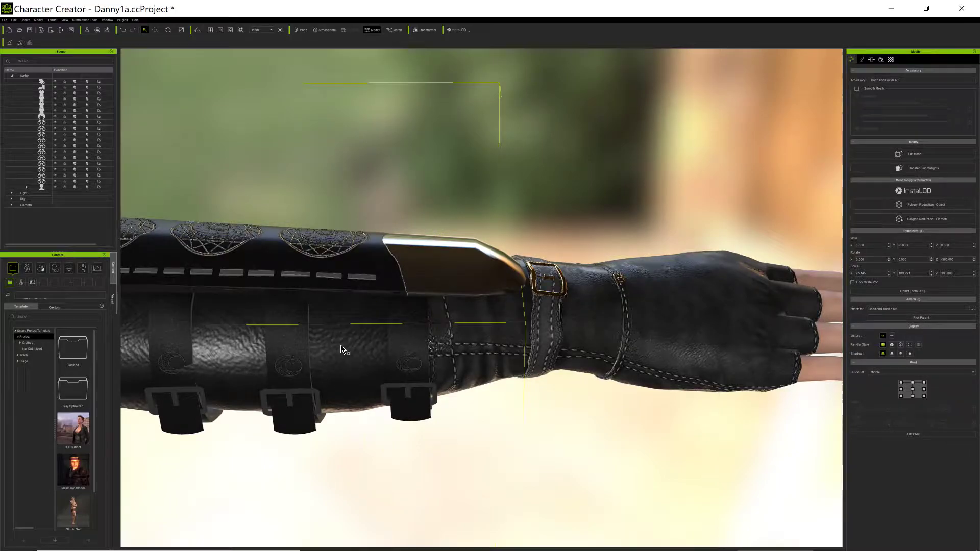
Edit the jacket's mesh by moving a sleeve vertex below the knife sheath along the green and blue axes, and exit mesh editing.
left_click(890, 60)
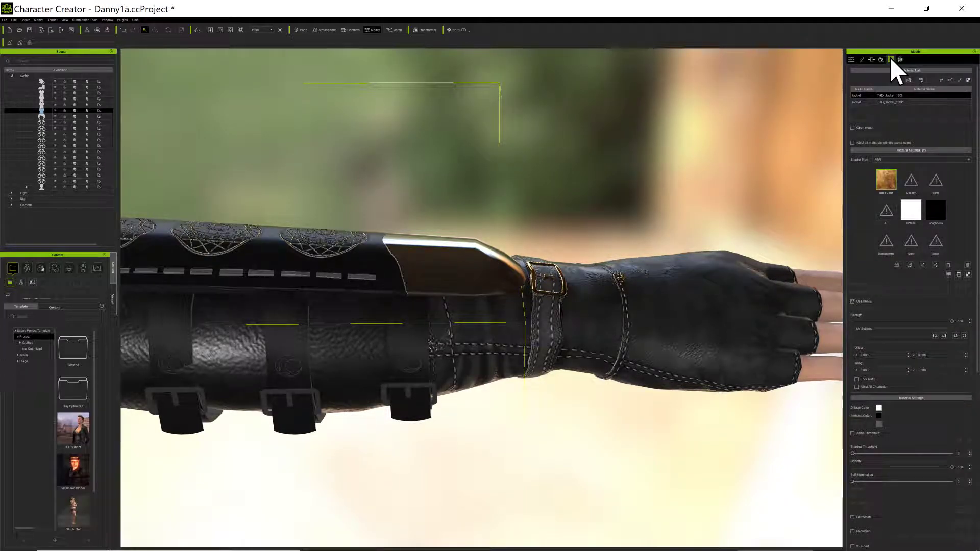
left_click(851, 60)
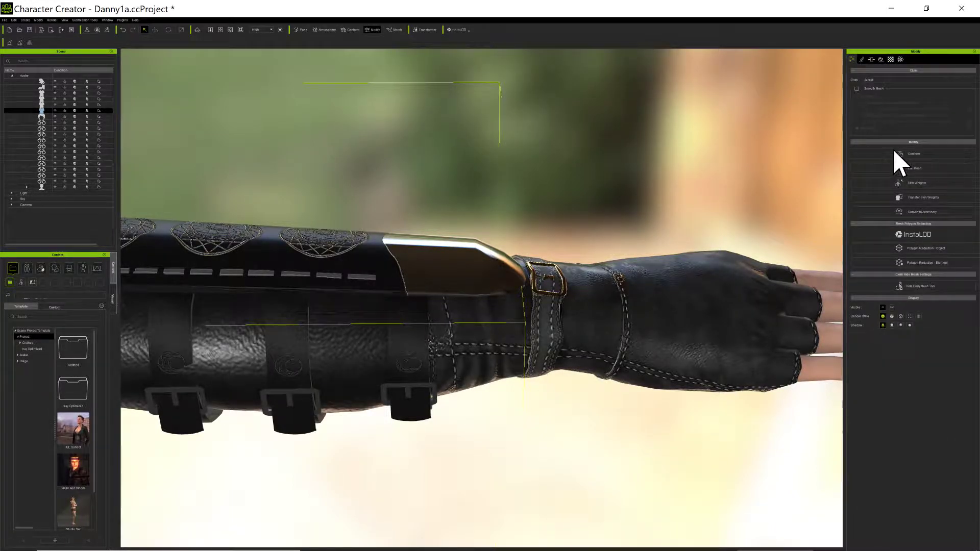
left_click(912, 172)
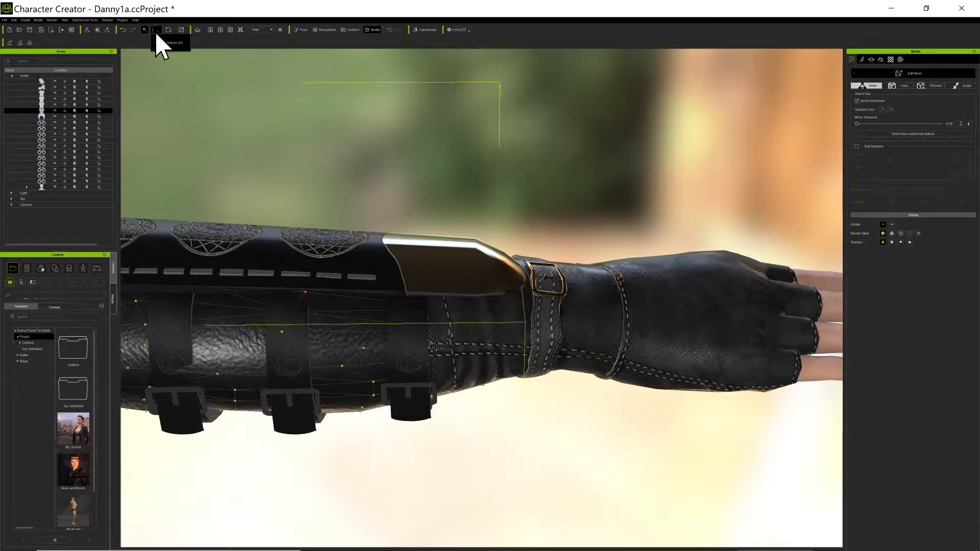
key("w")
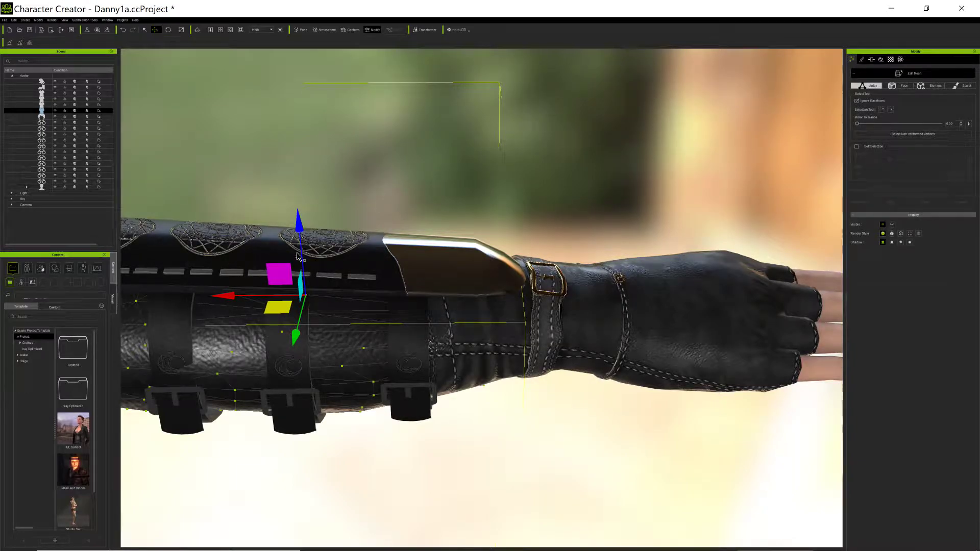
left_click_drag(299, 341, 300, 335)
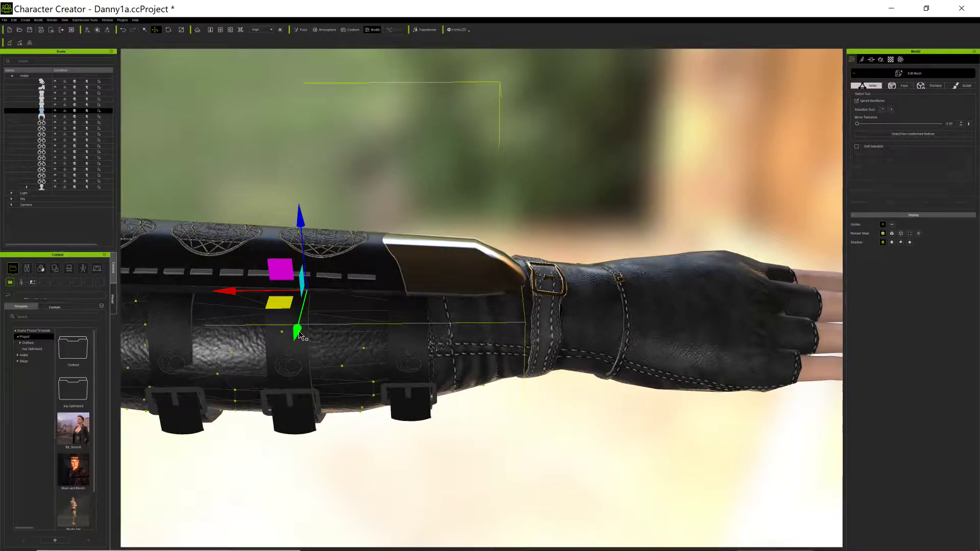
left_click_drag(301, 218, 310, 229)
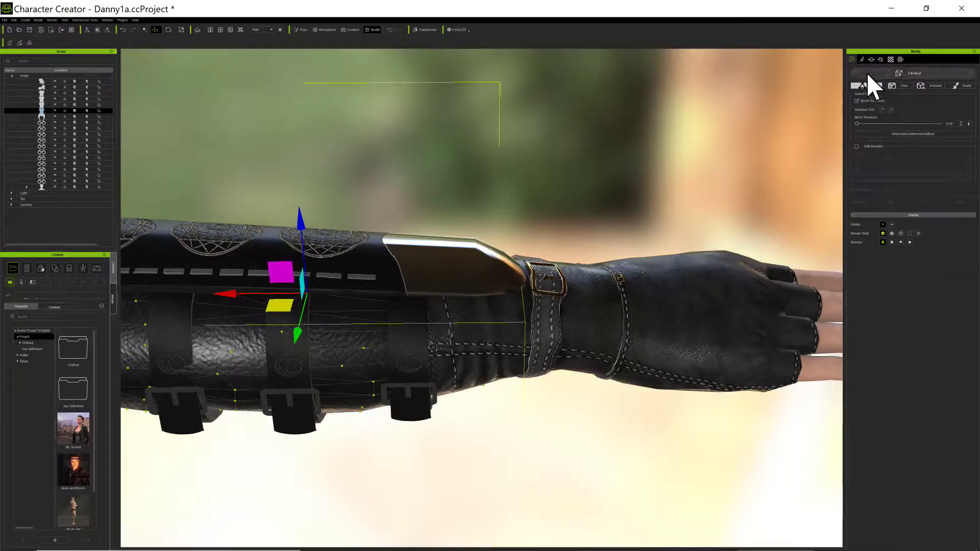
left_click(868, 74)
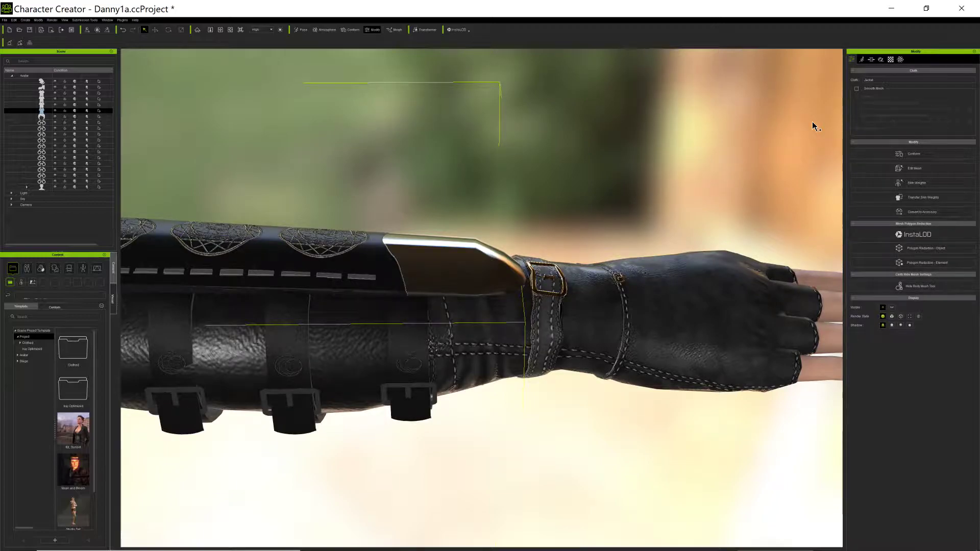
Edit the jacket mesh by moving the sleeve vertex beside the elbow-end strap's buckle slightly along the green axis, and exit mesh editing.
left_click(895, 169)
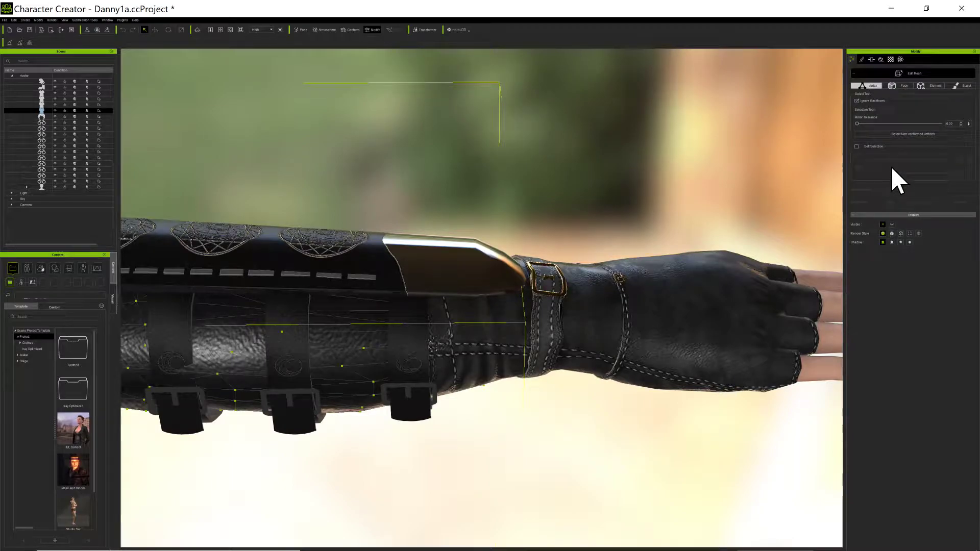
left_click(217, 375)
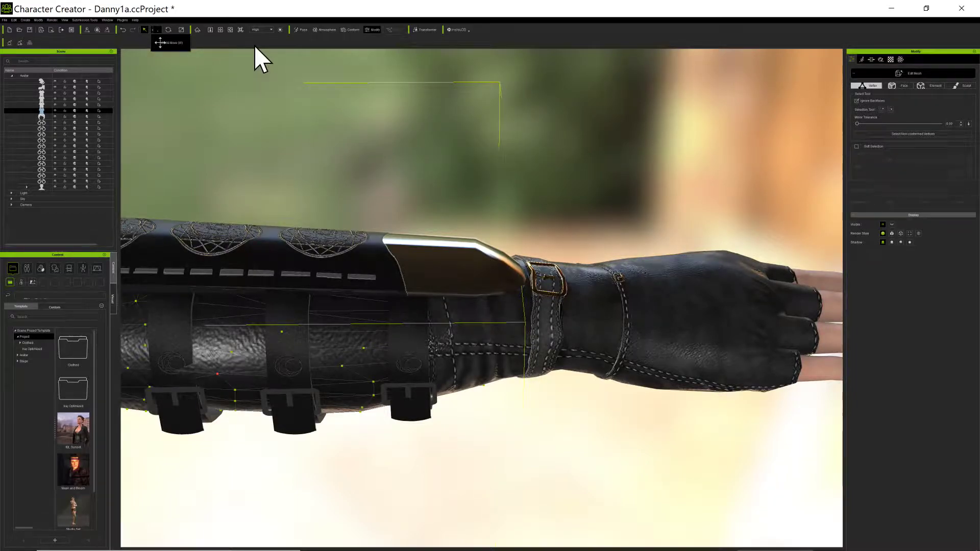
left_click(156, 29)
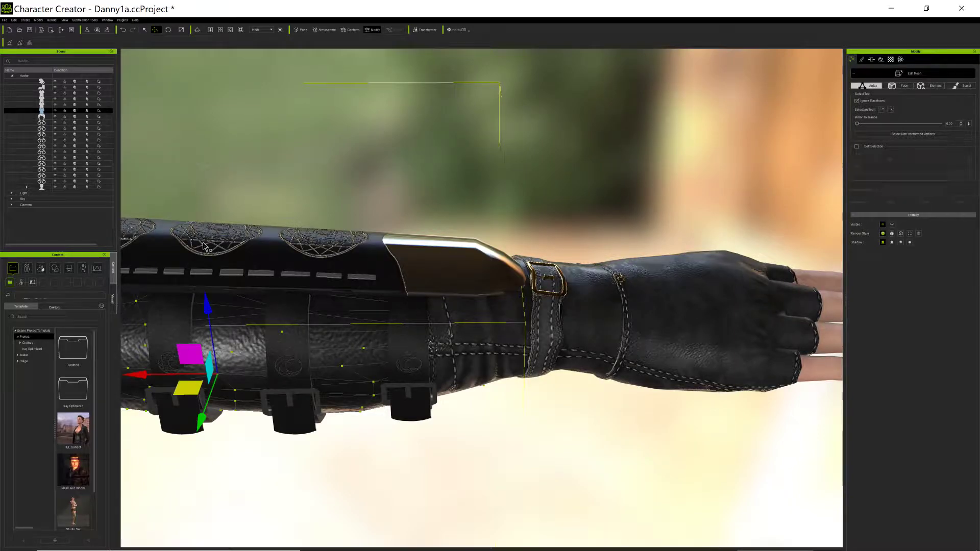
left_click_drag(201, 429, 201, 426)
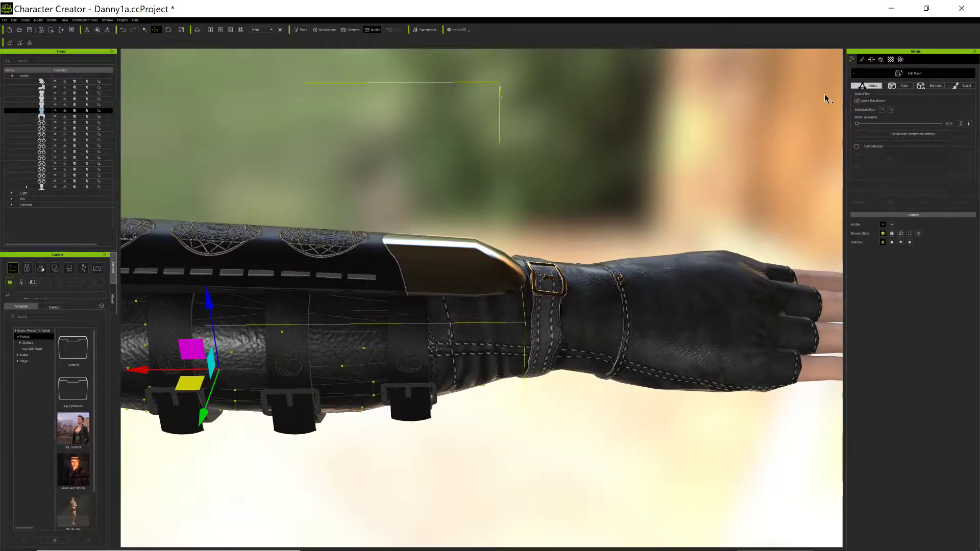
left_click(858, 74)
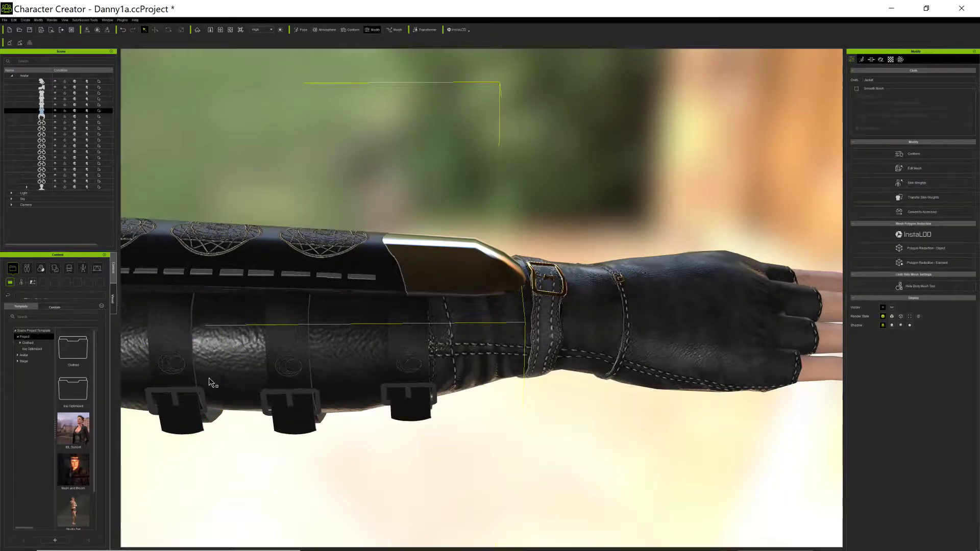
Deselect the jacket and examine how the straps sit on the sleeve along the buckle side of the forearm, from afar and close up.
scroll(420, 409, "down", 3)
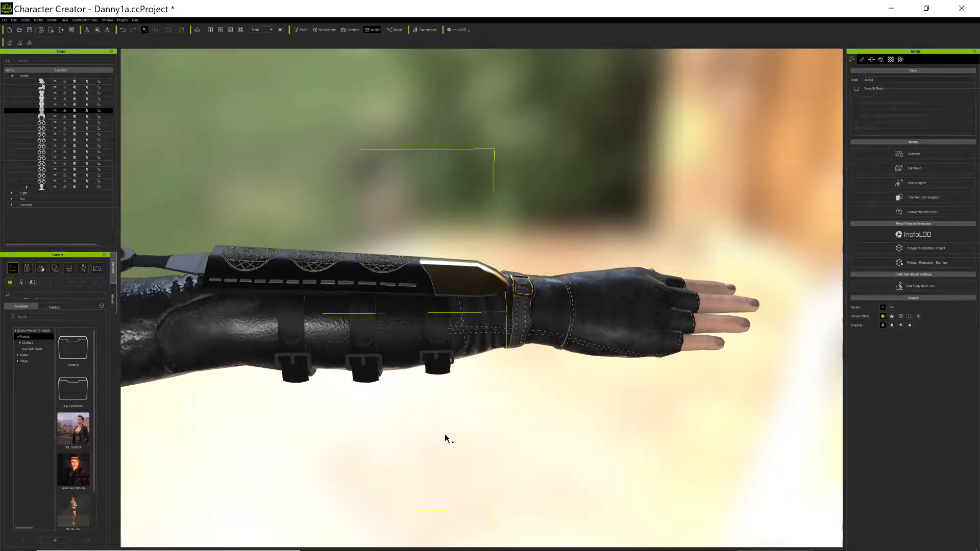
scroll(430, 452, "down", 4)
scroll(430, 447, "down", 2)
right_click_drag(428, 446, 373, 379)
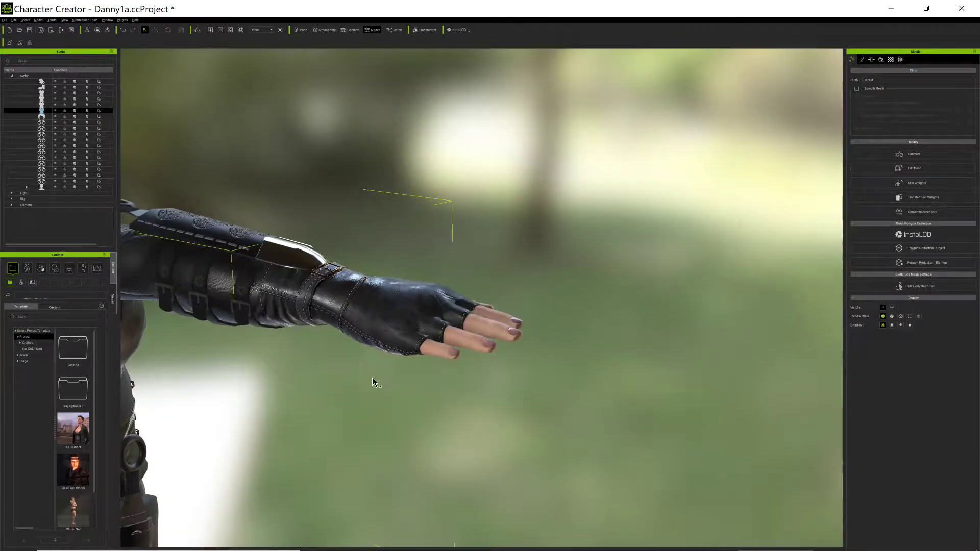
left_click(270, 456)
middle_click_drag(266, 447, 398, 450)
scroll(397, 446, "up", 4)
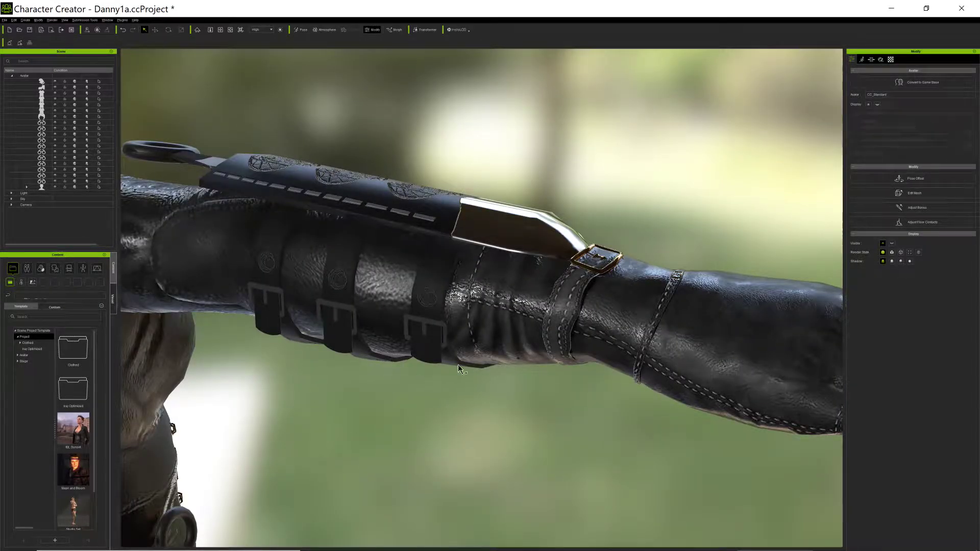
middle_click_drag(433, 440, 469, 383)
right_click_drag(469, 383, 456, 349)
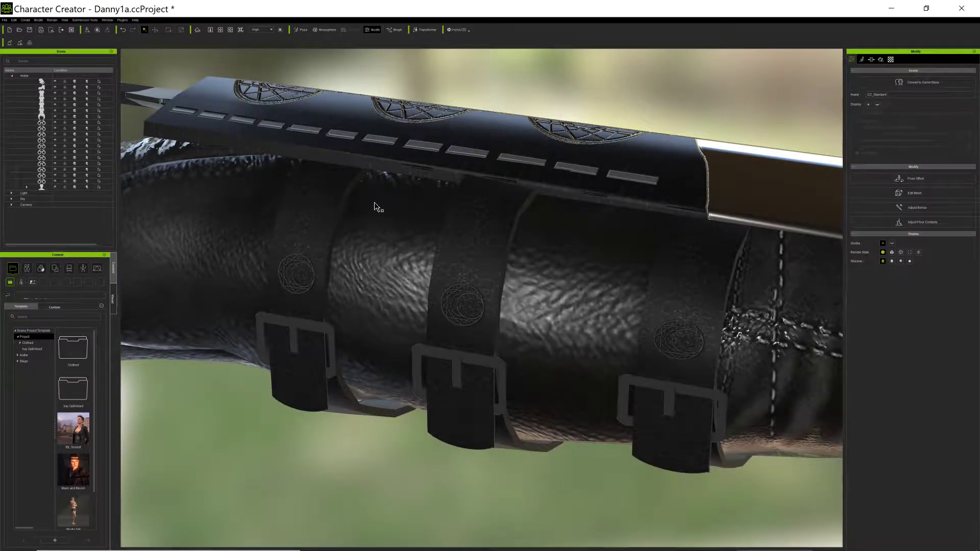
scroll(571, 413, "down", 5)
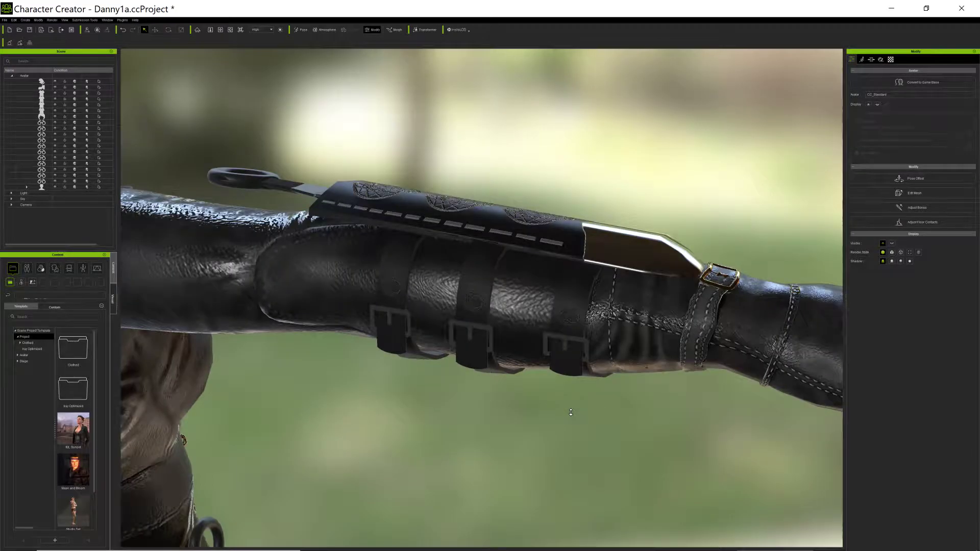
scroll(571, 412, "up", 2)
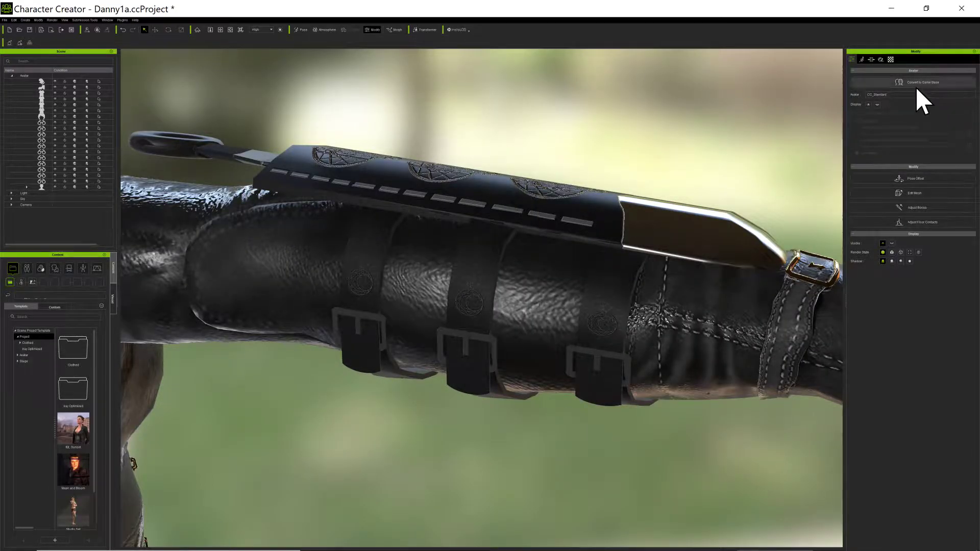
Examine the fit of the straps and knife sheath from the underside and the thumb side of the arm.
scroll(691, 275, "down", 3)
right_click_drag(690, 274, 383, 439)
scroll(574, 439, "up", 5)
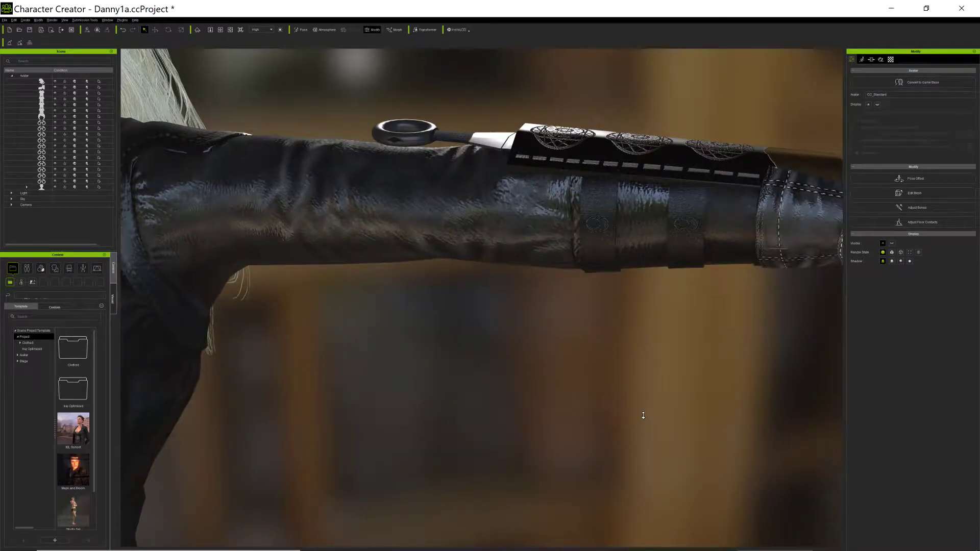
right_click_drag(643, 416, 652, 395)
scroll(651, 394, "down", 5)
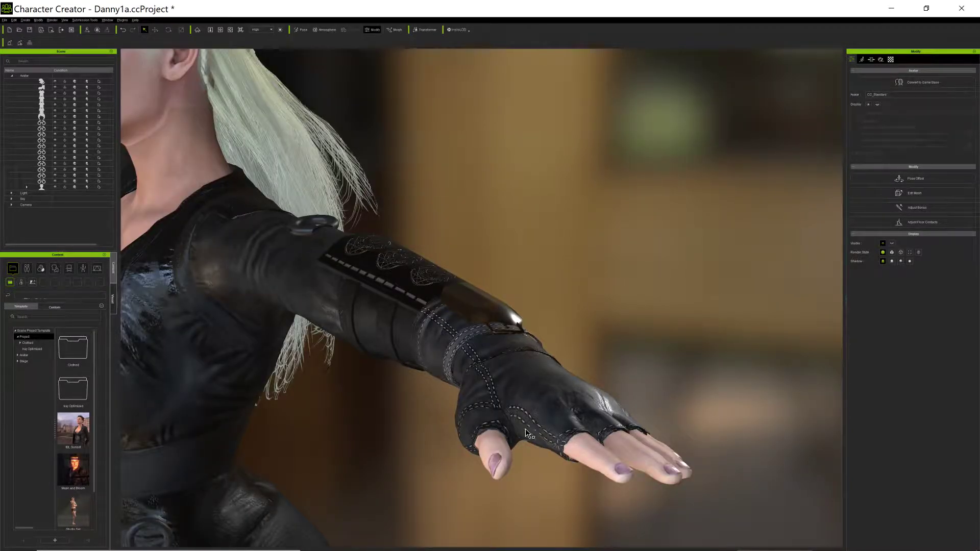
right_click_drag(531, 433, 570, 433)
scroll(561, 436, "up", 4)
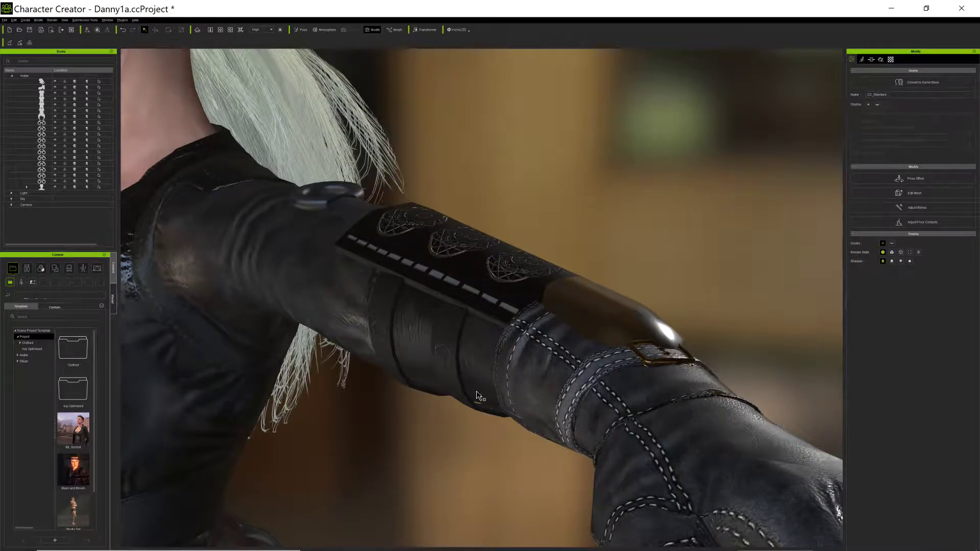
Select the forearm straps Band And Buckle L1 and L2 in turn while viewing both sides of the arm, finishing with L1 selected.
left_click(450, 362)
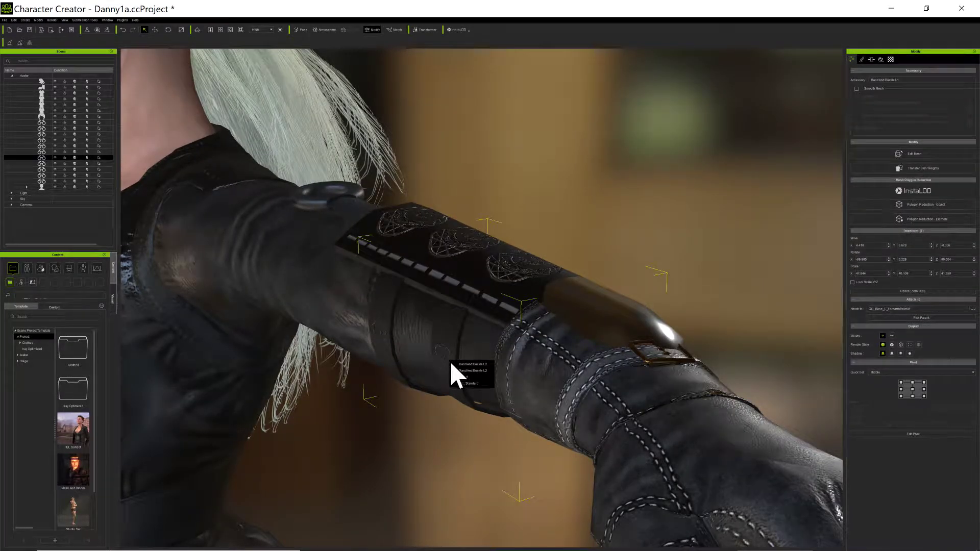
left_click(387, 329)
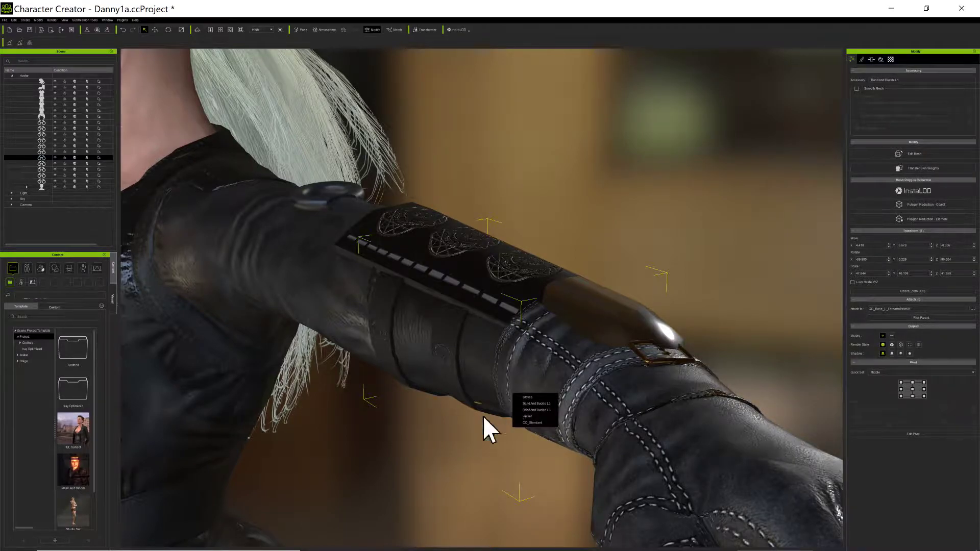
left_click(545, 410)
right_click_drag(482, 436, 327, 403)
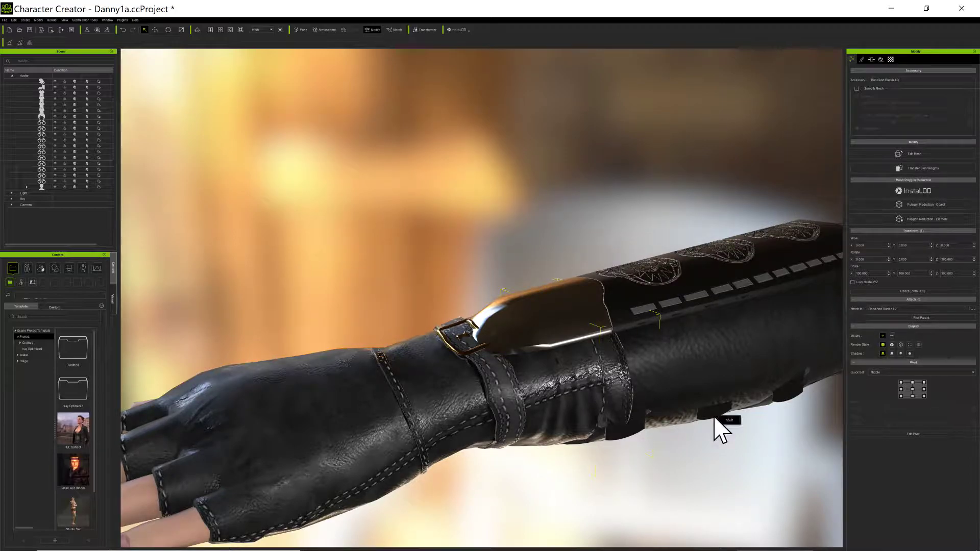
right_click_drag(652, 455, 893, 433)
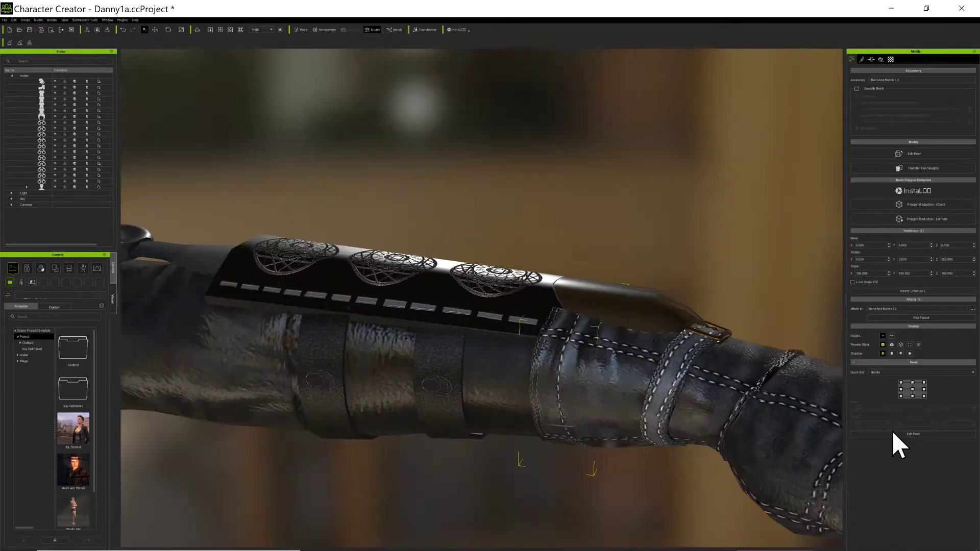
left_click(343, 396)
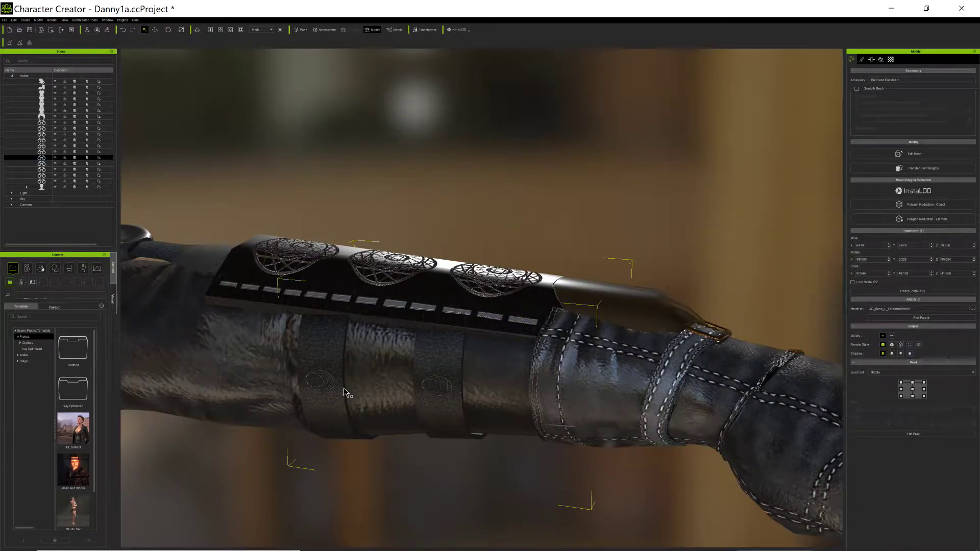
right_click_drag(449, 425, 402, 435)
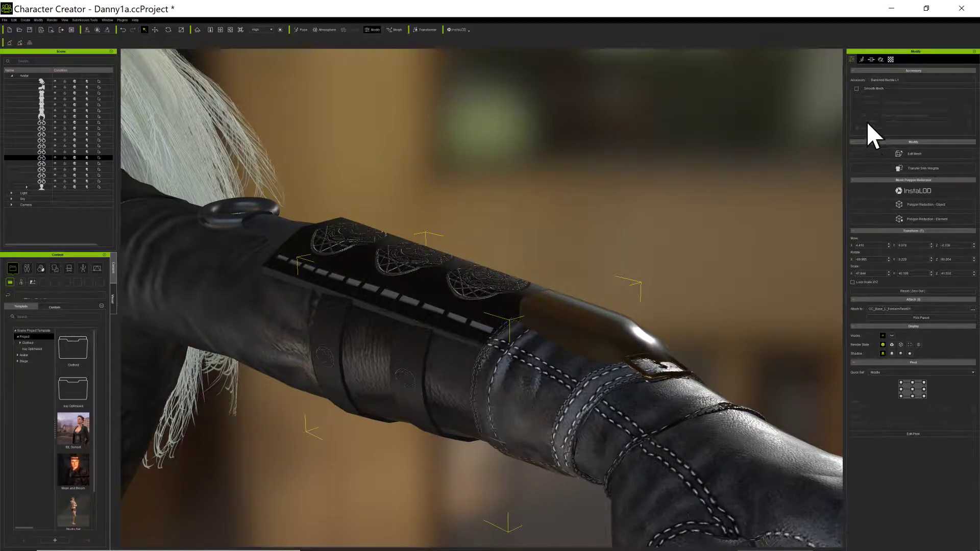
Review Band And Buckle L1's Smooth Mesh option, material settings and editable mesh vertices without altering the strap.
left_click(857, 88)
left_click(856, 88)
left_click(890, 60)
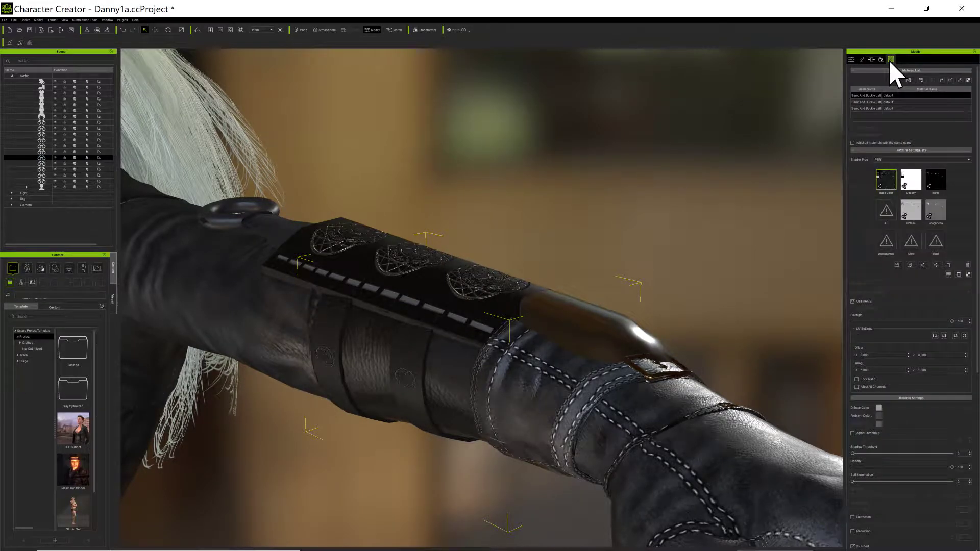
left_click(852, 60)
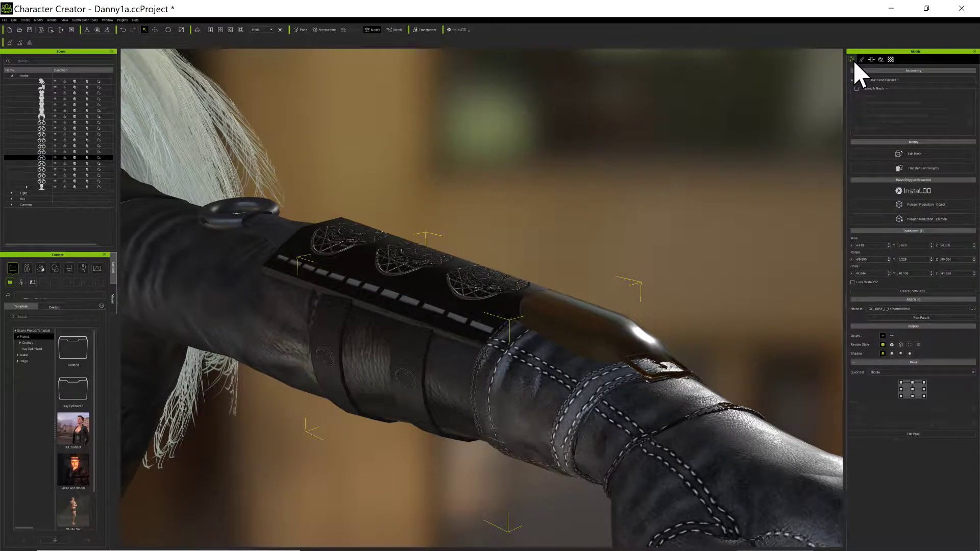
left_click(882, 154)
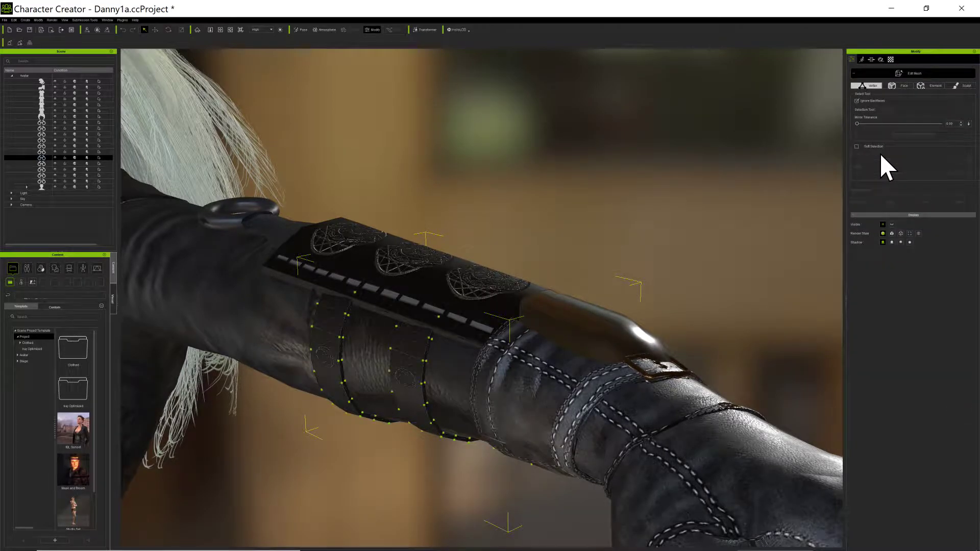
left_click(858, 73)
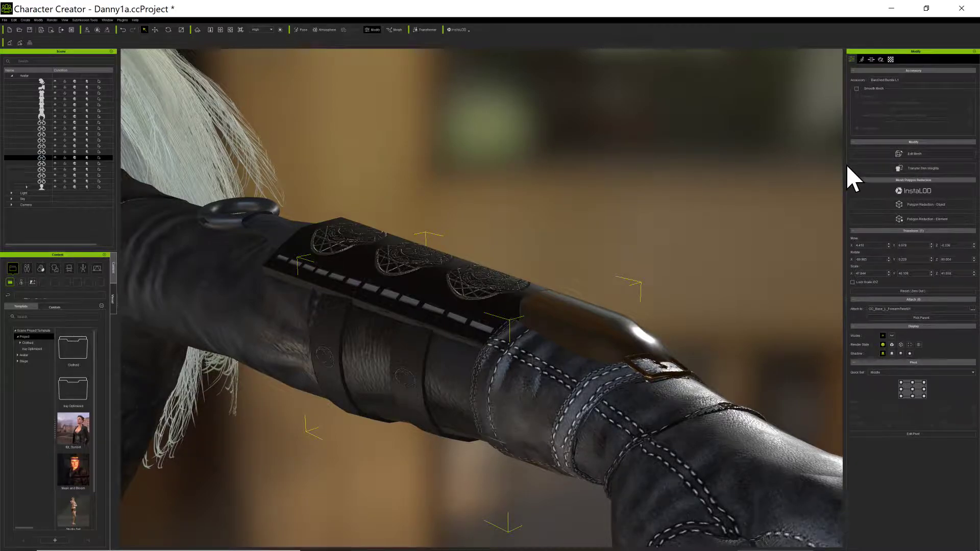
Resize the Modify panel to a narrower width to enlarge the viewport, and view the whole arm and upper body.
left_click_drag(819, 197, 773, 203)
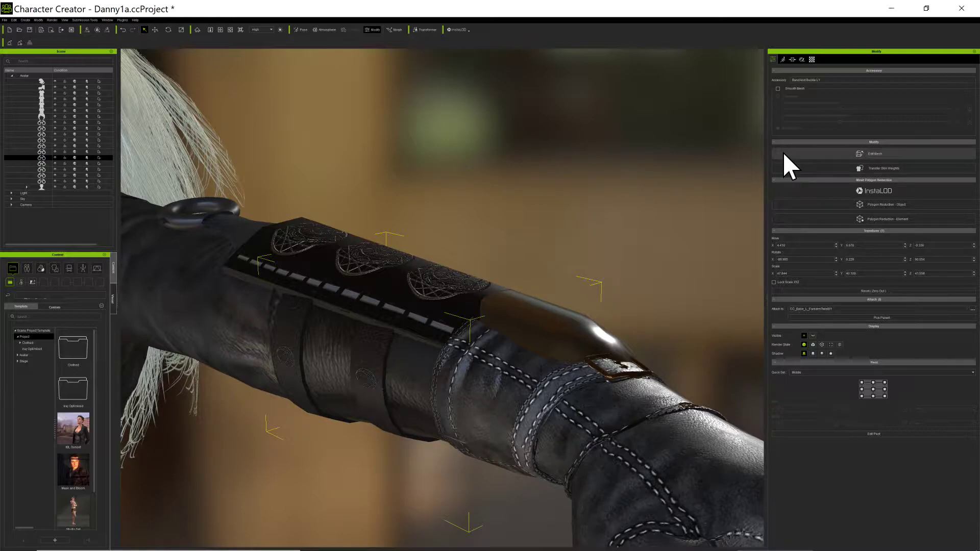
left_click_drag(770, 171, 899, 201)
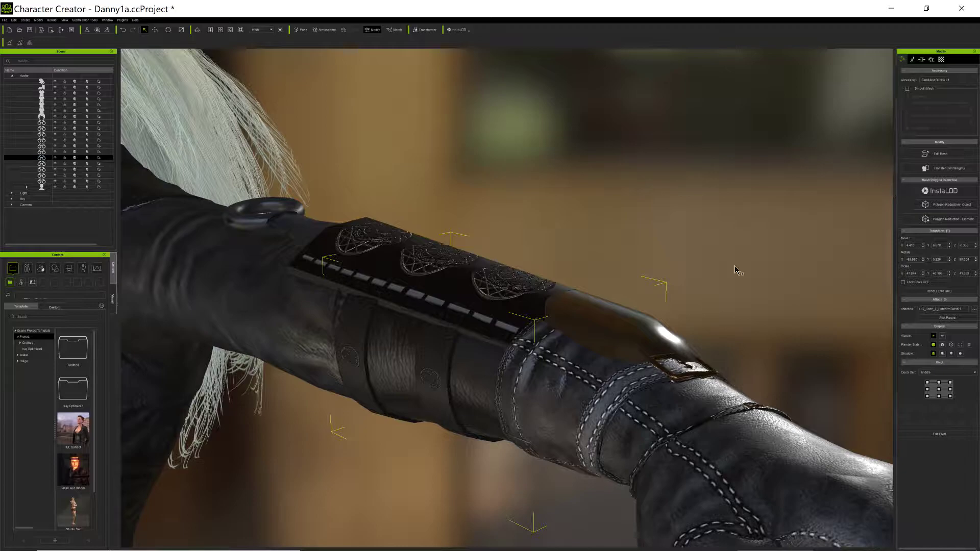
scroll(715, 280, "down", 3)
scroll(634, 319, "down", 2)
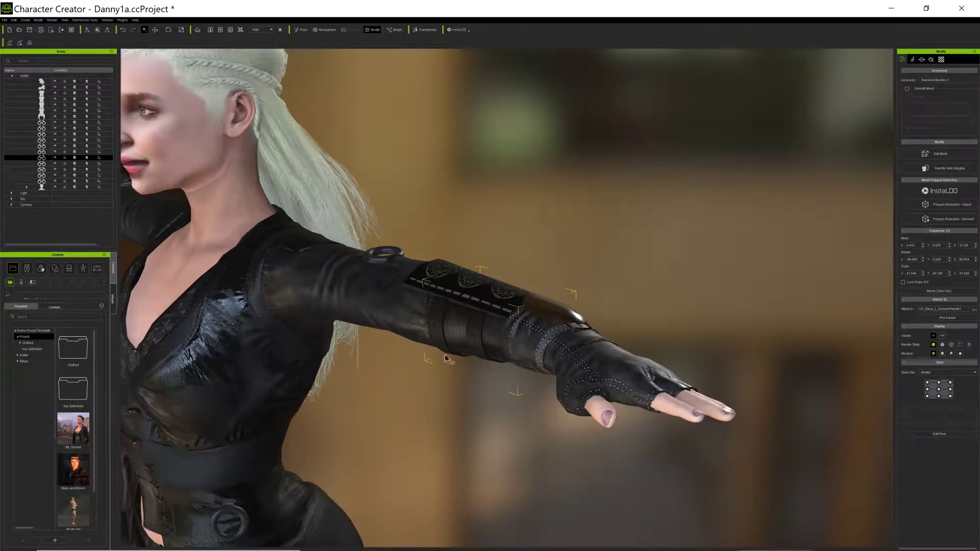
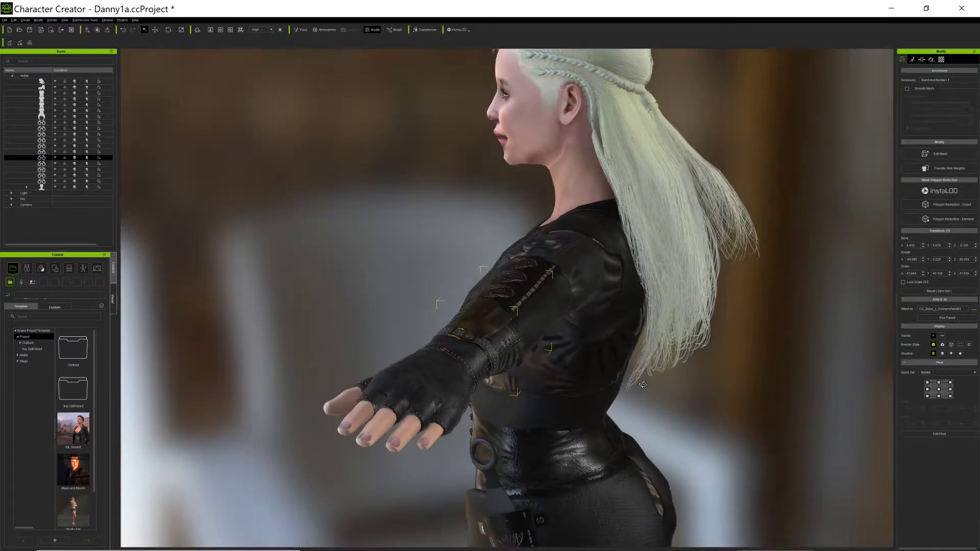
Select the left forearm's knife sheath, Knife Sheath Arm Left, and rotate it slightly with Local Rotate to align it with the arm.
right_click(515, 305)
left_click(522, 309)
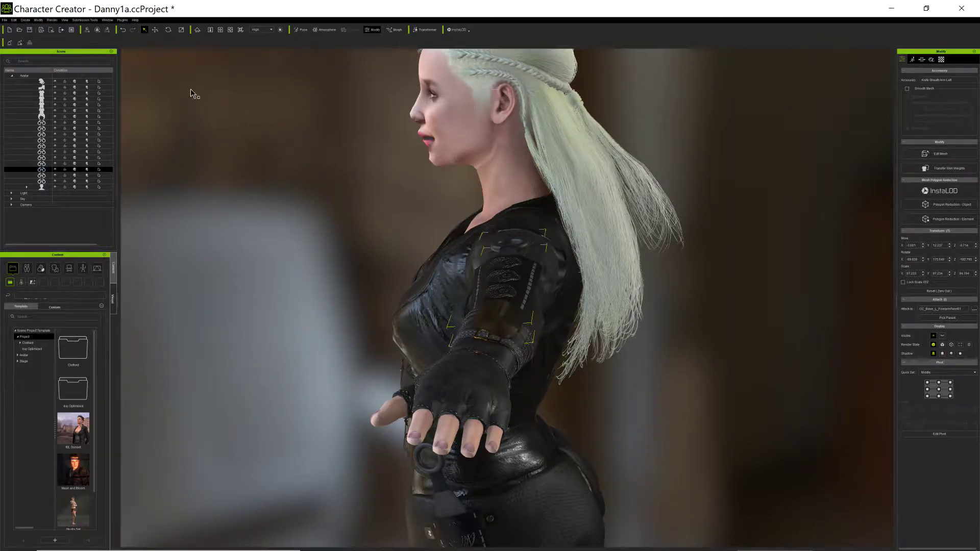
left_click(167, 30)
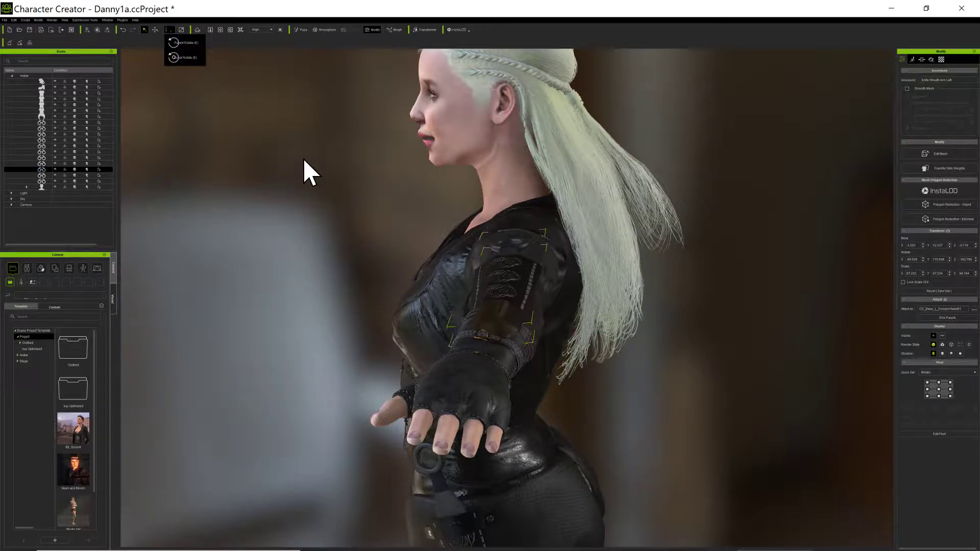
left_click(198, 57)
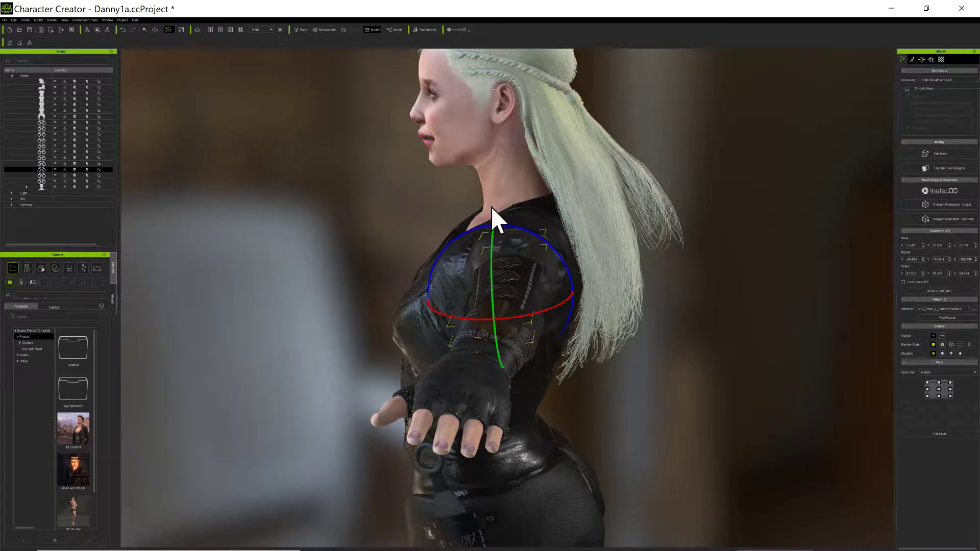
left_click_drag(516, 229, 518, 230)
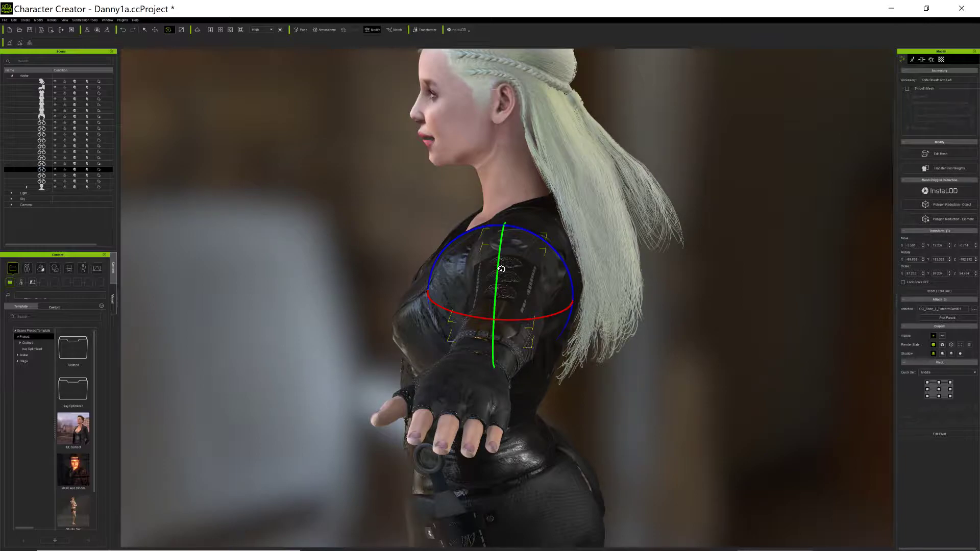
left_click_drag(501, 269, 501, 268)
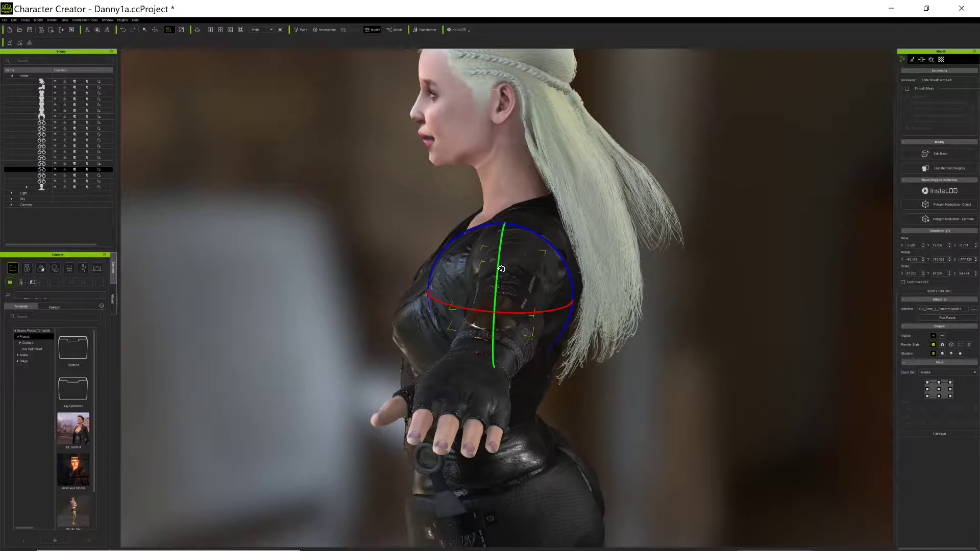
left_click_drag(502, 269, 501, 271)
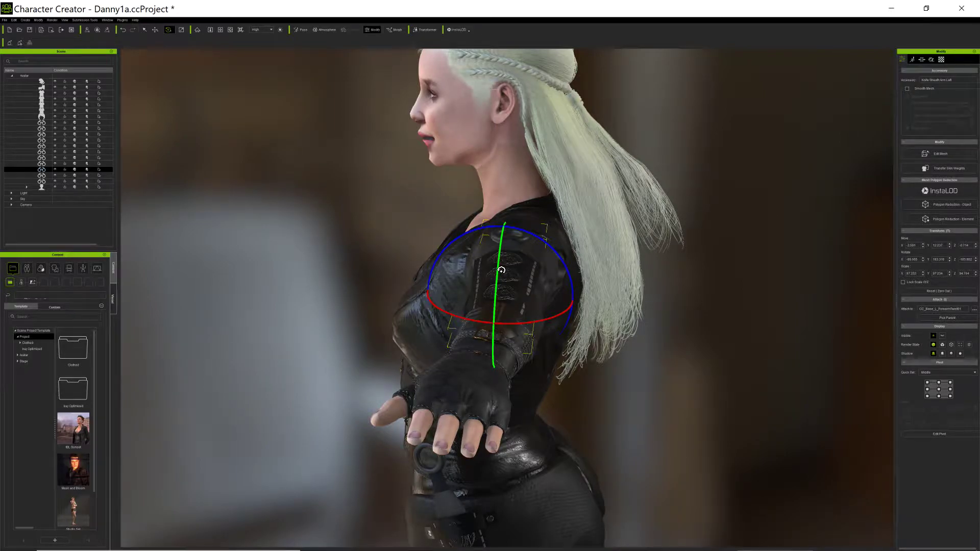
Tilt the knife sheath in side view to lower the knife's ring end closer to the upper arm.
right_click_drag(632, 385, 726, 372)
scroll(723, 372, "up", 2)
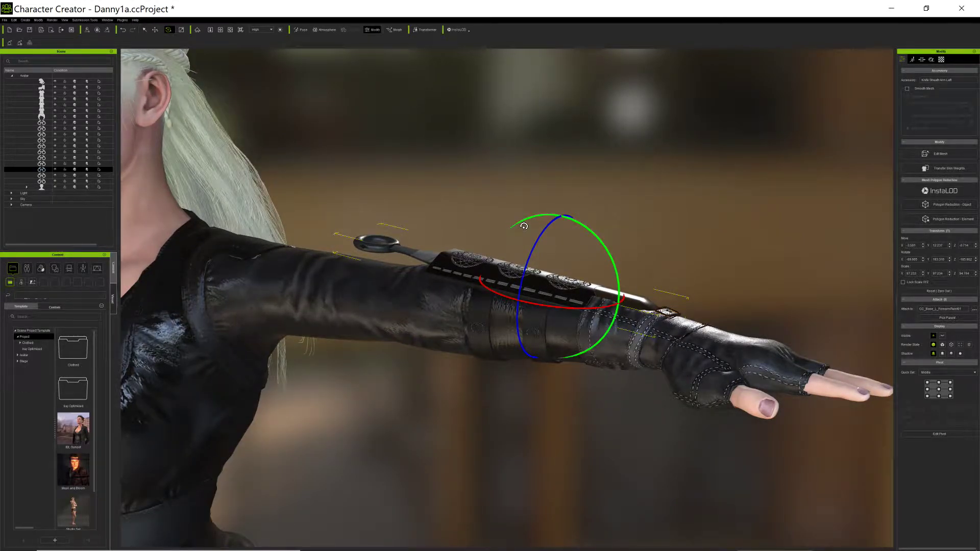
left_click_drag(524, 227, 520, 232)
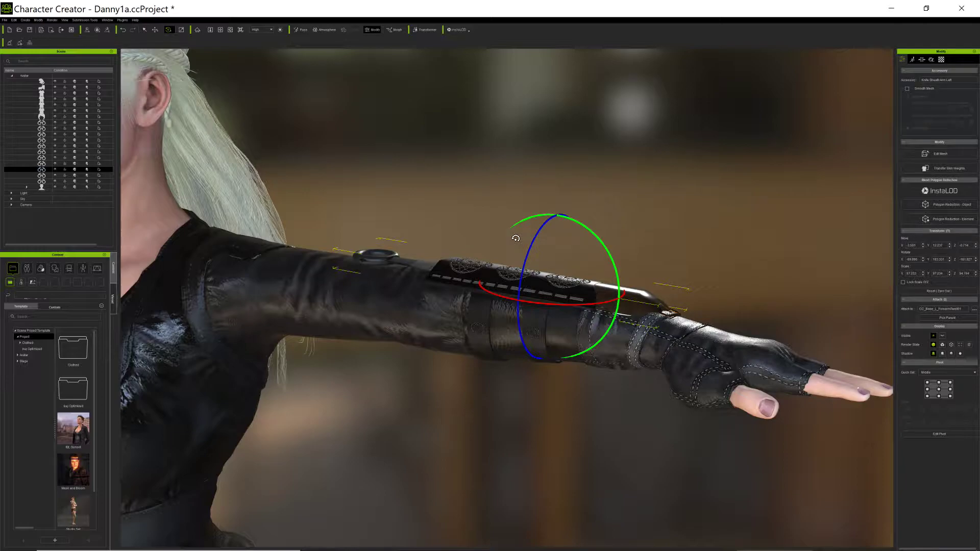
Move the knife sheath slightly toward the front of the body along the green axis and check its centring on the forearm.
right_click_drag(491, 435, 380, 390)
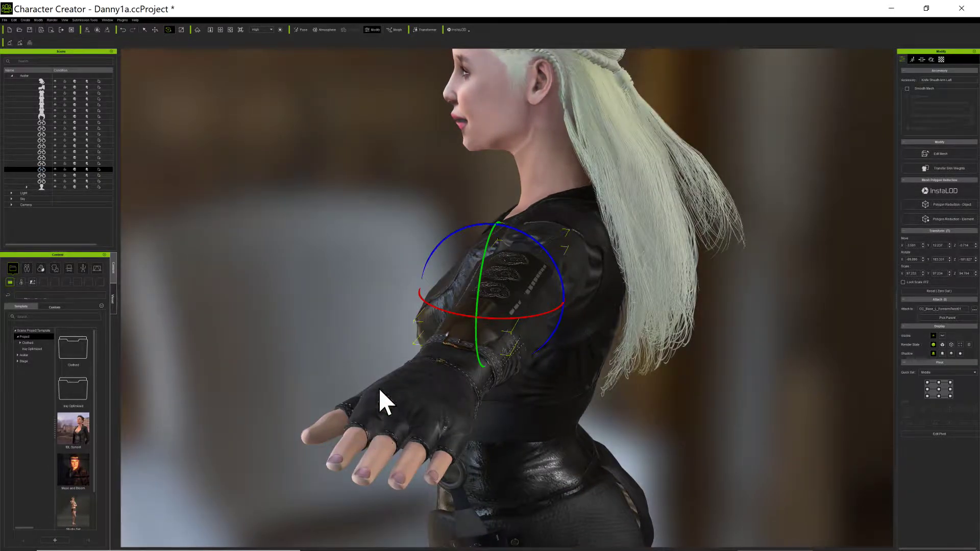
left_click(154, 30)
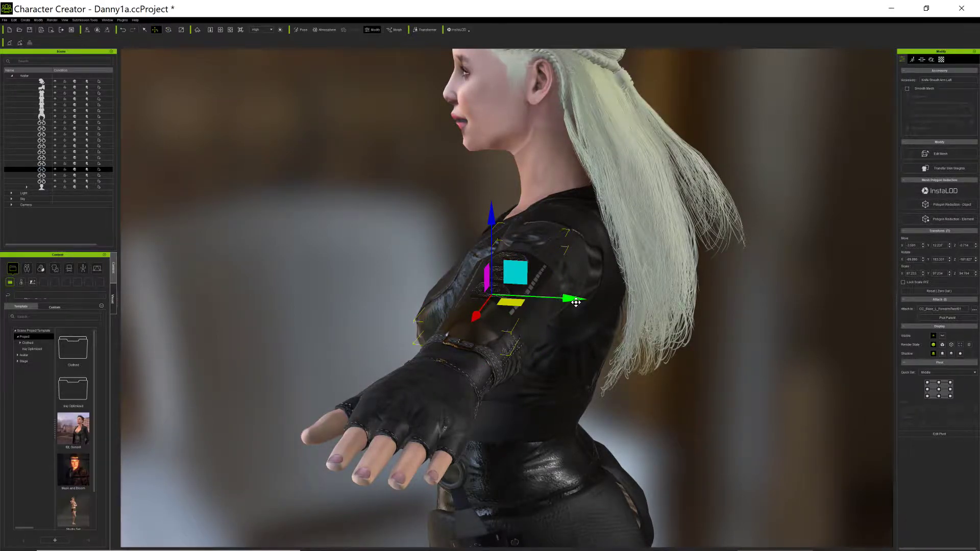
left_click_drag(576, 302, 571, 302)
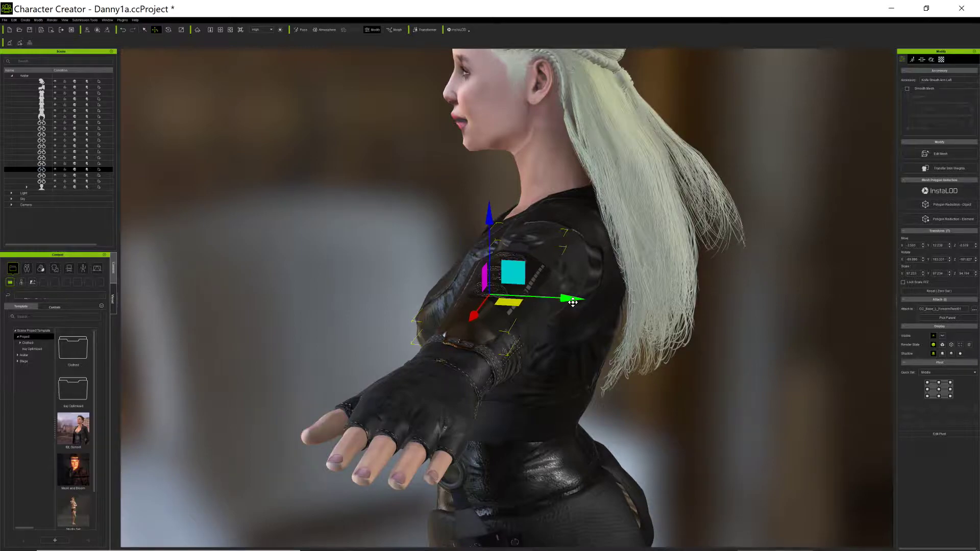
scroll(562, 348, "down", 1)
right_click_drag(561, 349, 592, 372)
scroll(592, 372, "up", 3)
scroll(592, 373, "up", 2)
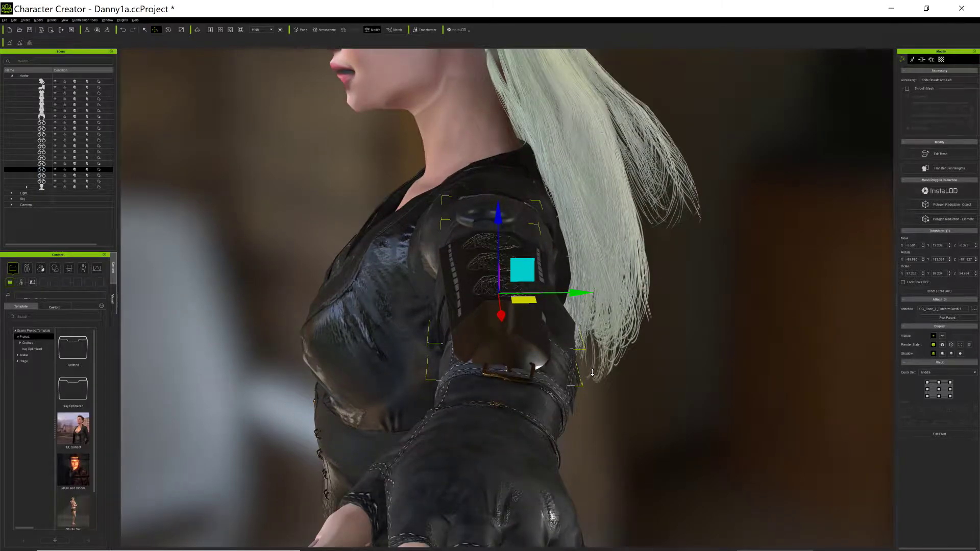
scroll(593, 373, "up", 2)
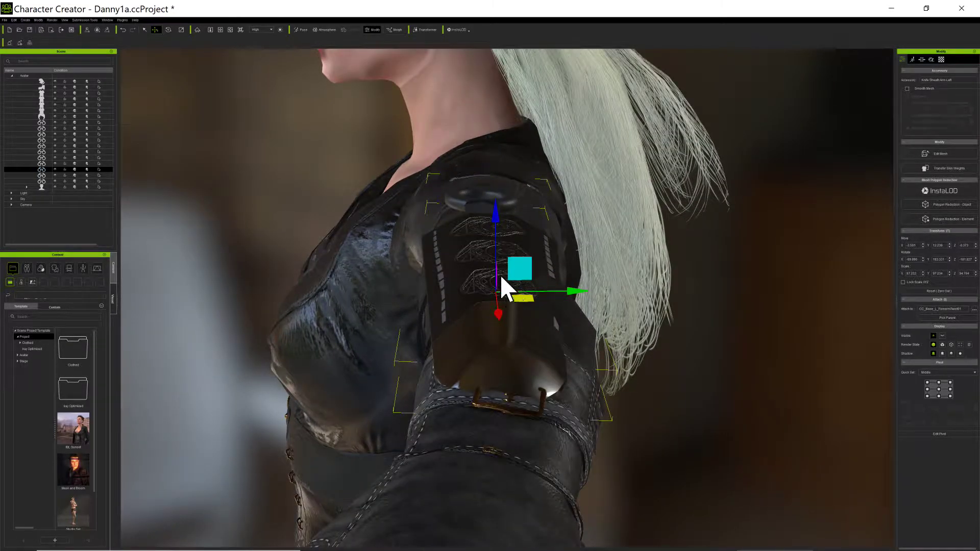
scroll(497, 261, "down", 3)
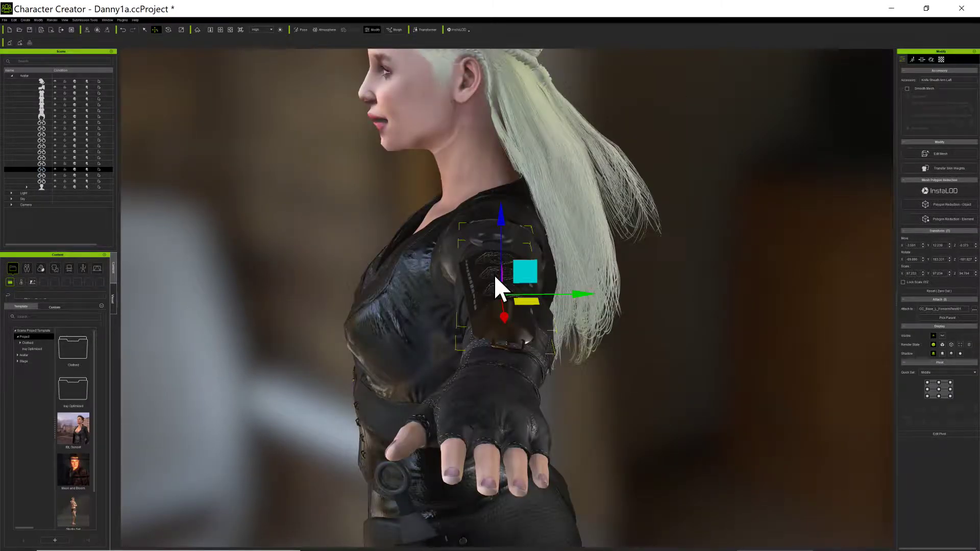
scroll(496, 277, "up", 1)
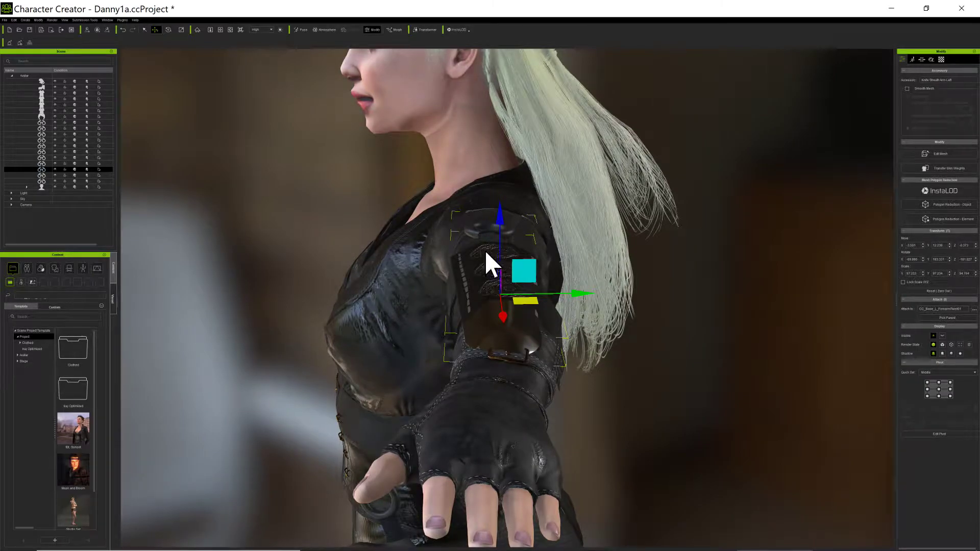
Fine-tune the knife sheath's rotation with Local Rotate to level it across the top of the forearm.
left_click(169, 31)
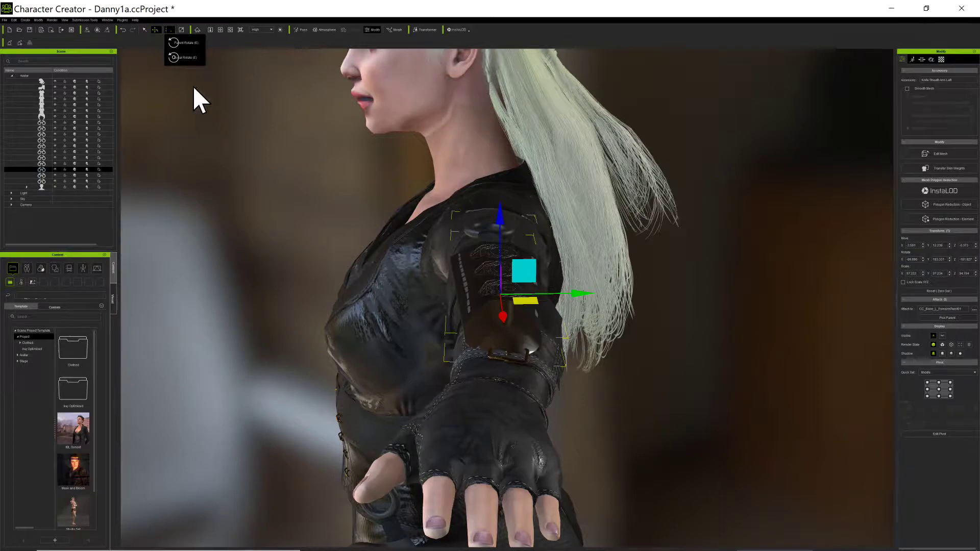
left_click(185, 58)
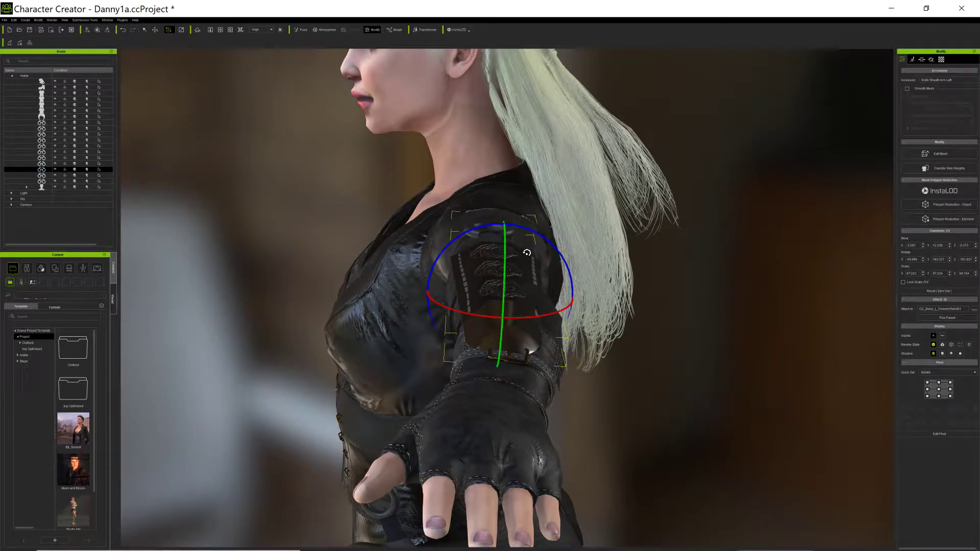
right_click_drag(570, 376, 532, 415)
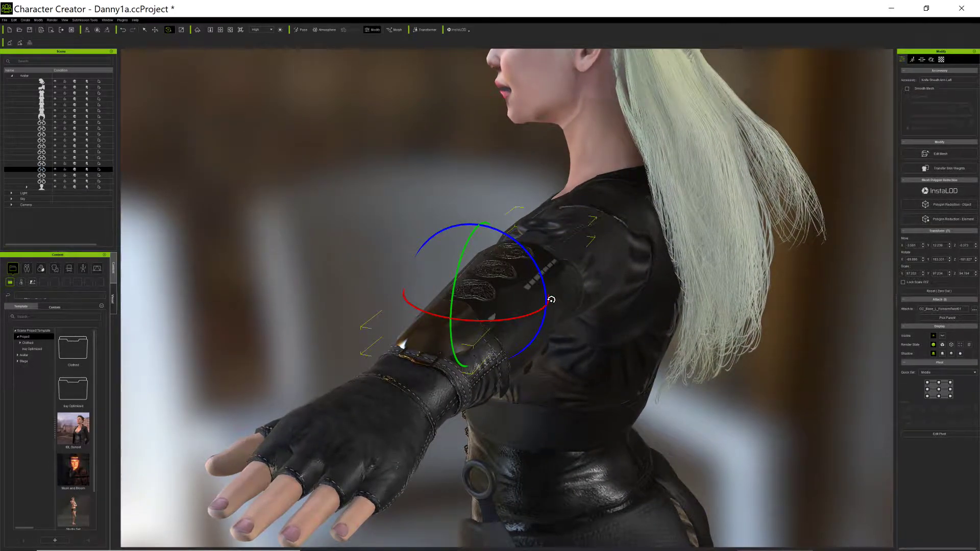
left_click_drag(552, 300, 549, 300)
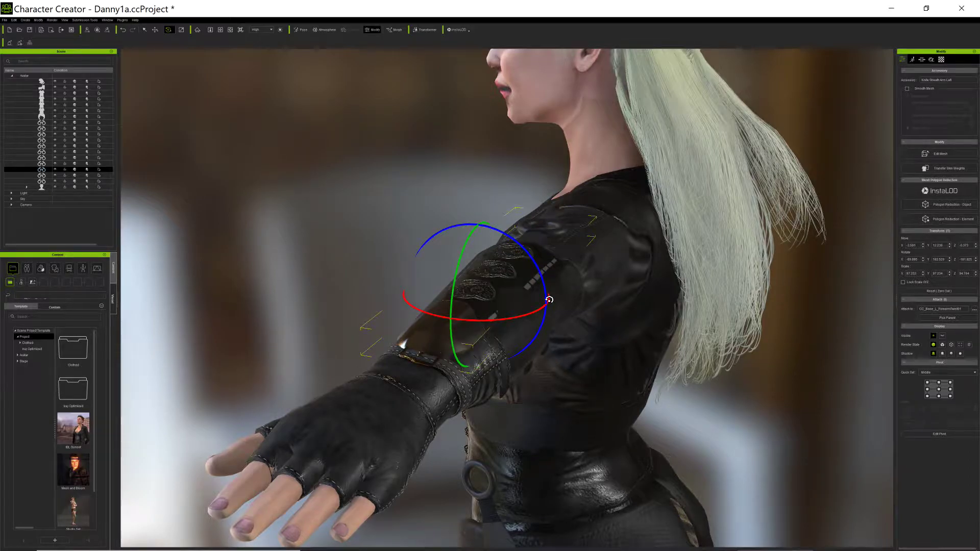
right_click_drag(579, 349, 558, 357)
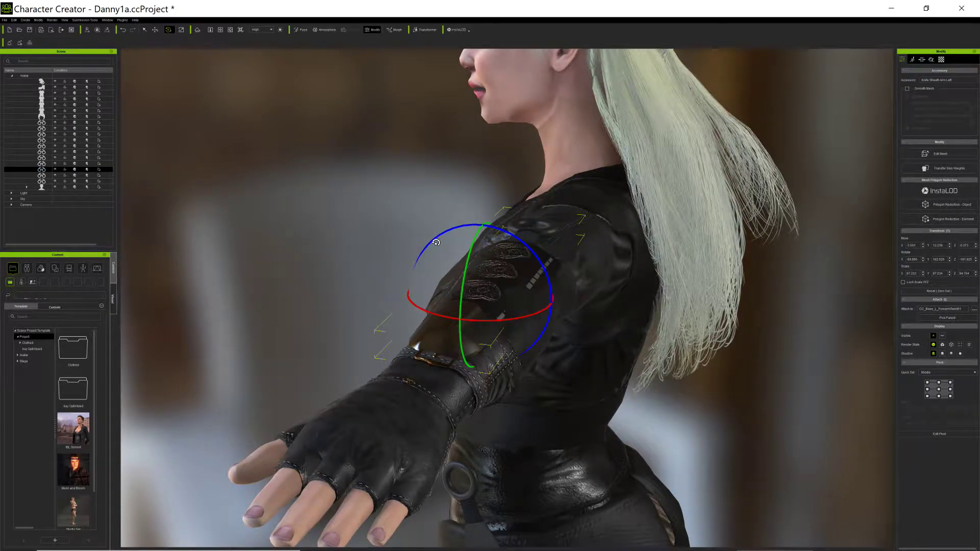
left_click_drag(435, 243, 434, 246)
right_click_drag(633, 404, 587, 337)
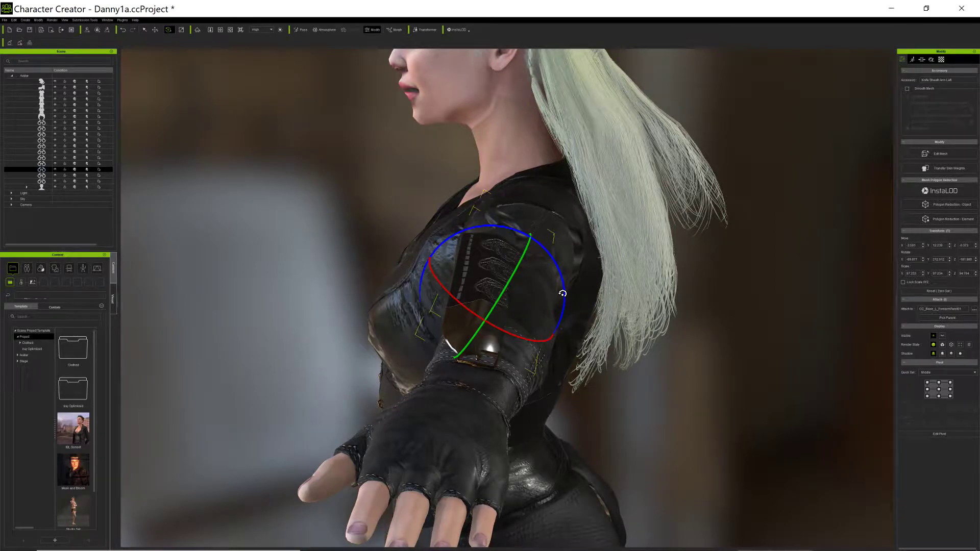
left_click(571, 302)
left_click_drag(571, 303, 561, 276)
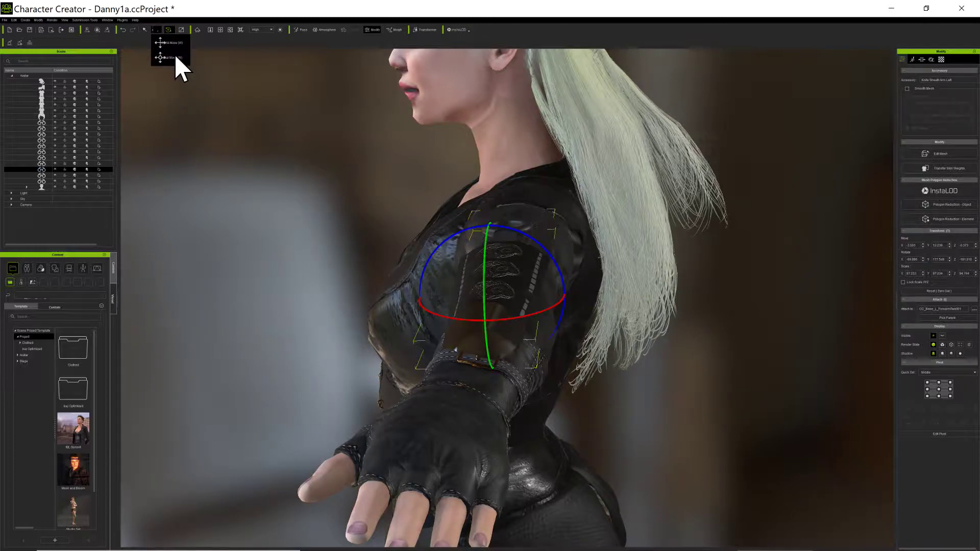
Raise the knife sheath slightly above the forearm along its red axis with Local Move, and check the fit from the thumb side.
left_click(176, 58)
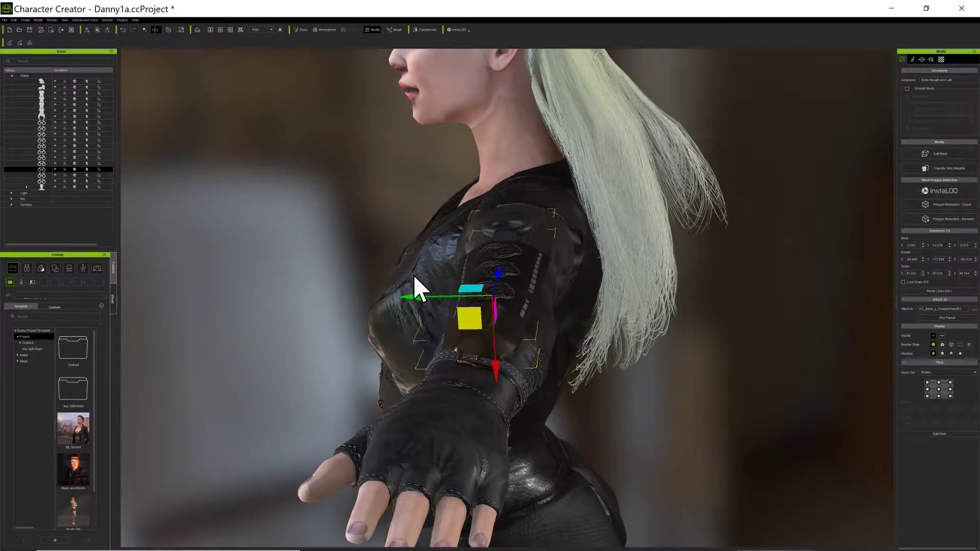
left_click_drag(500, 368, 494, 361)
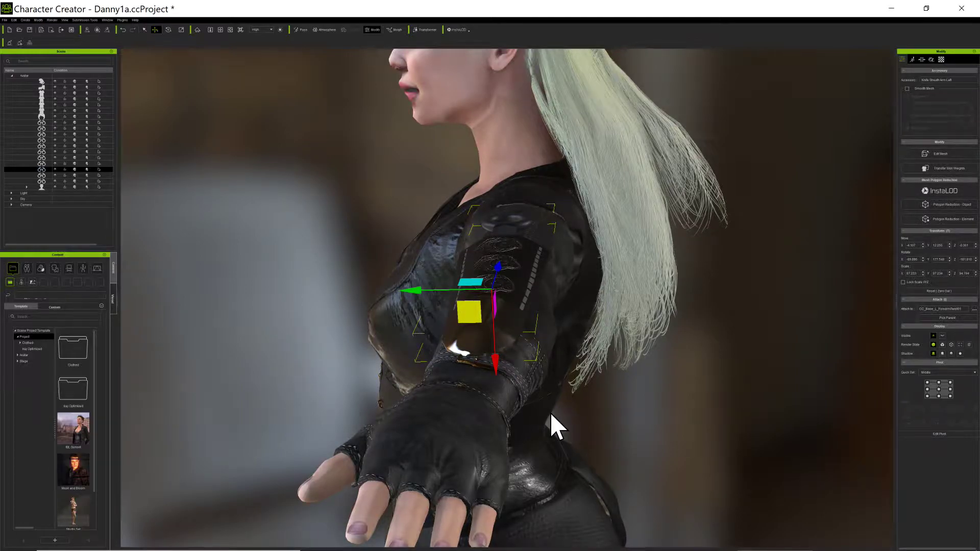
right_click_drag(630, 450, 496, 459)
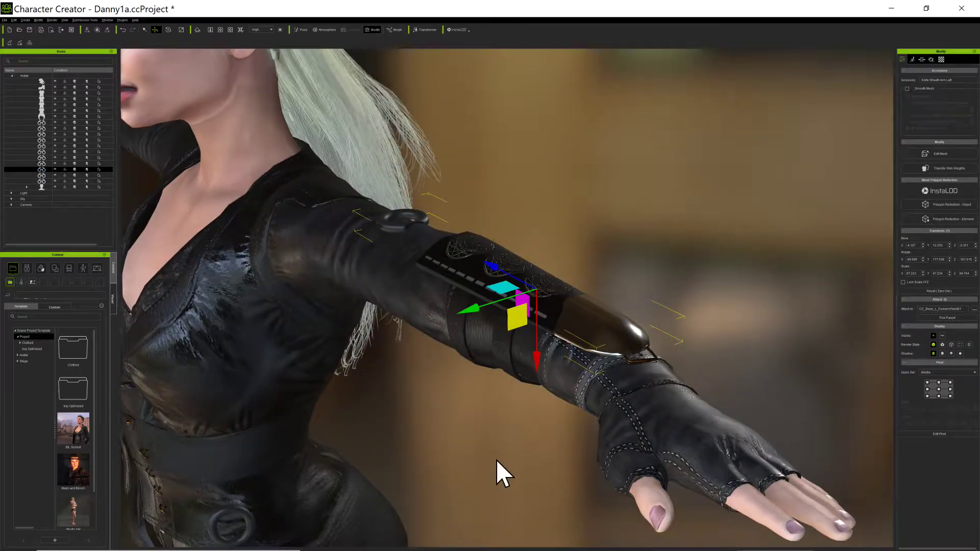
Deselect the knife sheath and examine the character's upper body and both arms using the Zoom camera tool.
left_click(413, 437)
scroll(482, 436, "down", 10)
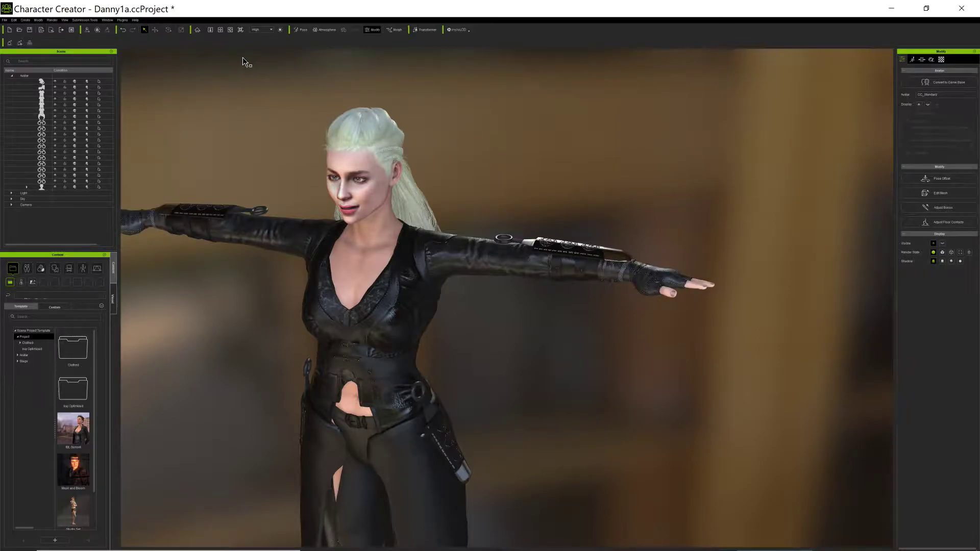
left_click(211, 29)
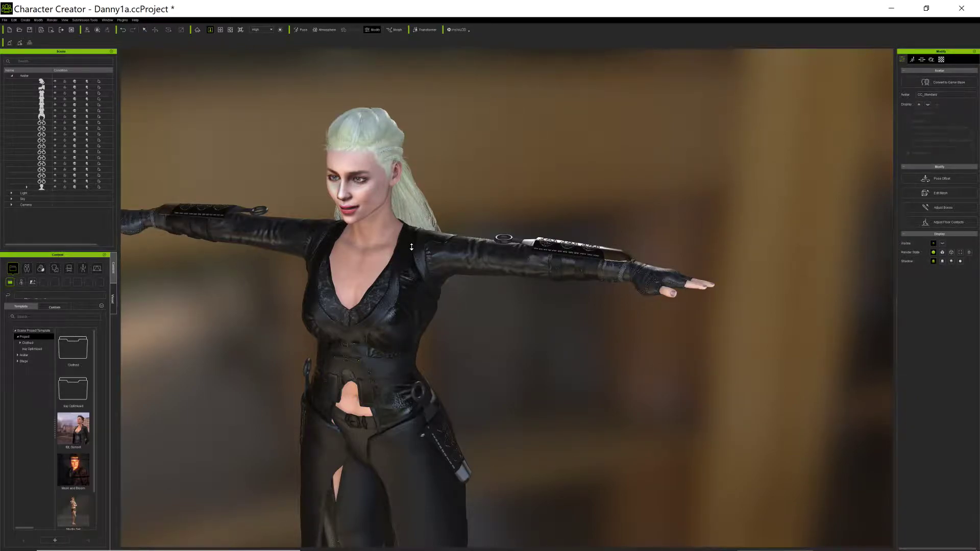
scroll(411, 247, "up", 2)
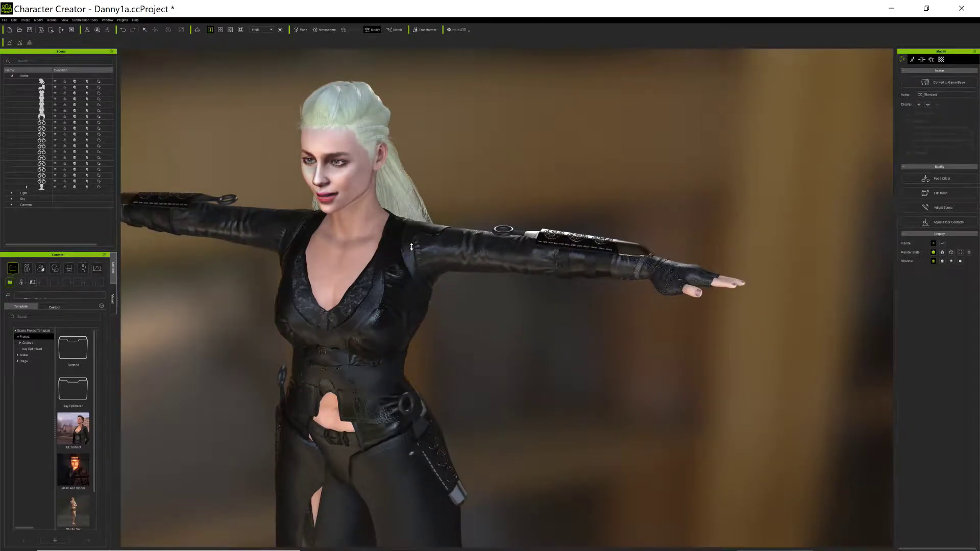
scroll(412, 247, "down", 5)
scroll(412, 247, "up", 6)
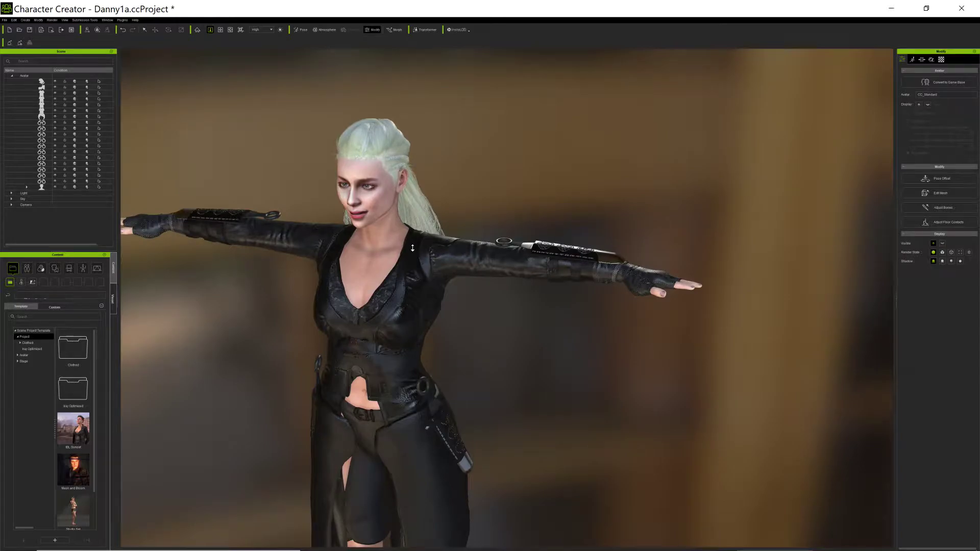
left_click_drag(420, 263, 412, 314)
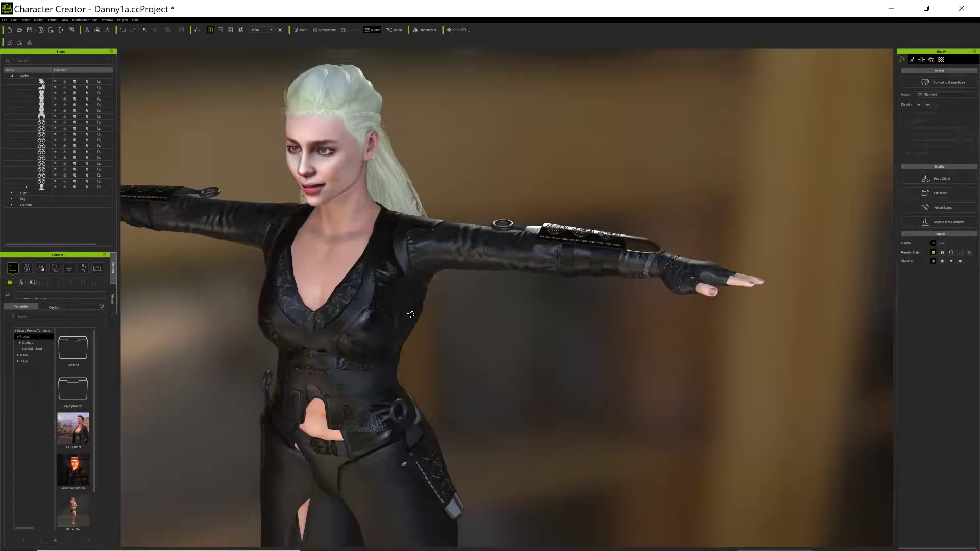
left_click_drag(468, 304, 411, 366)
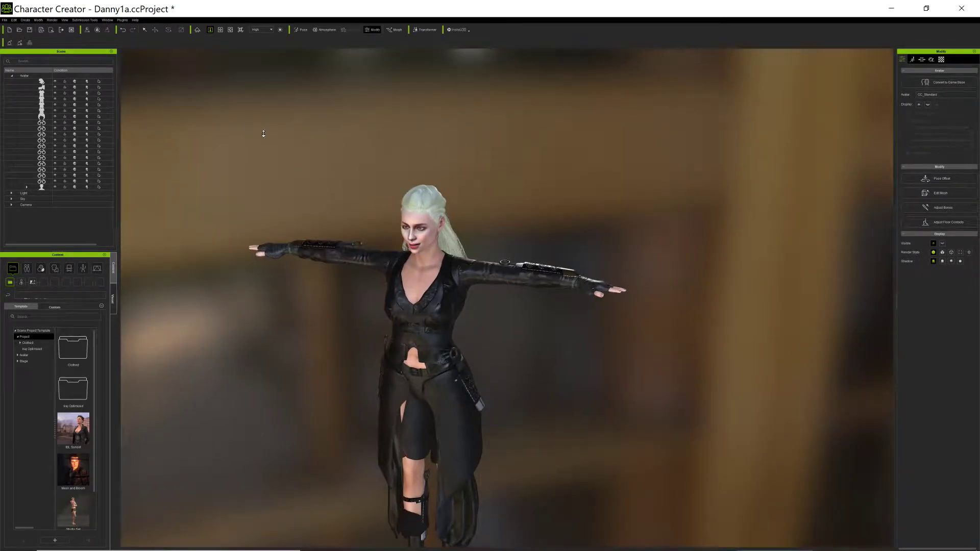
Frame the whole outfitted character with the Pan camera tool, and examine the outfit from above and straight on.
left_click(220, 30)
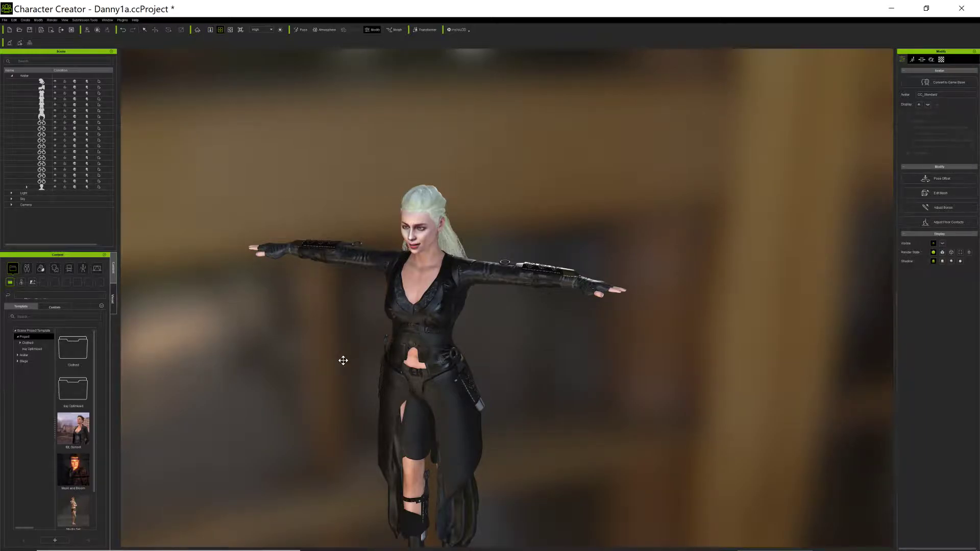
left_click_drag(343, 361, 408, 281)
right_click_drag(417, 290, 457, 333)
left_click_drag(456, 333, 381, 309)
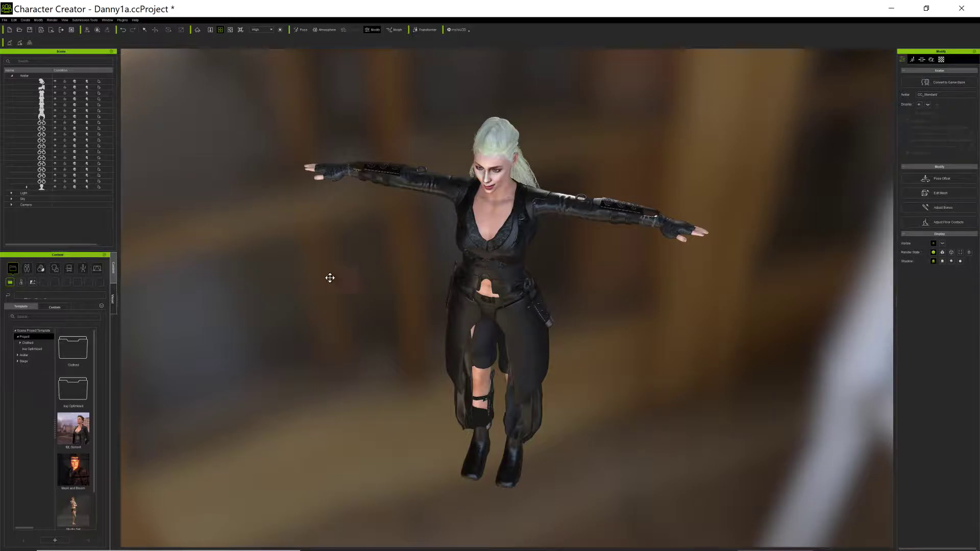
left_click(144, 30)
right_click_drag(375, 314, 309, 321)
scroll(309, 321, "down", 3)
scroll(309, 321, "up", 3)
mouse_move(309, 320)
middle_mouse_down()
mouse_move(368, 324)
mouse_move(315, 327)
middle_mouse_up()
right_click_drag(328, 331, 385, 346)
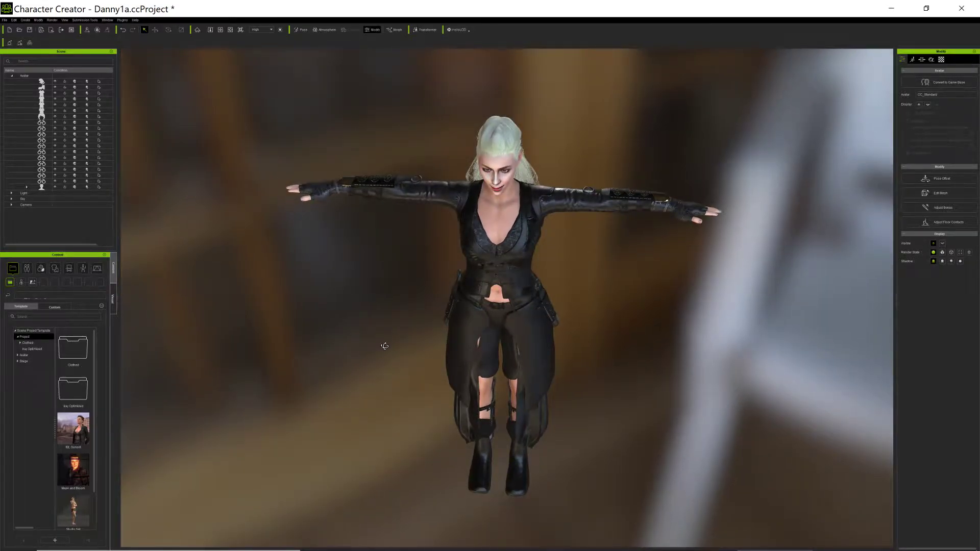
right_click_drag(429, 376, 432, 317)
scroll(431, 316, "up", 2)
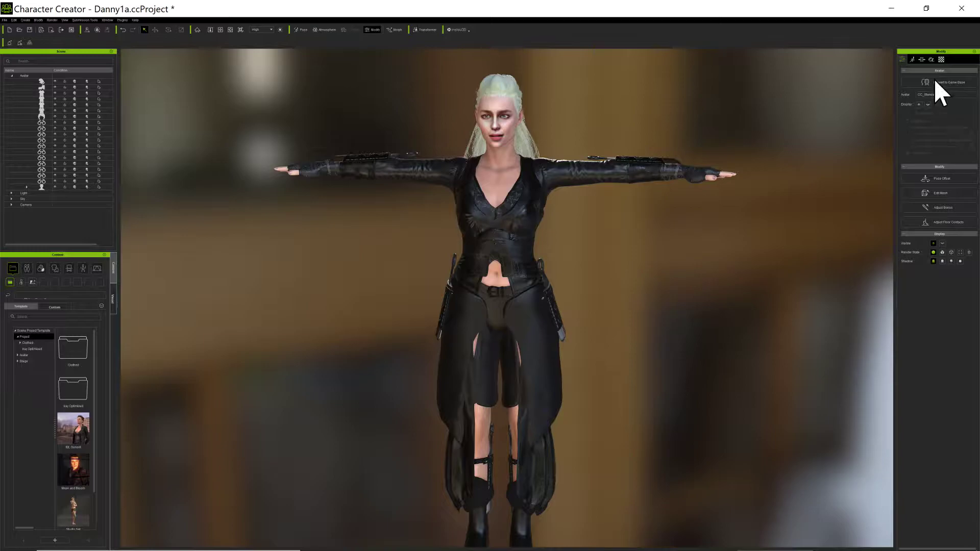
Select the jacket, show its material settings, and open and close the Adjust Color settings of its base color texture.
left_click(942, 59)
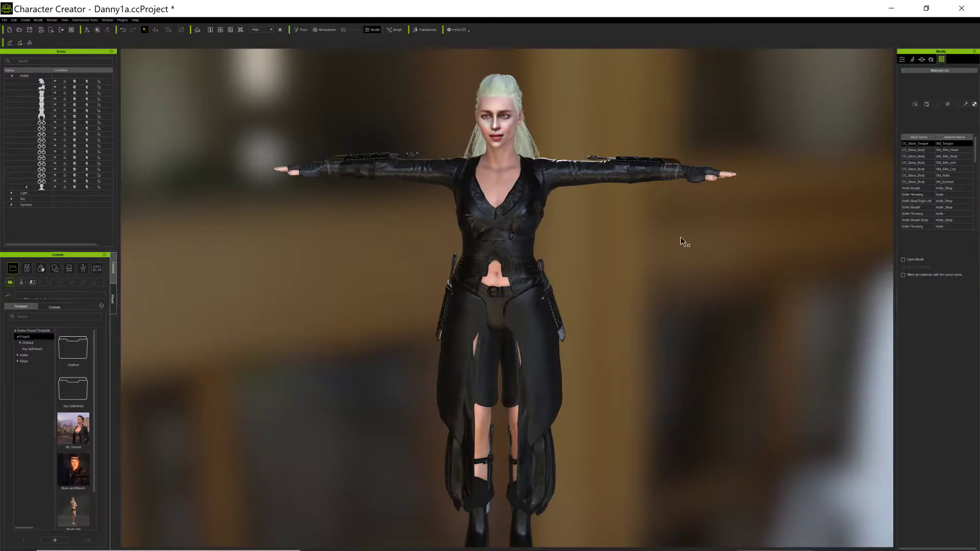
left_click(522, 219)
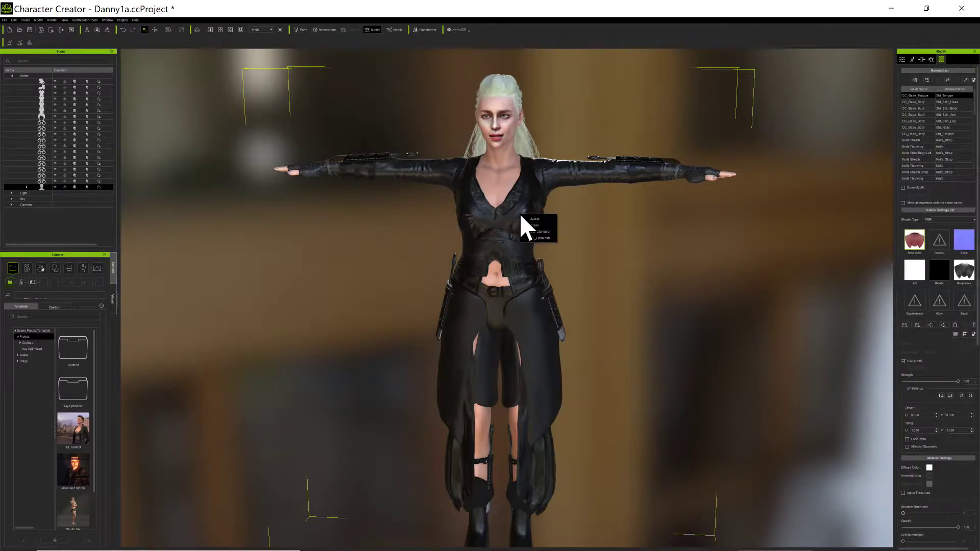
left_click(535, 219)
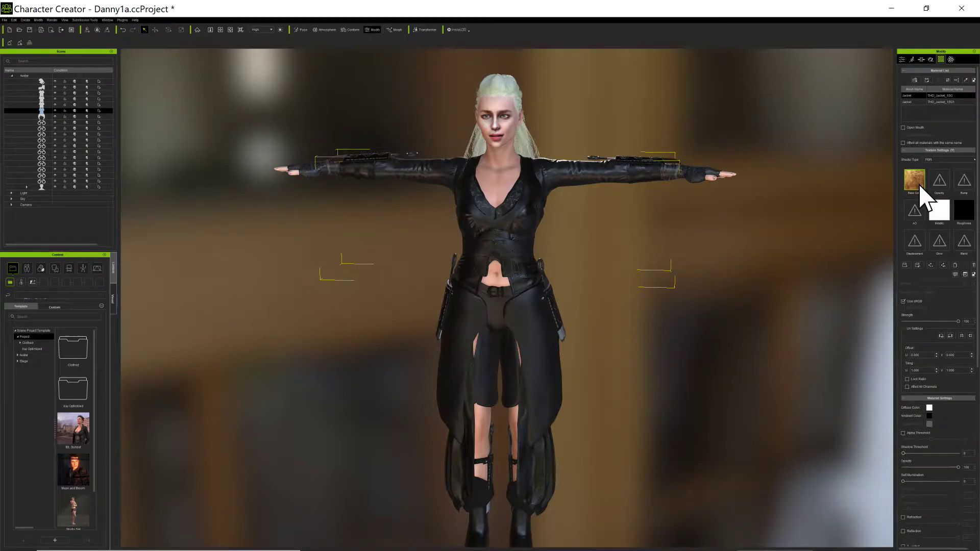
left_click(955, 274)
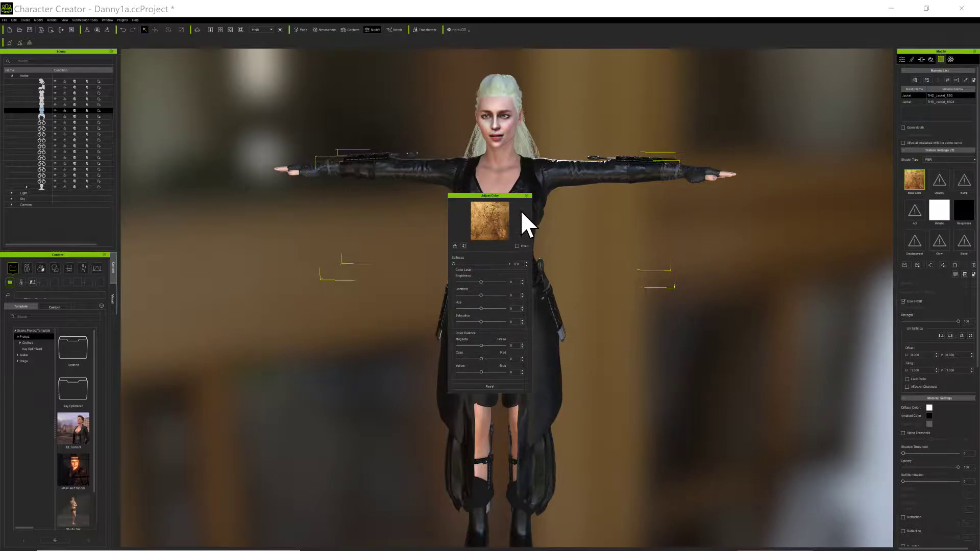
left_click(526, 195)
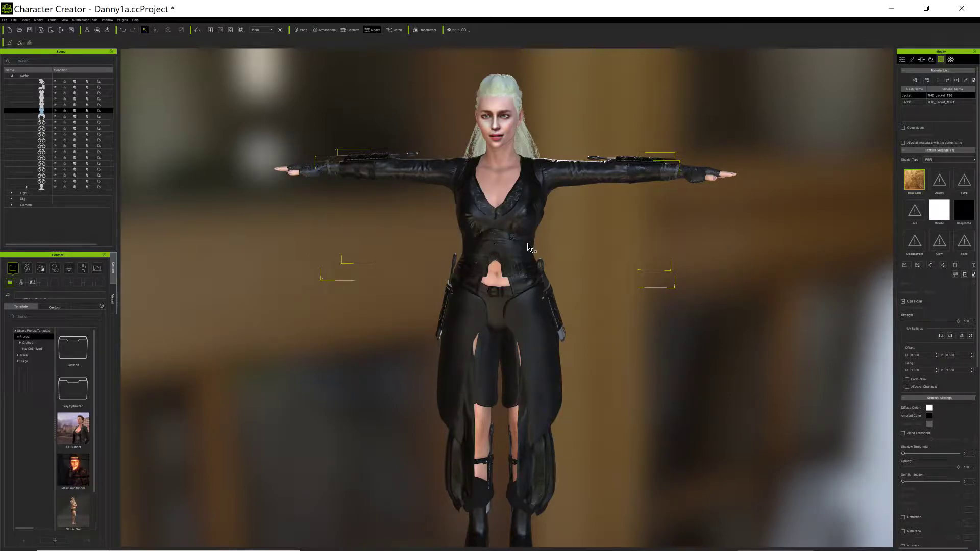
Examine the jacket, belt and trousers up close from the front, and frame the whole character.
scroll(535, 281, "up", 5)
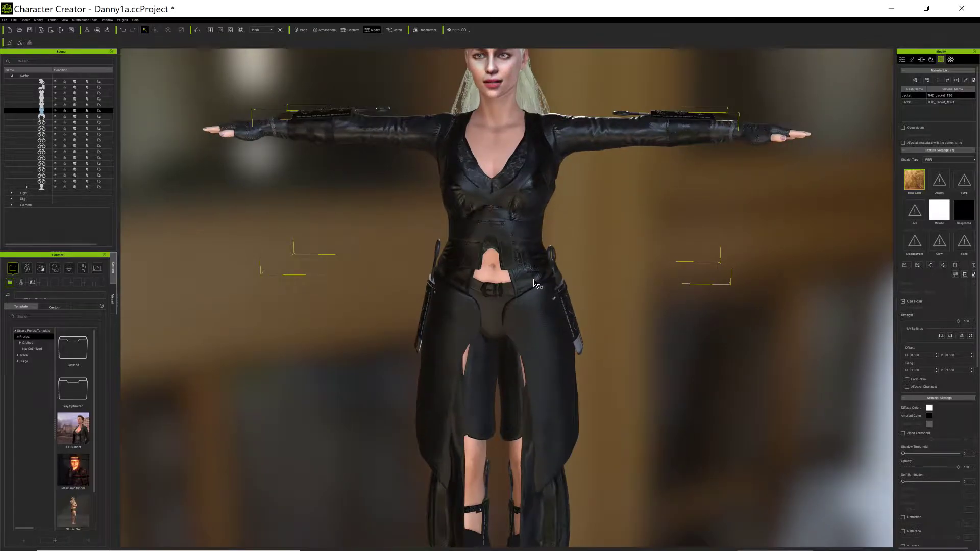
scroll(536, 281, "up", 2)
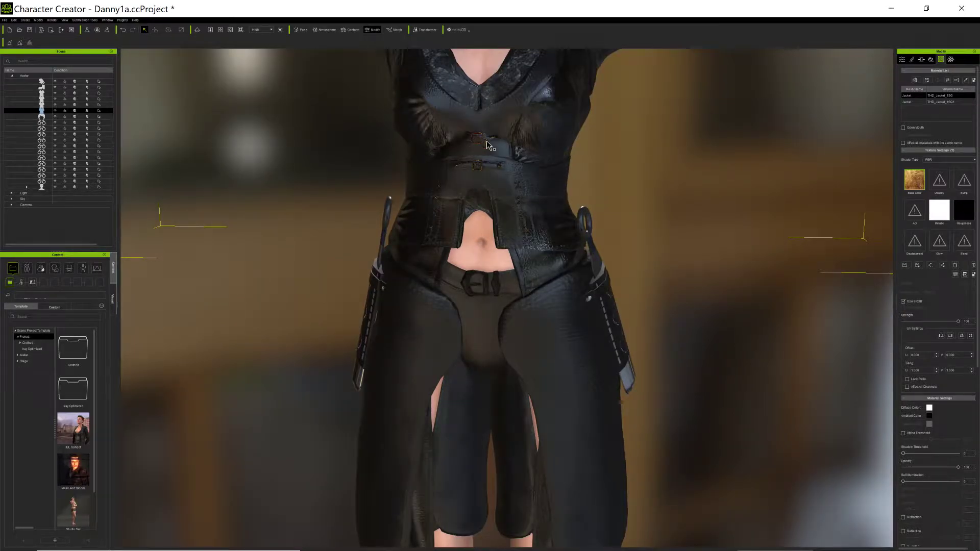
scroll(533, 217, "down", 1)
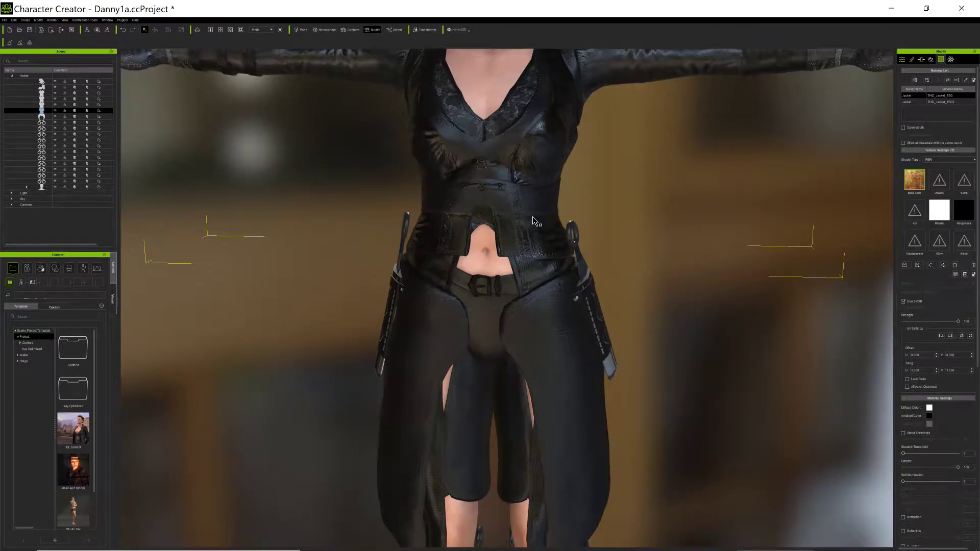
scroll(590, 283, "down", 2)
right_click_drag(647, 340, 610, 291)
scroll(665, 351, "down", 3)
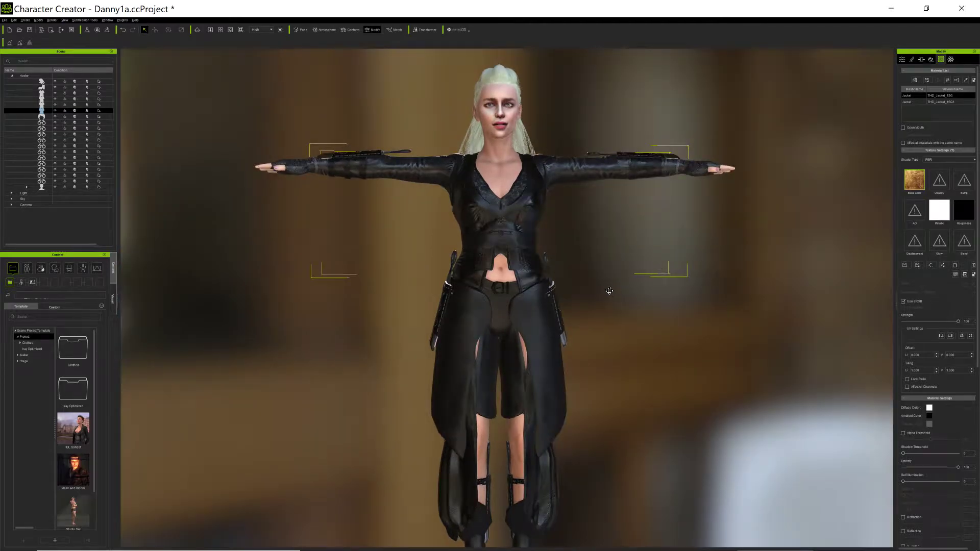
middle_click_drag(610, 291, 624, 388)
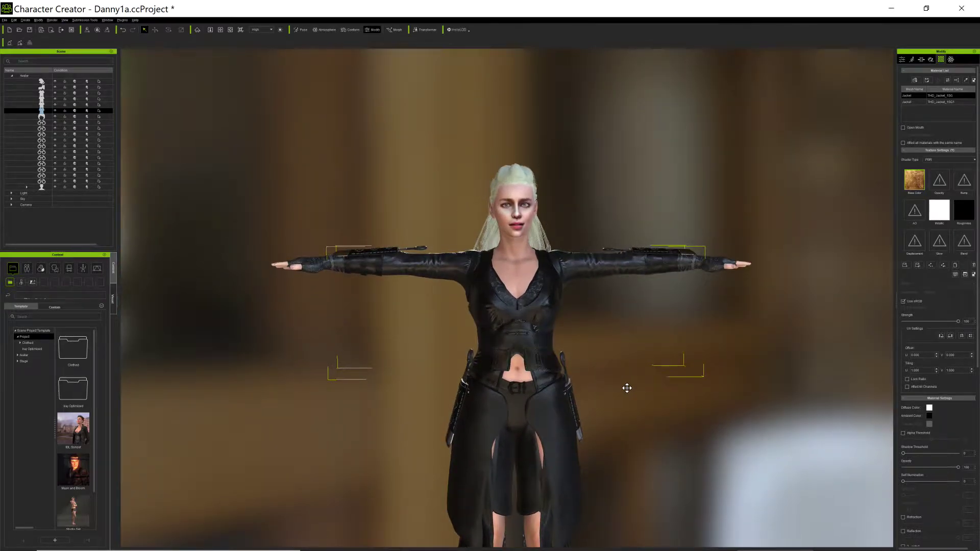
scroll(631, 388, "up", 2)
scroll(631, 388, "down", 3)
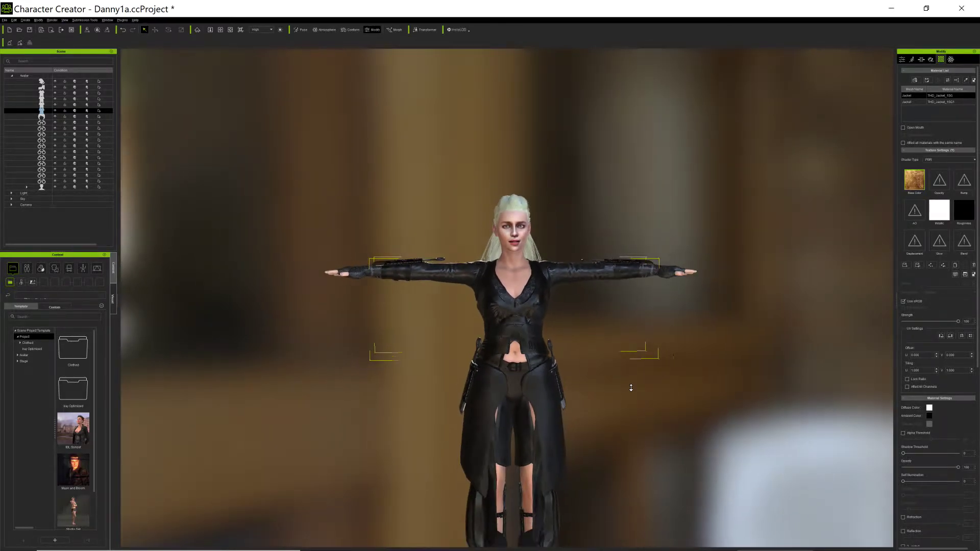
right_click_drag(648, 416, 625, 386)
middle_click_drag(625, 386, 619, 319)
right_click_drag(618, 381, 588, 324)
middle_click_drag(587, 324, 588, 333)
scroll(587, 332, "up", 1)
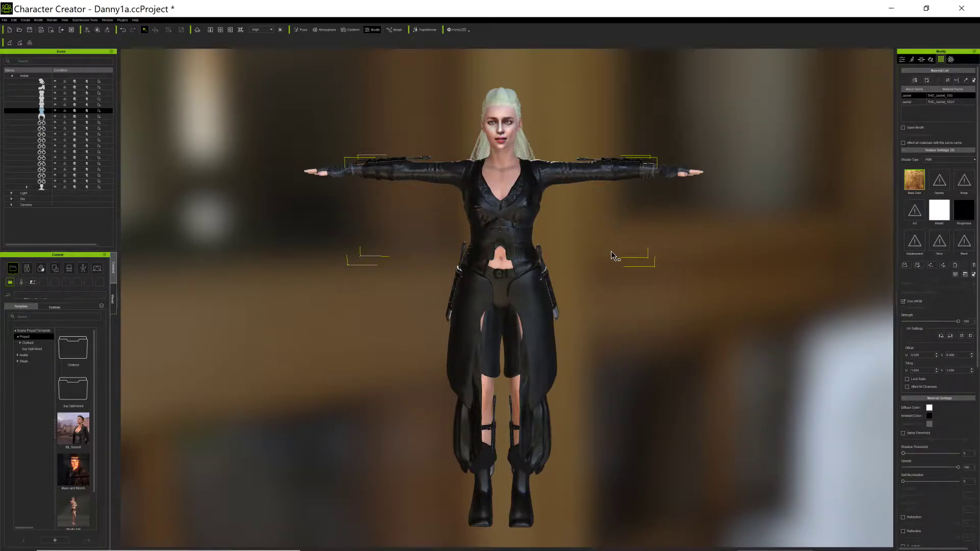
Examine the outfit from behind and from the side, and return to a front view of the character.
right_click_drag(611, 258, 433, 317)
scroll(623, 290, "up", 2)
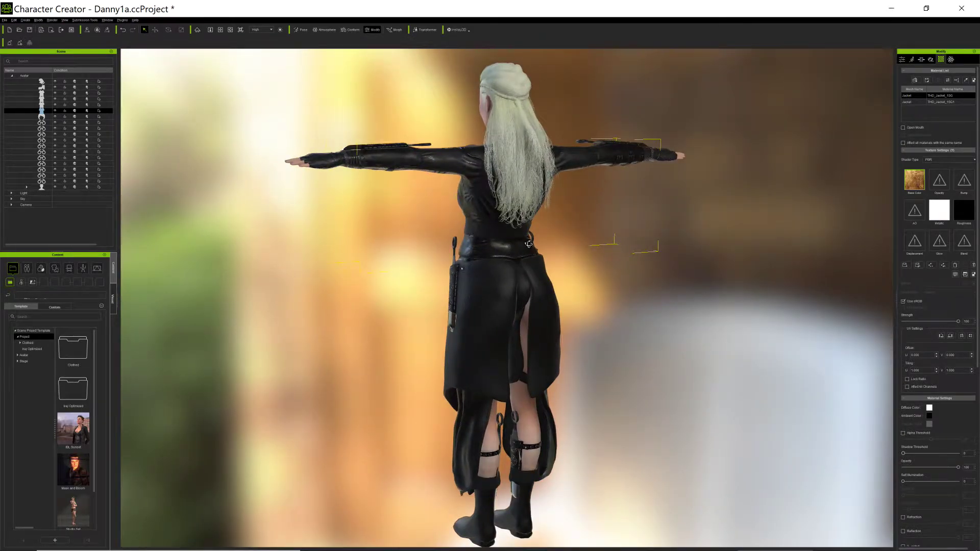
right_click_drag(529, 244, 442, 321)
scroll(516, 245, "up", 2)
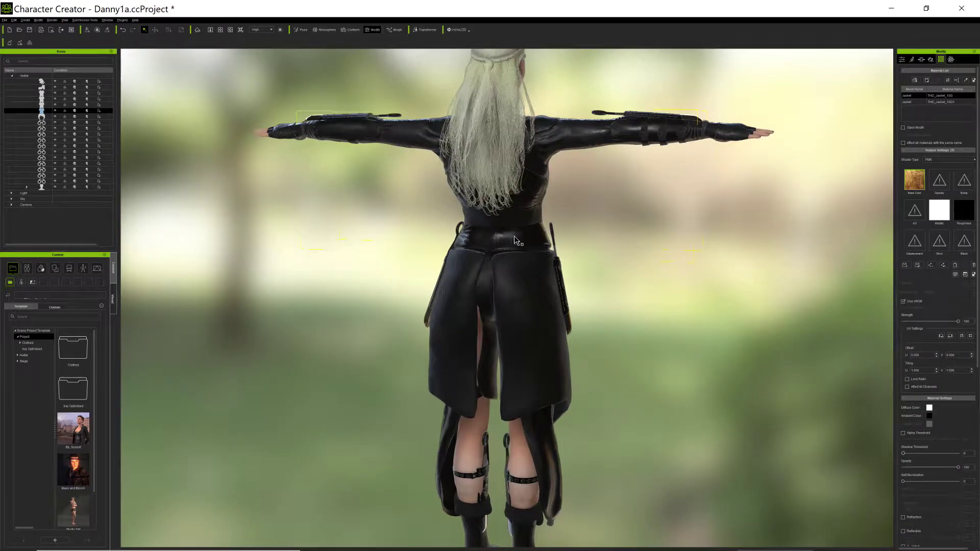
right_click_drag(520, 232, 475, 199)
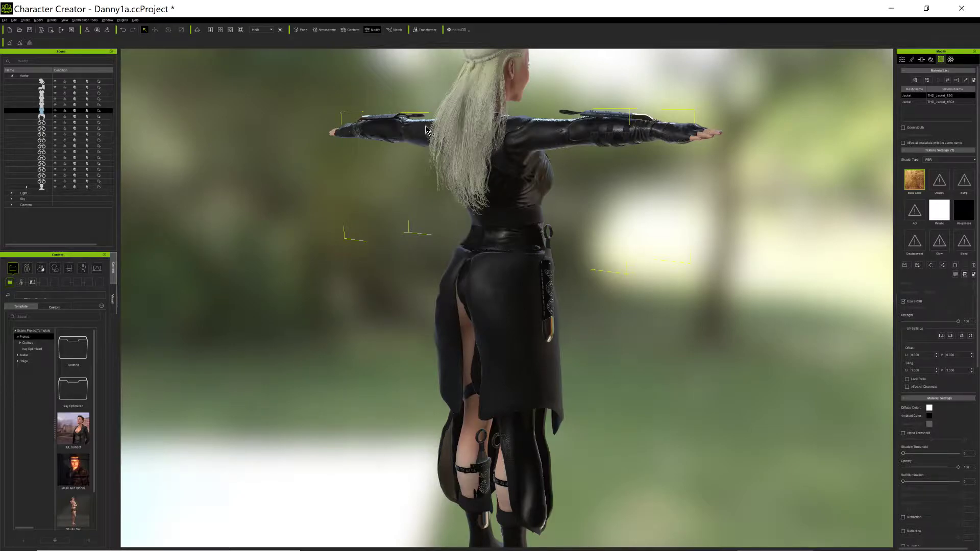
right_click_drag(499, 180, 599, 208)
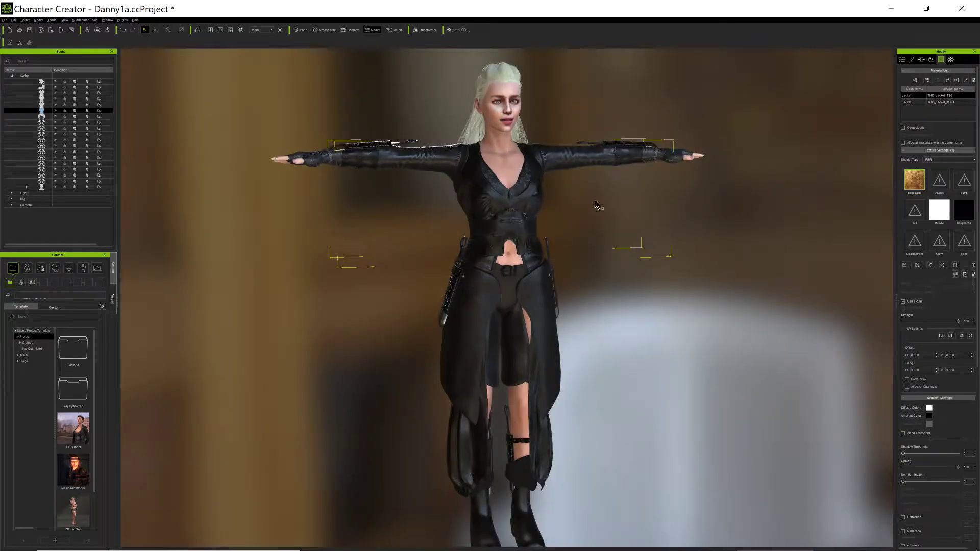
scroll(548, 302, "up", 3)
middle_click_drag(548, 302, 564, 304)
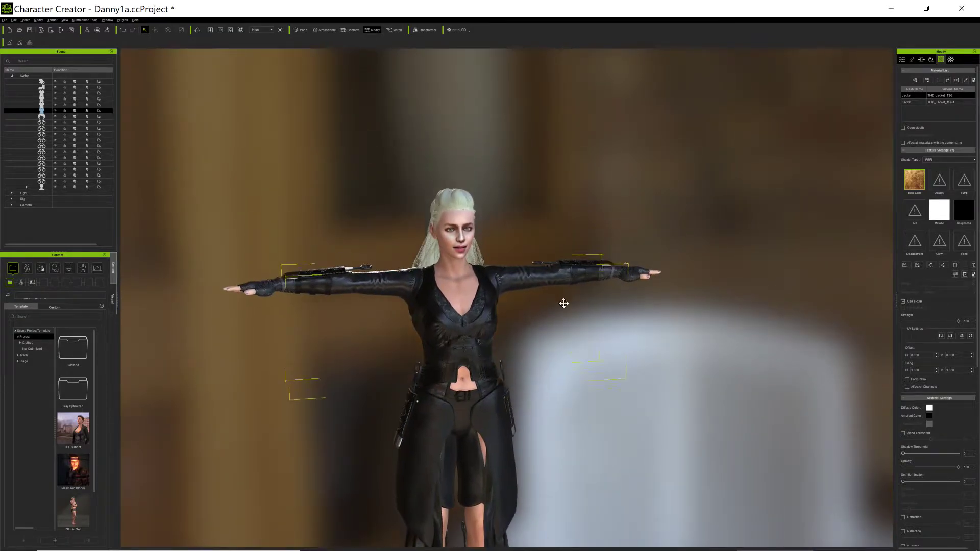
Deselect the jacket and examine the character's hair, upper body and forearm sheaths from both sides.
left_click(623, 152)
right_click_drag(622, 154, 729, 357)
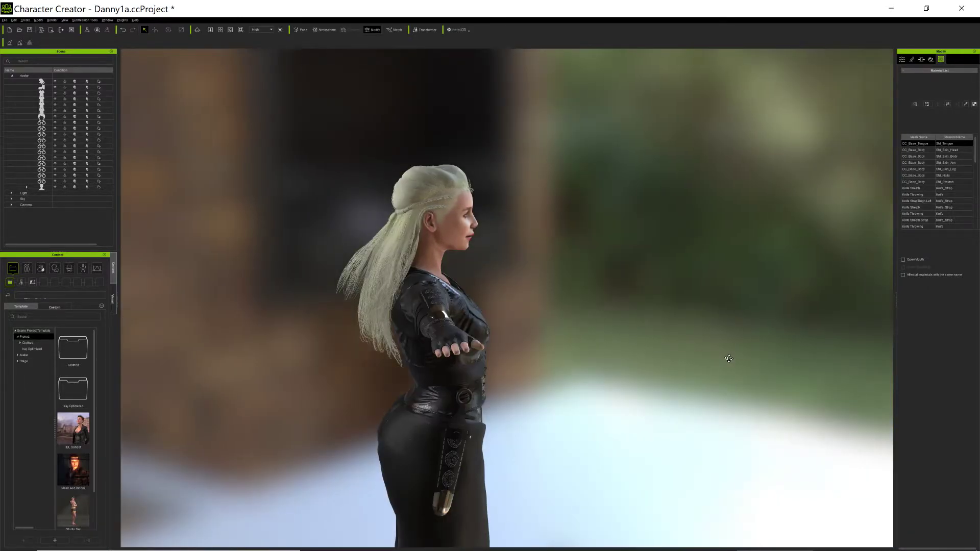
scroll(715, 352, "up", 2)
right_click_drag(407, 318, 374, 256)
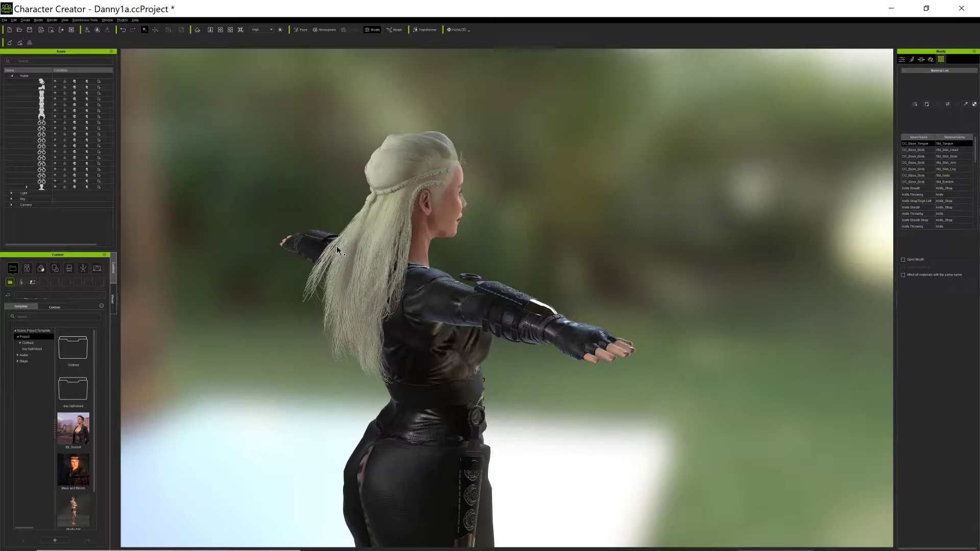
right_click_drag(607, 267, 463, 279)
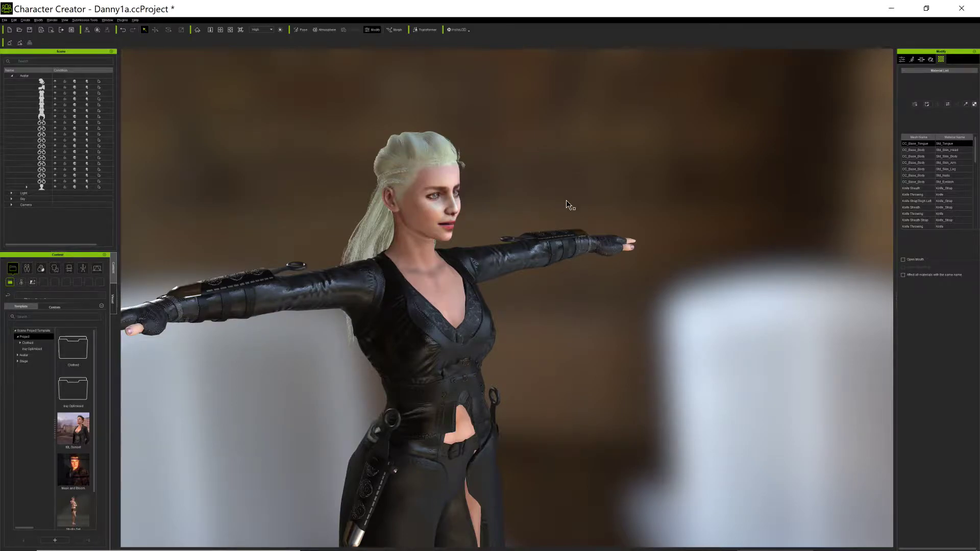
right_click_drag(567, 204, 587, 240)
right_click_drag(615, 335, 452, 360)
middle_click_drag(469, 387, 485, 316)
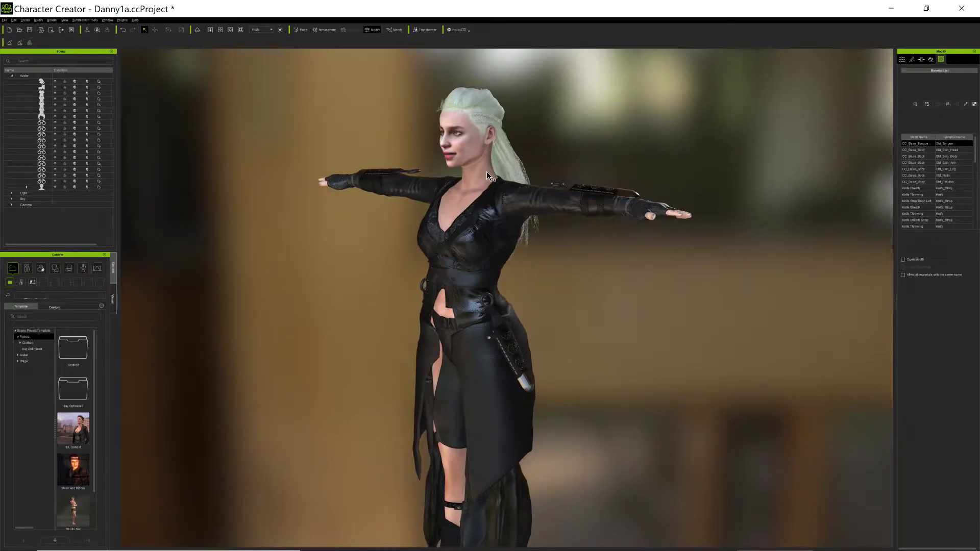
right_click_drag(566, 286, 528, 388)
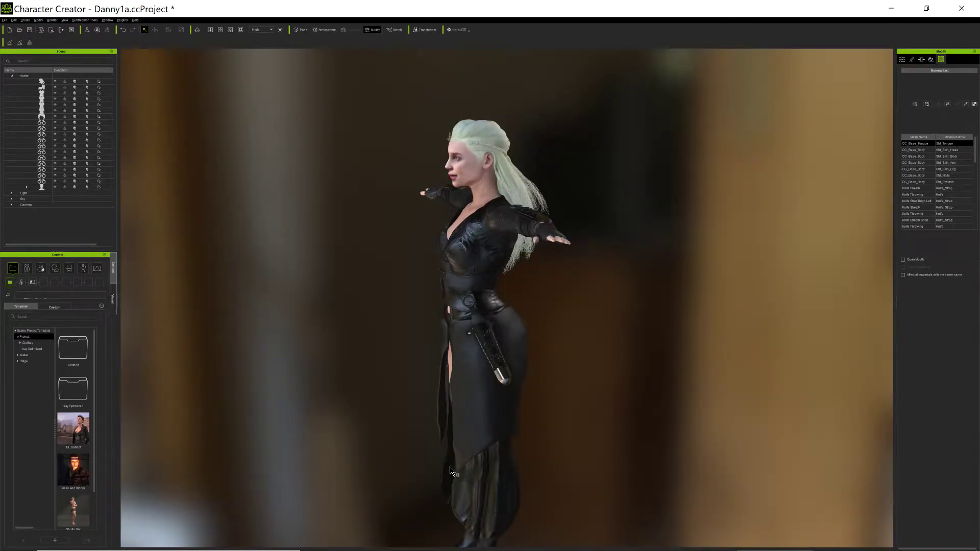
Inspect the full outfit down to the boots from the front, side and back, ending on a full-body front view.
right_click_drag(622, 457, 759, 449)
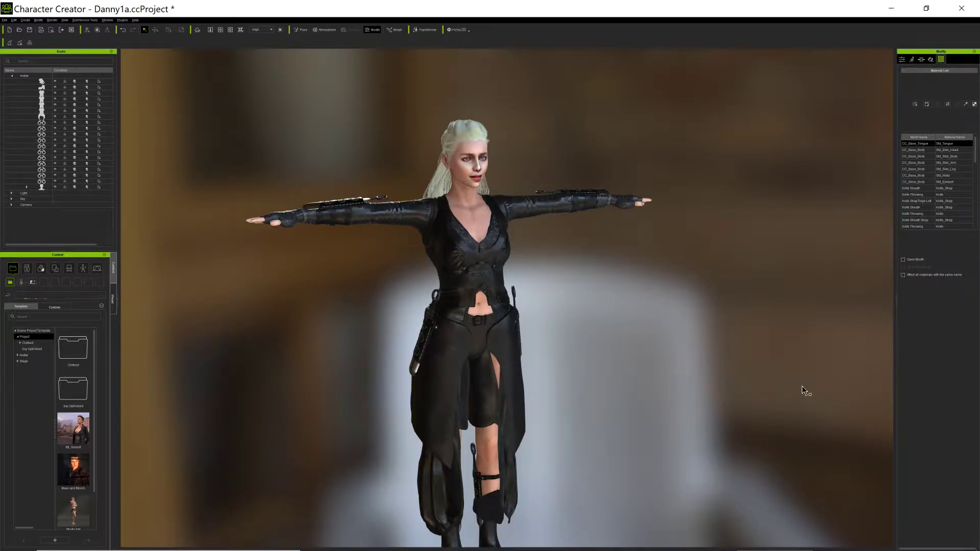
right_click_drag(674, 381, 588, 435)
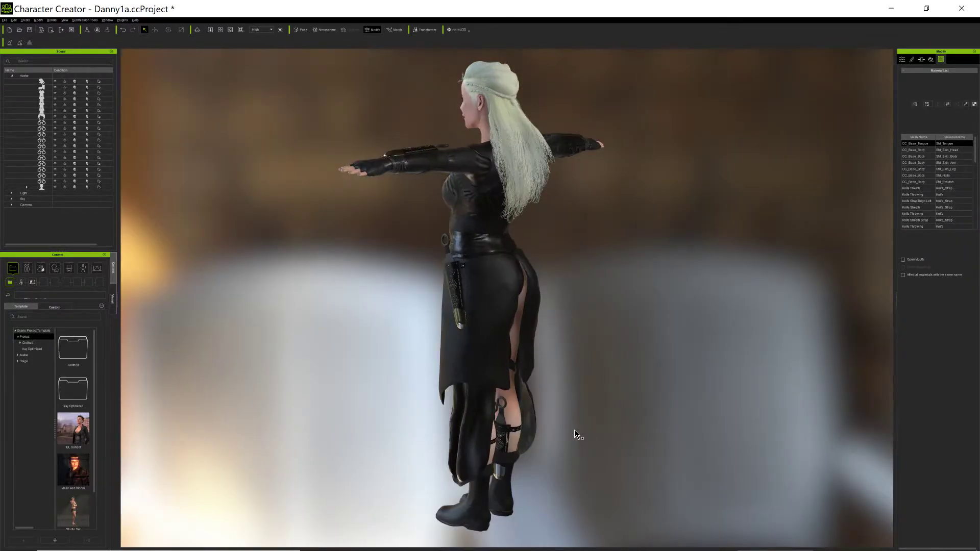
right_click_drag(514, 431, 444, 428)
scroll(444, 428, "up", 1)
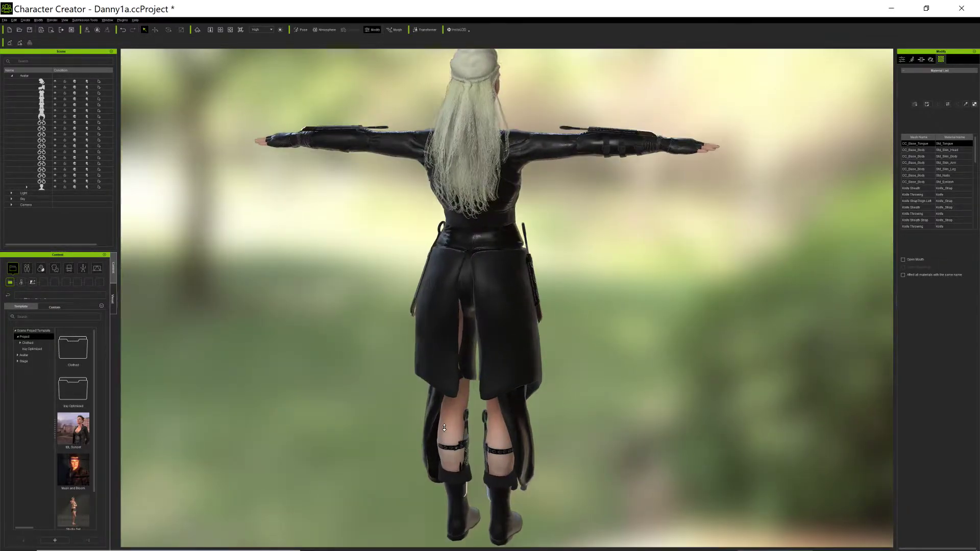
scroll(443, 425, "down", 2)
right_click_drag(608, 391, 529, 409)
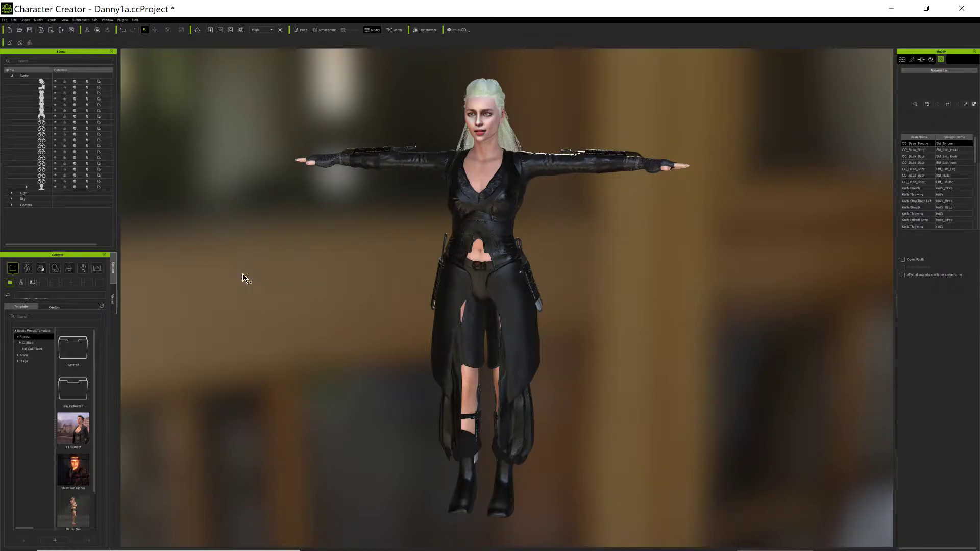
left_click(5, 20)
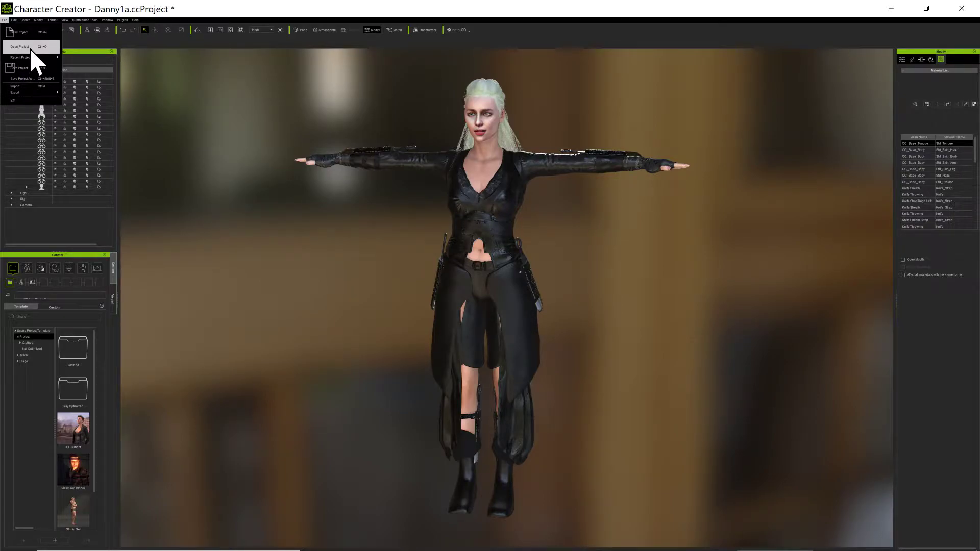
left_click(30, 47)
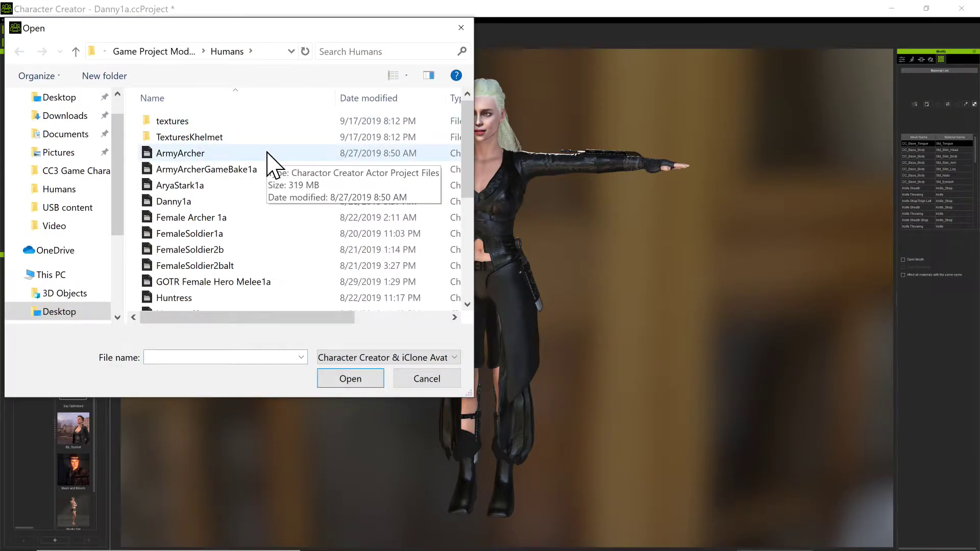
double_click(225, 217)
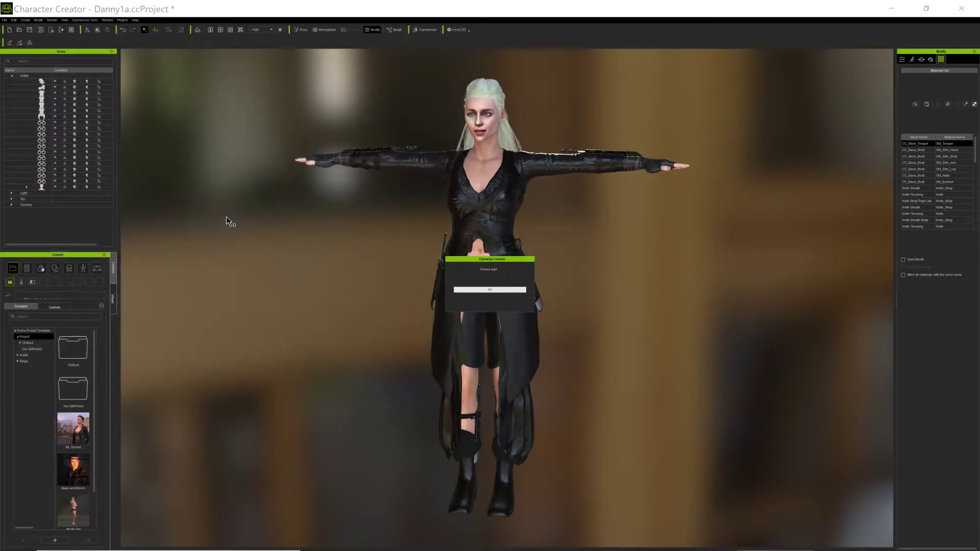
left_click(448, 312)
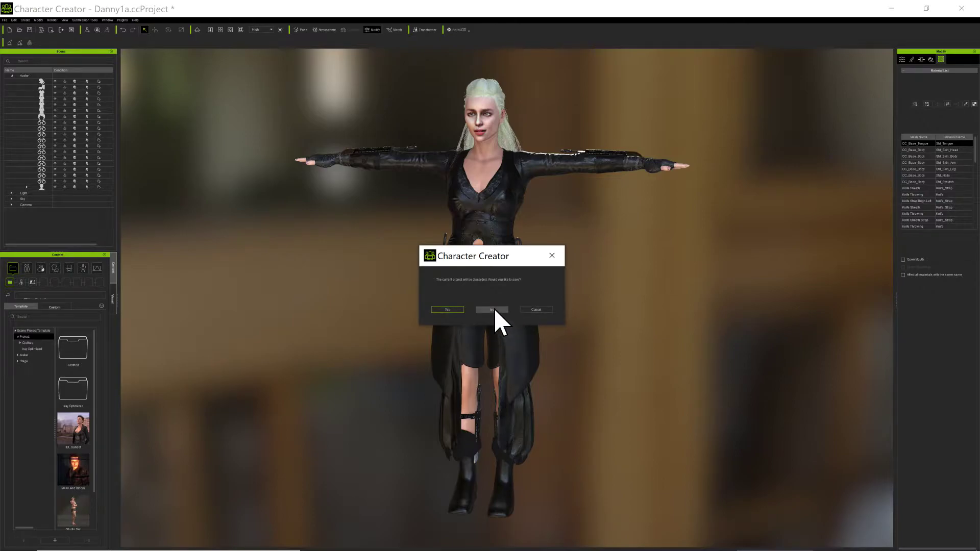
left_click(453, 310)
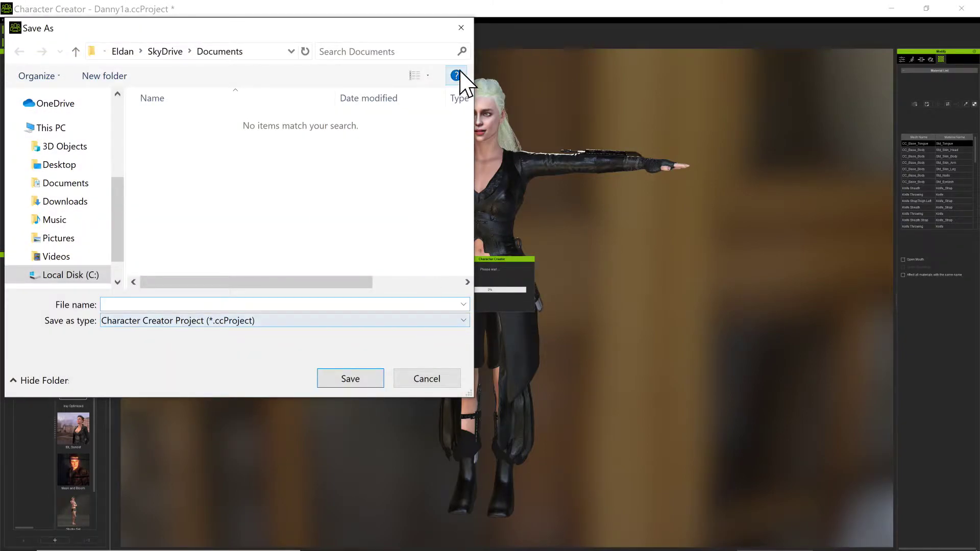
left_click(461, 28)
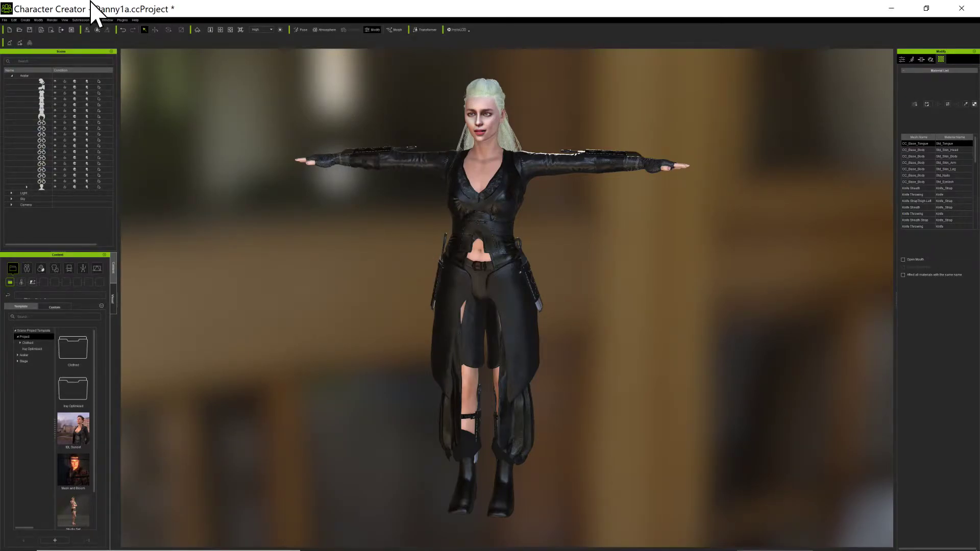
left_click(5, 20)
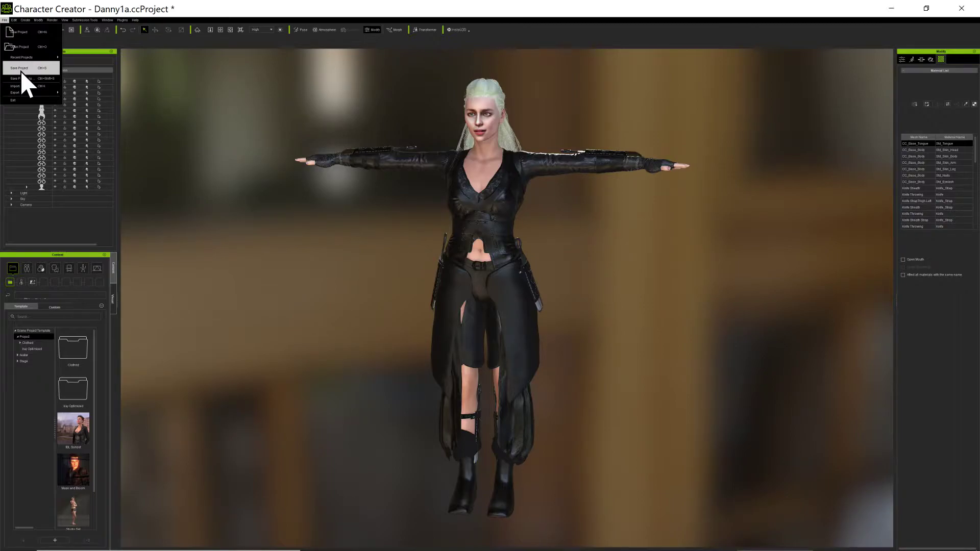
left_click(23, 47)
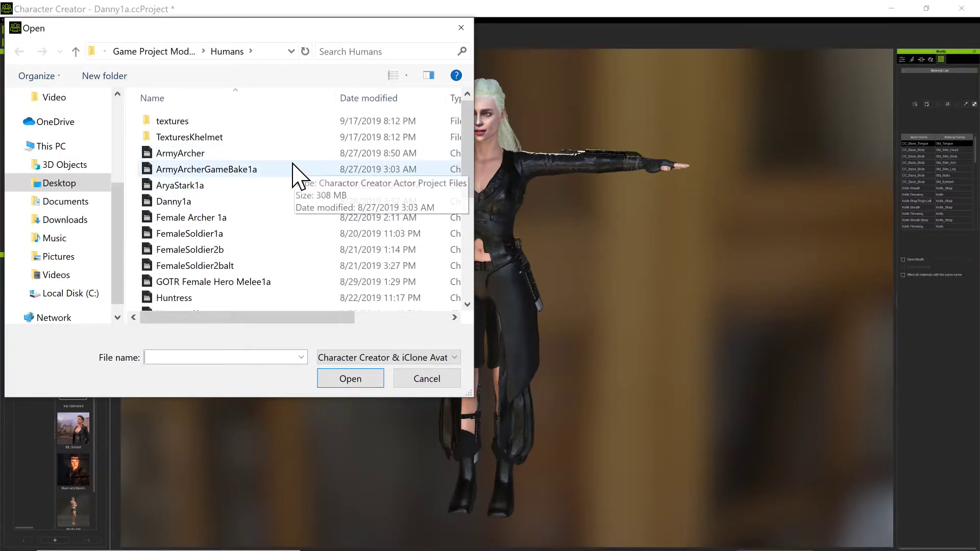
left_click(243, 217)
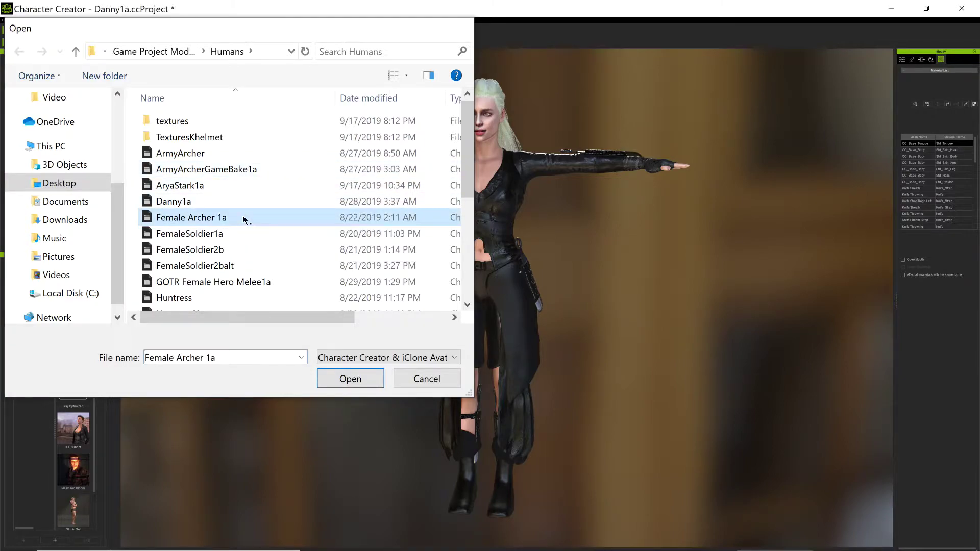
double_click(243, 217)
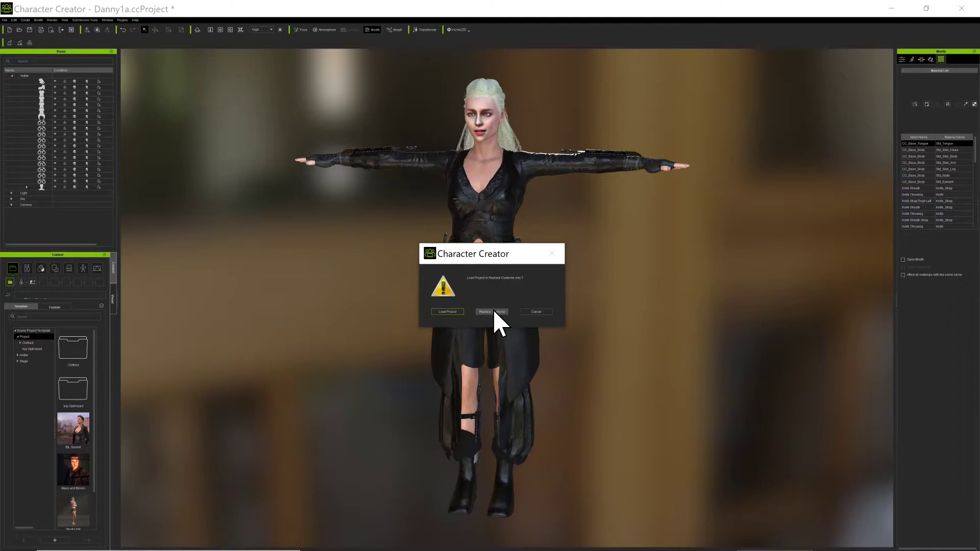
left_click(452, 311)
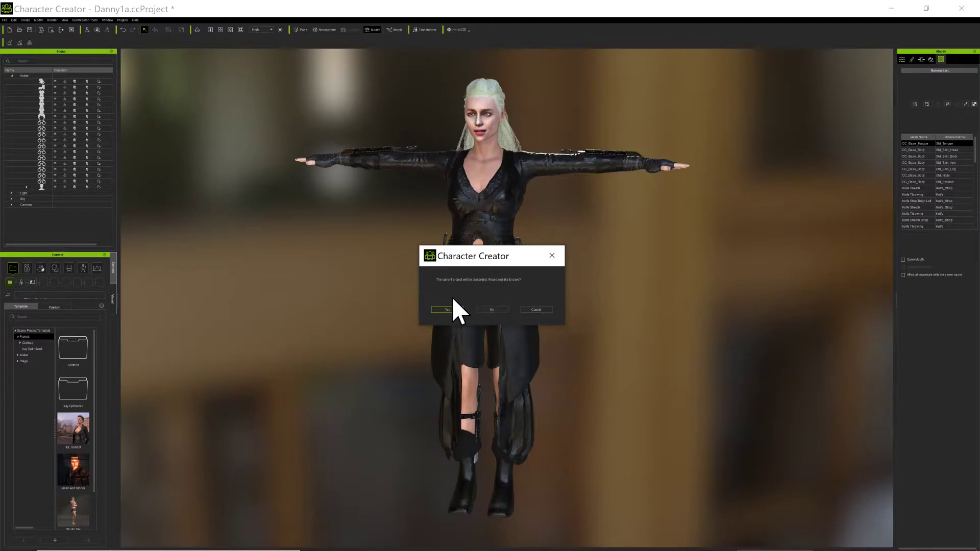
left_click(448, 310)
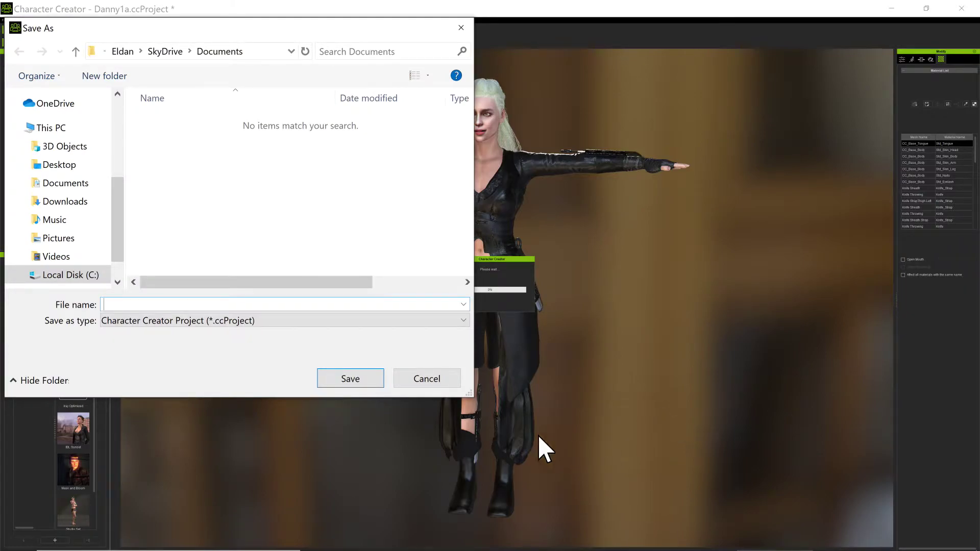
left_click(437, 381)
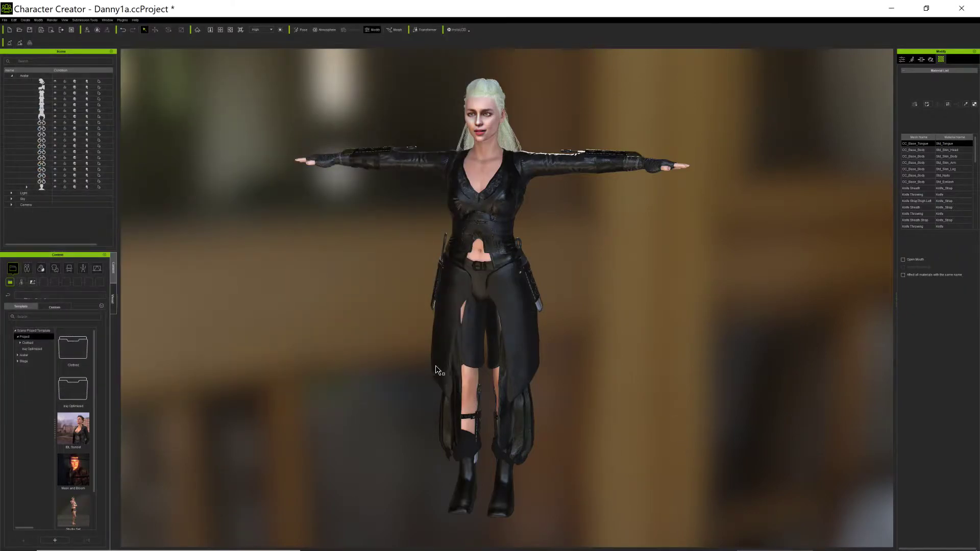
Open Female Archer 1a from the Humans folder as a full project, discarding the unsaved changes to the current one.
left_click(5, 20)
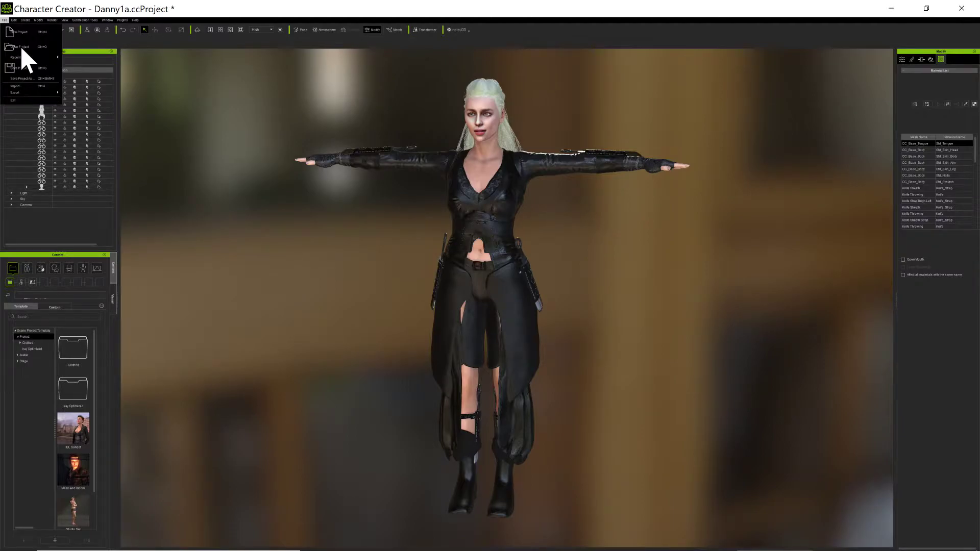
left_click(25, 46)
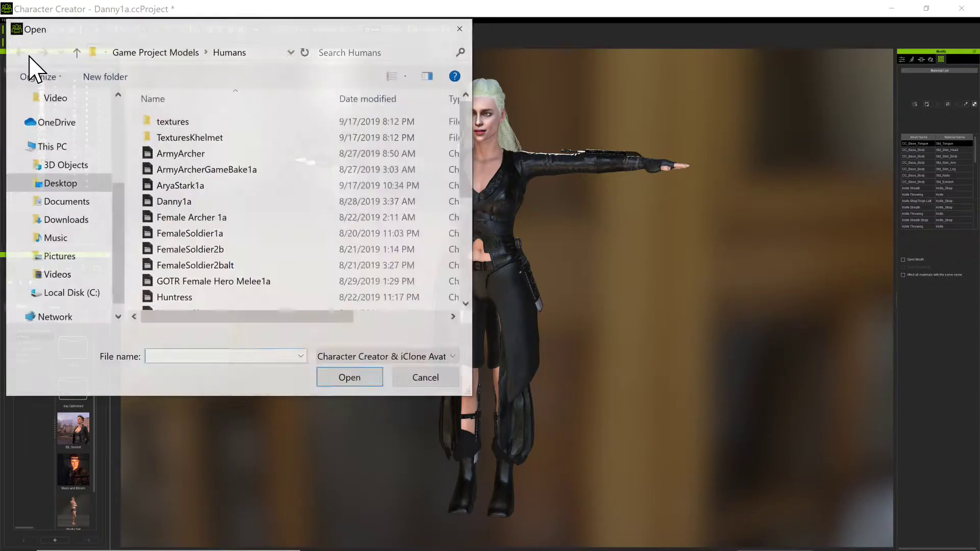
left_click(216, 218)
double_click(215, 216)
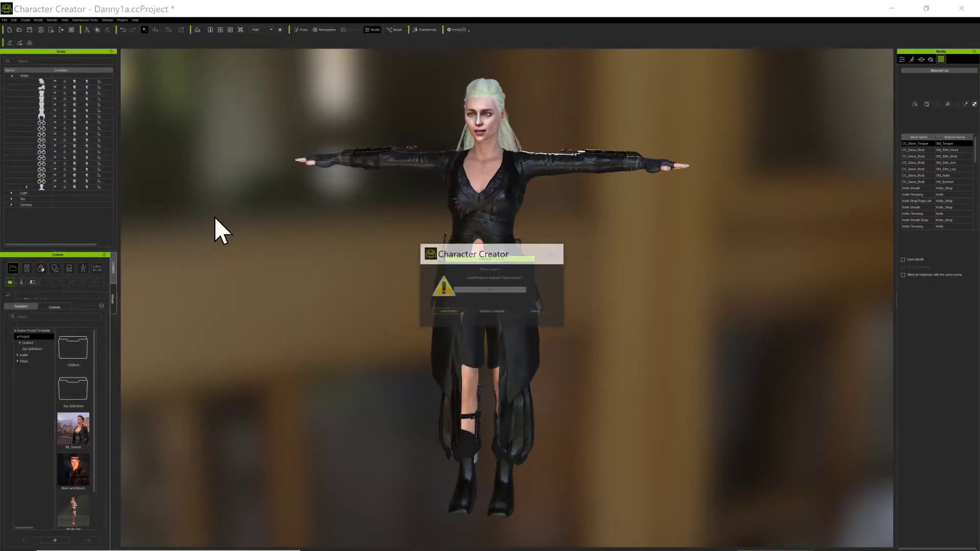
left_click(458, 309)
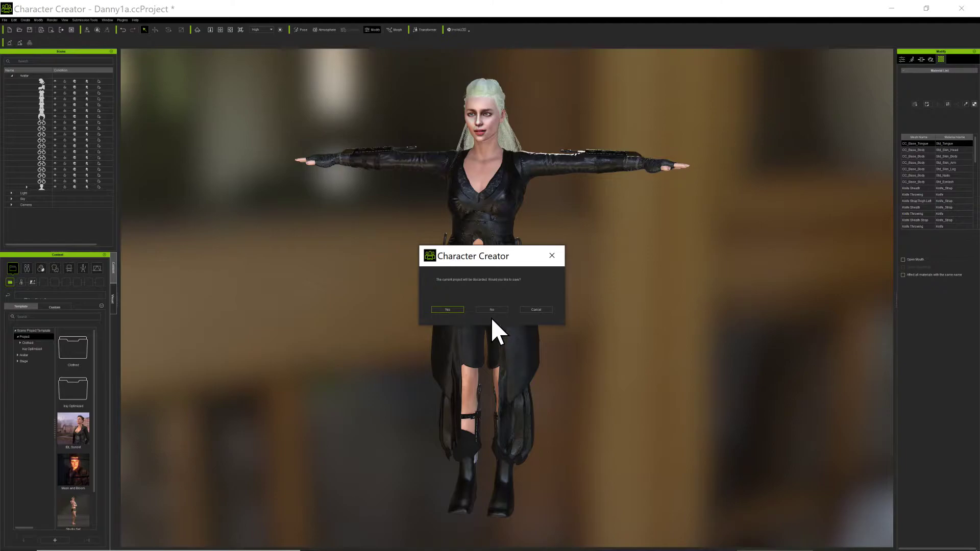
left_click(492, 309)
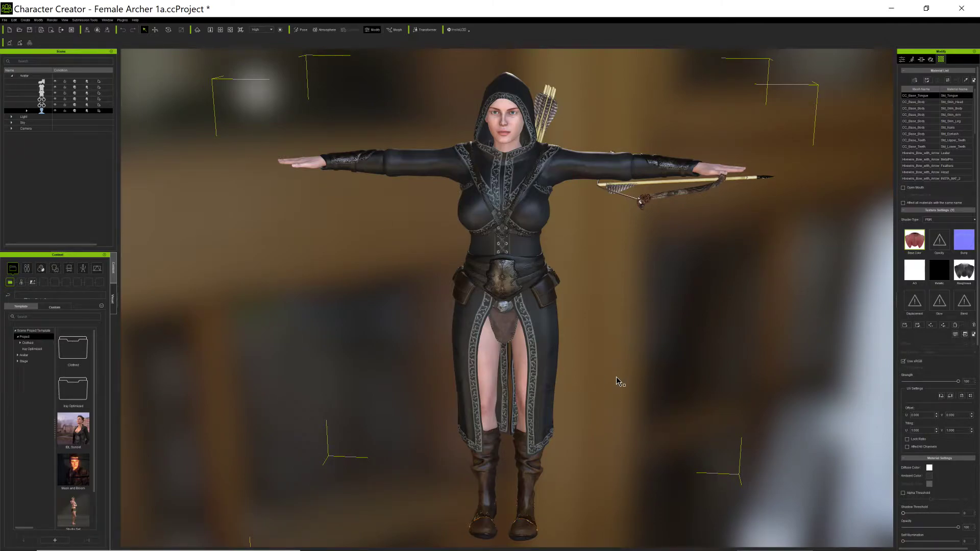
Examine the archer's full outfit, quiver and bow from behind, from the front and from a low angle.
right_click_drag(615, 396, 346, 429)
right_click_drag(516, 365, 517, 345)
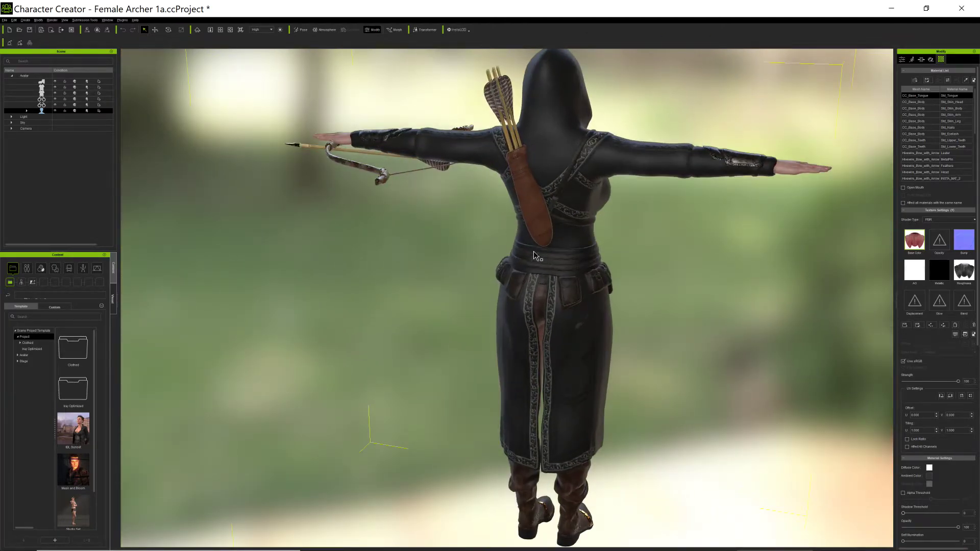
right_click_drag(619, 233, 641, 265)
middle_click_drag(641, 265, 778, 282)
right_click_drag(778, 282, 740, 320)
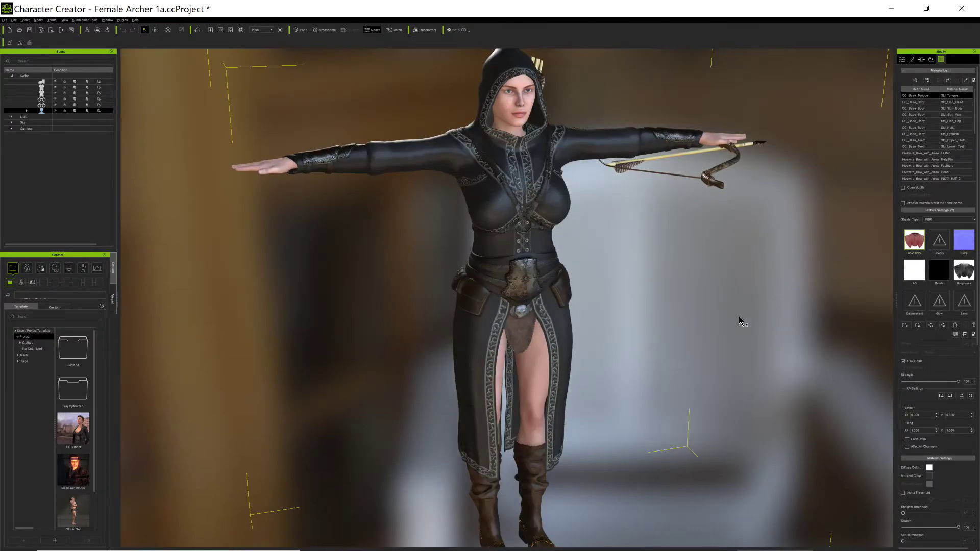
right_click_drag(518, 407, 515, 328)
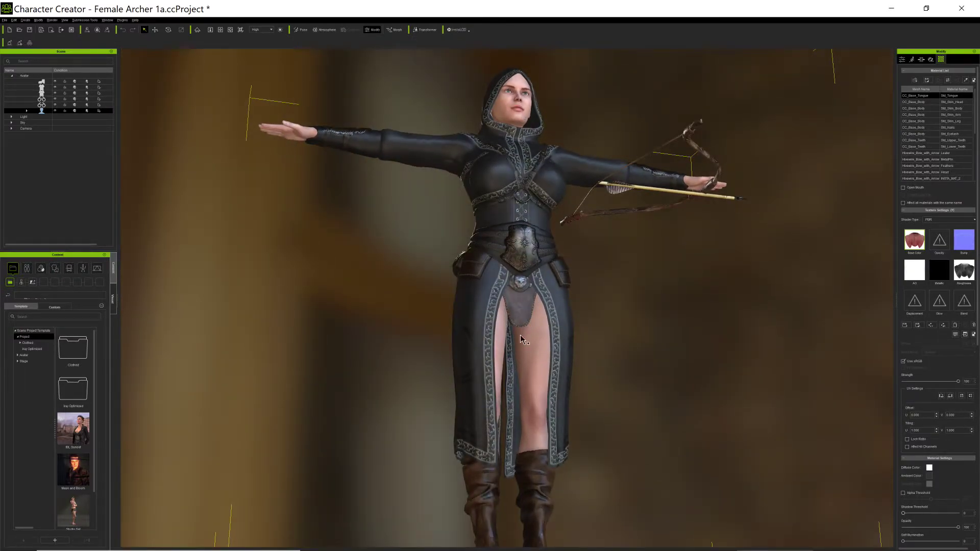
right_click_drag(653, 458, 657, 453)
scroll(670, 383, "down", 3)
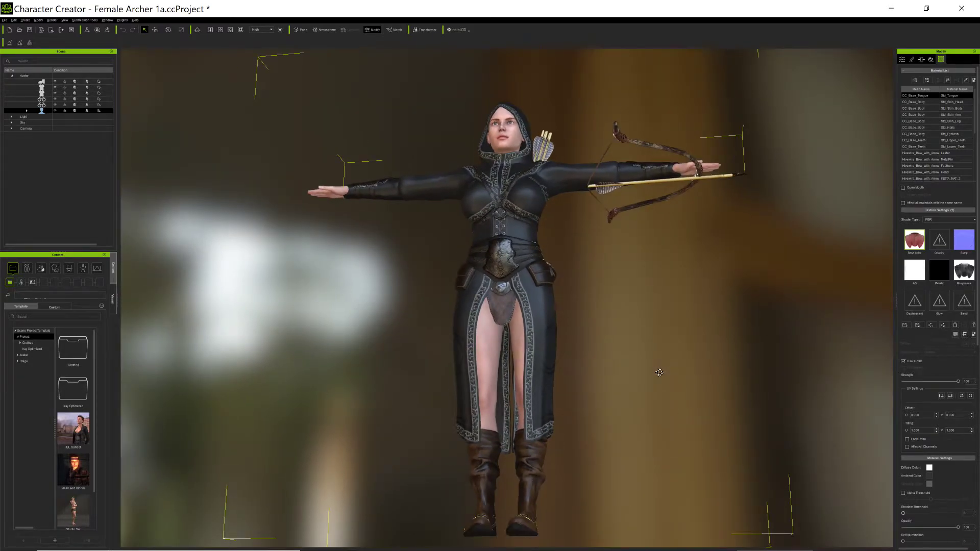
right_click_drag(659, 373, 643, 435)
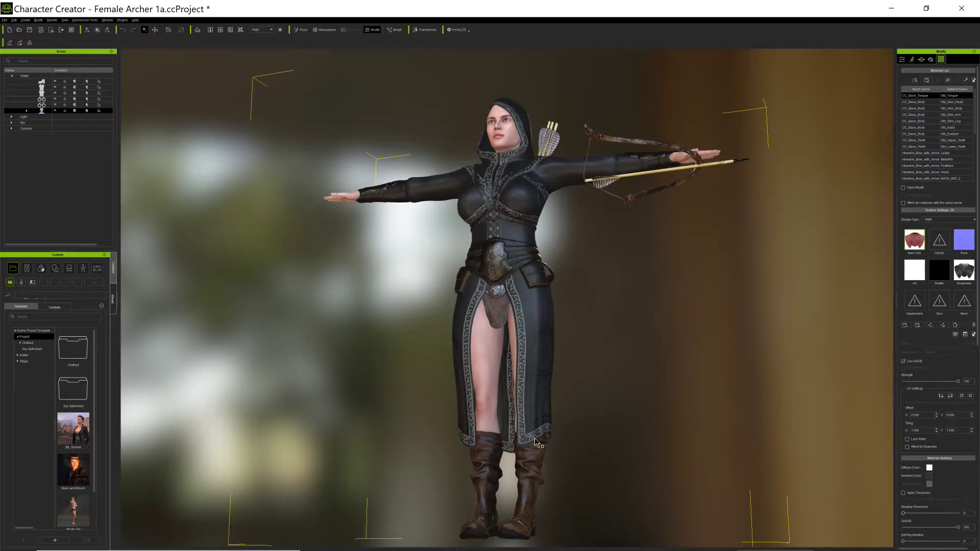
Examine the archer's belt plate, pouches, skull buckle and leather flap up close, both at an angle and from the front.
scroll(685, 335, "up", 2)
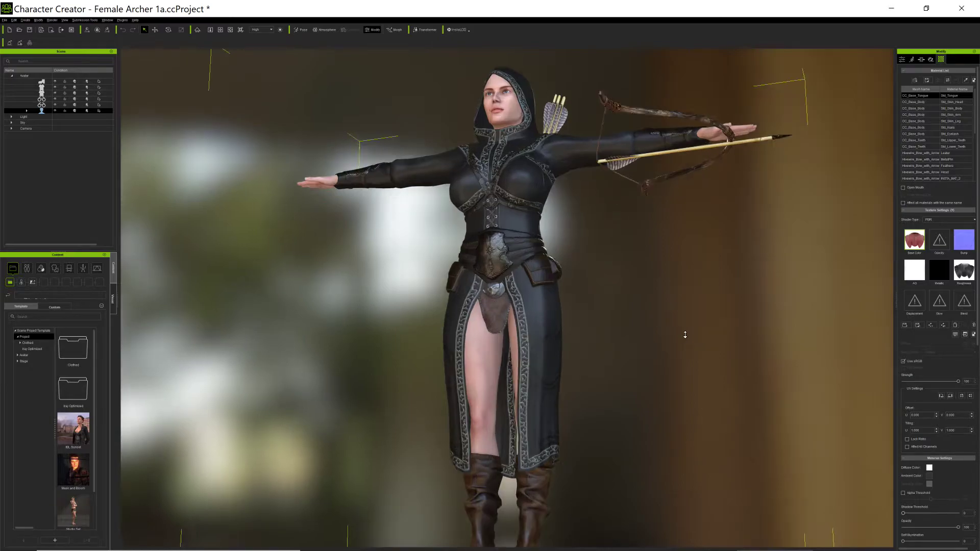
scroll(685, 335, "up", 6)
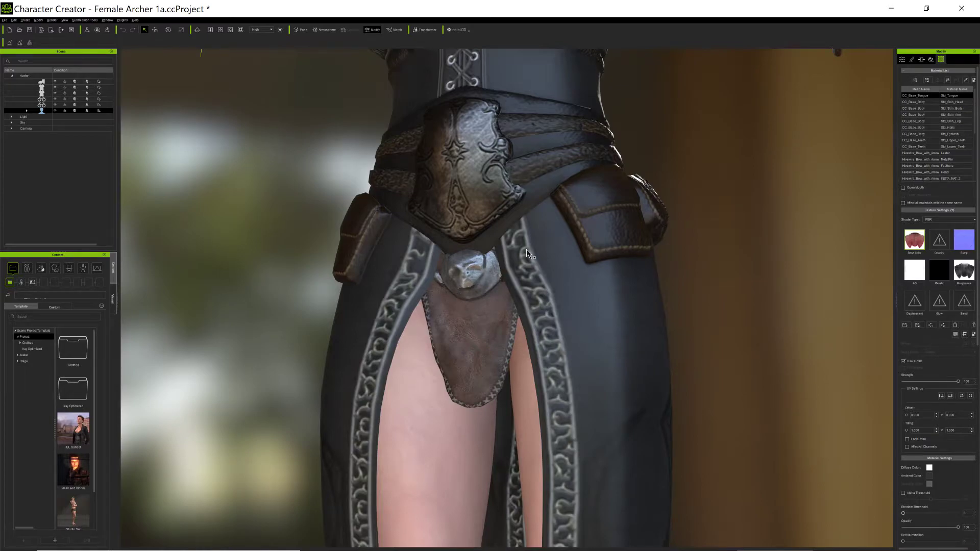
scroll(531, 280, "down", 4)
scroll(745, 274, "down", 2)
right_click_drag(746, 296, 756, 324)
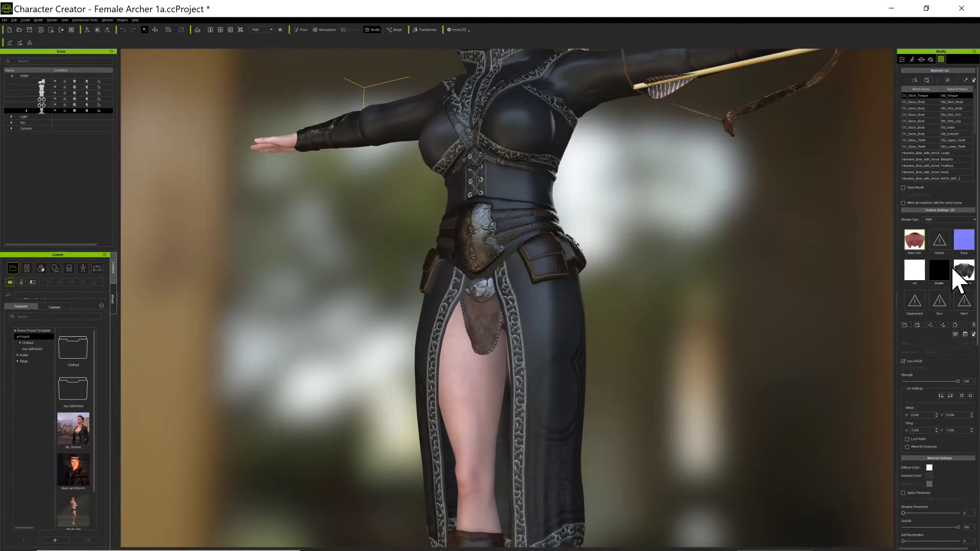
right_click_drag(627, 327, 748, 351)
scroll(730, 332, "down", 2)
right_click_drag(710, 306, 701, 373)
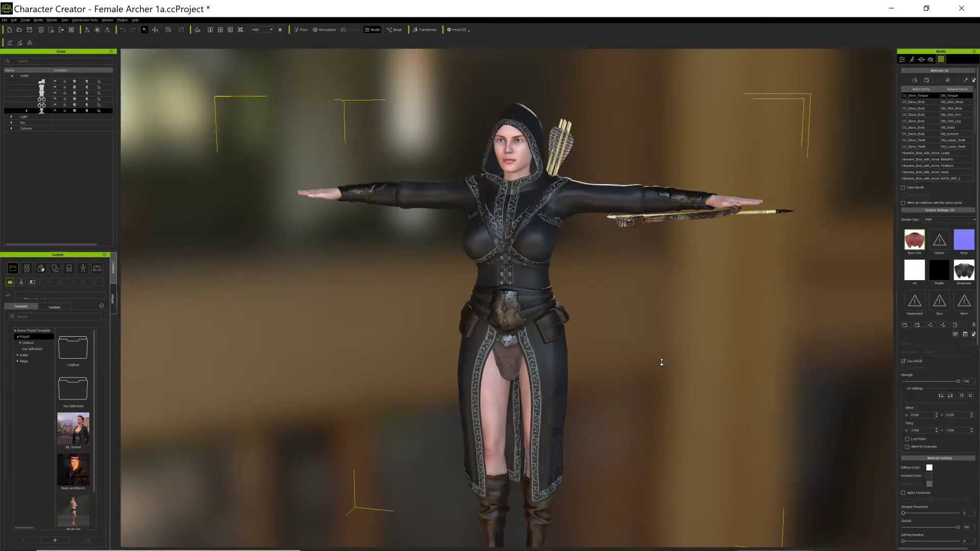
scroll(661, 362, "up", 2)
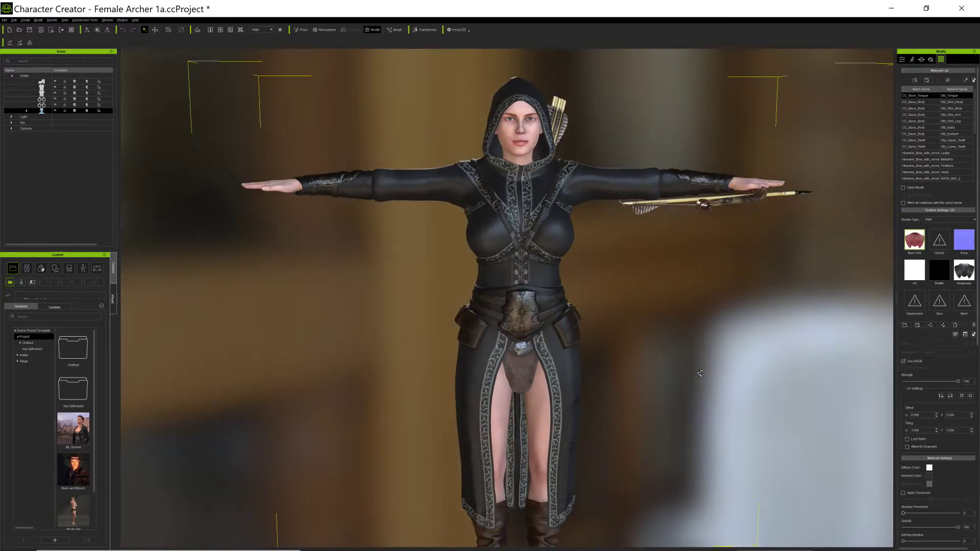
scroll(684, 366, "up", 2)
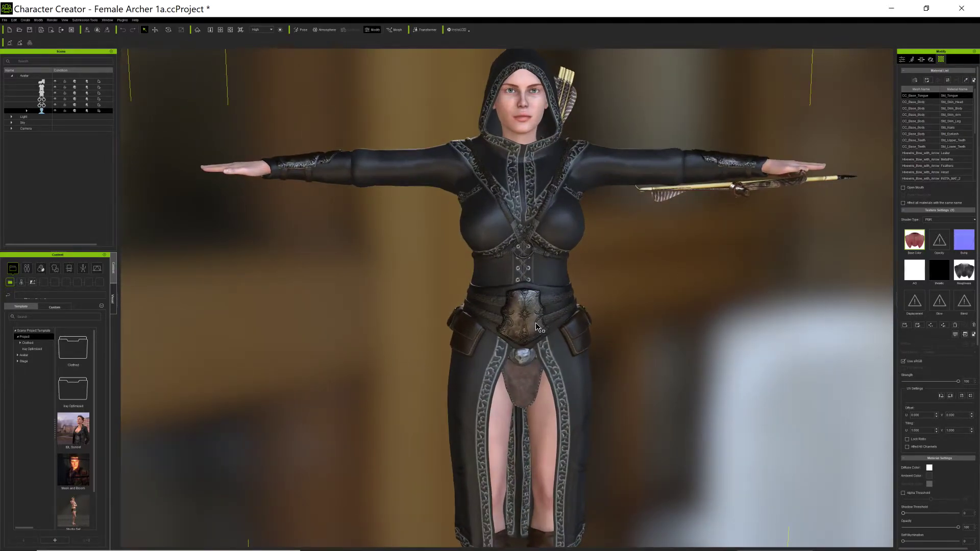
scroll(537, 327, "up", 5)
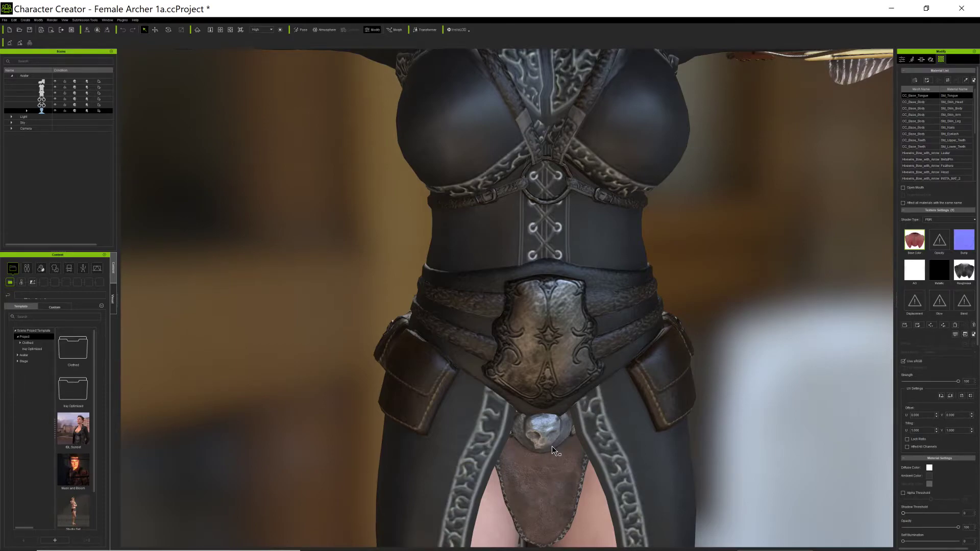
scroll(554, 451, "down", 2)
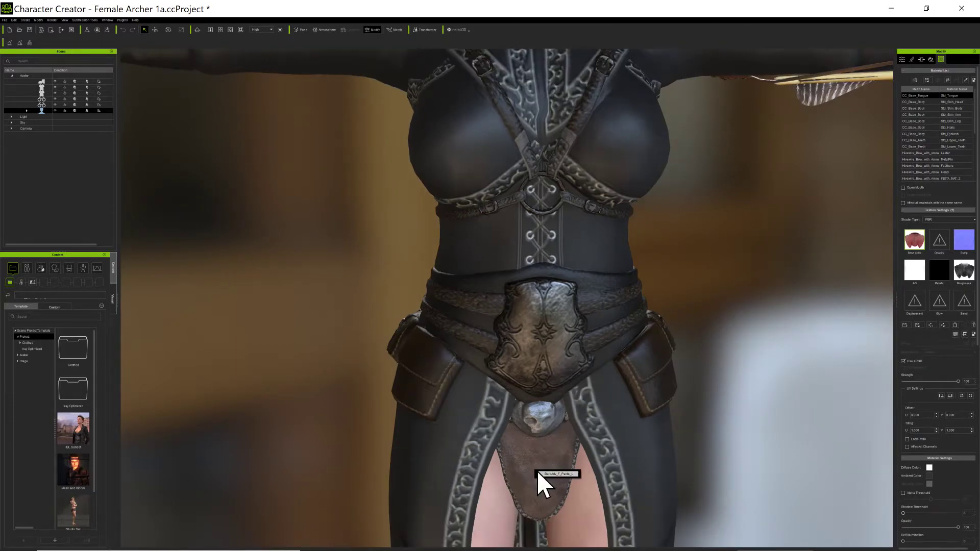
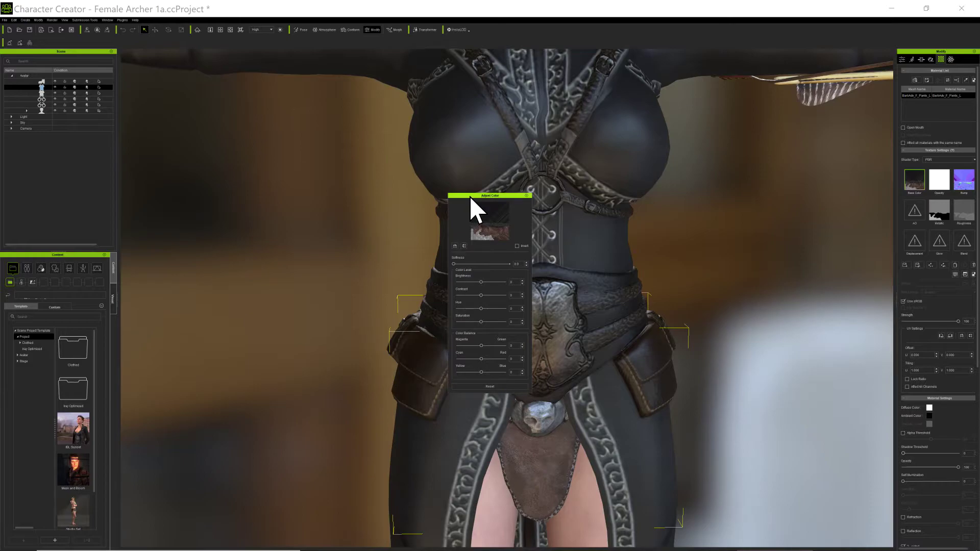
Darken the base color texture of the skull buckle and leather flap with brightness -100 and contrast 100.
left_click_drag(471, 199, 266, 275)
scroll(446, 327, "up", 2)
scroll(446, 327, "up", 1)
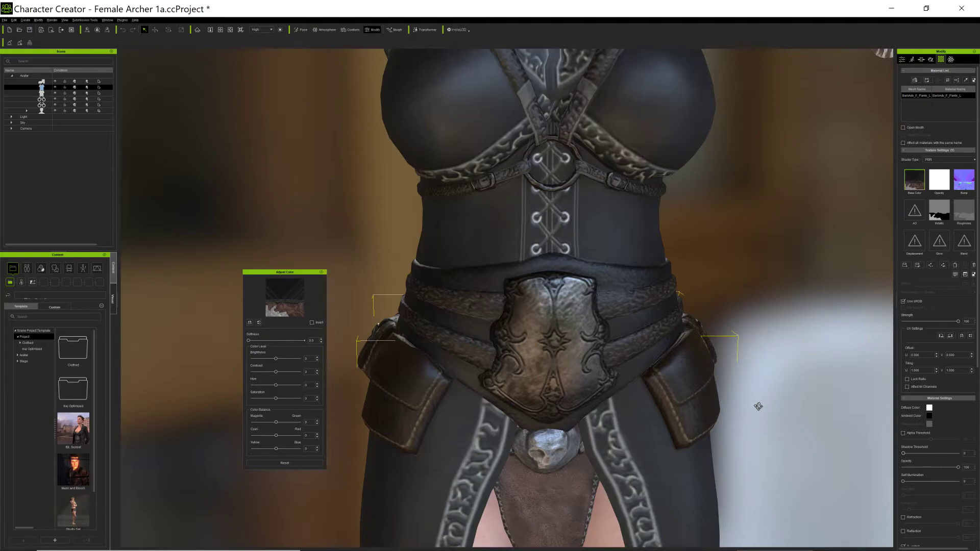
right_click_drag(759, 407, 758, 396)
middle_click_drag(759, 396, 755, 297)
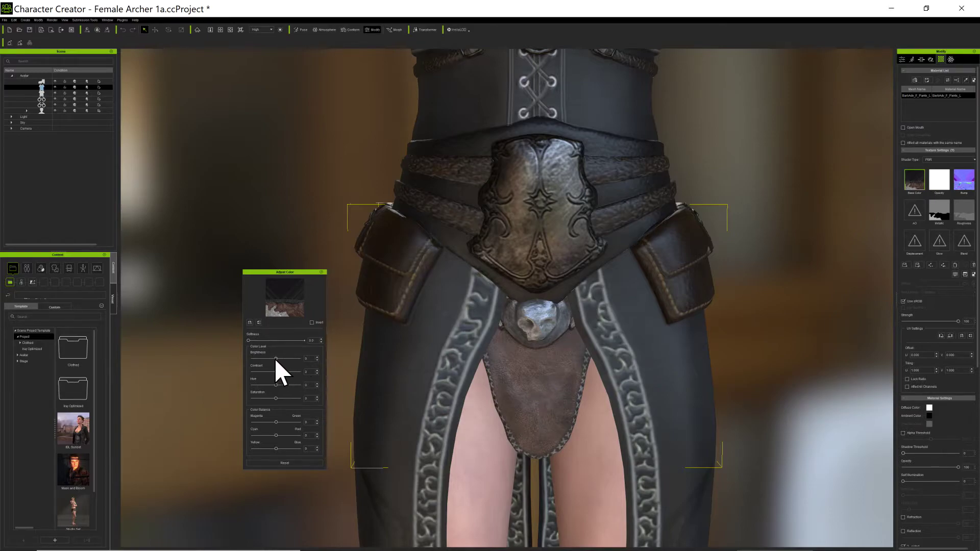
left_click_drag(275, 358, 265, 360)
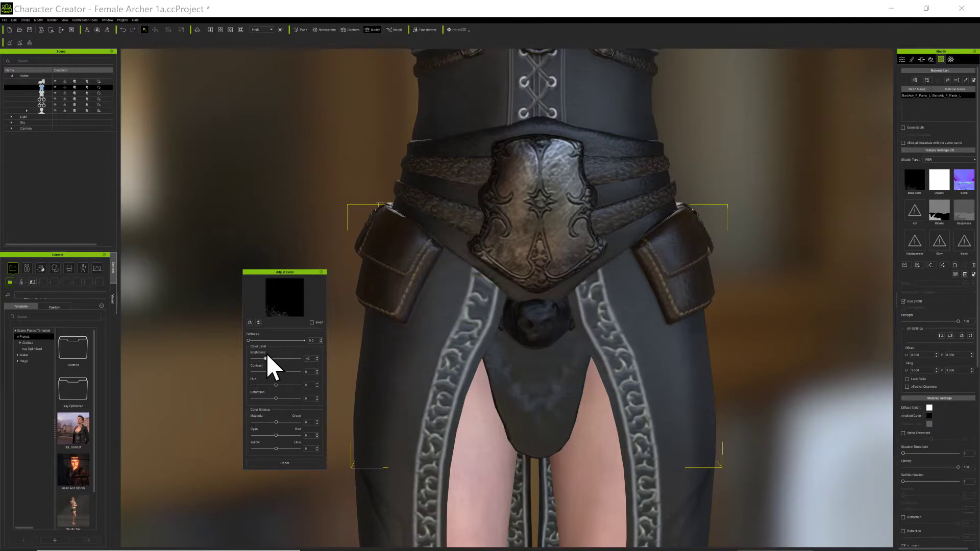
left_click_drag(266, 357, 261, 359)
left_click_drag(266, 371, 278, 371)
Examine the darkened skull buckle and leather flap up close from both sides and from the front.
scroll(554, 420, "down", 5)
right_click_drag(512, 455, 486, 374)
scroll(492, 392, "up", 3)
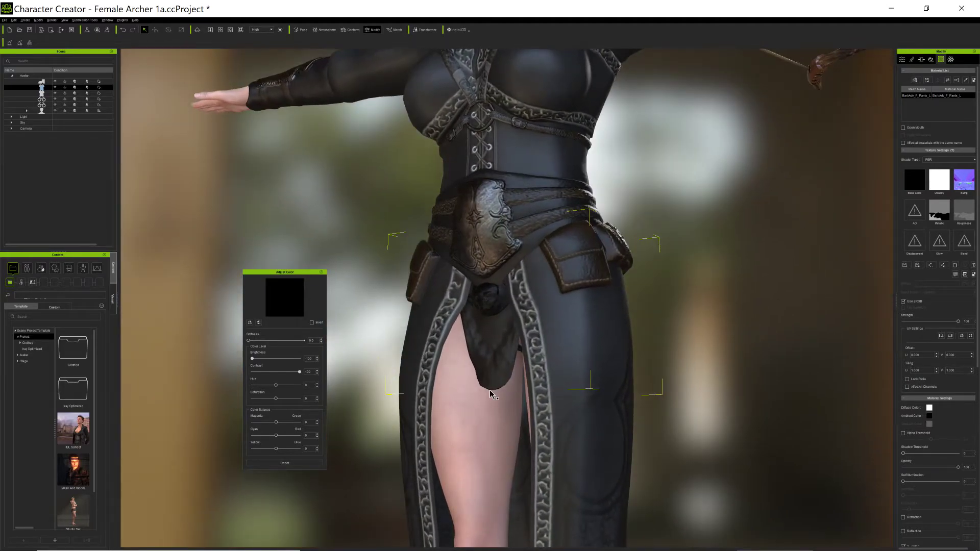
scroll(492, 392, "up", 2)
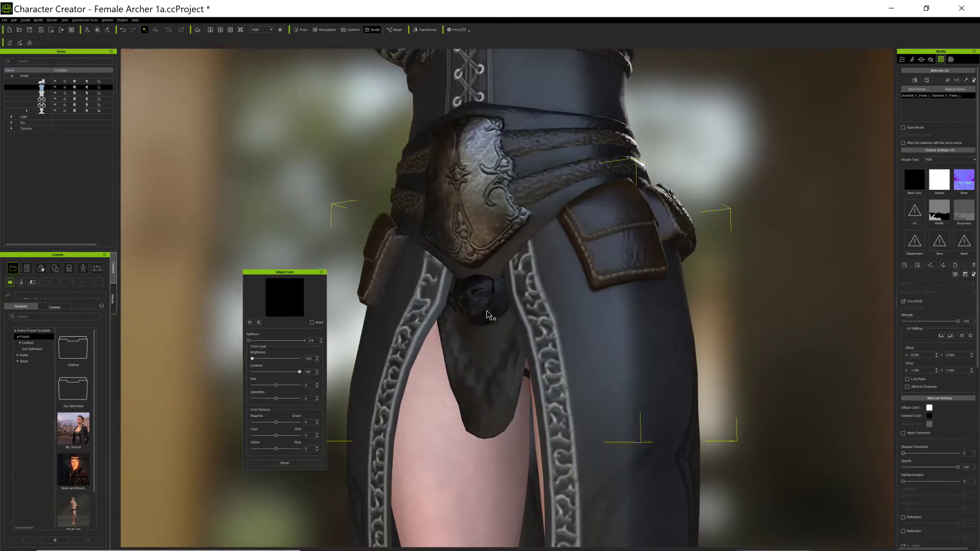
right_click_drag(491, 413, 446, 453)
right_click_drag(564, 320, 814, 464)
right_click_drag(650, 456, 755, 412)
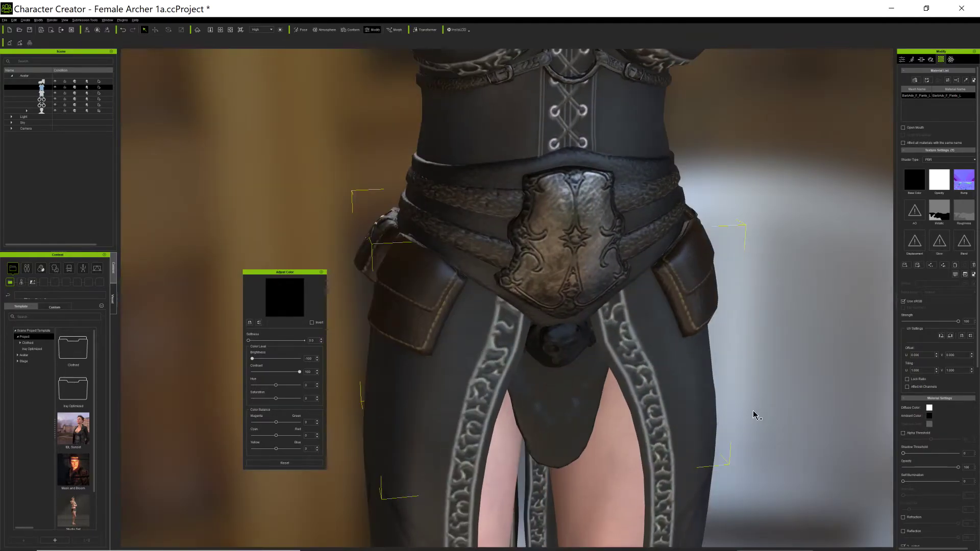
middle_click_drag(707, 419, 674, 370)
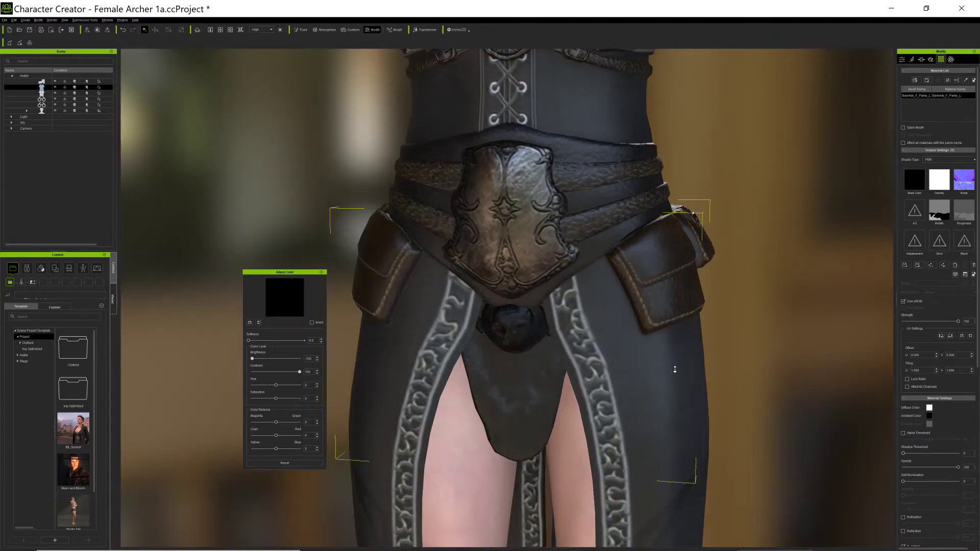
Examine how the darkened flap fits the whole outfit from the side, the front and an angled upper-body view.
scroll(664, 369, "down", 10)
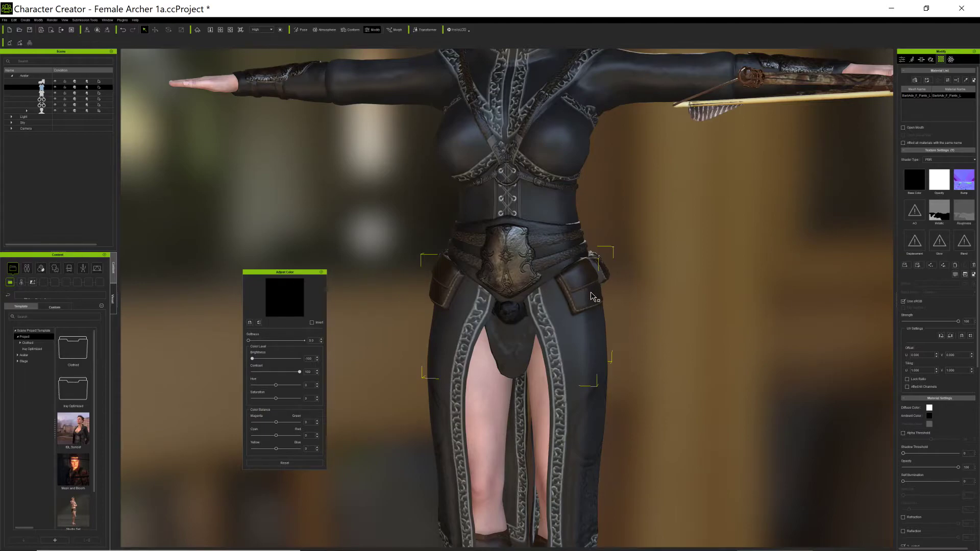
right_click_drag(640, 358, 464, 409)
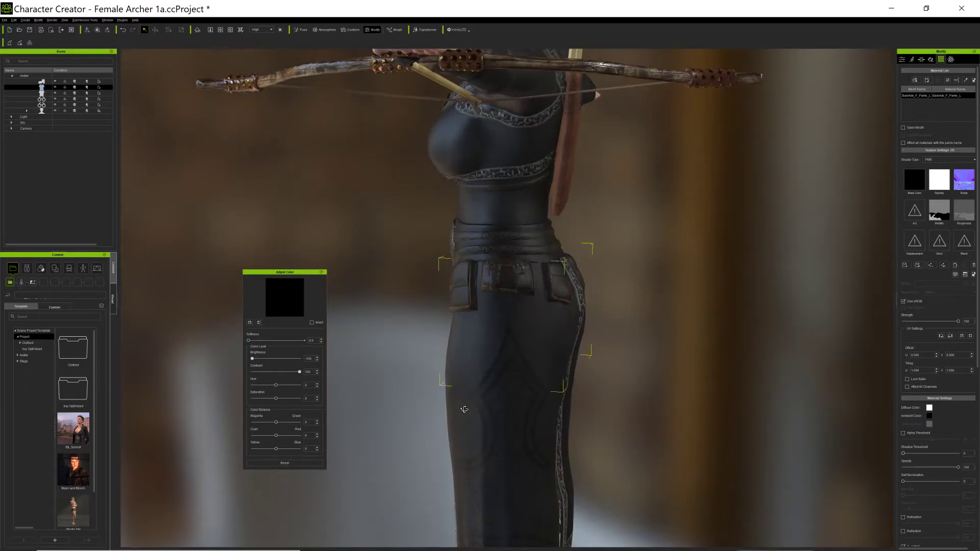
right_click_drag(567, 317, 696, 371)
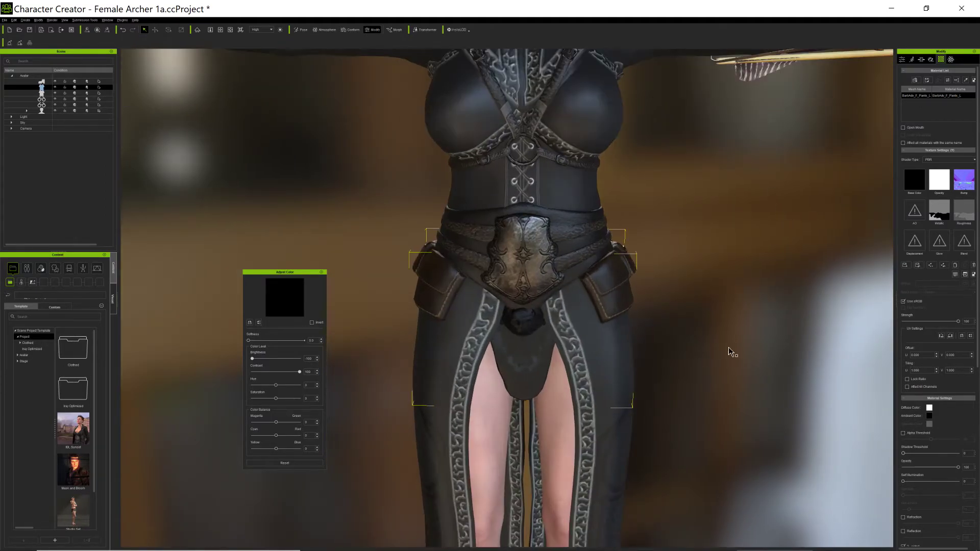
scroll(696, 207, "down", 5)
right_click_drag(696, 206, 743, 341)
middle_click_drag(744, 341, 748, 363)
scroll(748, 362, "up", 2)
scroll(748, 362, "down", 2)
right_click_drag(748, 362, 721, 315)
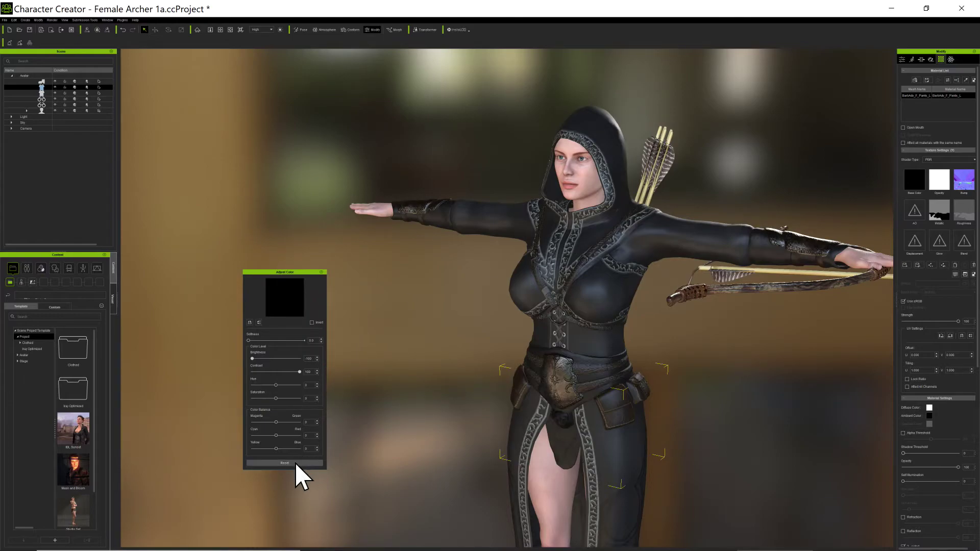
Try a color balance of Cyan–Red -100 and Yellow–Blue 100 shifted toward magenta, resetting all adjustments and closing the color adjustment.
left_click(277, 447)
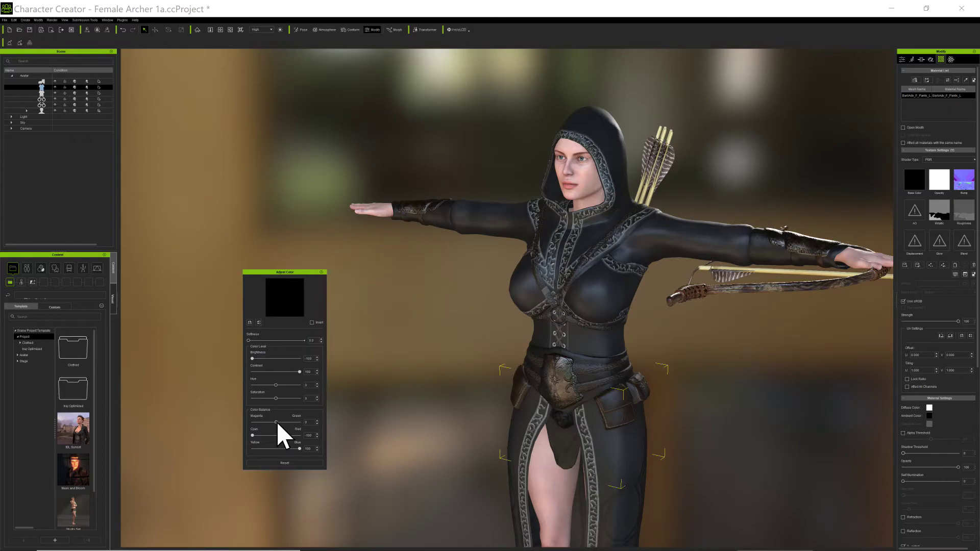
left_click_drag(259, 422, 236, 425)
left_click(301, 462)
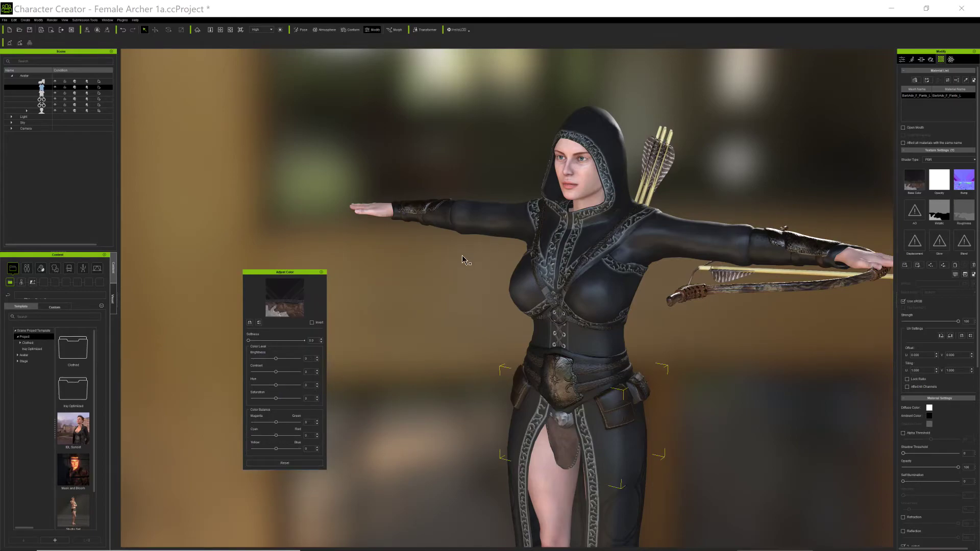
left_click(321, 272)
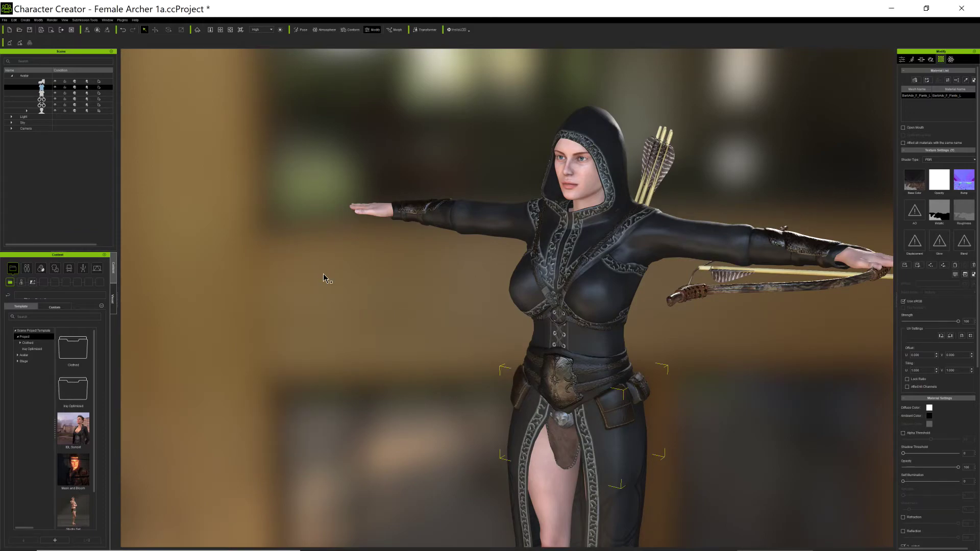
mouse_move(435, 429)
right_mouse_down()
mouse_move(495, 438)
mouse_move(441, 419)
right_mouse_up()
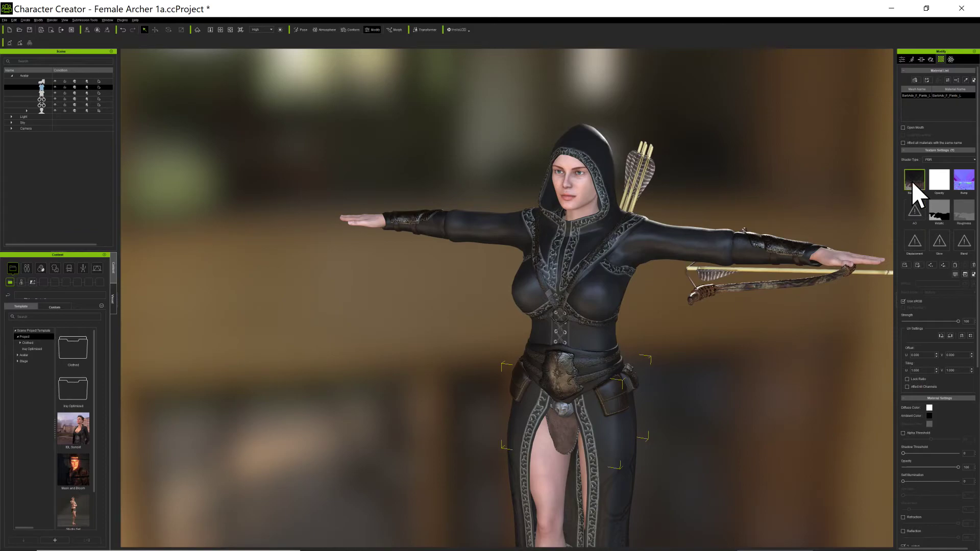
mouse_move(914, 185)
scroll(583, 464, "up", 1)
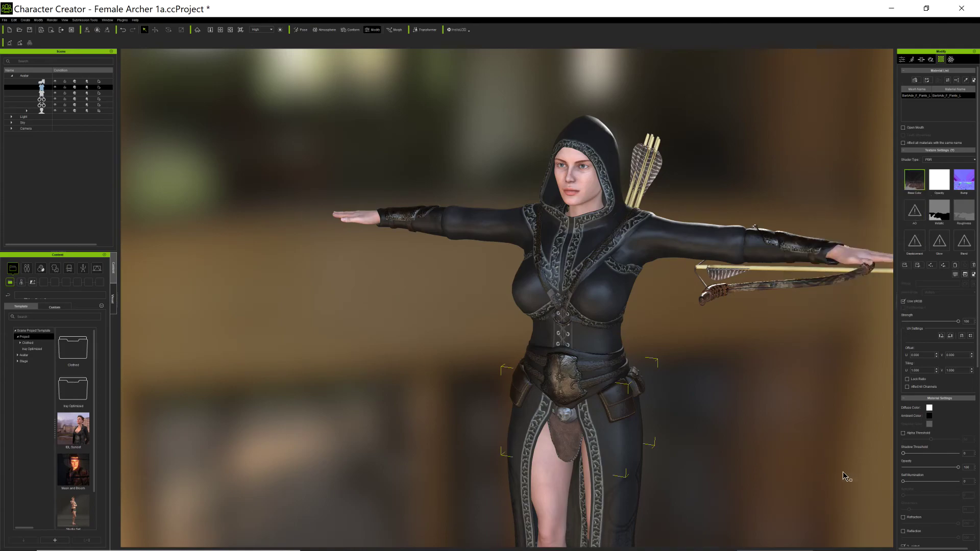
scroll(784, 445, "up", 1)
scroll(784, 445, "down", 1)
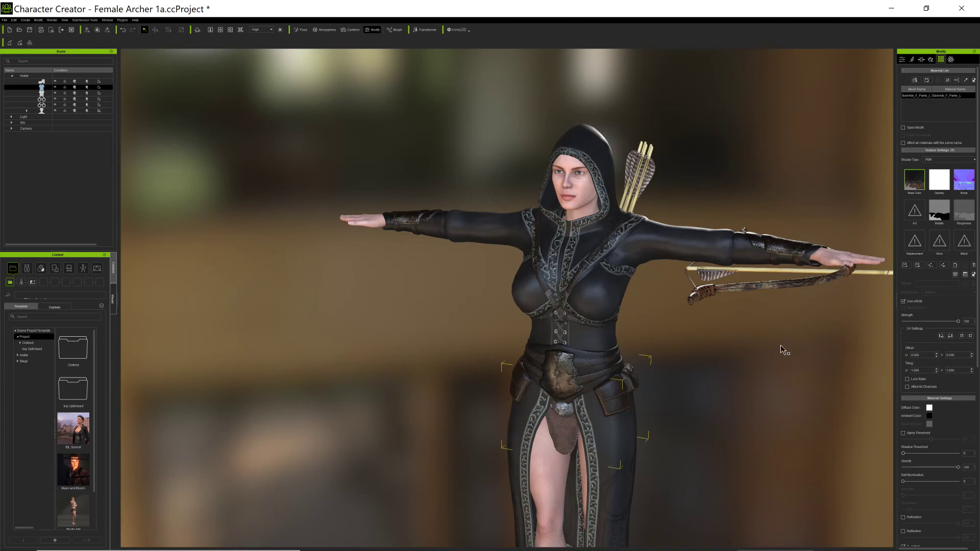
scroll(653, 391, "down", 2)
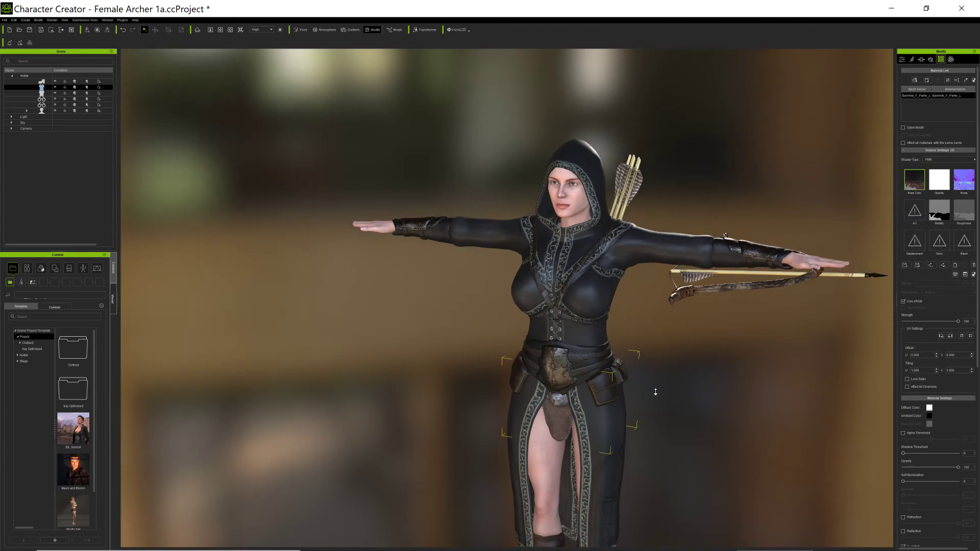